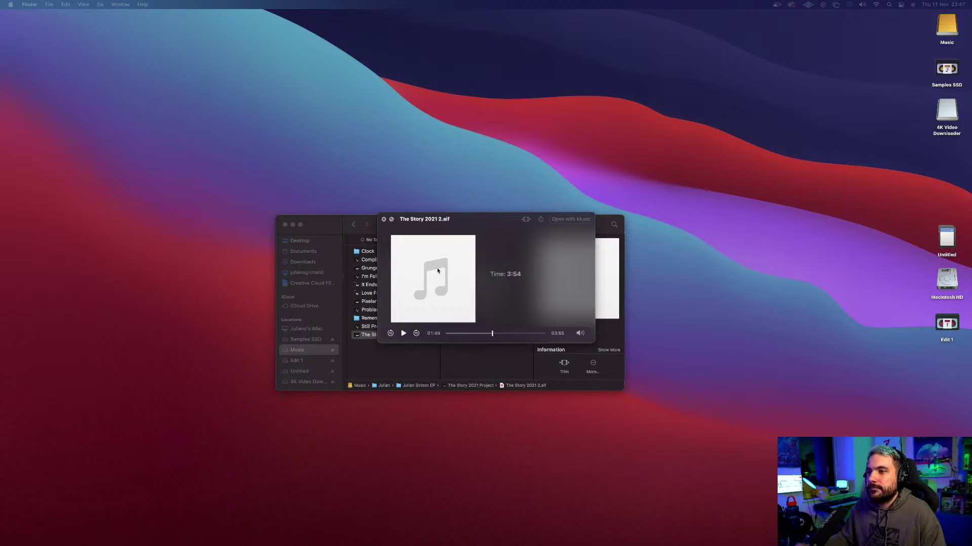
Step: Close the audio preview of The Story 2021 2.aif and move the Finder window higher on the desktop
click(339, 221)
key(space)
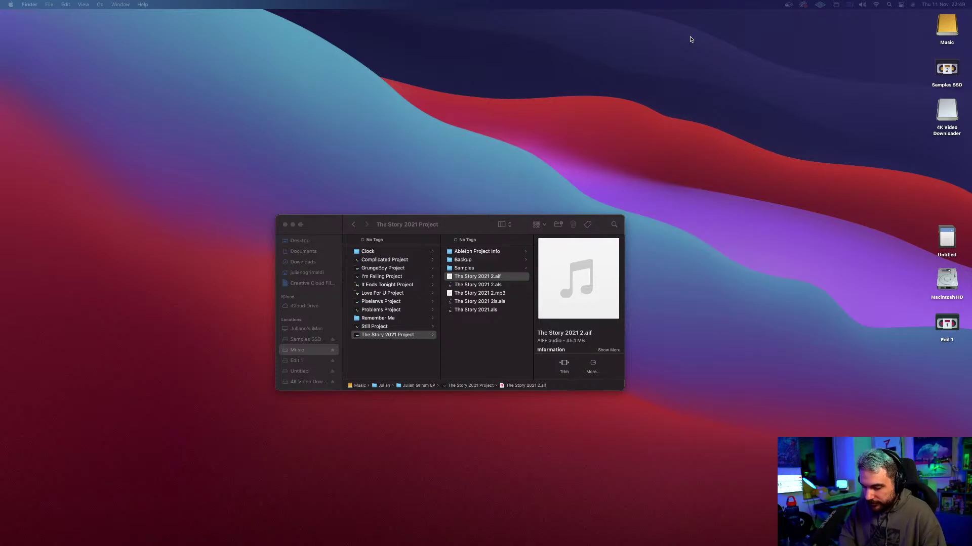
drag(480, 221, 522, 81)
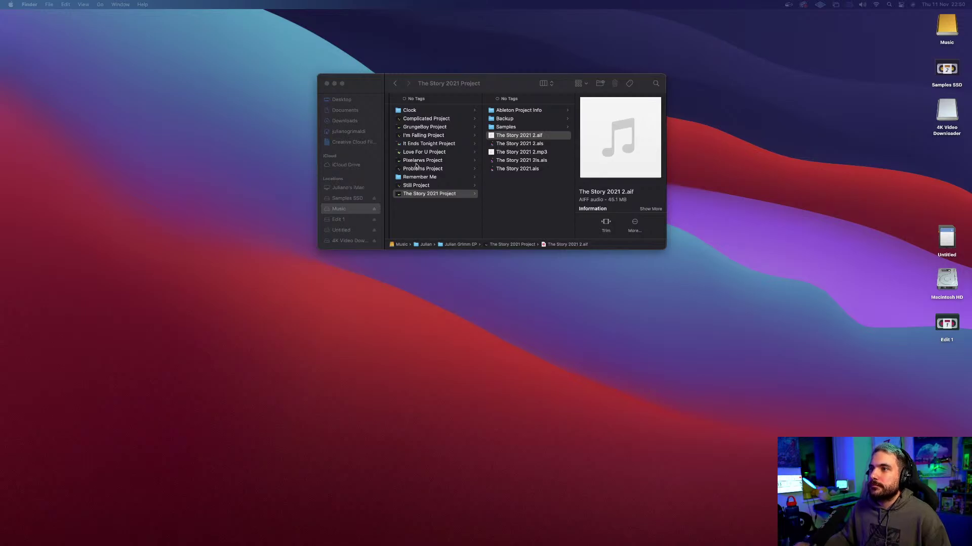
scroll(356, 141, up, 3)
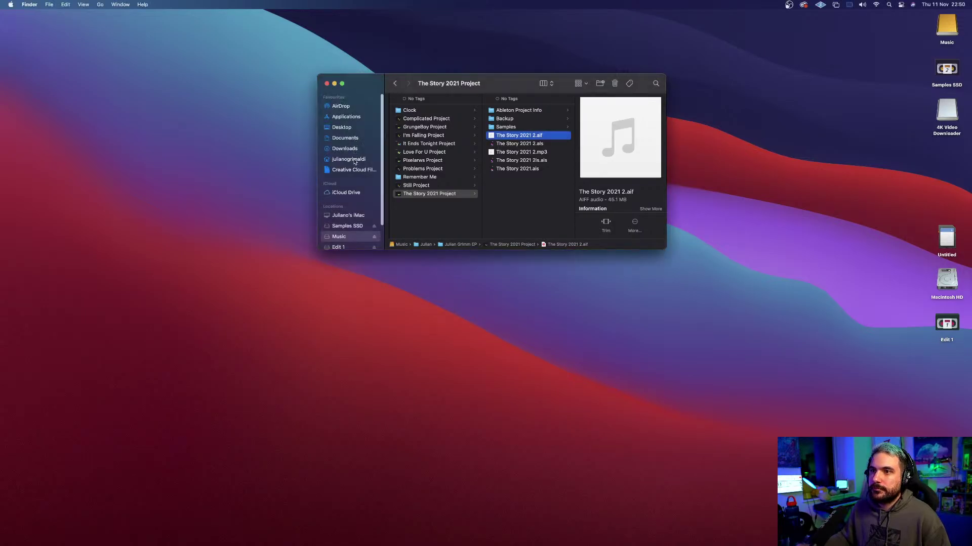
click(349, 159)
click(402, 141)
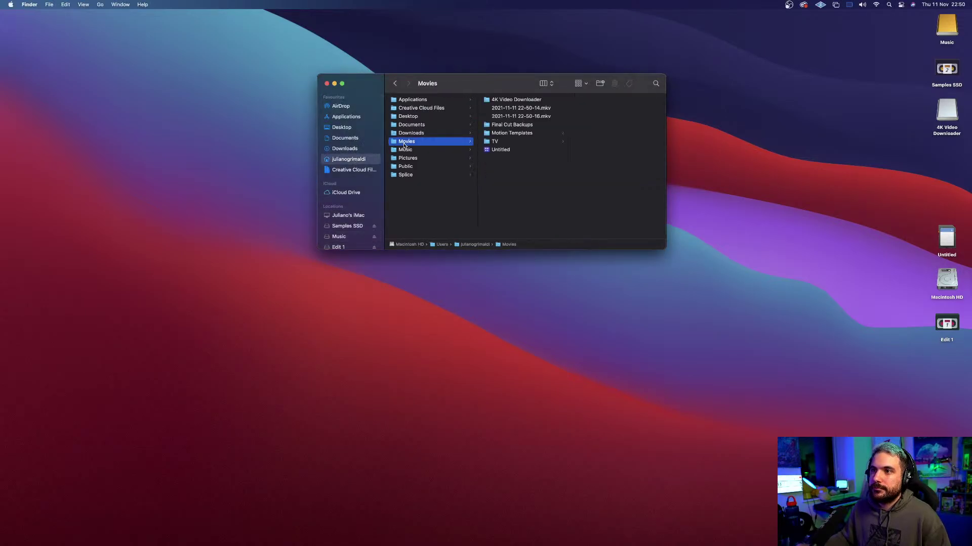
click(513, 118)
right_click(513, 118)
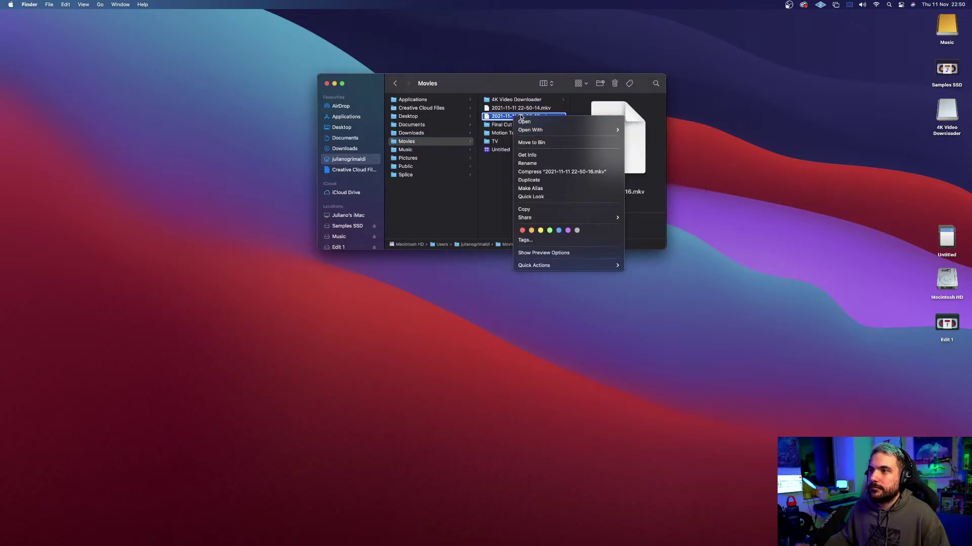
click(487, 117)
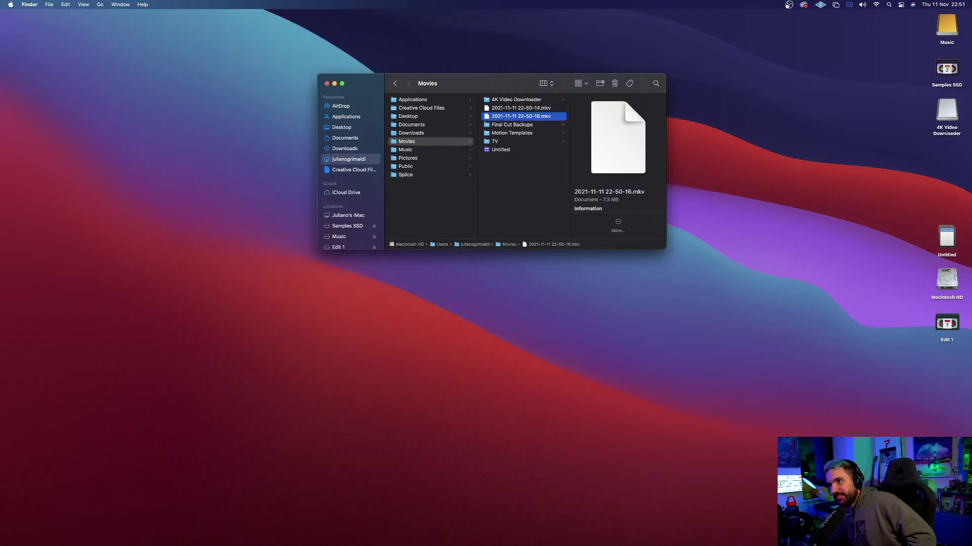
Step: Launch Ableton Live, open the recent set The Story 2021 2is and dismiss the missing plug-in alert
mouse_move(293, 543)
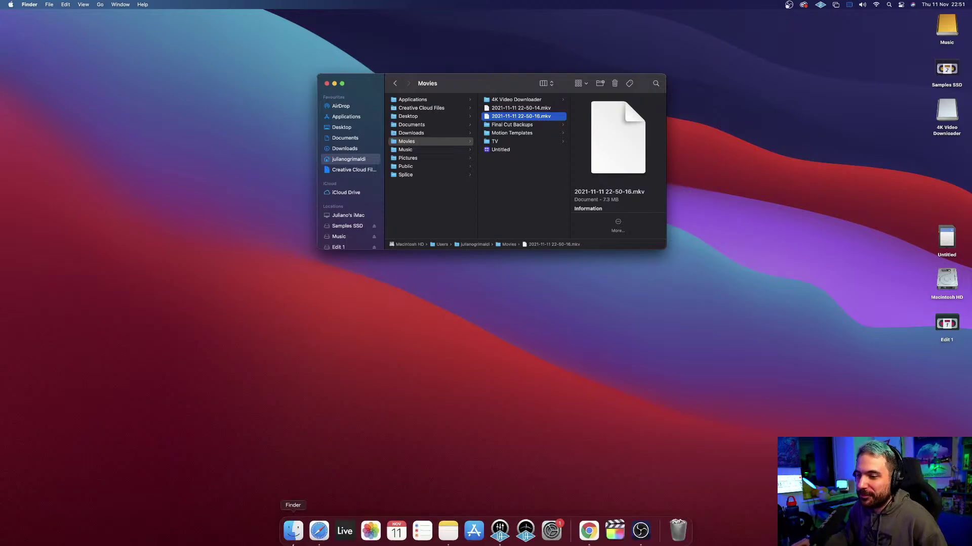
click(341, 536)
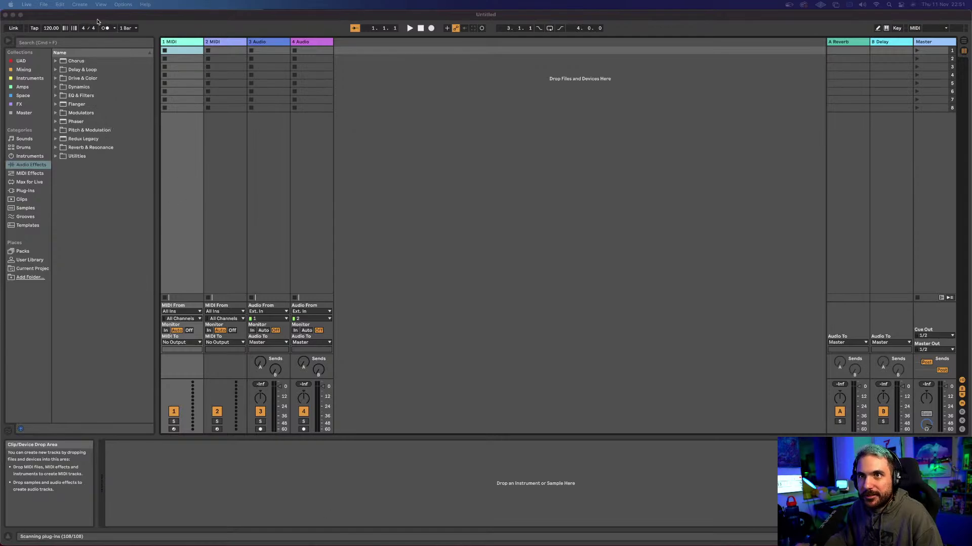
click(43, 5)
click(43, 5)
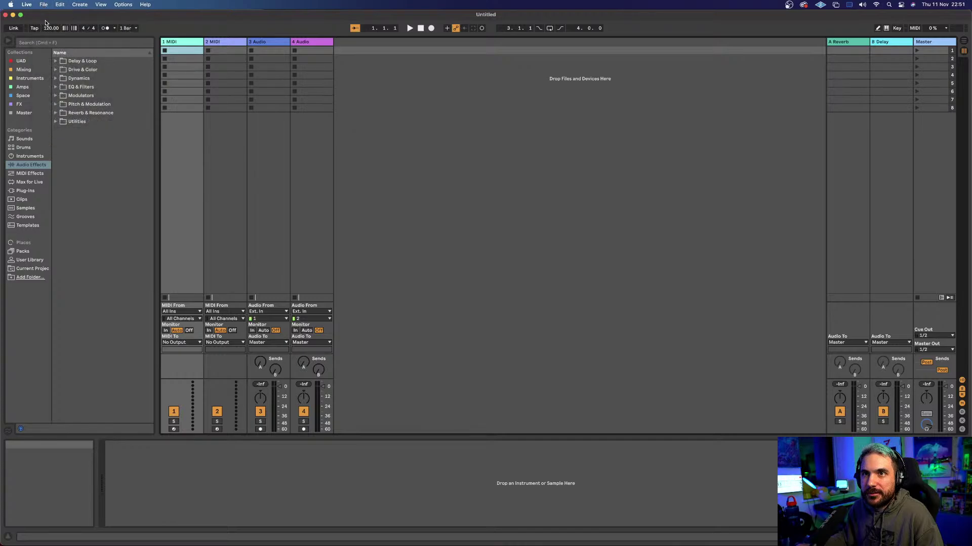
click(43, 5)
mouse_move(76, 33)
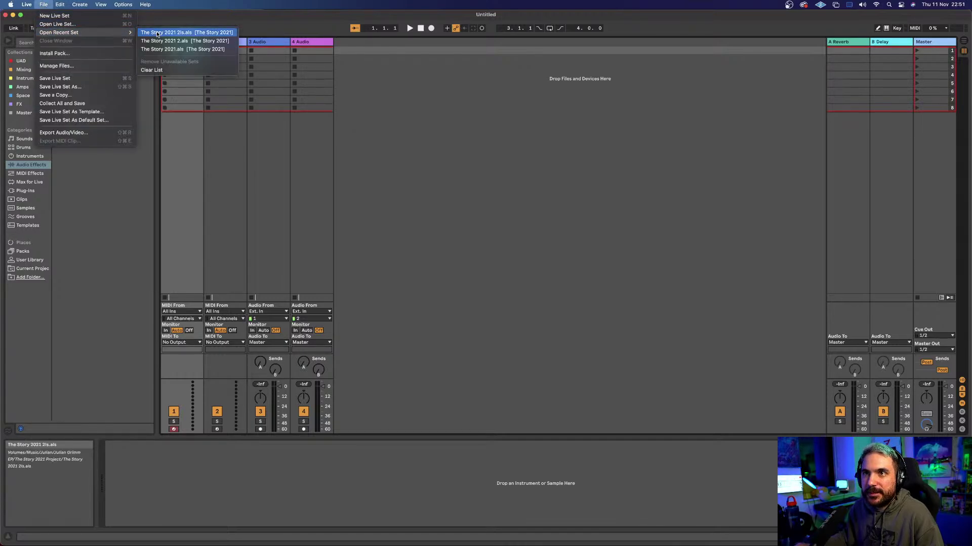
click(156, 32)
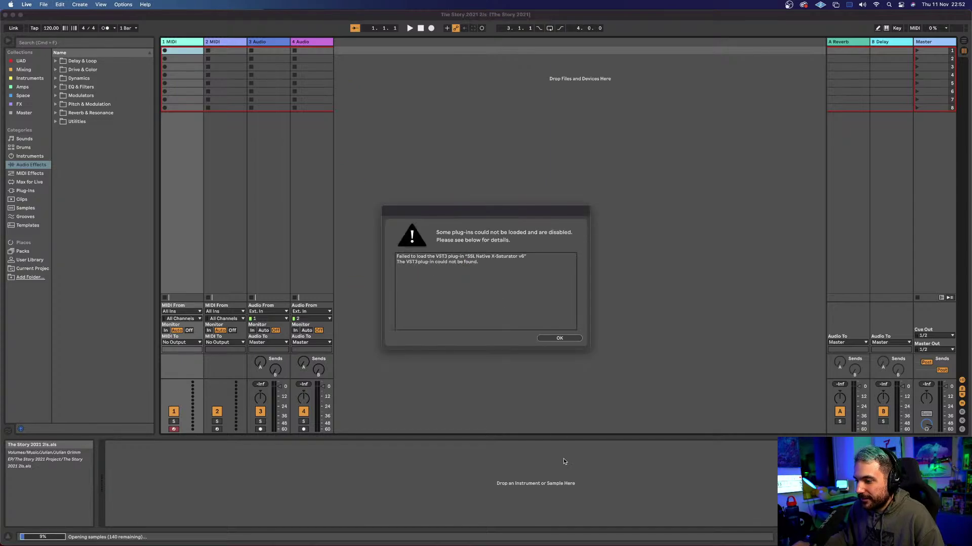
click(561, 339)
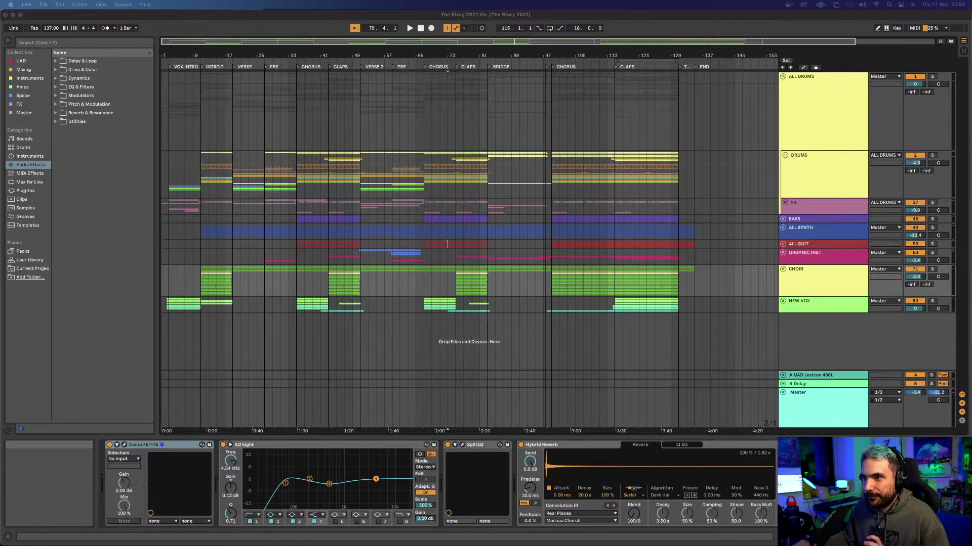
Step: Play the song from the final CLAPS section at bar 115 and solo the ALL DRUMS group
click(615, 195)
click(616, 196)
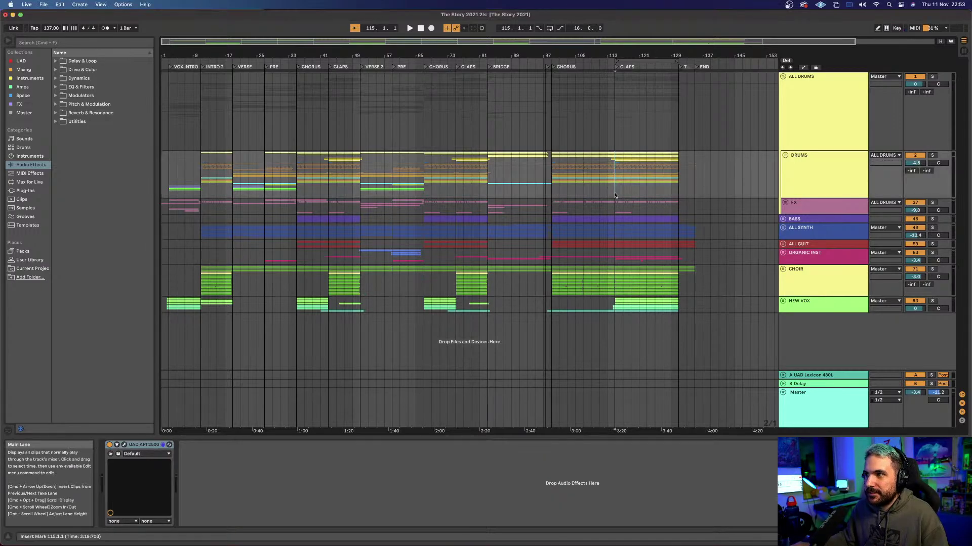
key(space)
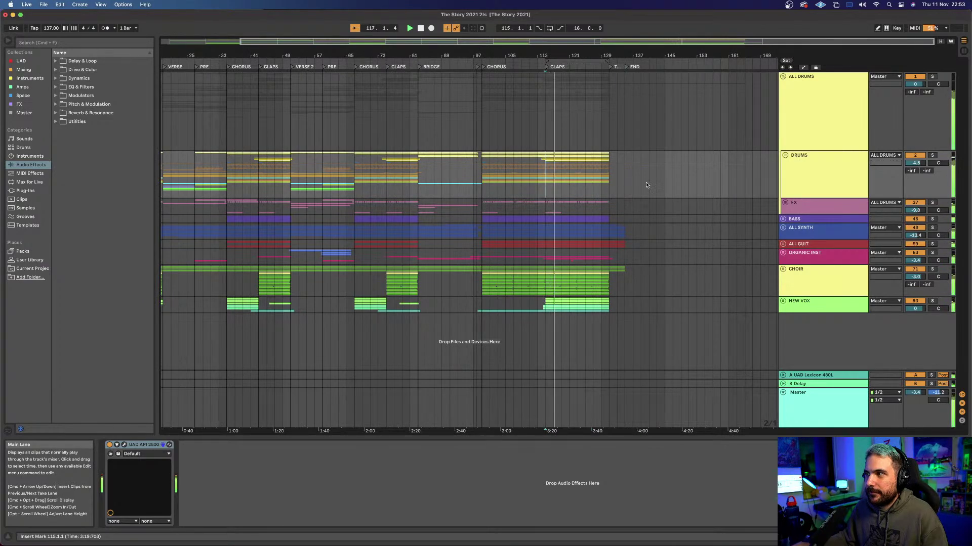
click(932, 76)
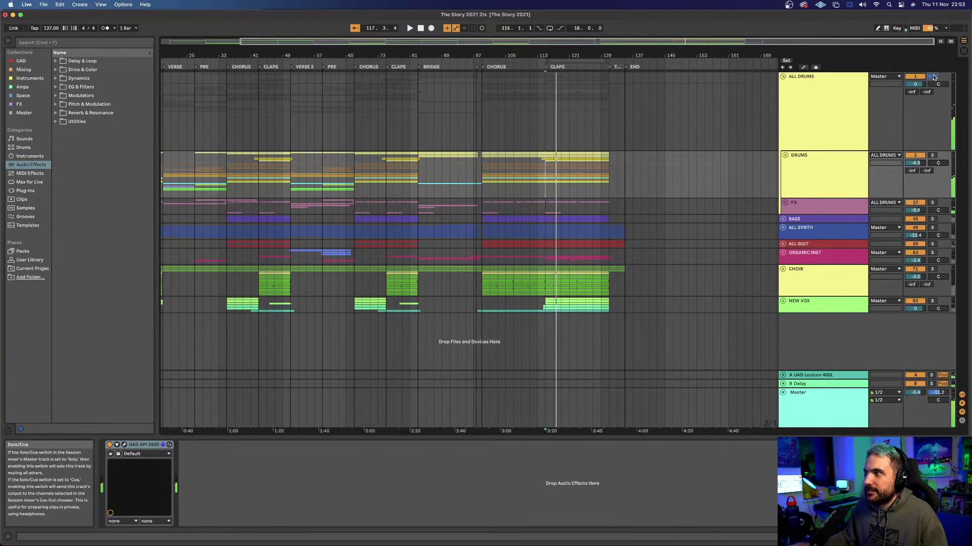
key(space)
key(space)
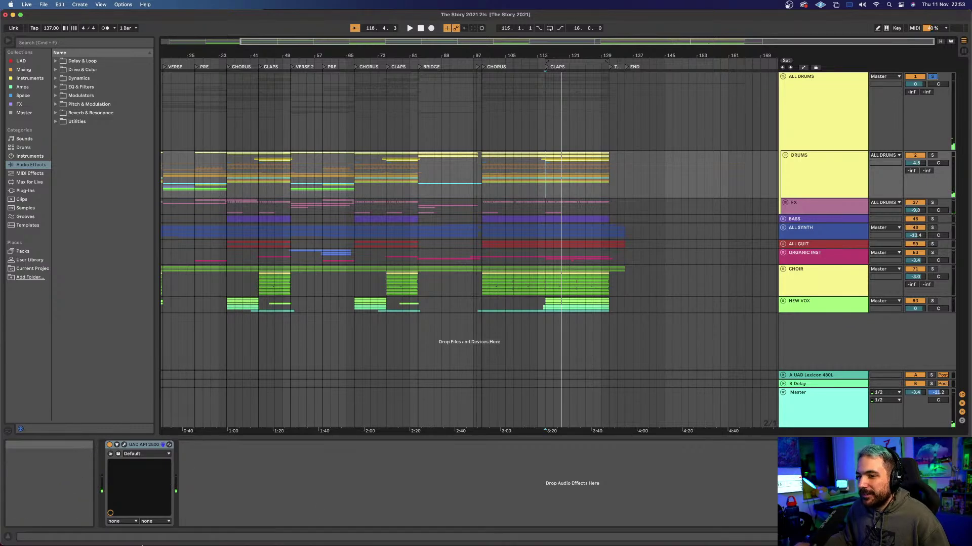
Step: Launch Spotify and open the Box Car Racer artist page from the recent searches to view the popular songs
mouse_move(304, 544)
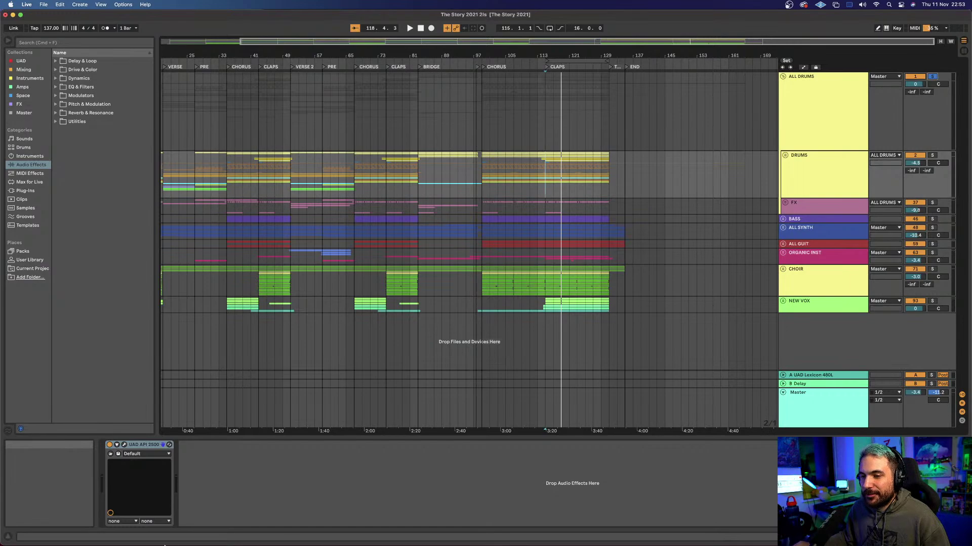
key(super+space)
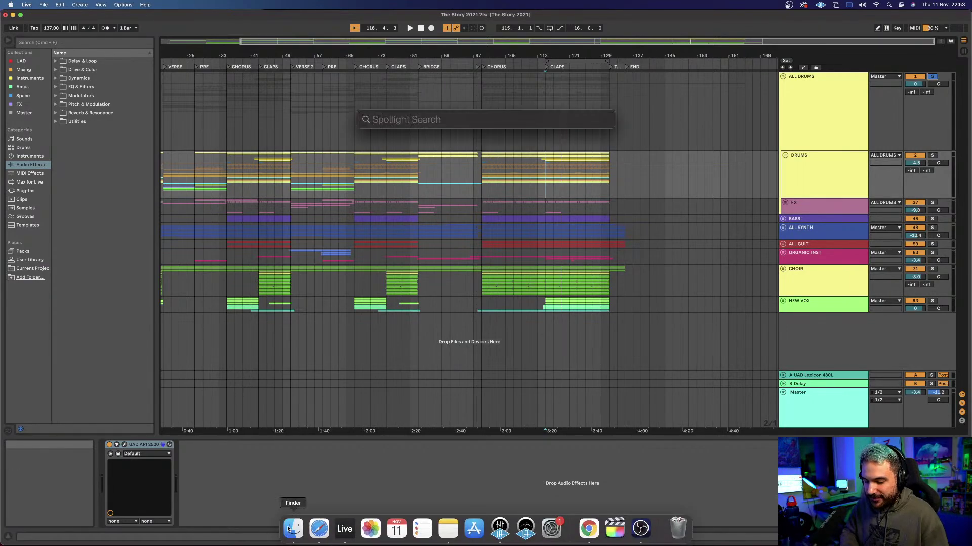
text(spotify)
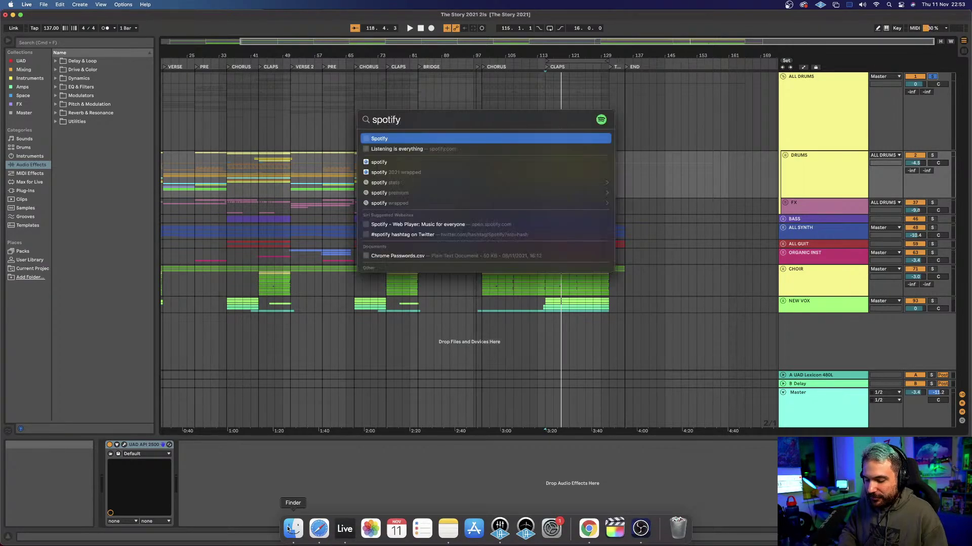
key(Return)
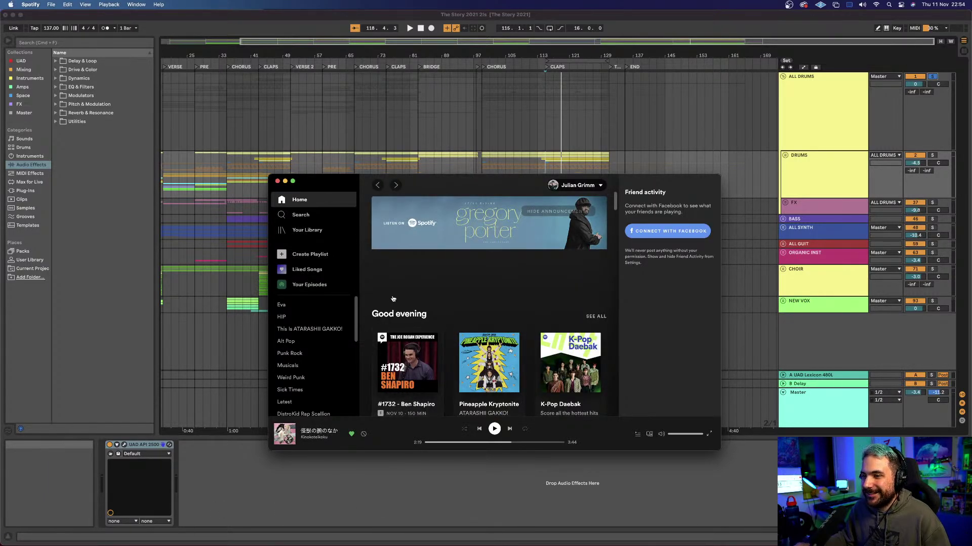
scroll(439, 291, down, 1)
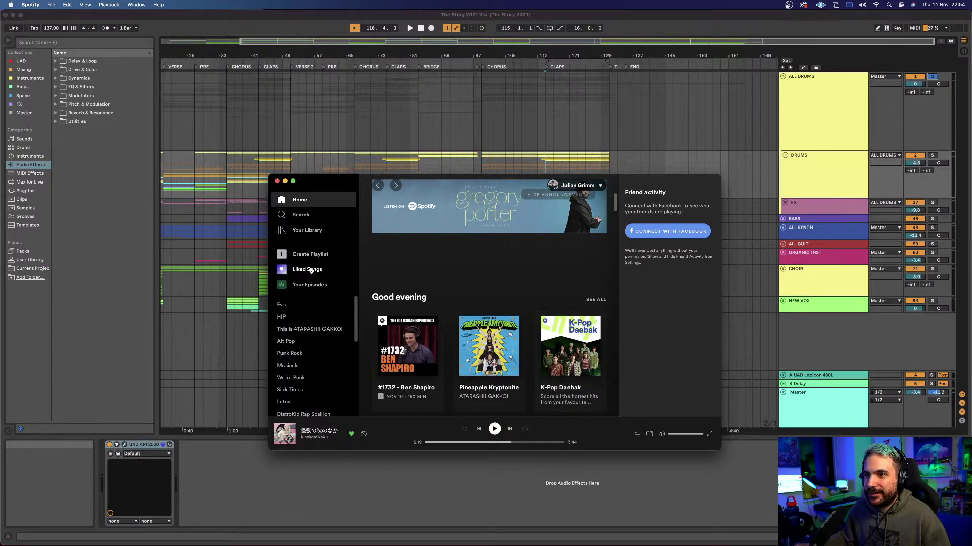
click(301, 214)
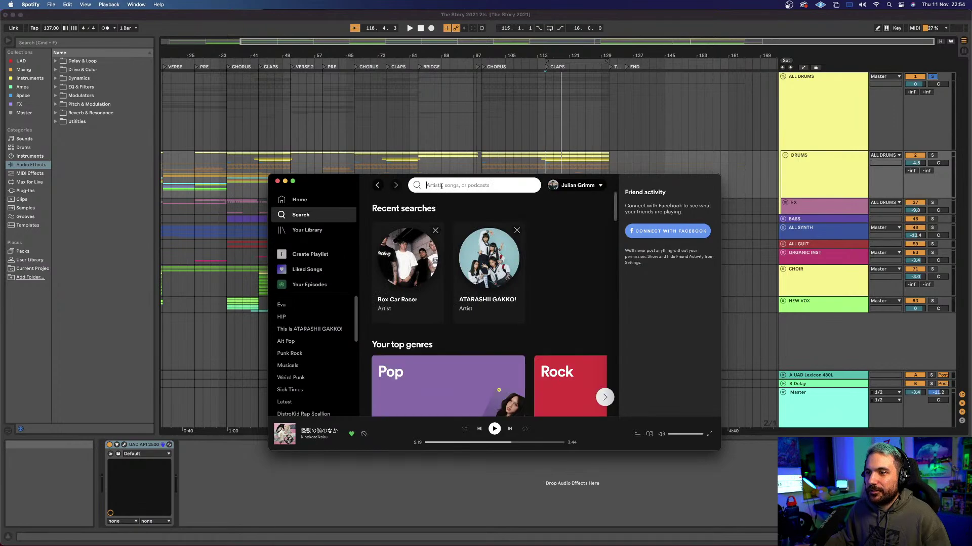
click(396, 303)
scroll(396, 302, down, 5)
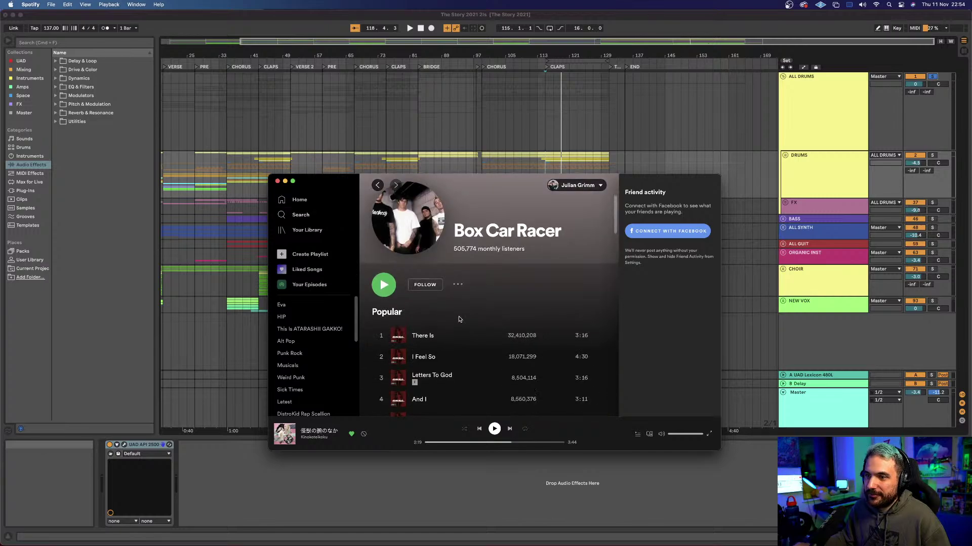
Step: Return to Ableton Live and play the soloed drums from bar 115 for comparison
click(556, 126)
click(545, 131)
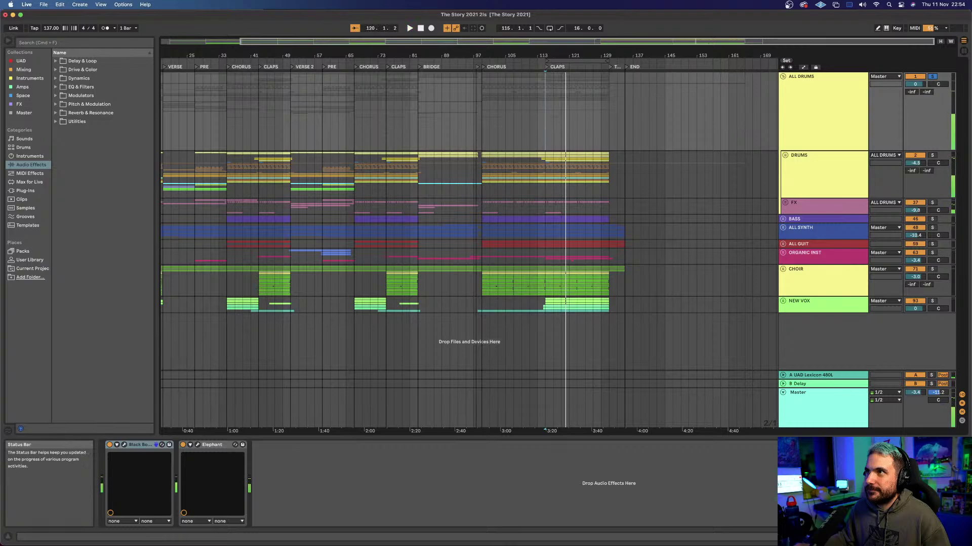
Step: Switch to Spotify and play the opening of Cat Like Thief by Box Car Racer
mouse_move(205, 542)
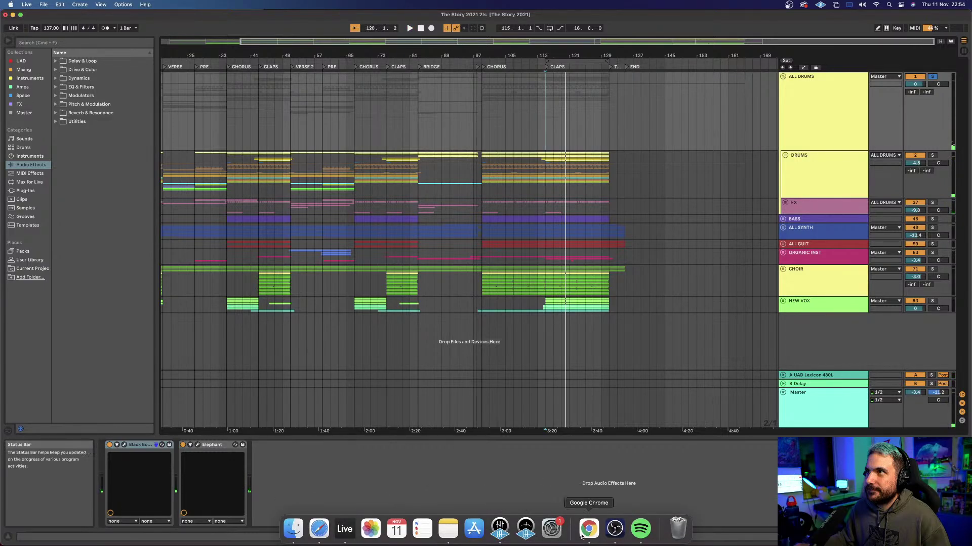
click(640, 528)
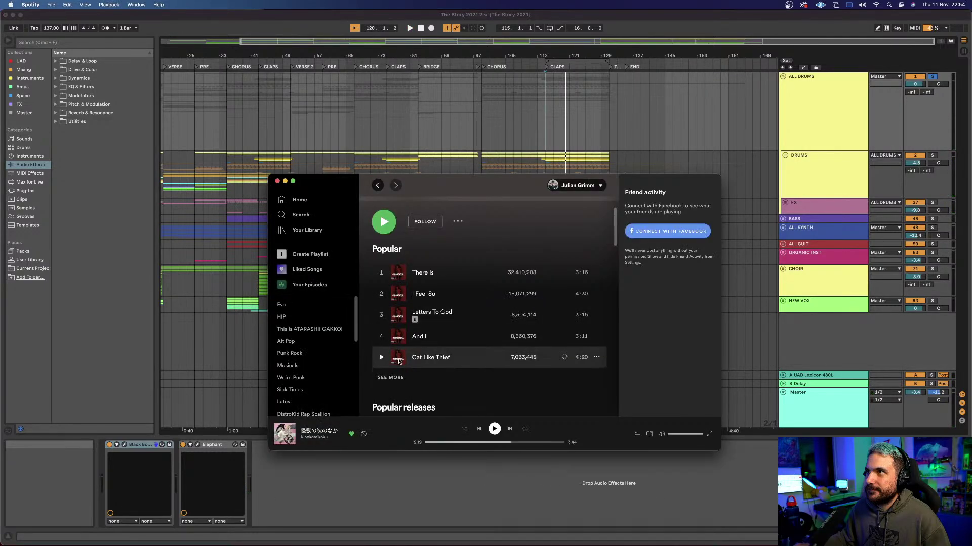
click(381, 360)
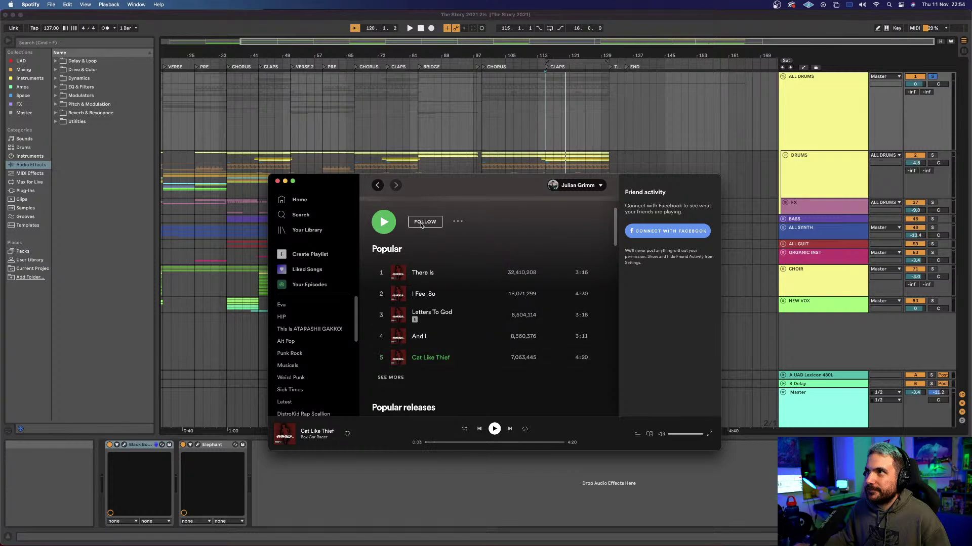
Step: Switch back to Ableton Live and unfold the DRUMS group to show the NATURAL DRUMS tracks
click(653, 28)
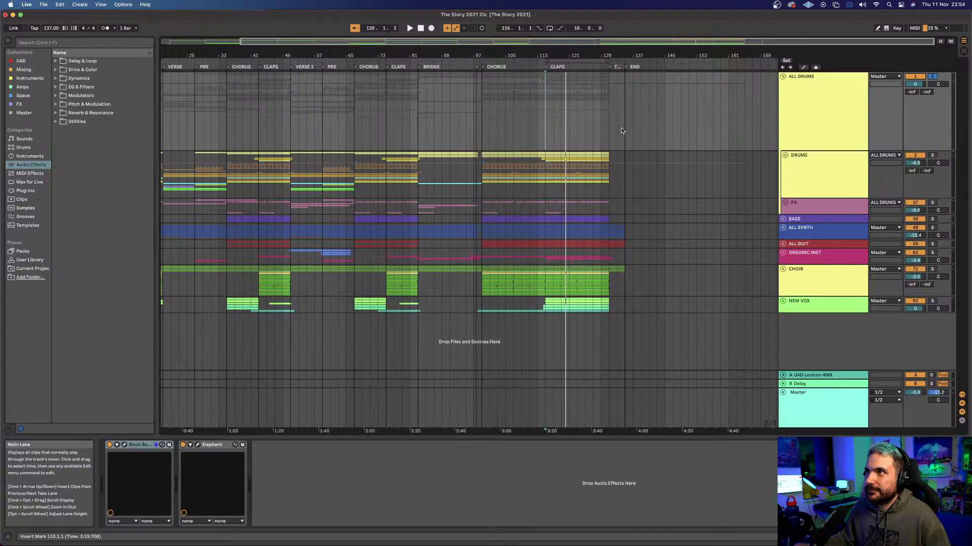
scroll(597, 144, left, 3)
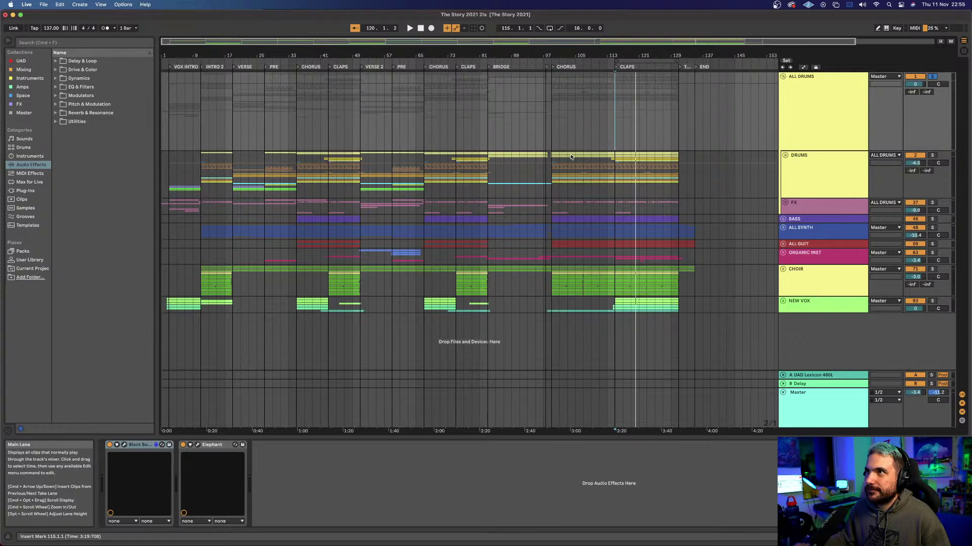
click(785, 155)
scroll(506, 183, down, 5)
scroll(506, 183, up, 1)
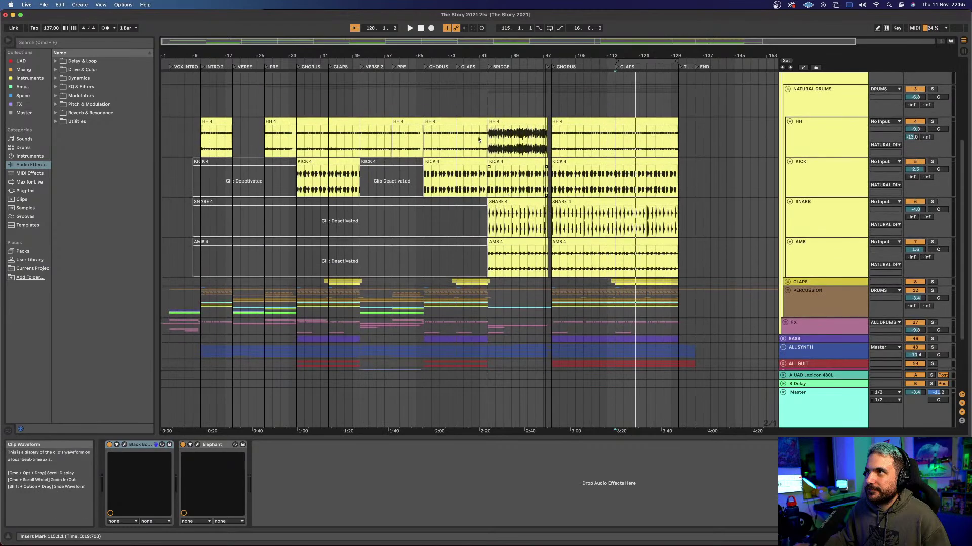
Step: Solo the NATURAL DRUMS group and play it from the start of the BRIDGE at bar 83
click(489, 106)
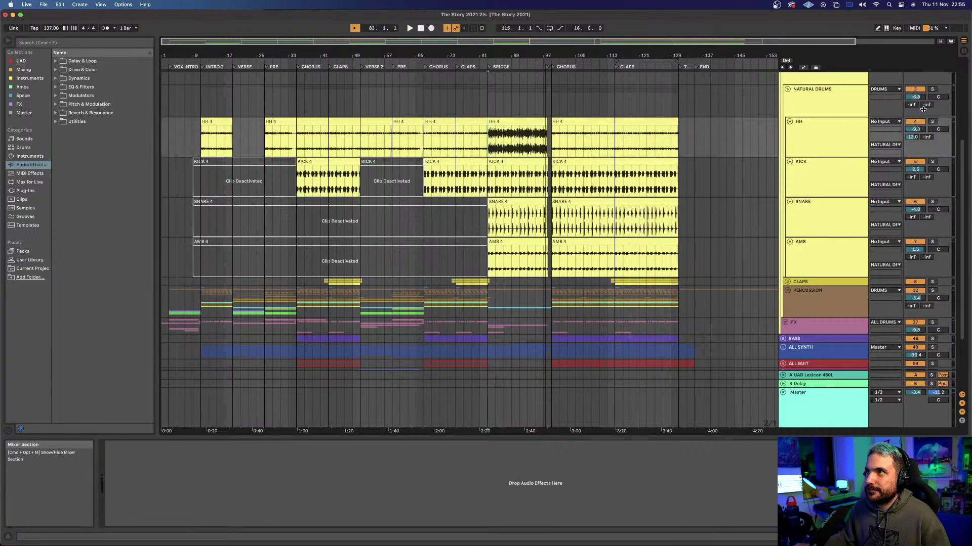
scroll(918, 95, up, 2)
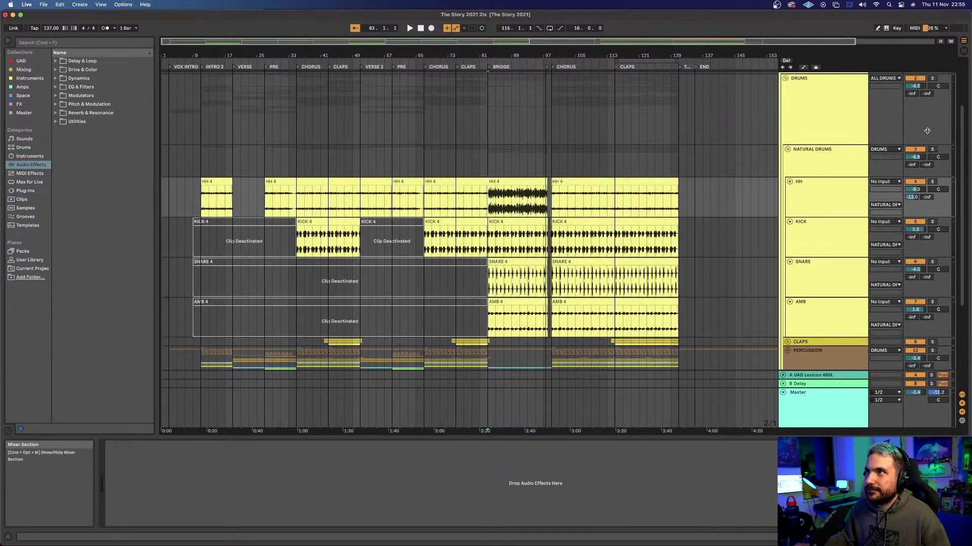
click(932, 150)
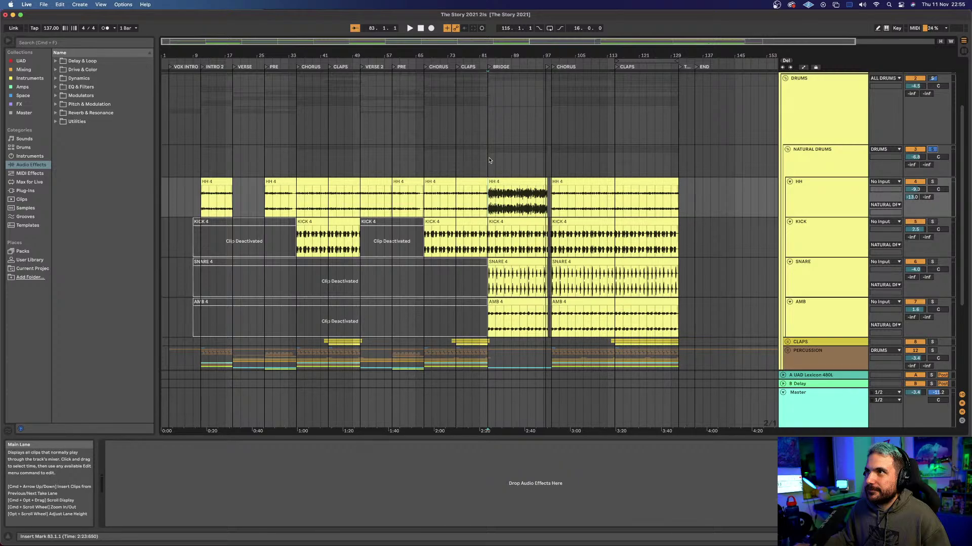
scroll(489, 160, down, 2)
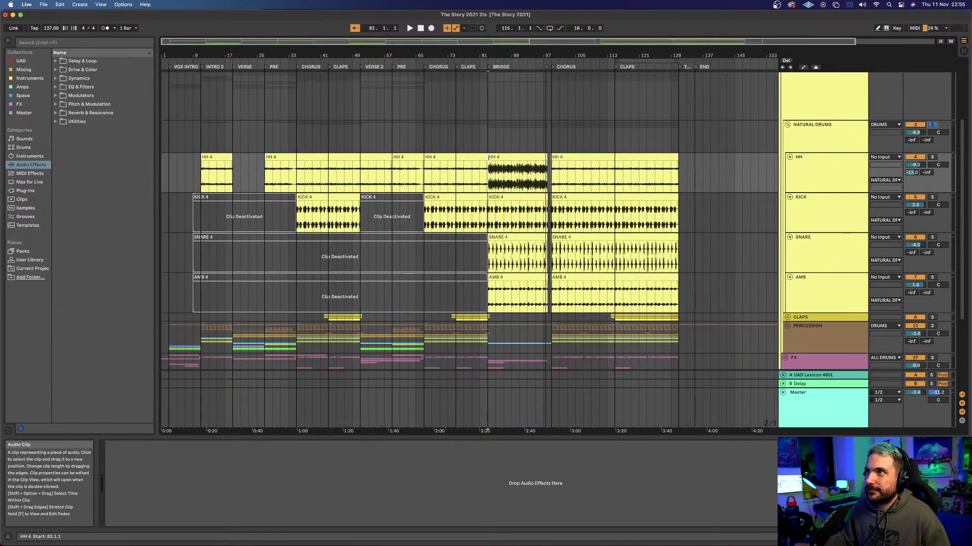
key(space)
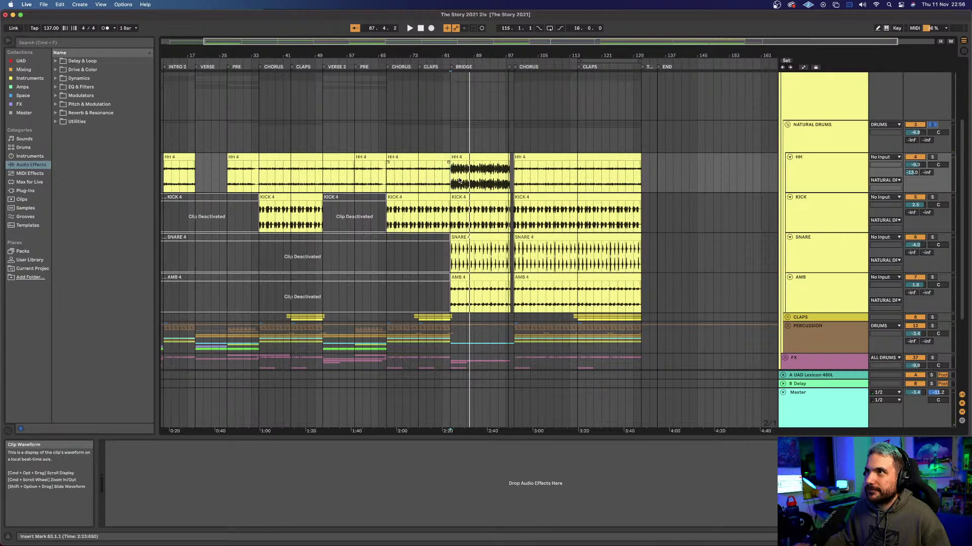
Step: Open the NATURAL DRUMS group's device chain and bring up the RC-20 Retro Color plug-in window
click(800, 141)
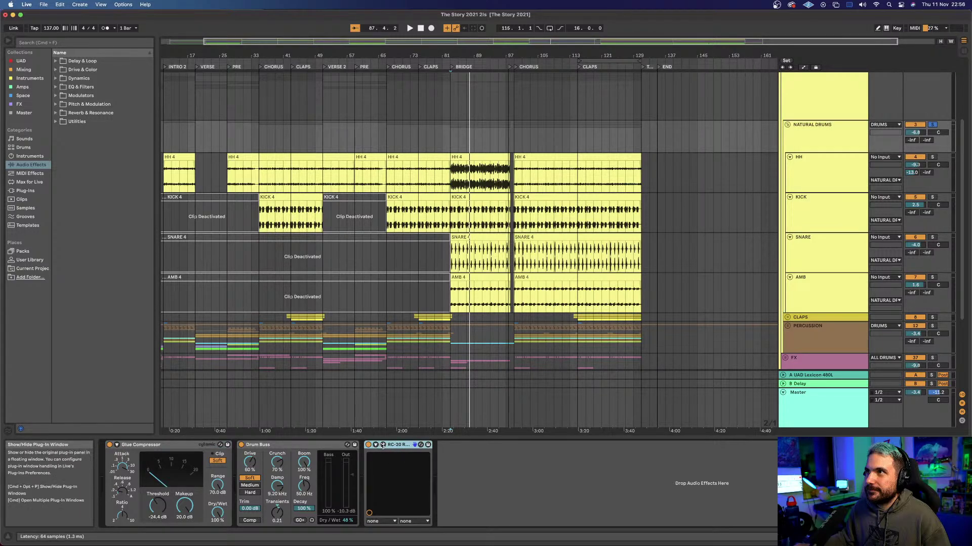
click(382, 445)
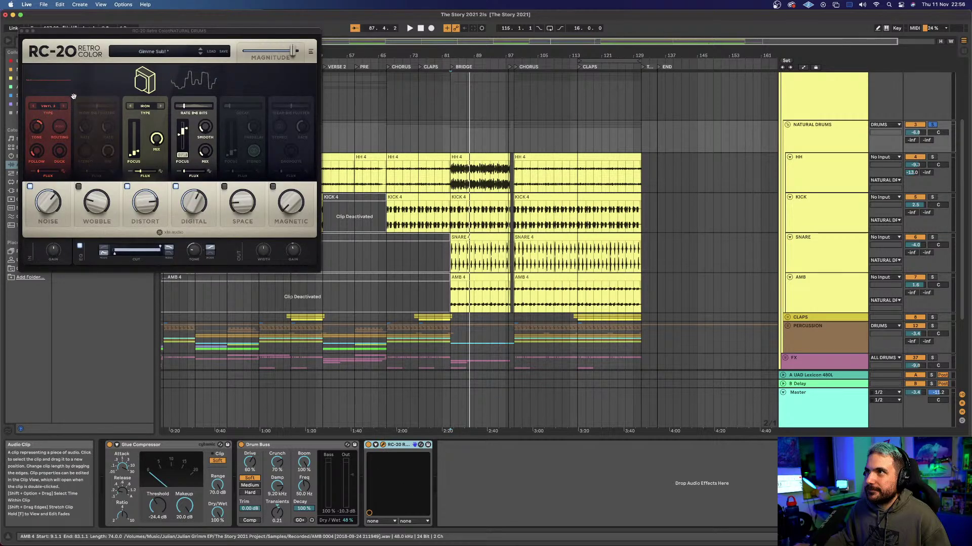
drag(181, 33, 280, 69)
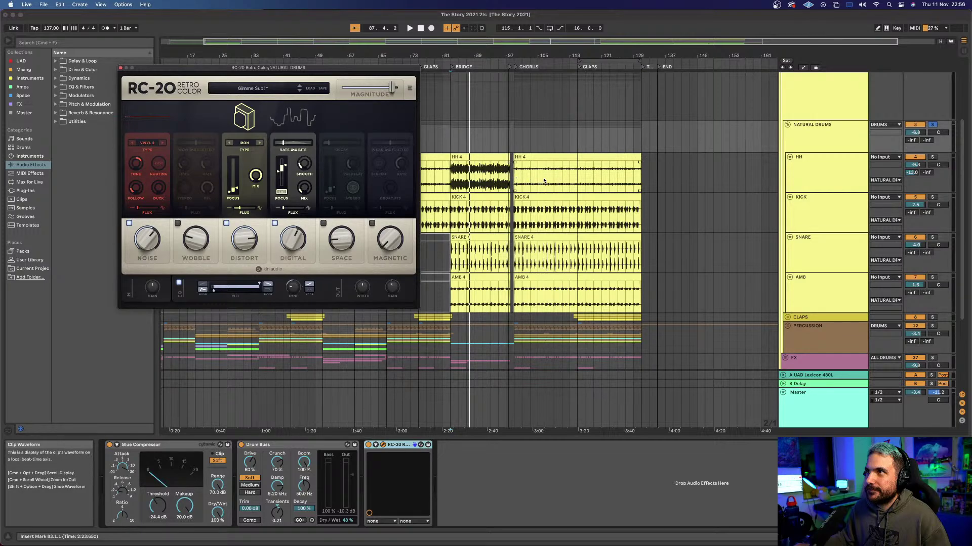
scroll(465, 182, left, 2)
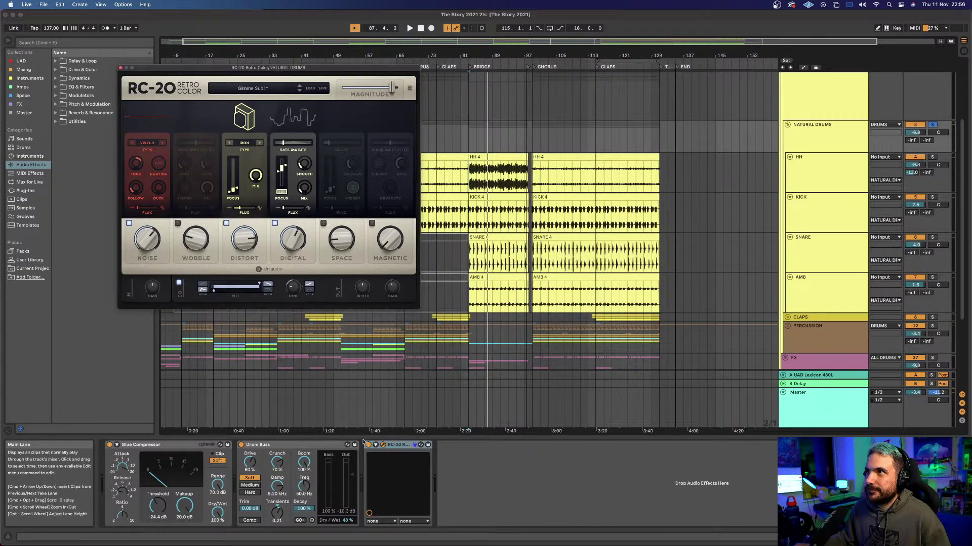
Step: Bypass RC-20, Drum Buss and Glue Compressor on NATURAL DRUMS, play the bridge dry, and hide the plug-in window
click(242, 446)
key(space)
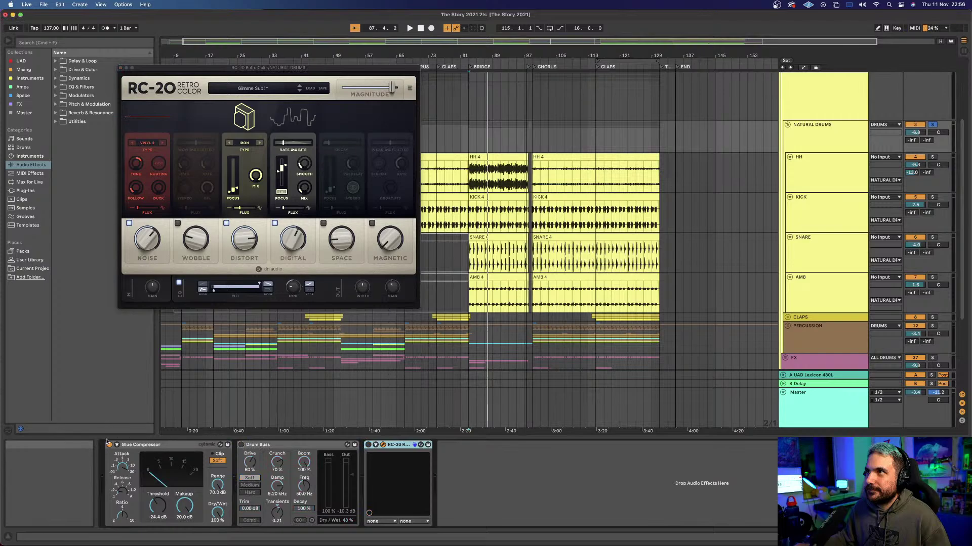
click(109, 445)
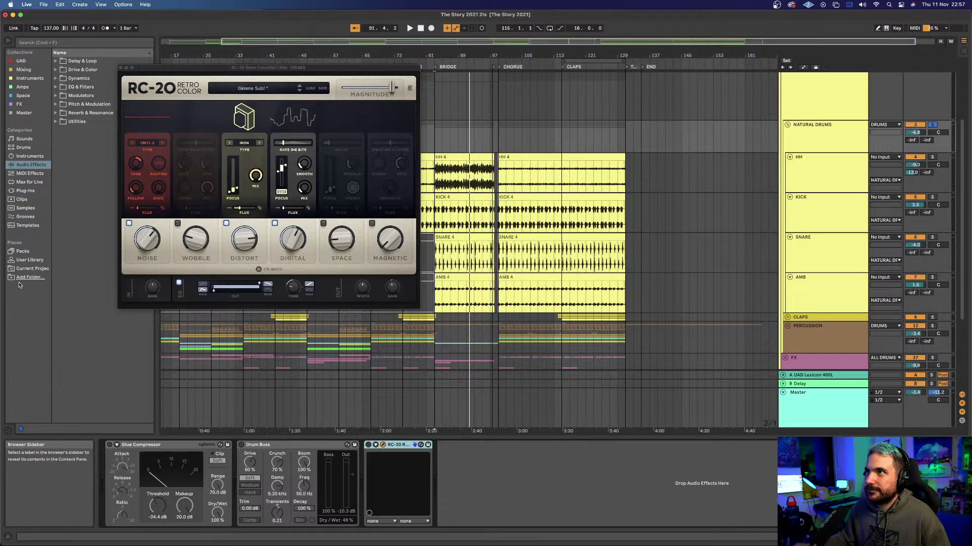
key(super+alt+p)
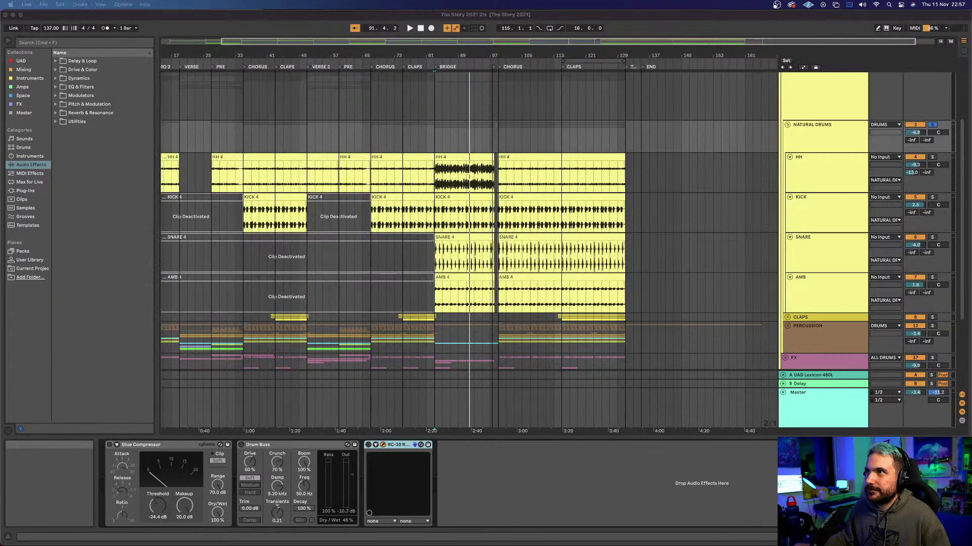
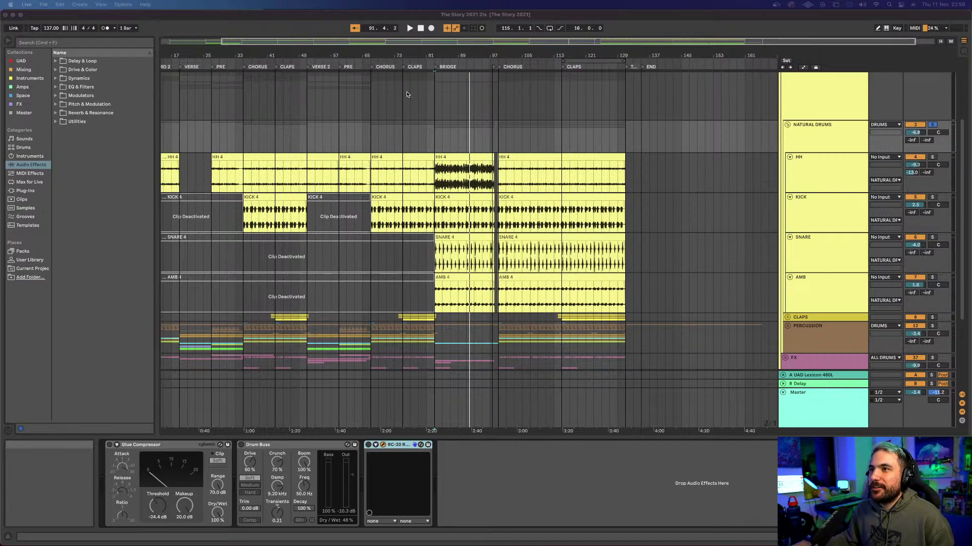
Step: Show the RC-20 Retro Color window again and view its About page
key(super+alt+p)
drag(224, 69, 348, 78)
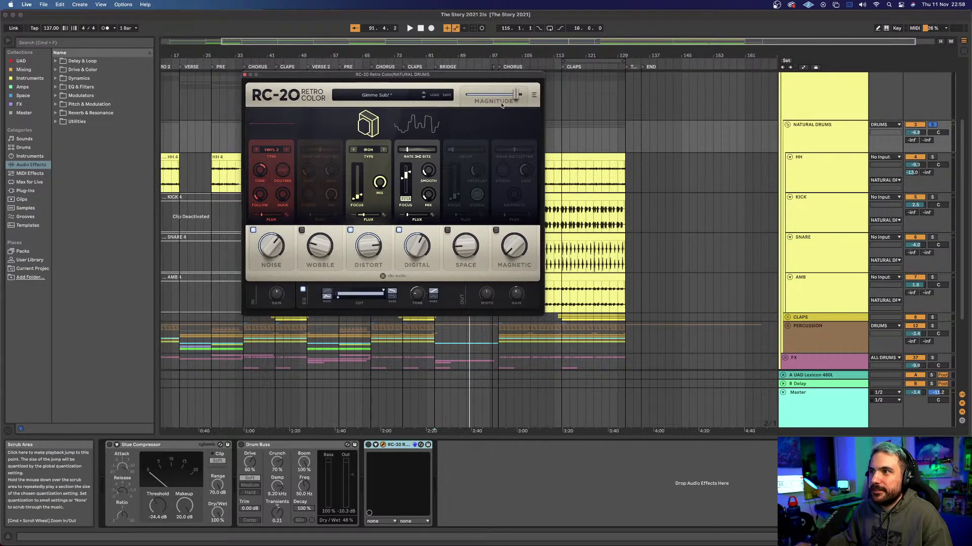
click(534, 94)
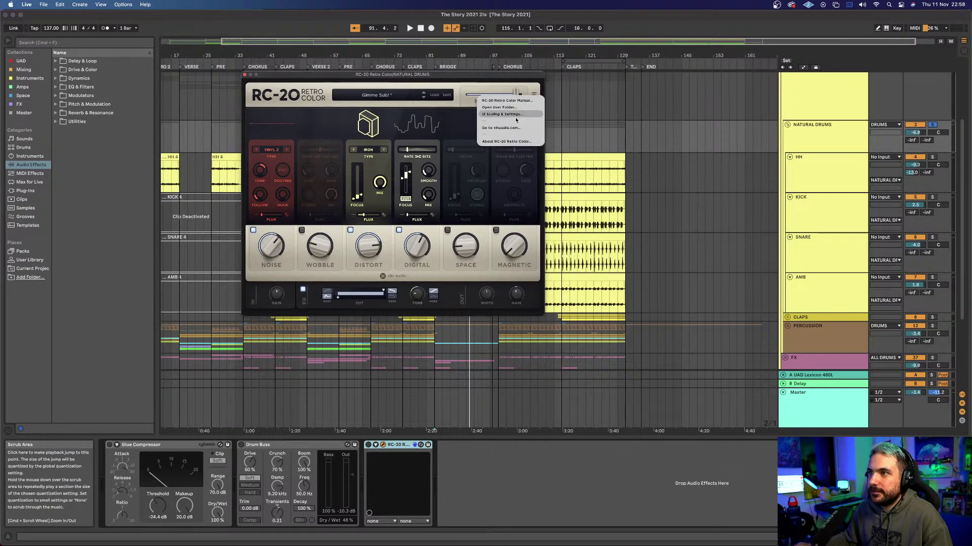
click(506, 141)
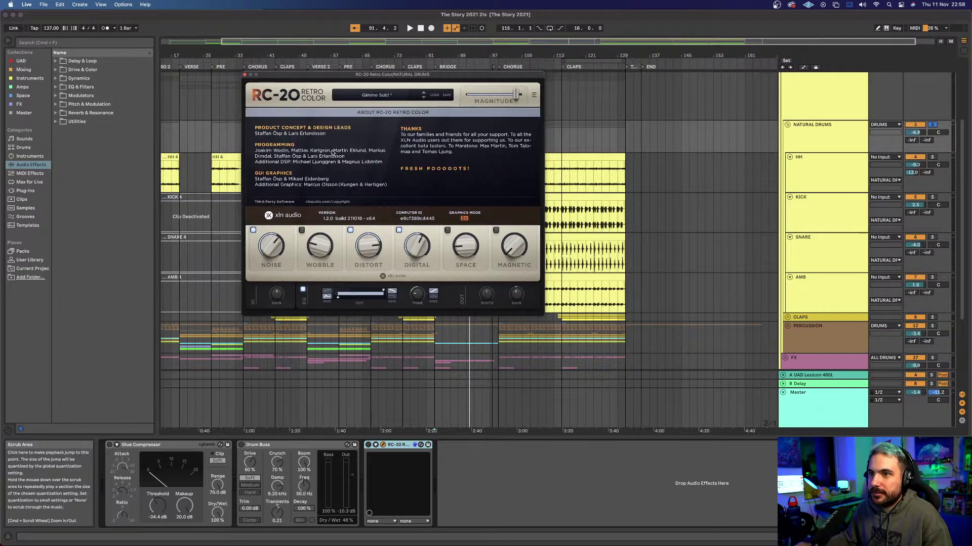
click(534, 94)
click(506, 141)
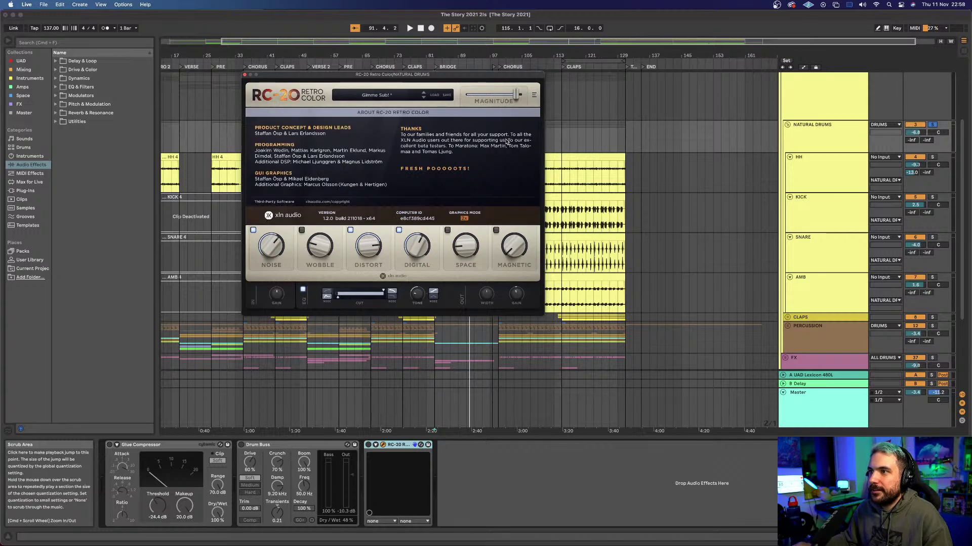
click(534, 95)
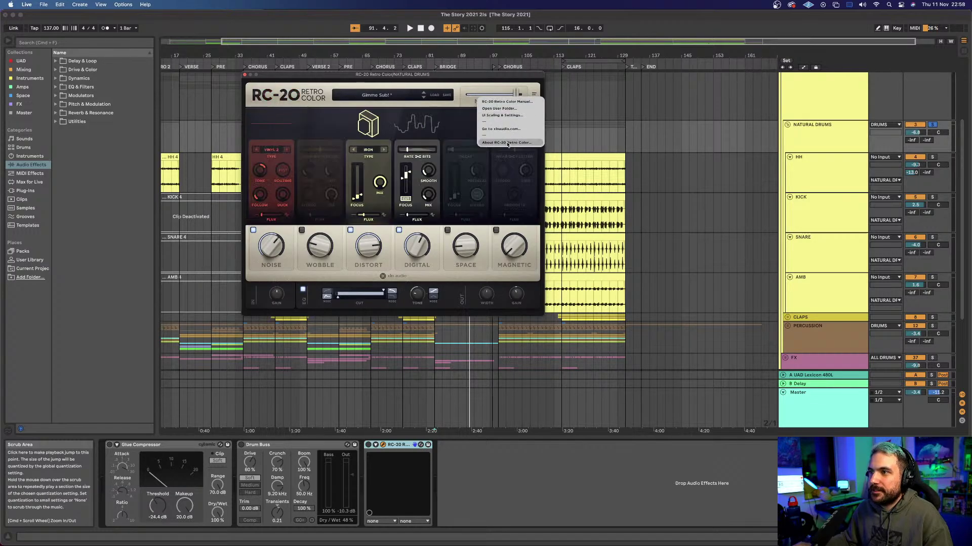
click(507, 143)
click(535, 95)
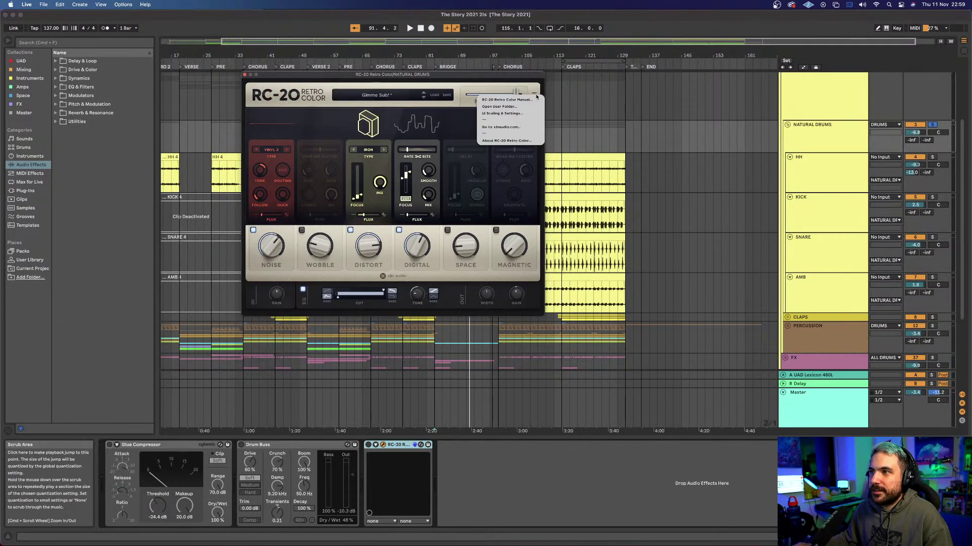
click(467, 80)
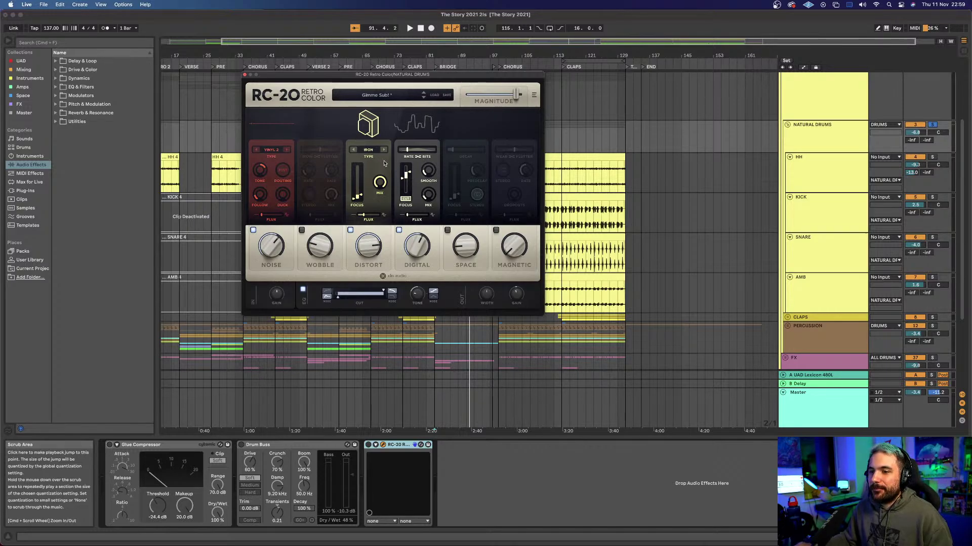
Step: Play the soloed natural drums from the start of the bridge with all three effects bypassed
click(474, 16)
key(space)
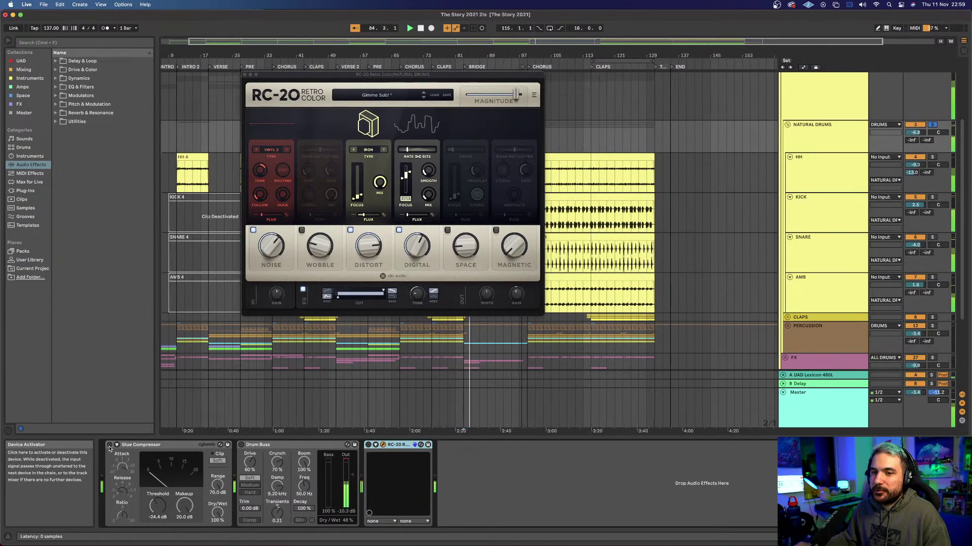
key(space)
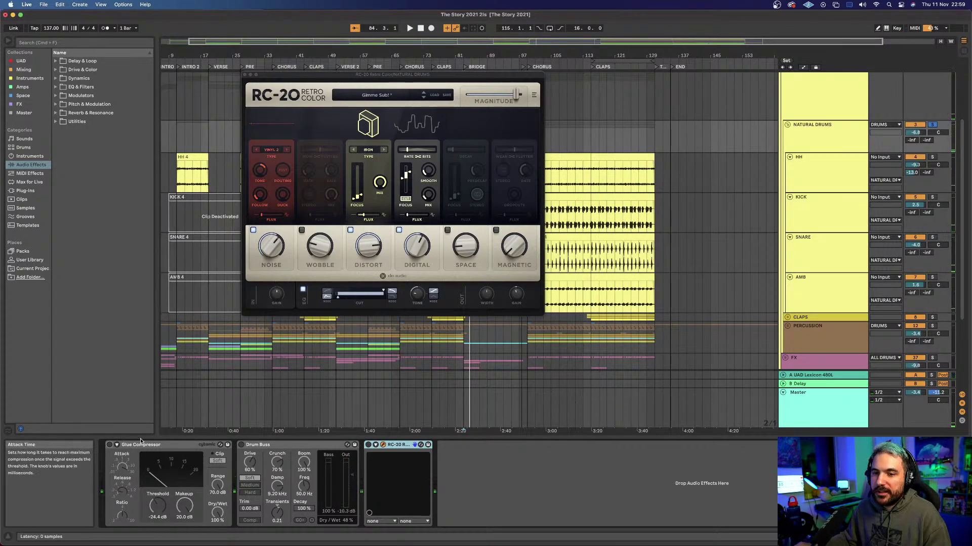
Step: Reactivate the Glue Compressor on NATURAL DRUMS and audition the bridge with it
key(space)
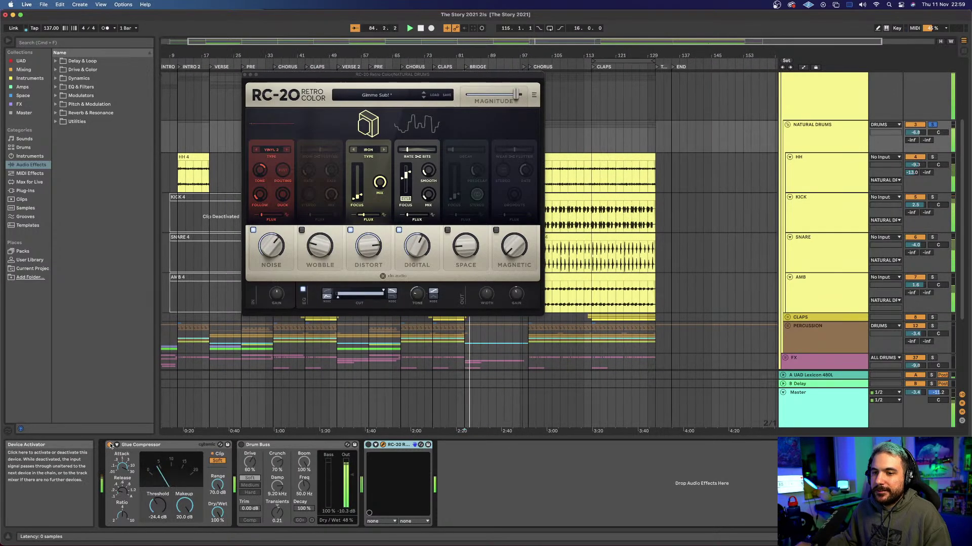
key(space)
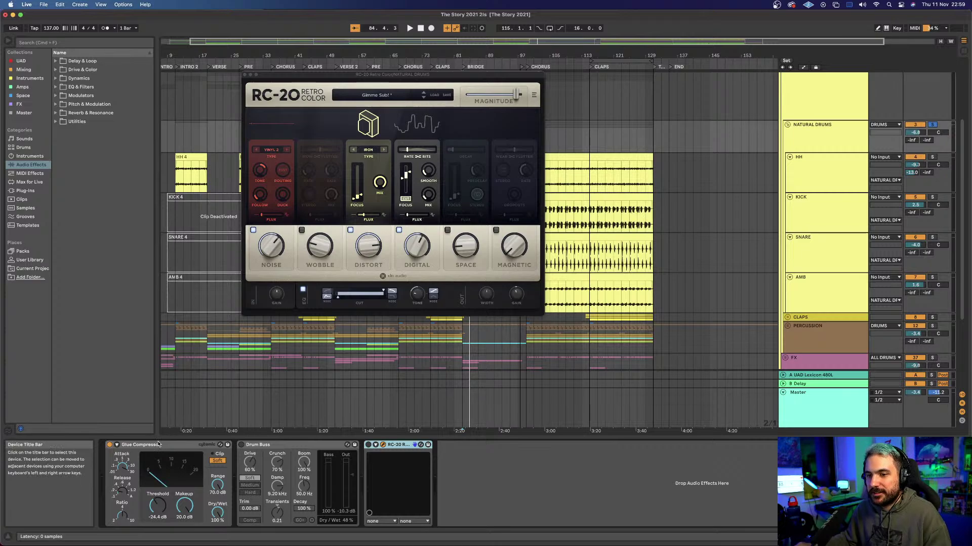
key(space)
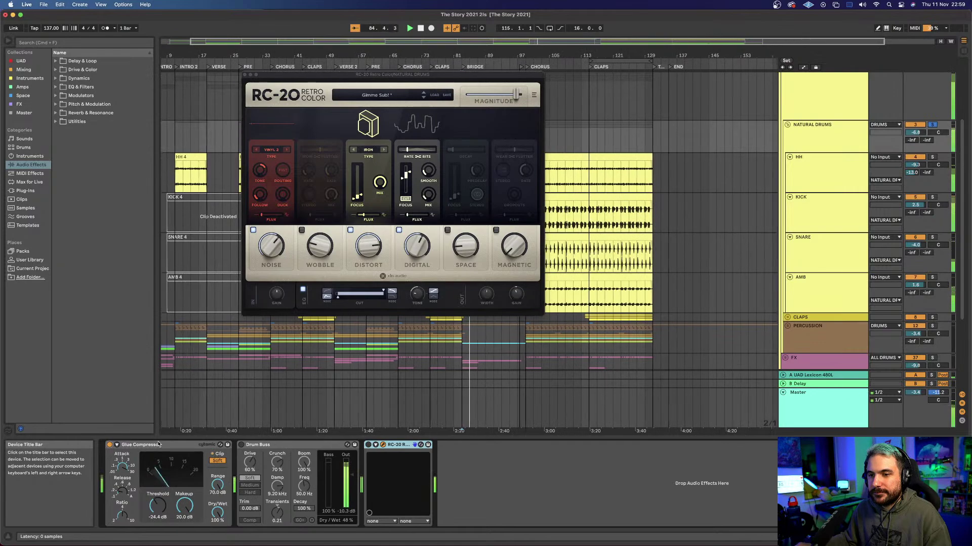
key(space)
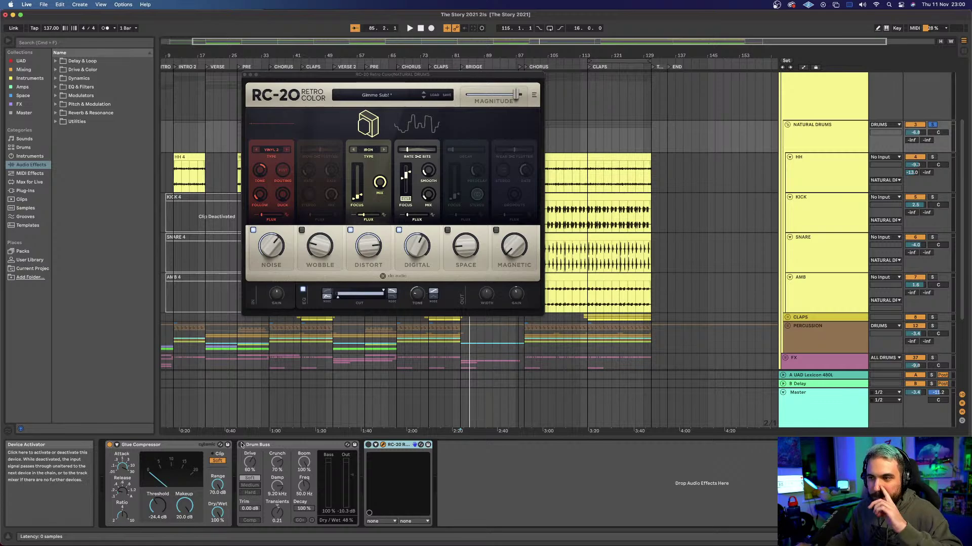
Step: Reactivate Drum Buss and RC-20 on NATURAL DRUMS, auditioning the bridge with each, and close the RC-20 window
click(241, 445)
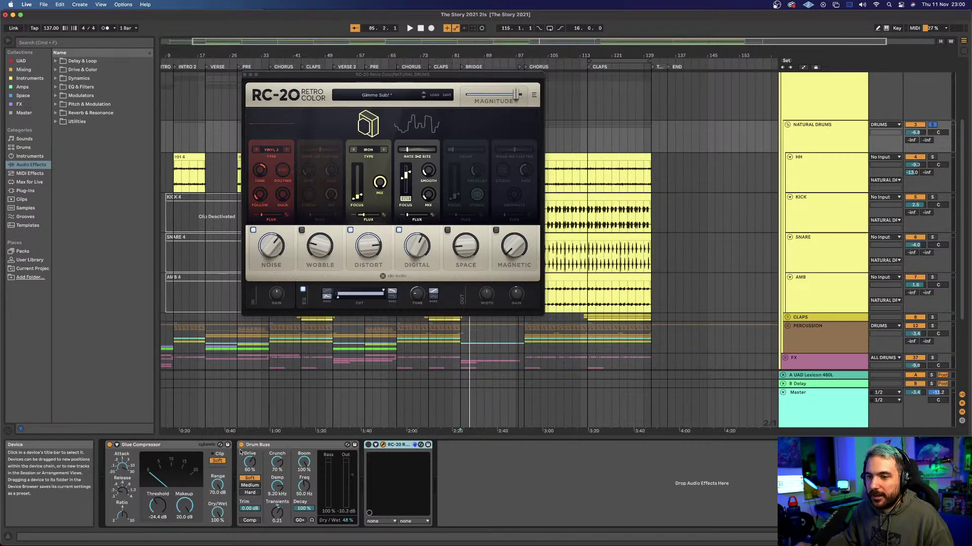
key(space)
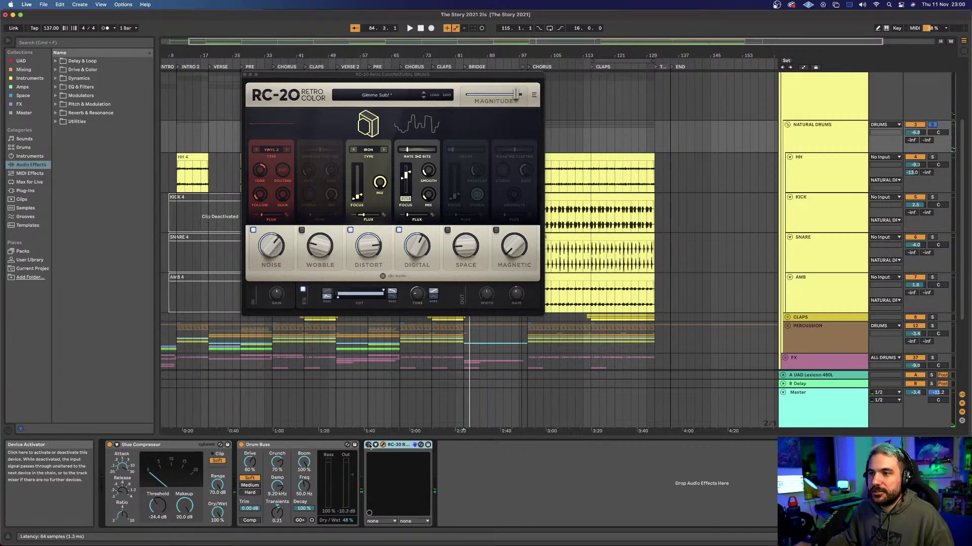
click(369, 445)
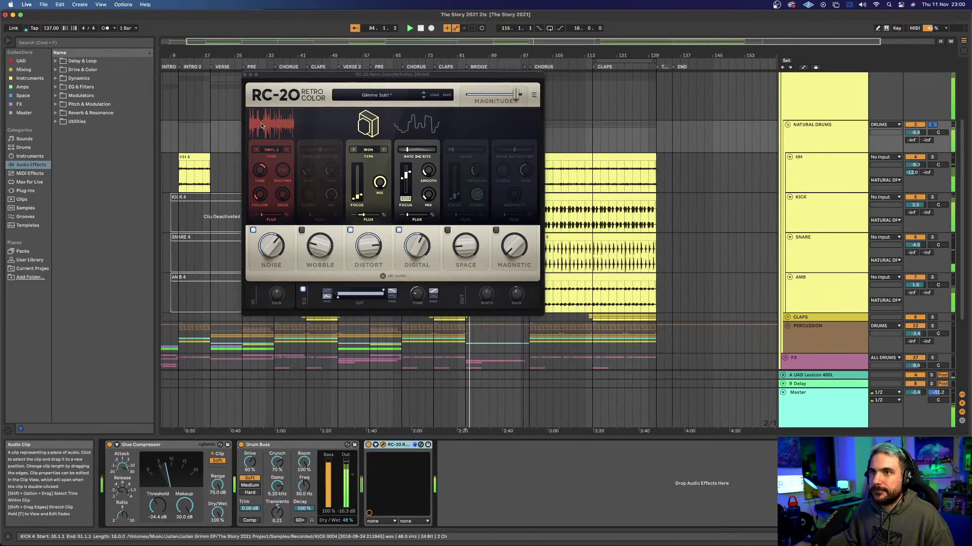
click(245, 74)
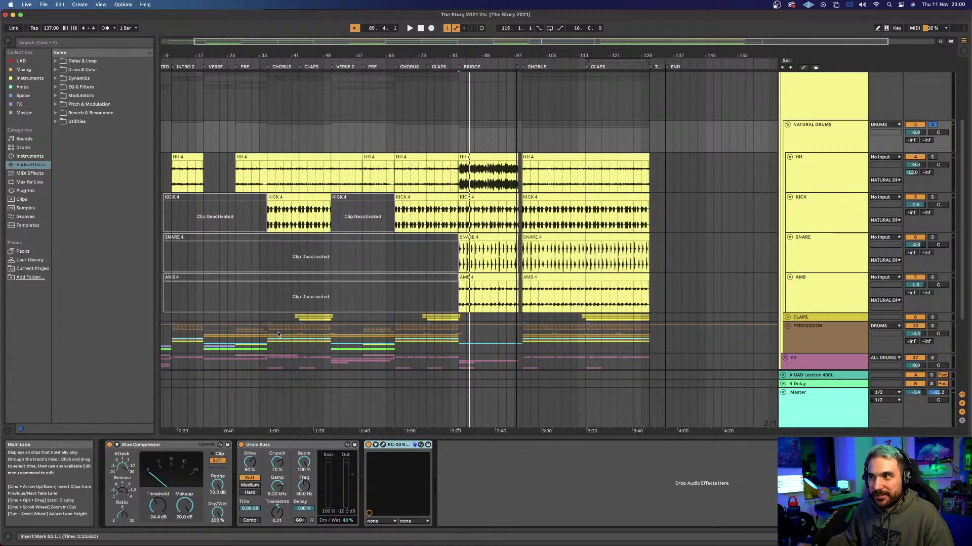
Step: Fold the NATURAL DRUMS group, unfold the PERCUSSION group, and look through its tracks
click(787, 124)
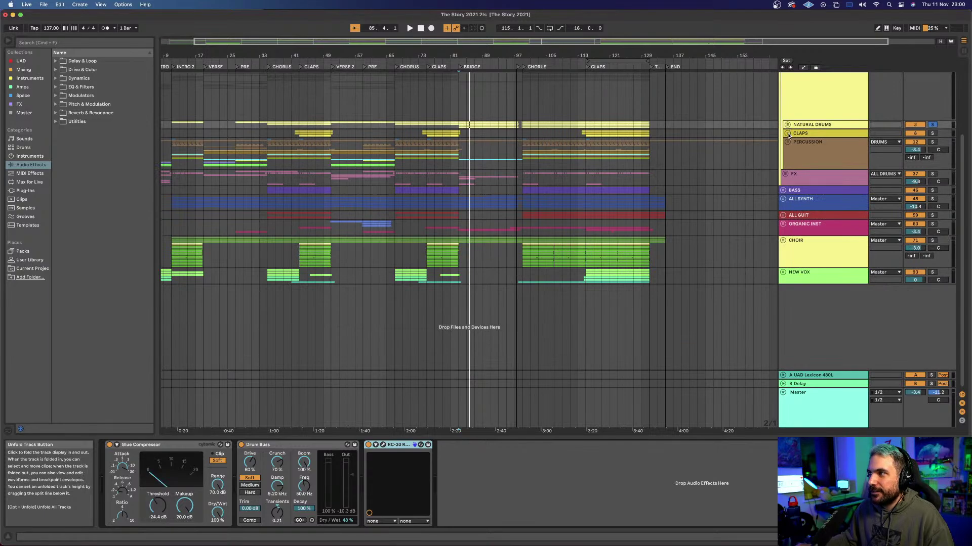
click(788, 142)
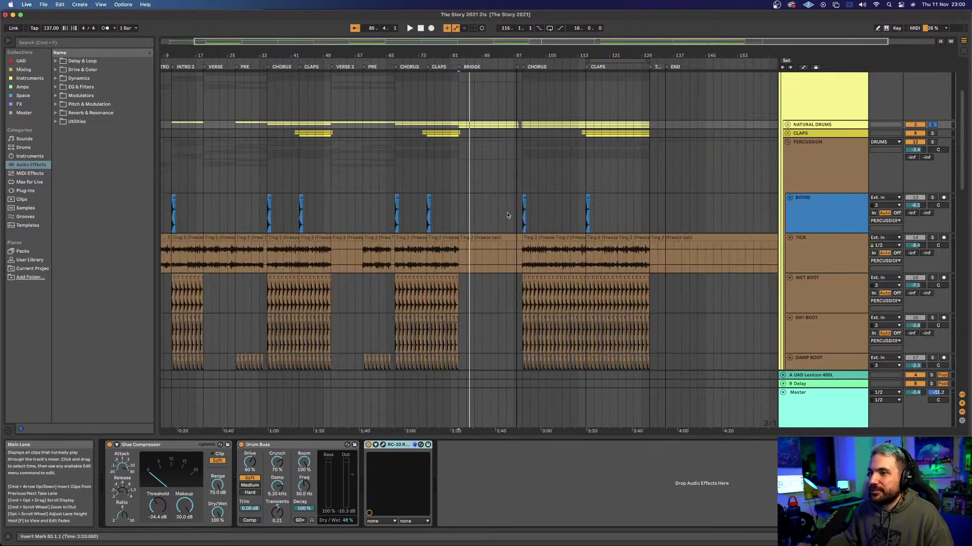
scroll(505, 213, left, 2)
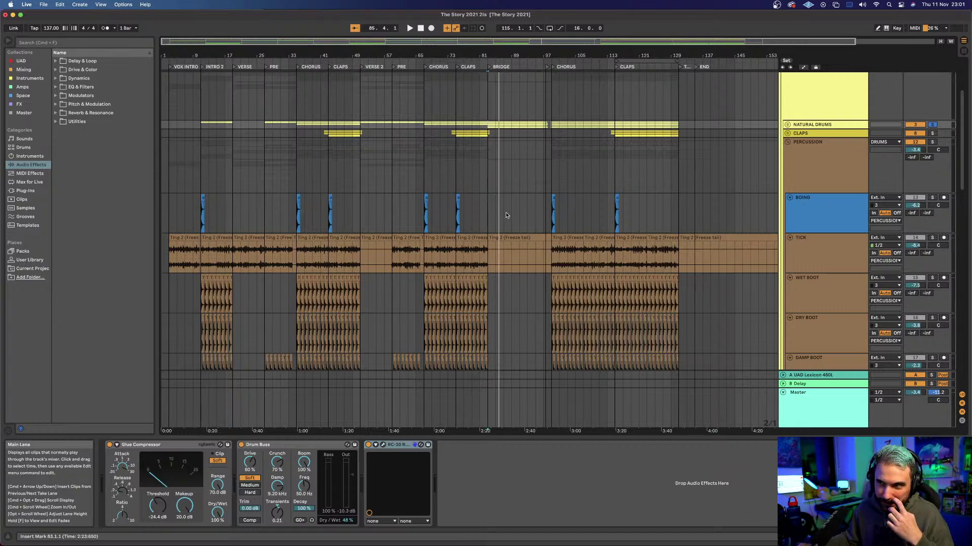
scroll(450, 258, down, 2)
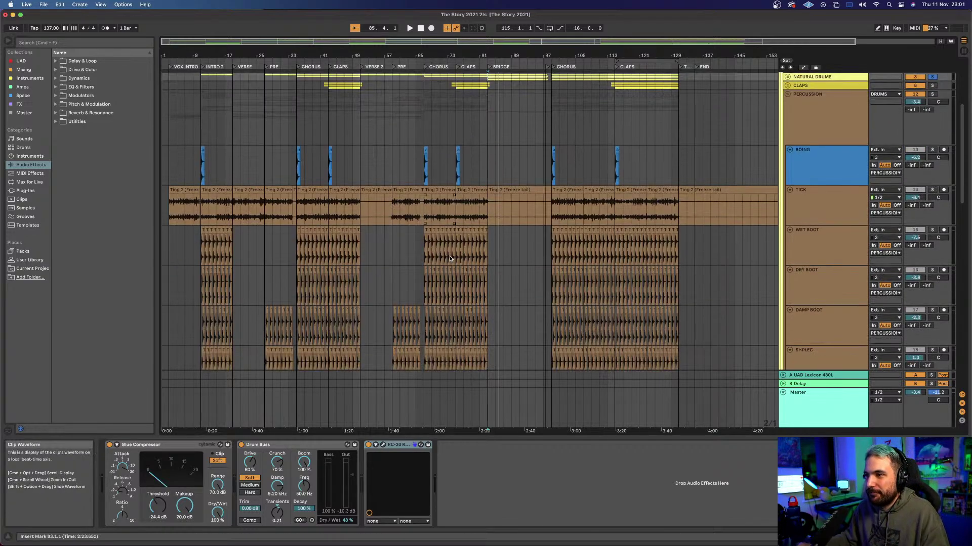
scroll(450, 259, down, 6)
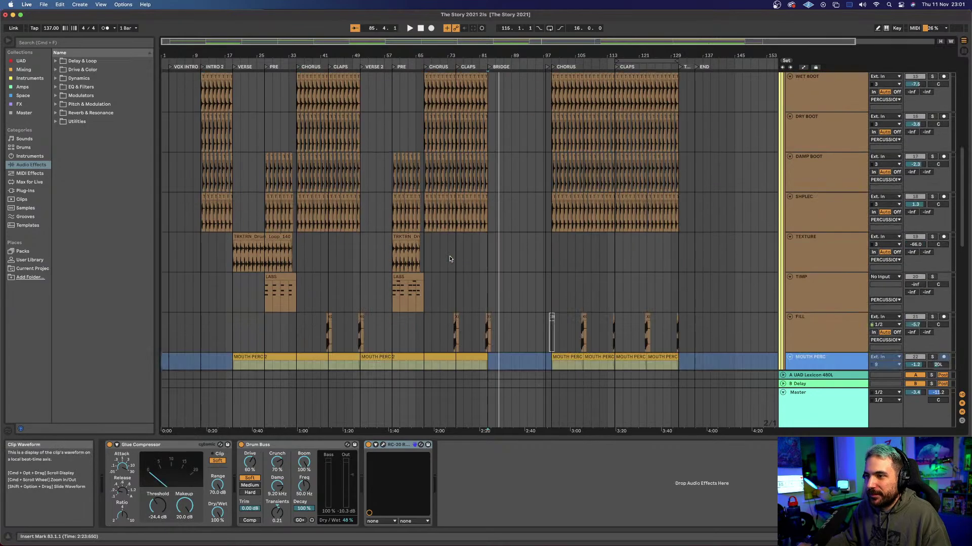
scroll(450, 259, up, 5)
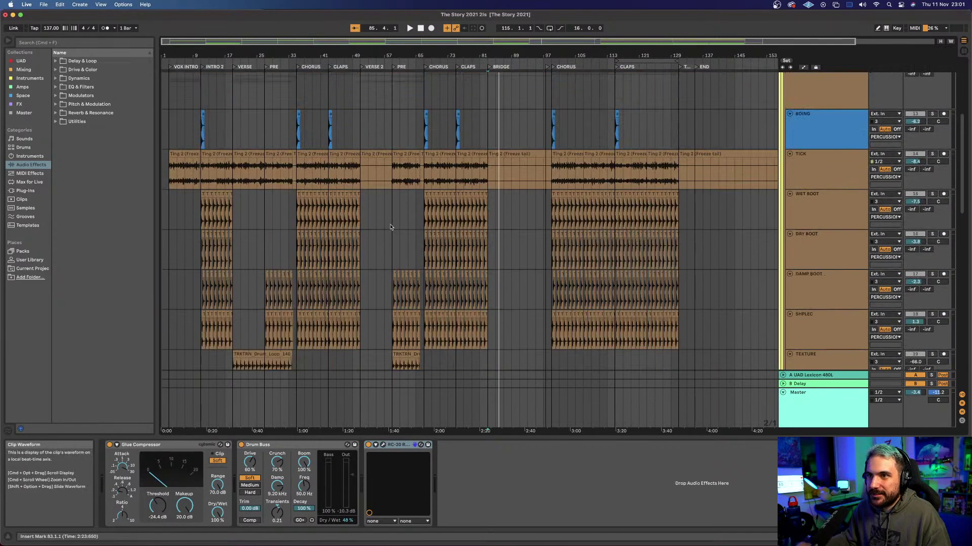
Step: Place the playback start at the first chorus, bar 35, and solo the PERCUSSION group, viewing its tracks down to Das Boot
click(296, 209)
key(plus)
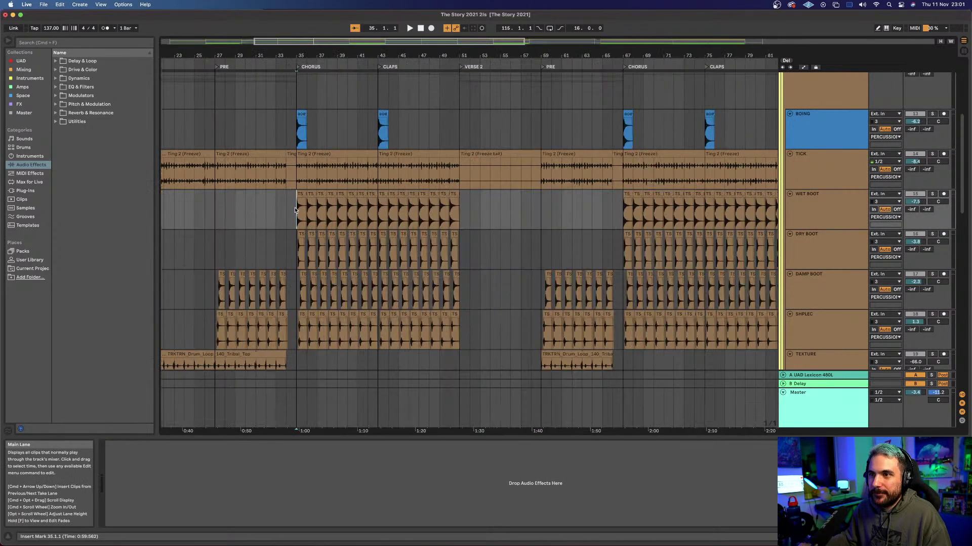
scroll(829, 135, up, 2)
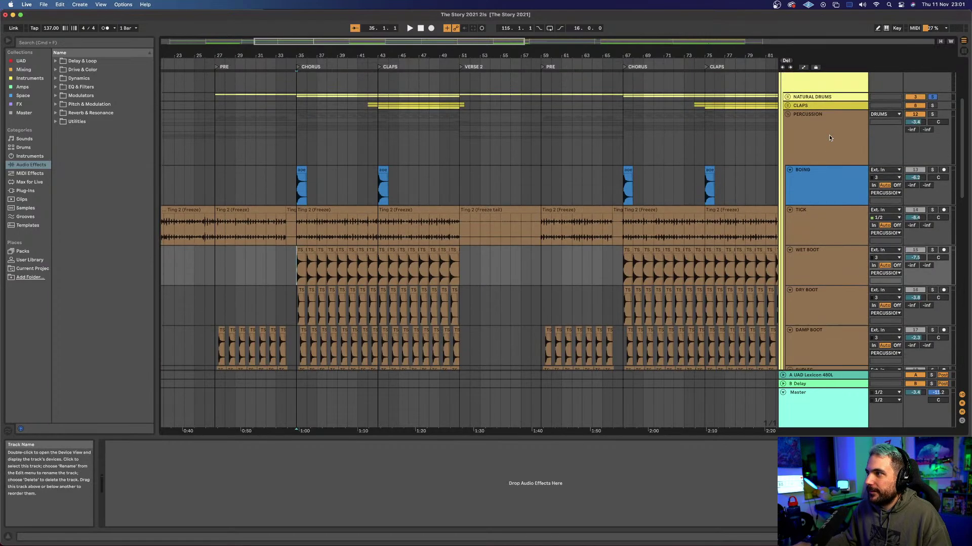
click(931, 115)
scroll(385, 187, down, 3)
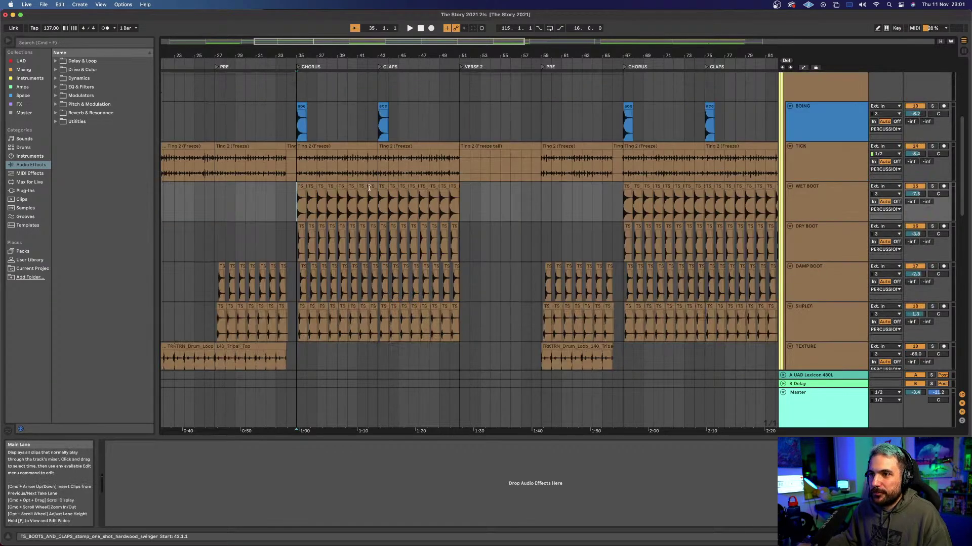
scroll(369, 190, down, 12)
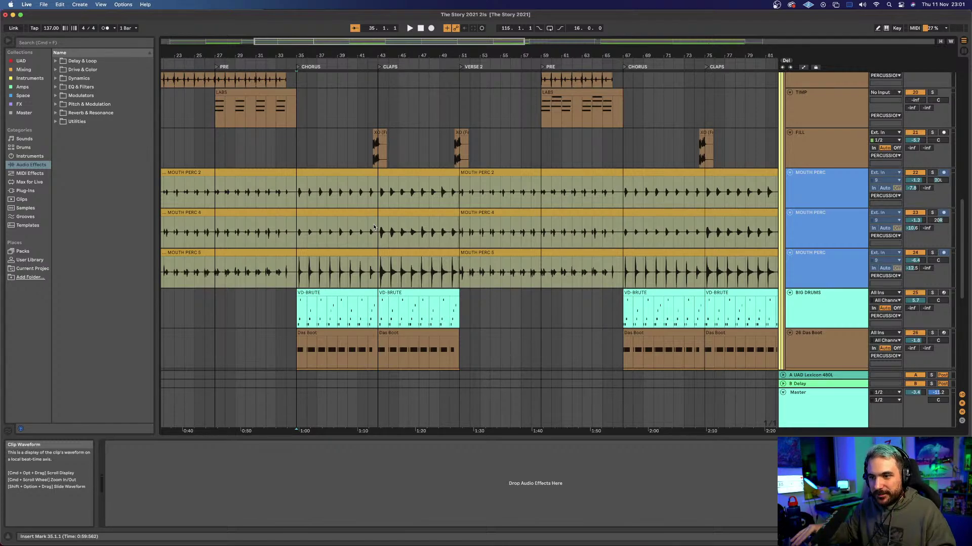
Step: Play the first chorus with the PERCUSSION group, and audition it with only the TICK track soloed
key(space)
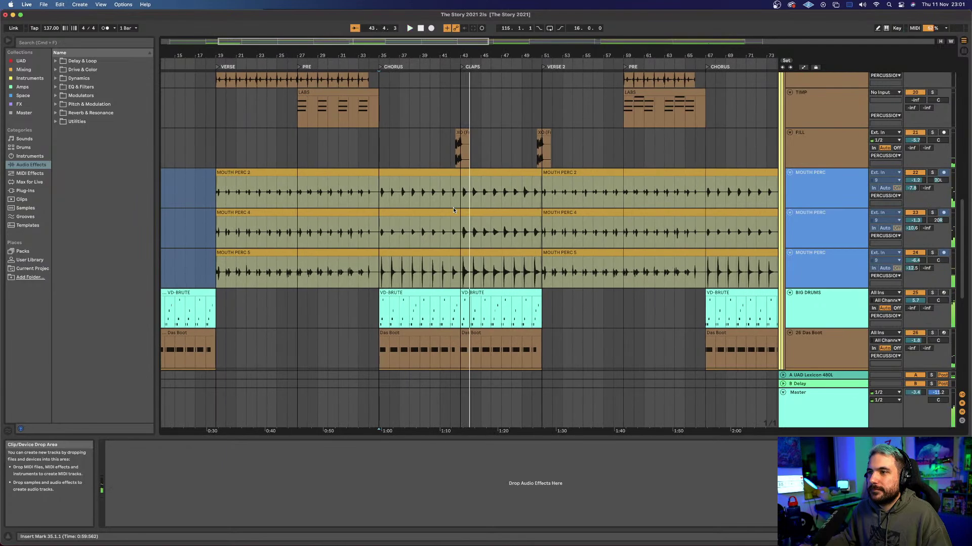
scroll(450, 210, up, 5)
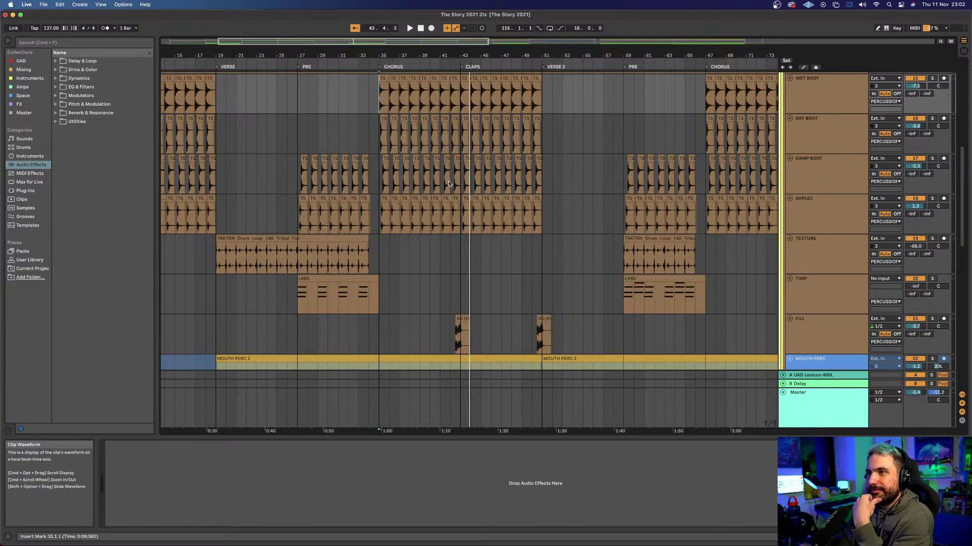
scroll(447, 183, up, 2)
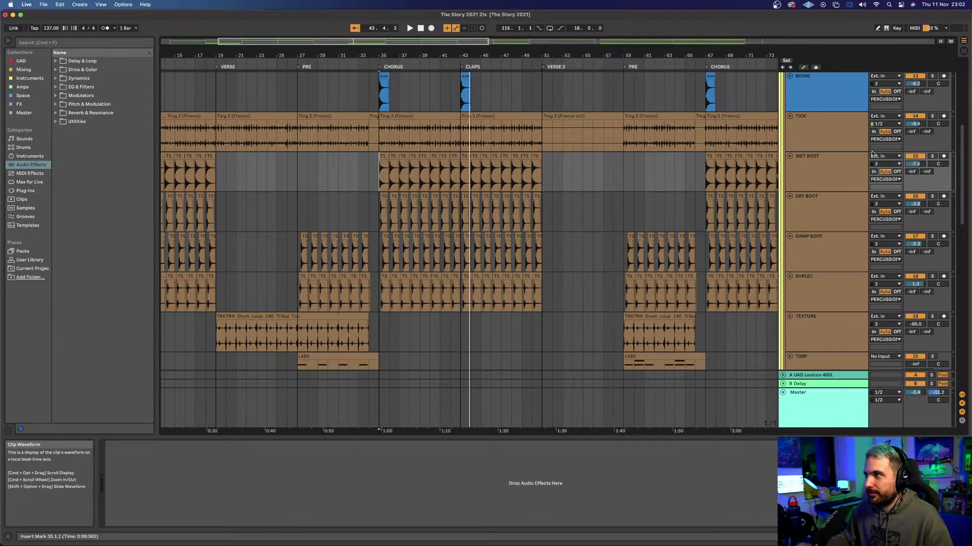
click(934, 116)
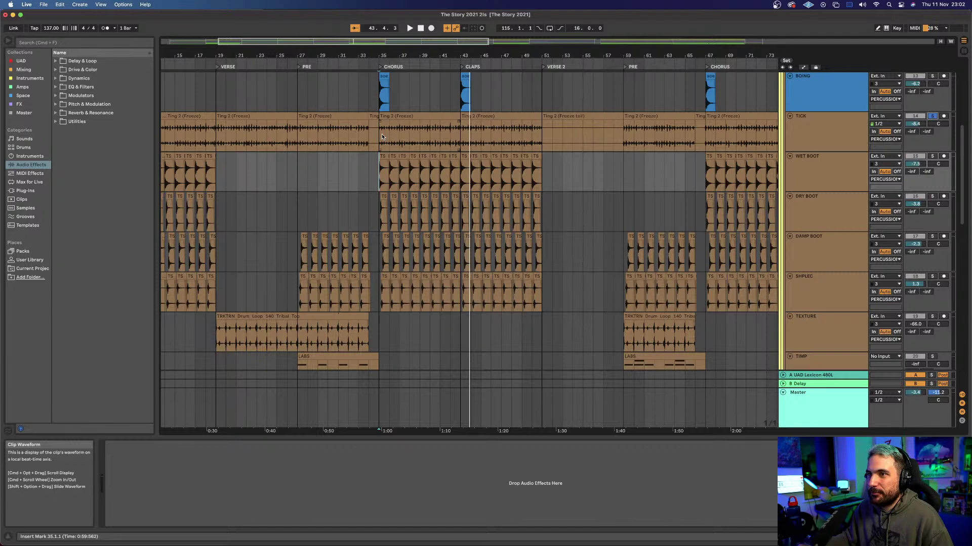
key(space)
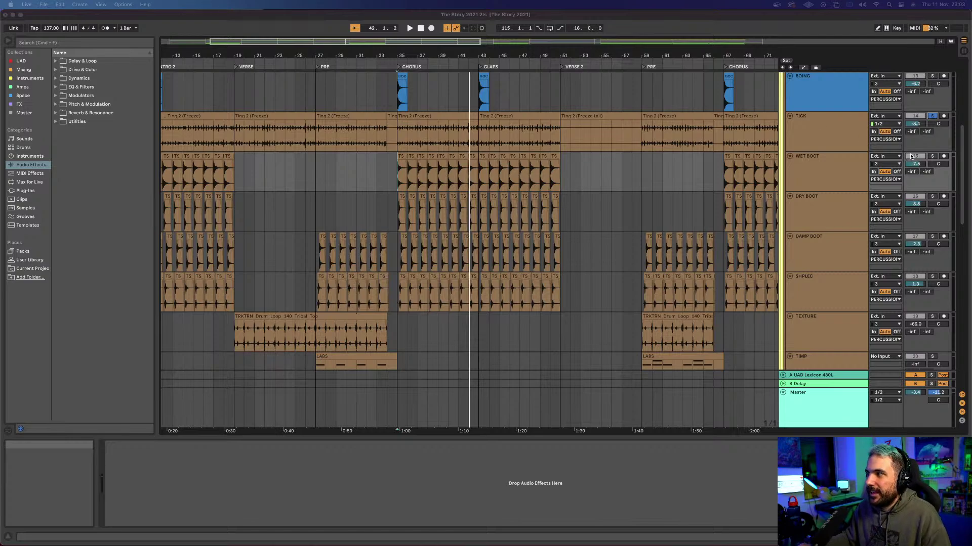
Step: Audition WET BOOT and DRY BOOT in the chorus individually and together, add DAMP BOOT to the solo, and clear the solos
click(929, 158)
click(930, 157)
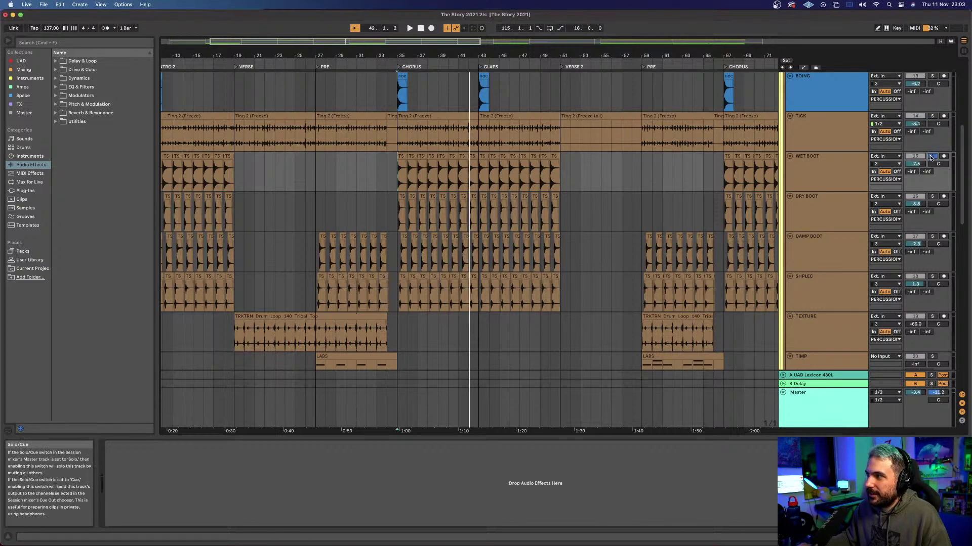
key(space)
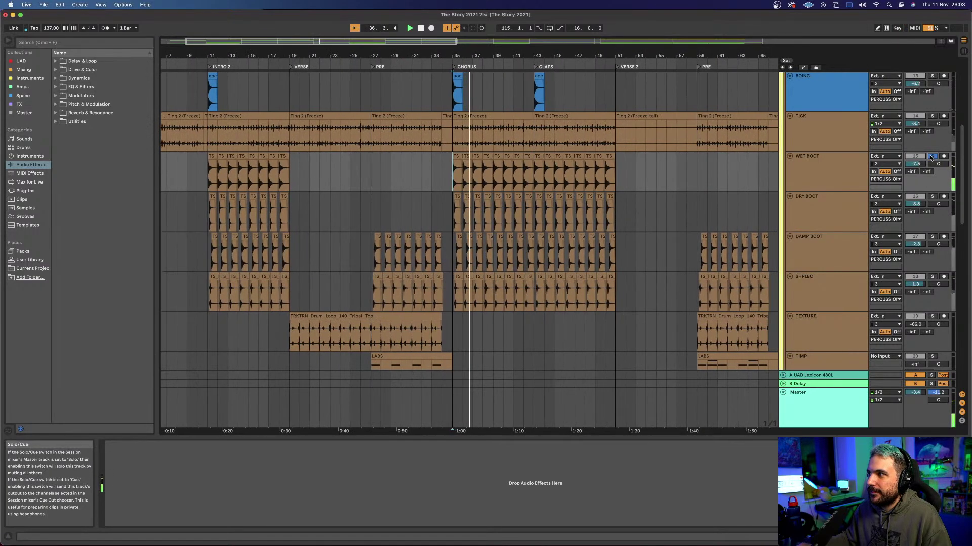
click(930, 157)
click(934, 198)
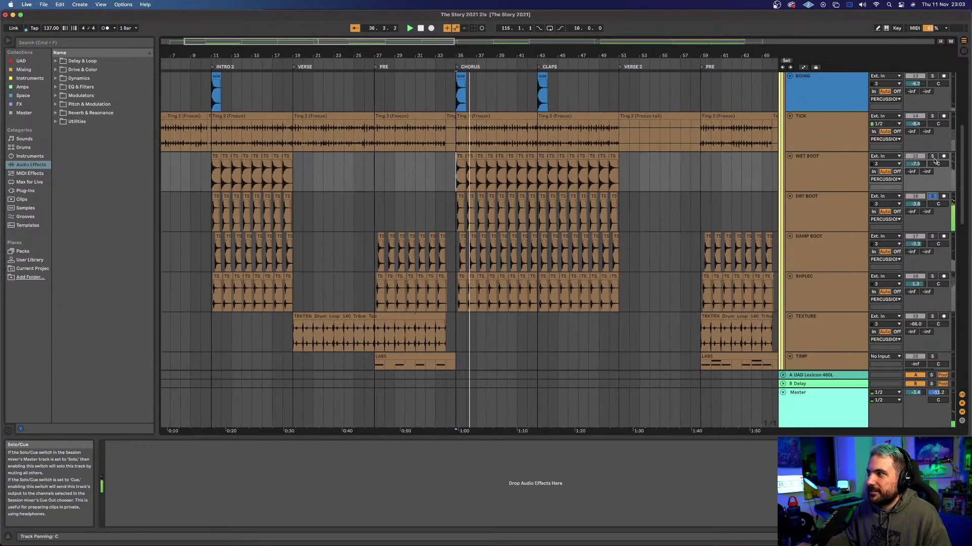
click(932, 157)
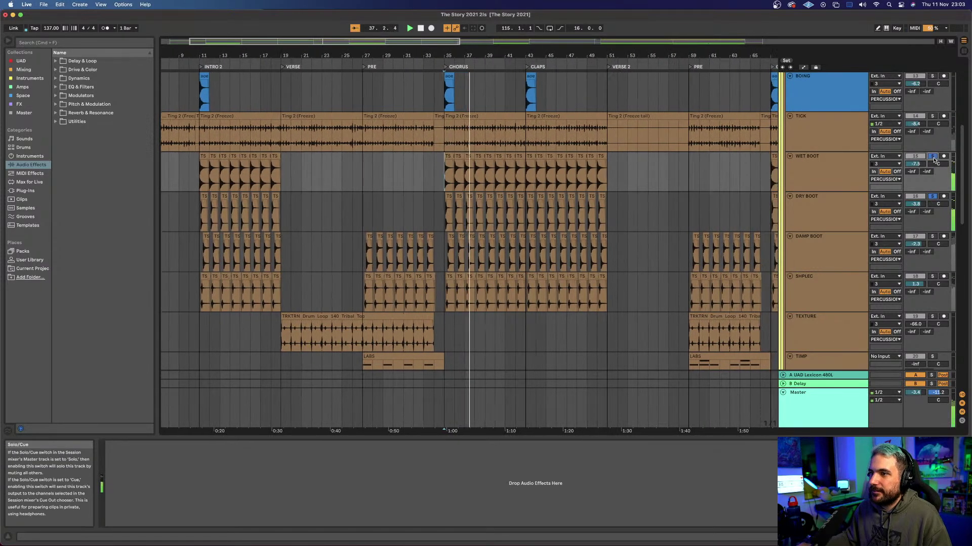
click(934, 236)
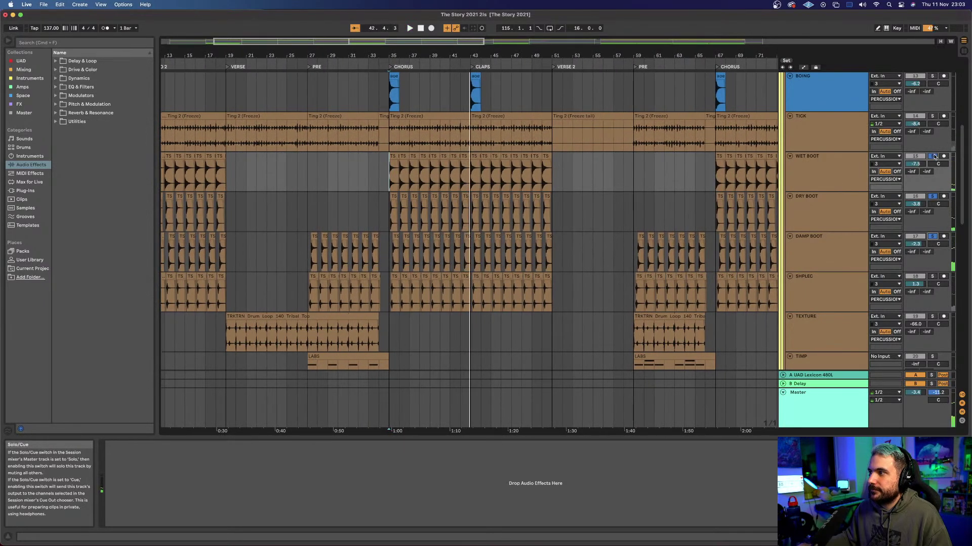
click(933, 156)
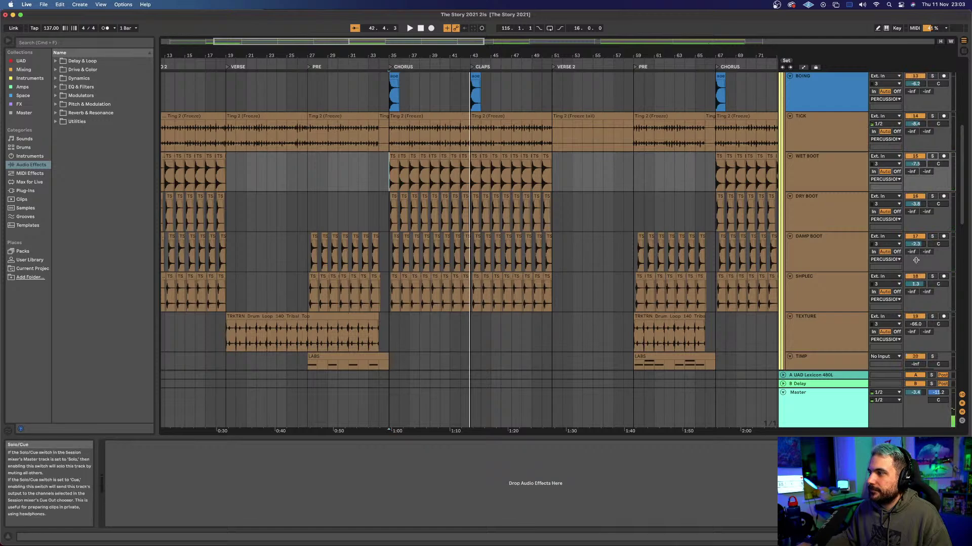
Step: Audition the SHPLEC track soloed from the chorus at bar 35, and clear its solo
scroll(843, 270, down, 1)
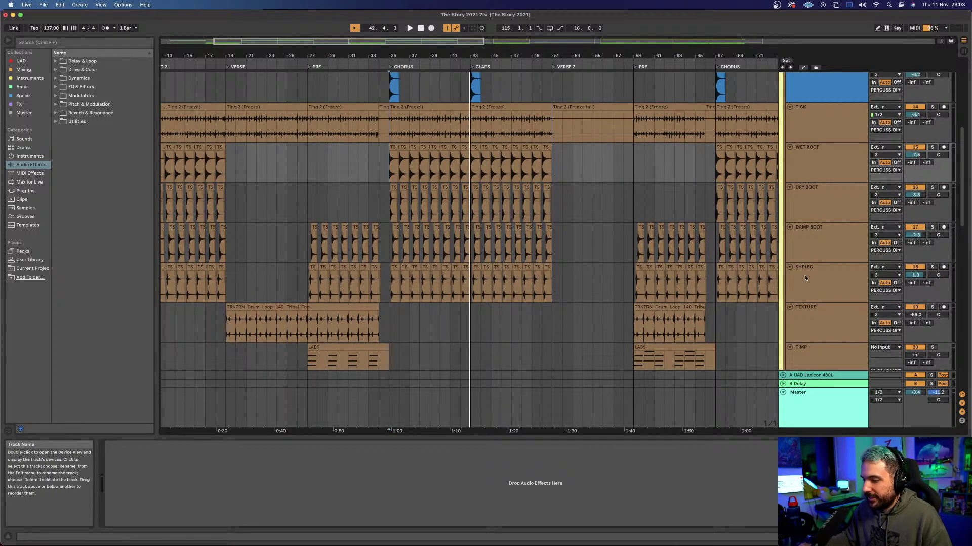
click(514, 286)
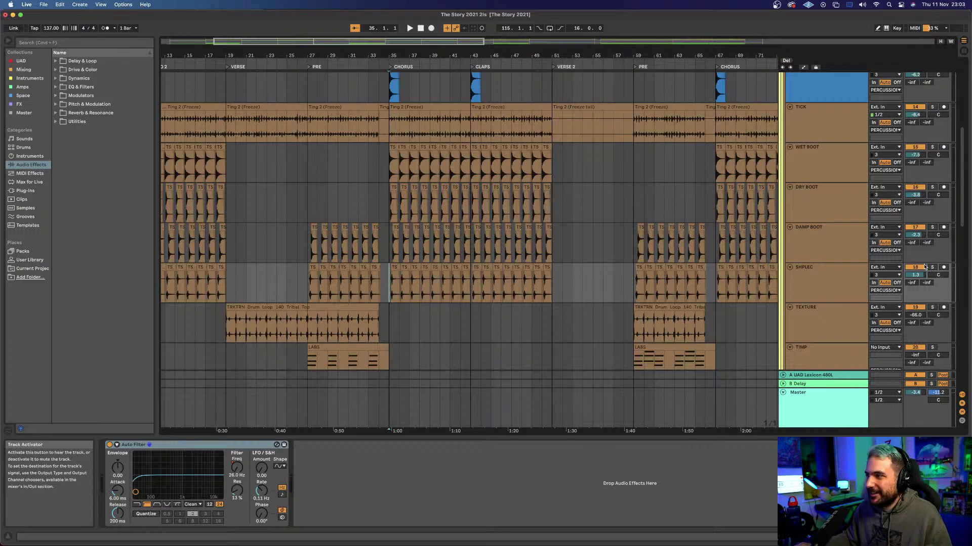
click(931, 268)
key(space)
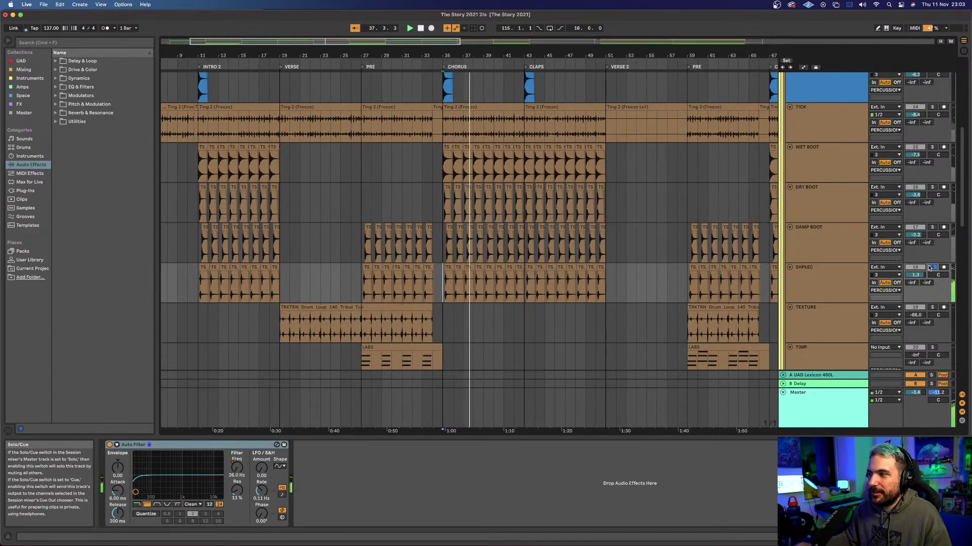
click(929, 269)
Step: Place the playback start at the verse, bar 19, audition the TEXTURE track soloed, and clear its solo
scroll(829, 264, down, 3)
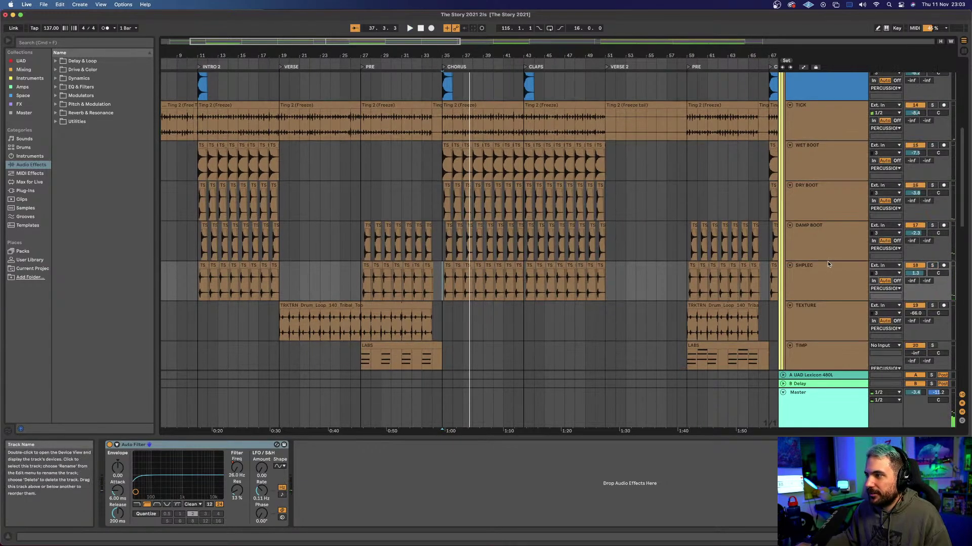
scroll(828, 264, down, 2)
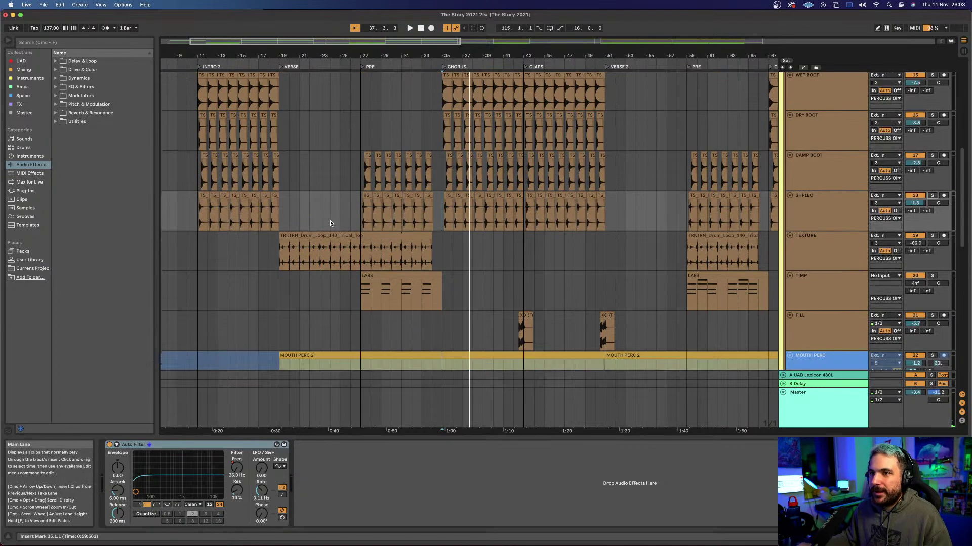
click(276, 213)
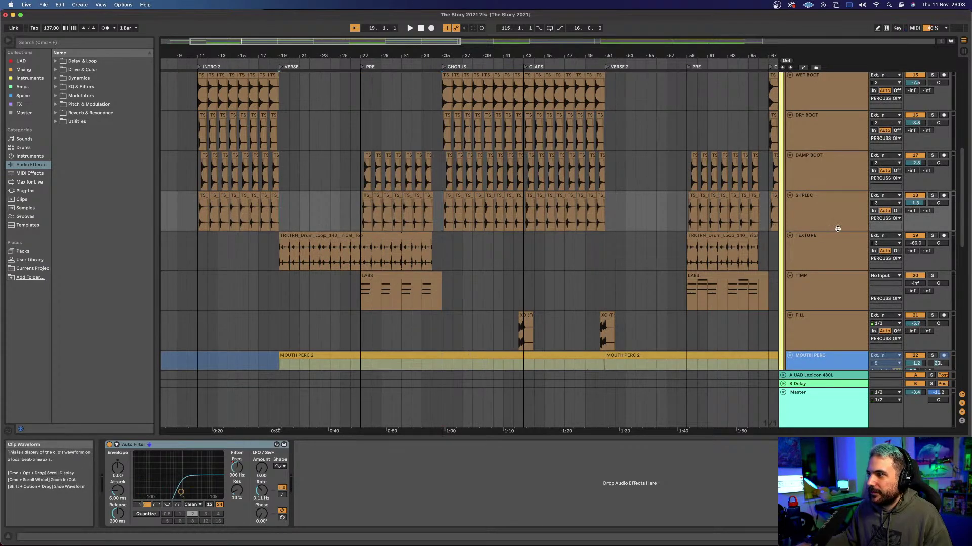
click(933, 237)
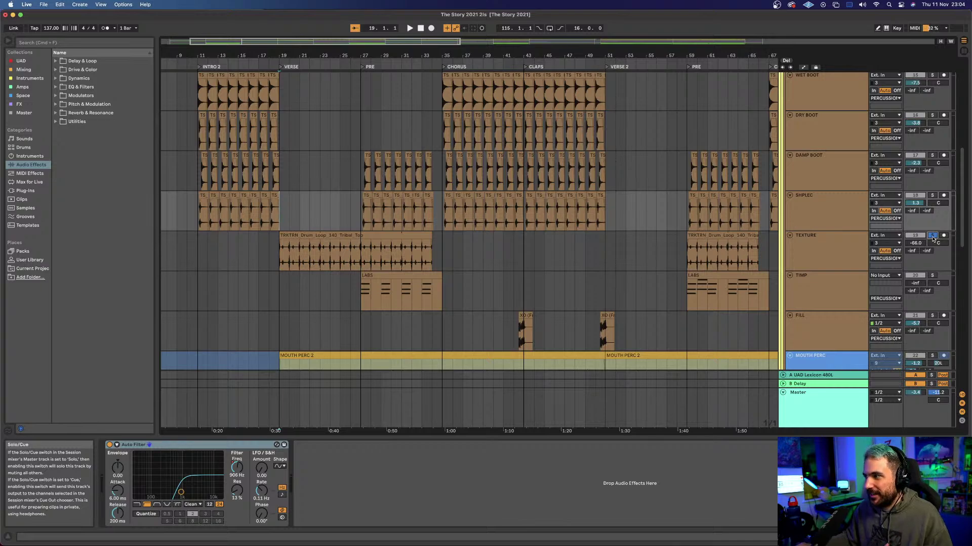
key(space)
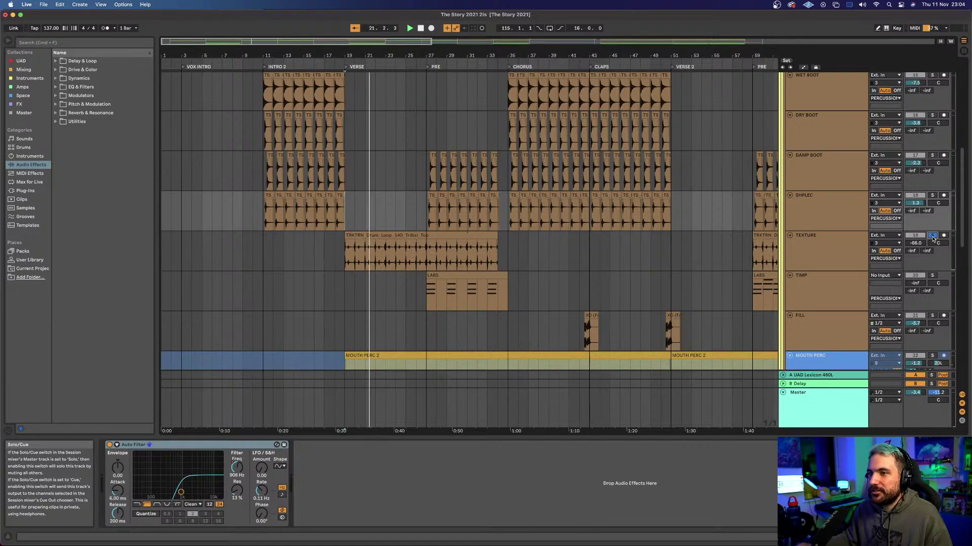
click(932, 236)
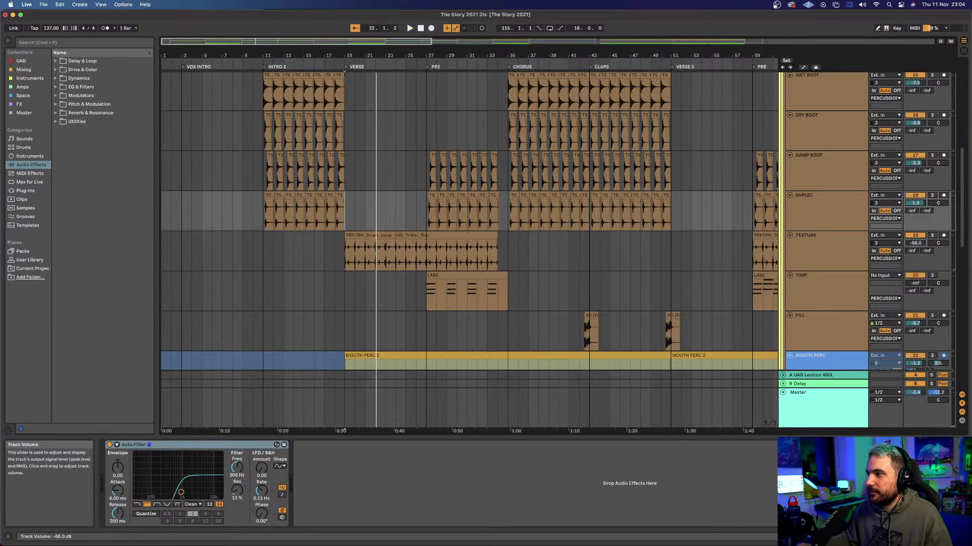
Step: Raise TEXTURE's volume to -13.6 dB to audition its loop soloed, lower it to -inf dB, and clear the solo
drag(914, 243, 914, 237)
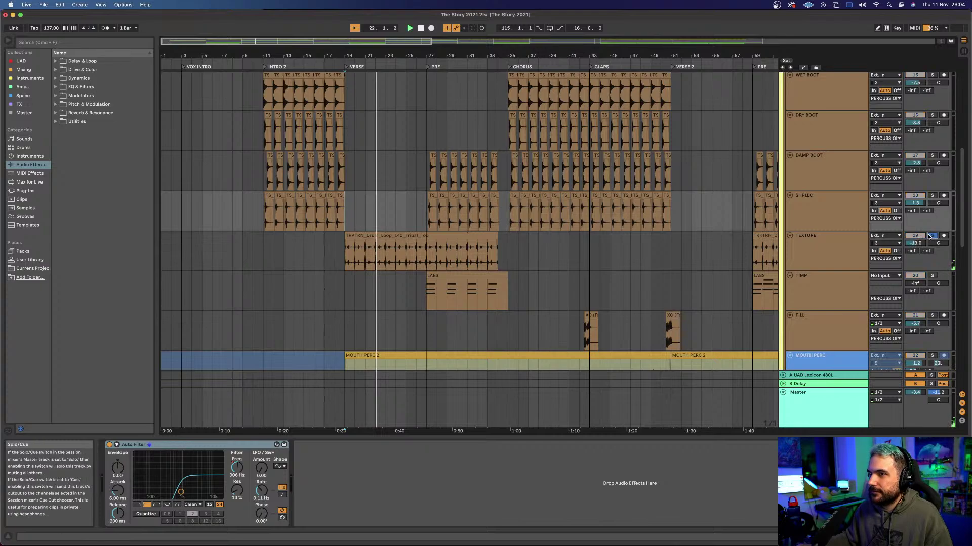
key(space)
key(space)
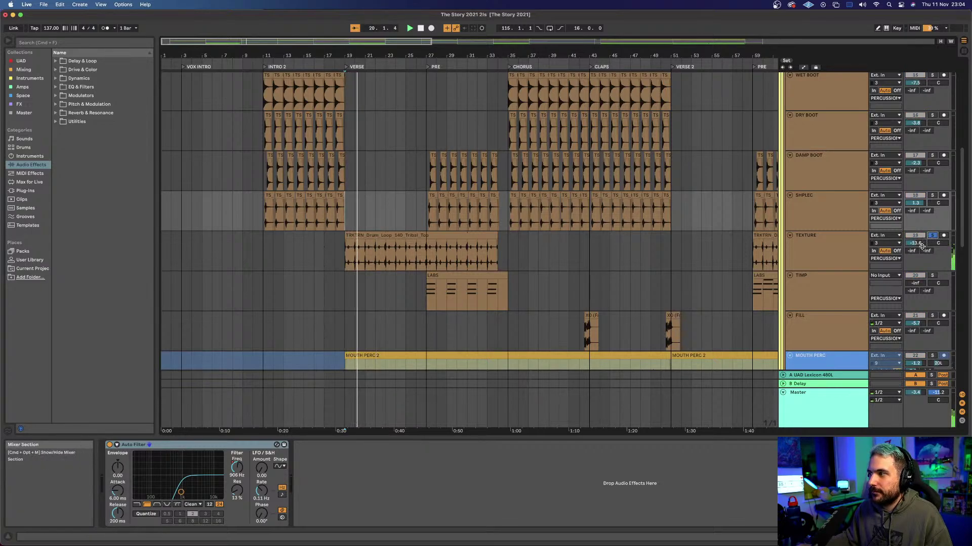
drag(921, 246, 921, 268)
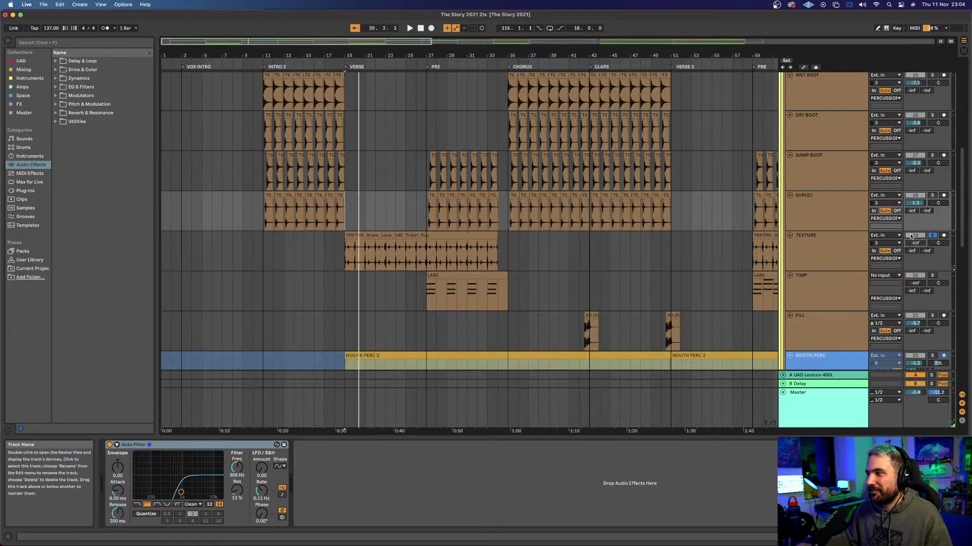
click(932, 236)
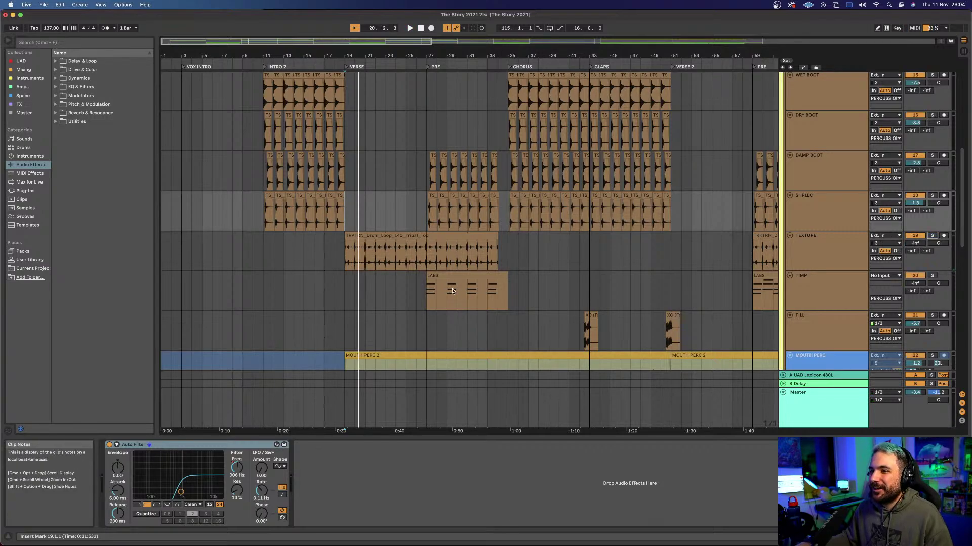
Step: Audition TIMP soloed from the pre-chorus at bar 27, clear its solo, and raise its volume to 0.6 dB
click(426, 296)
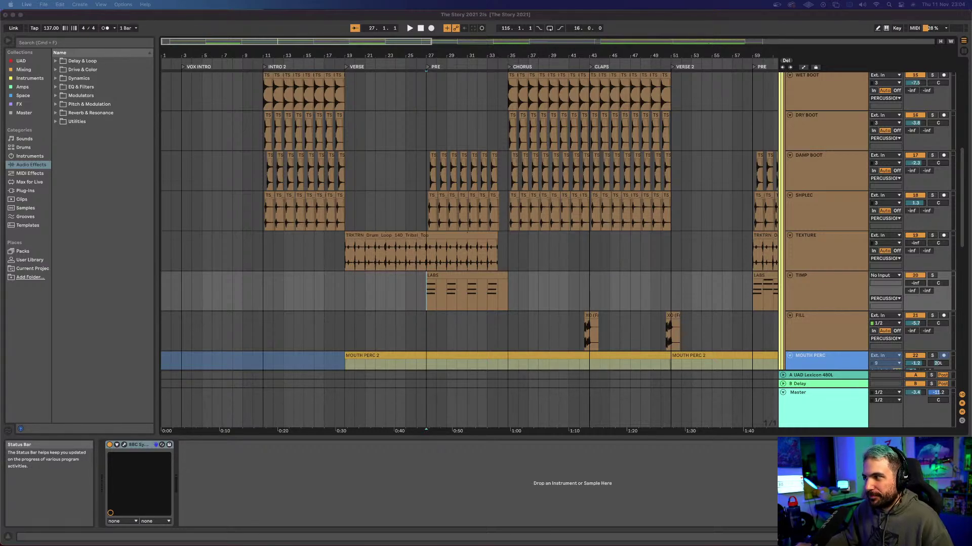
click(932, 276)
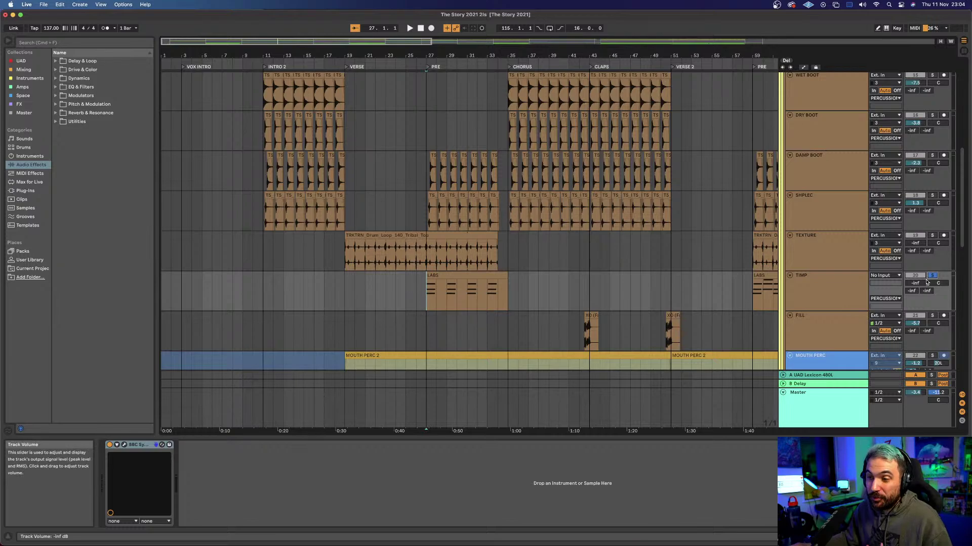
key(space)
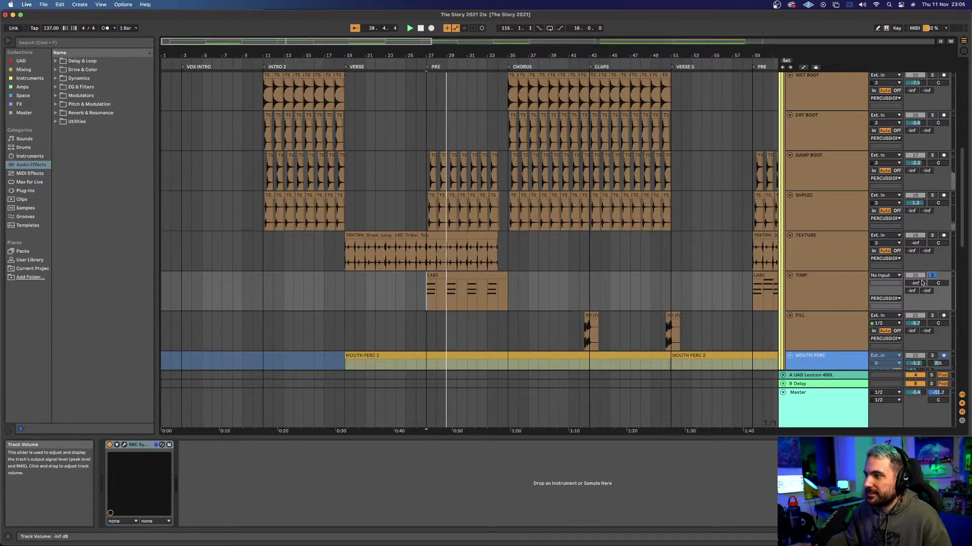
right_click(919, 285)
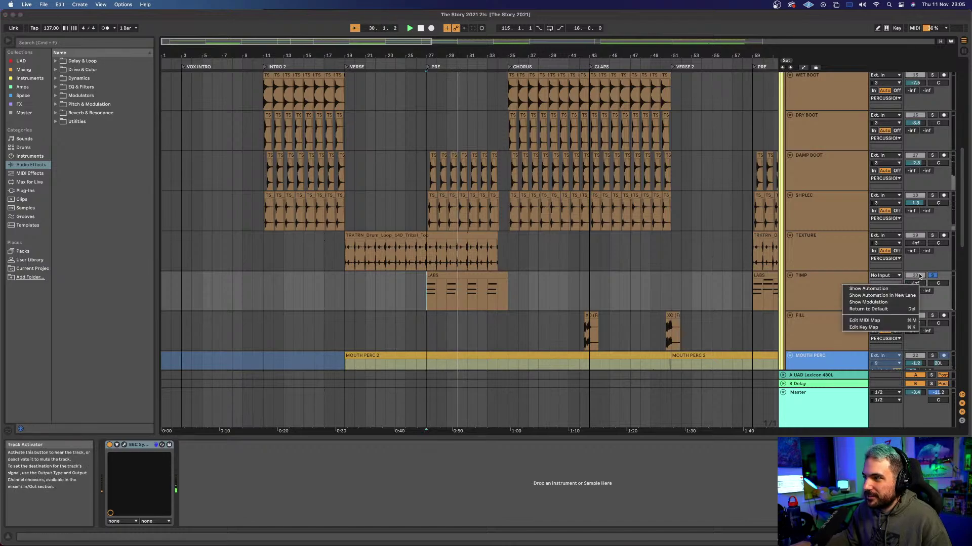
key(Escape)
drag(921, 282, 921, 268)
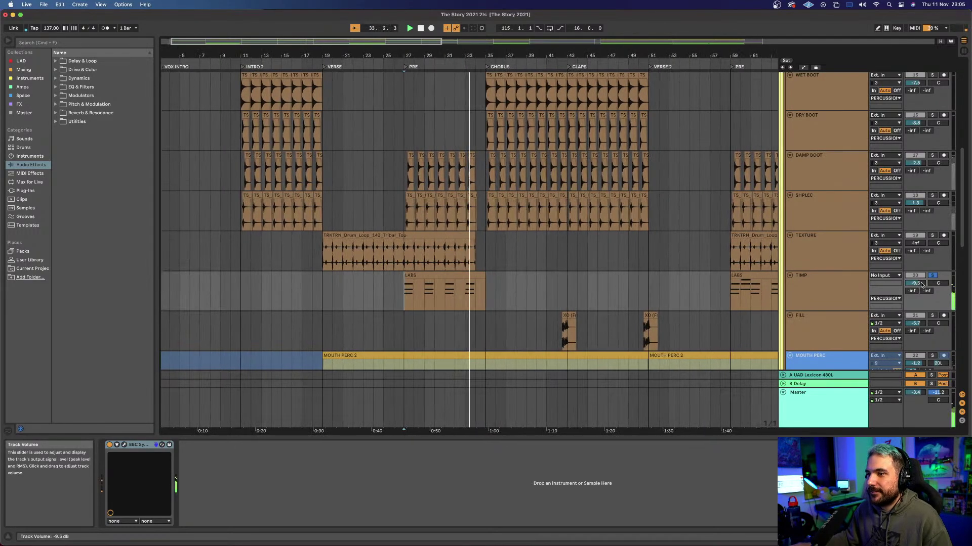
click(932, 276)
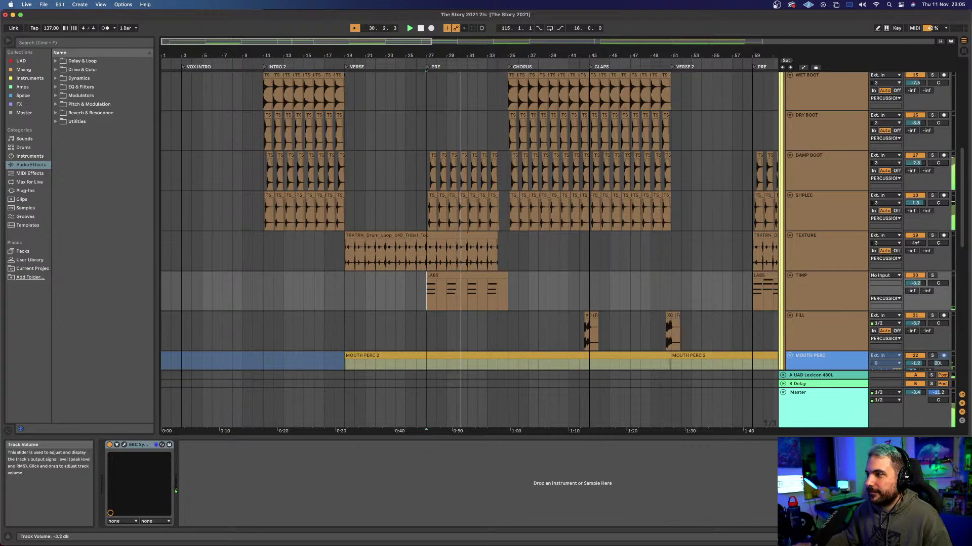
drag(915, 283, 918, 286)
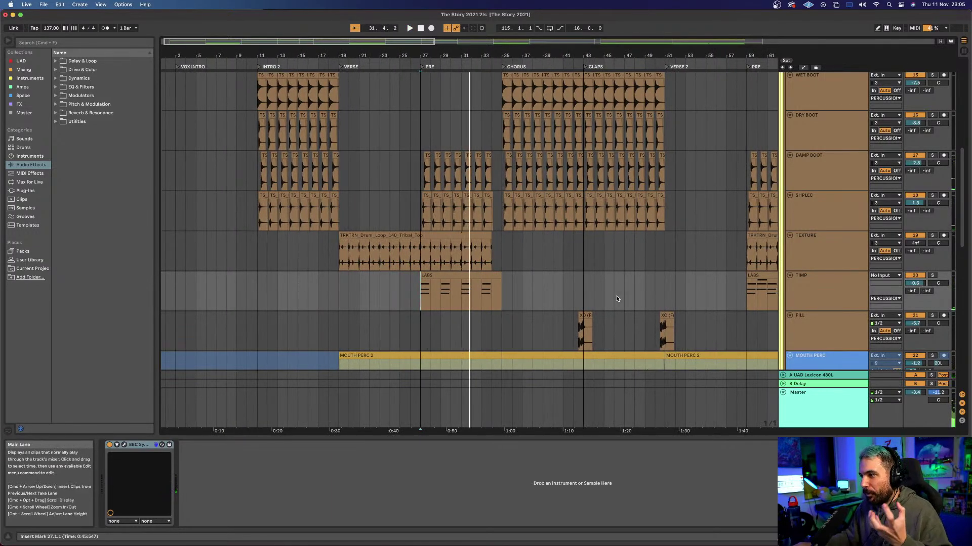
Step: Place the playback start at bar 42 and audition the FILL track soloed, showing its device chain
click(574, 292)
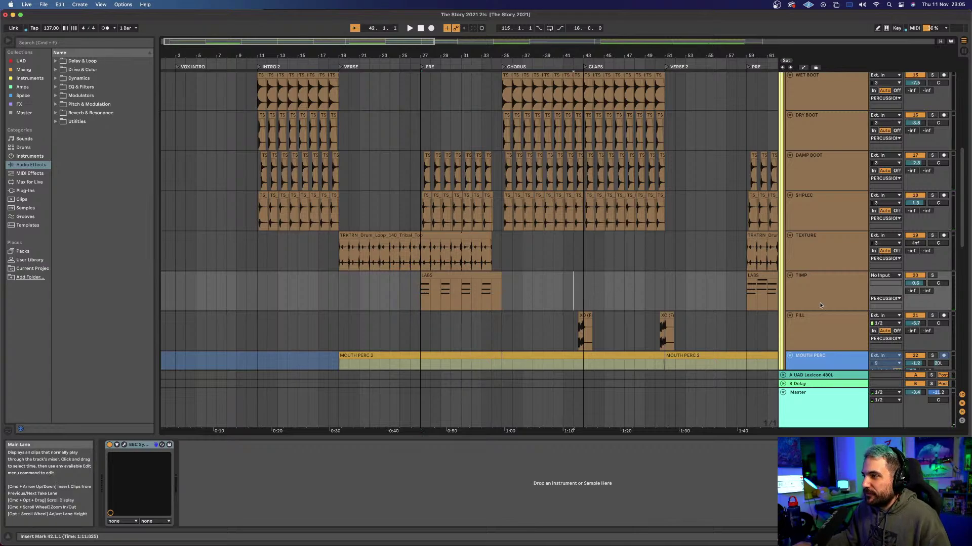
click(932, 315)
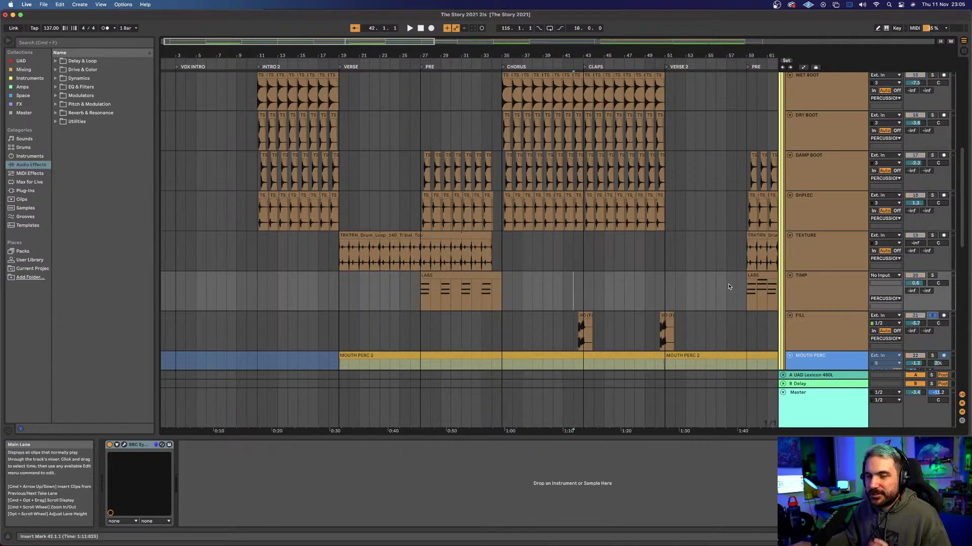
click(814, 332)
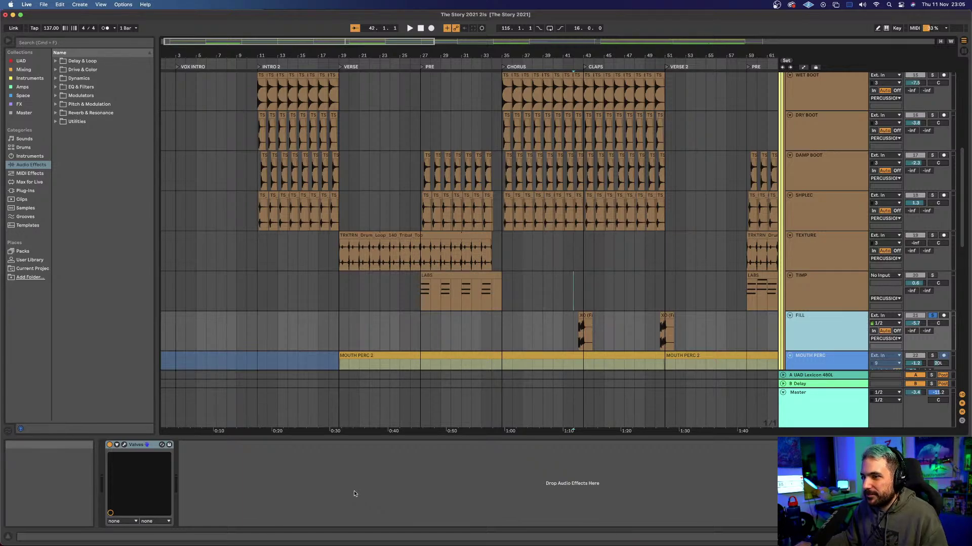
key(space)
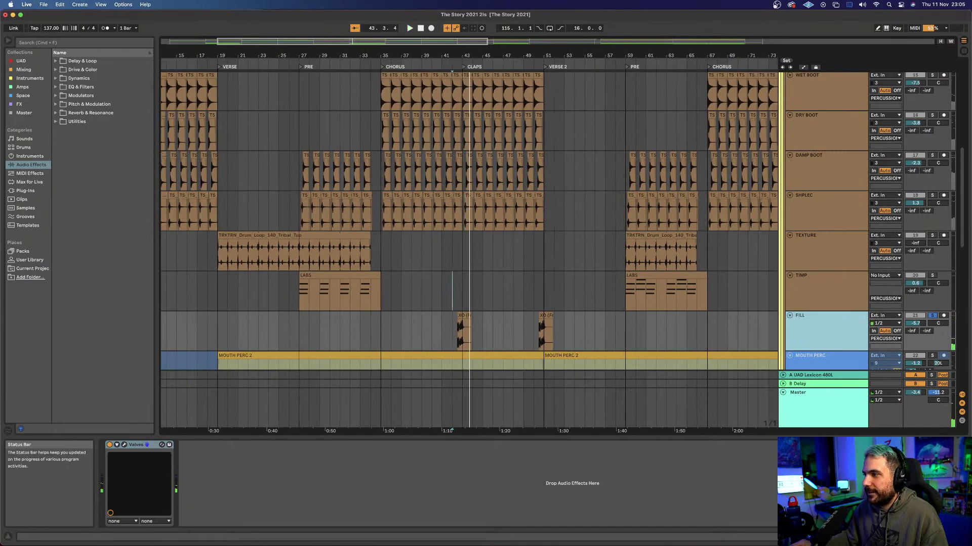
Step: Clear FILL's solo and audition the MOUTH PERC tracks soloed from the verse at bar 19, adding the third during playback, and clear their solos
click(932, 315)
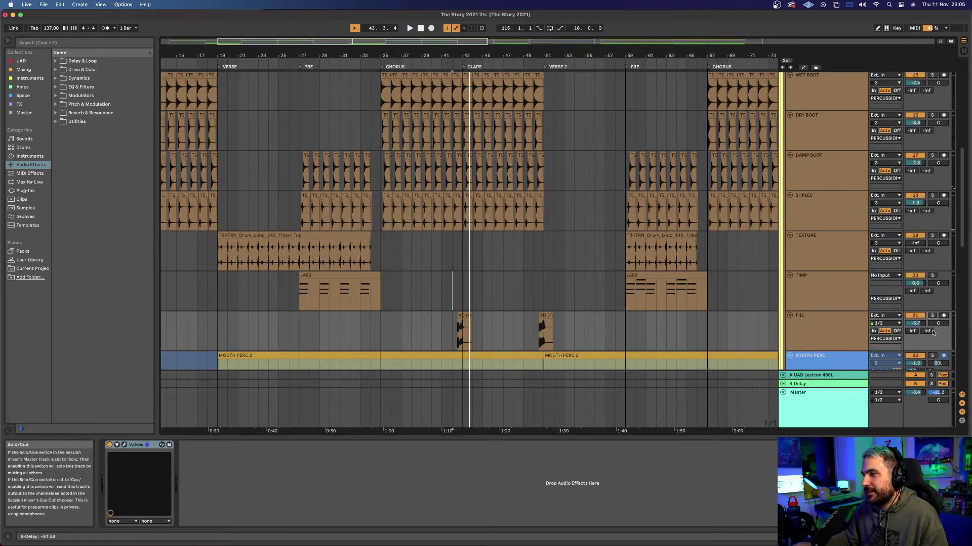
scroll(444, 278, down, 5)
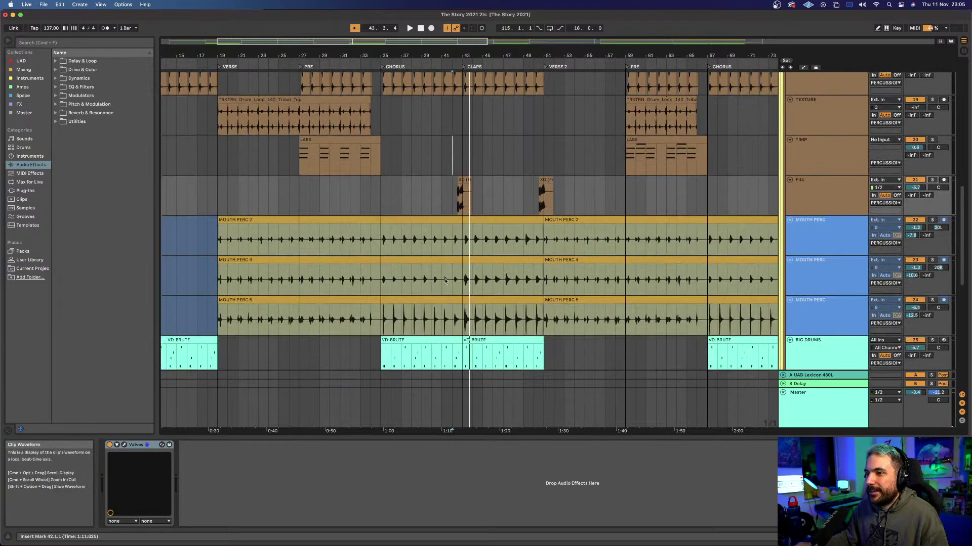
scroll(445, 281, down, 1)
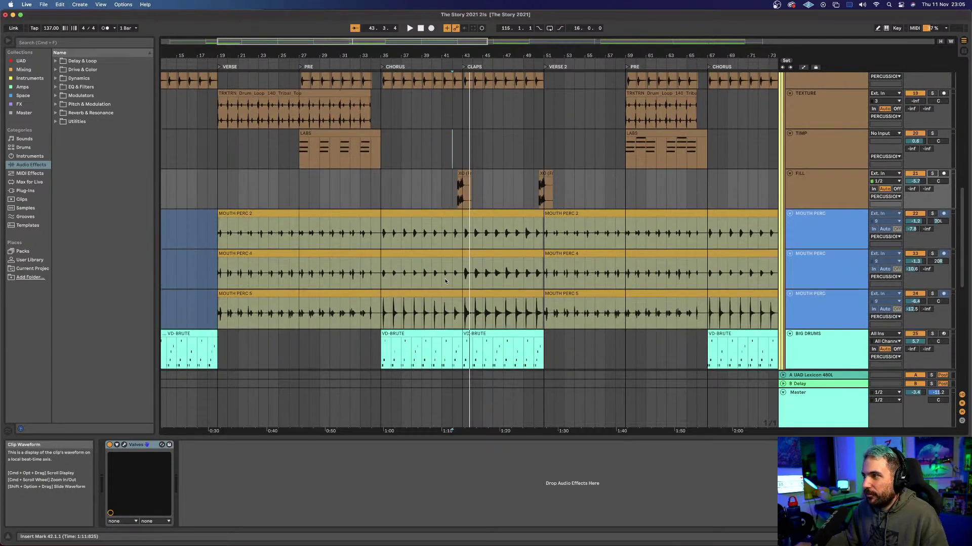
scroll(434, 283, left, 3)
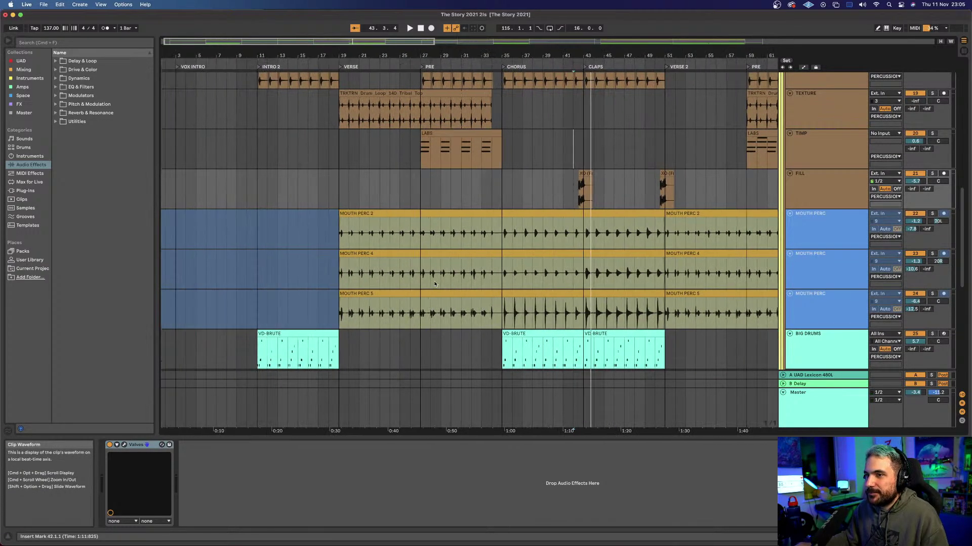
click(340, 193)
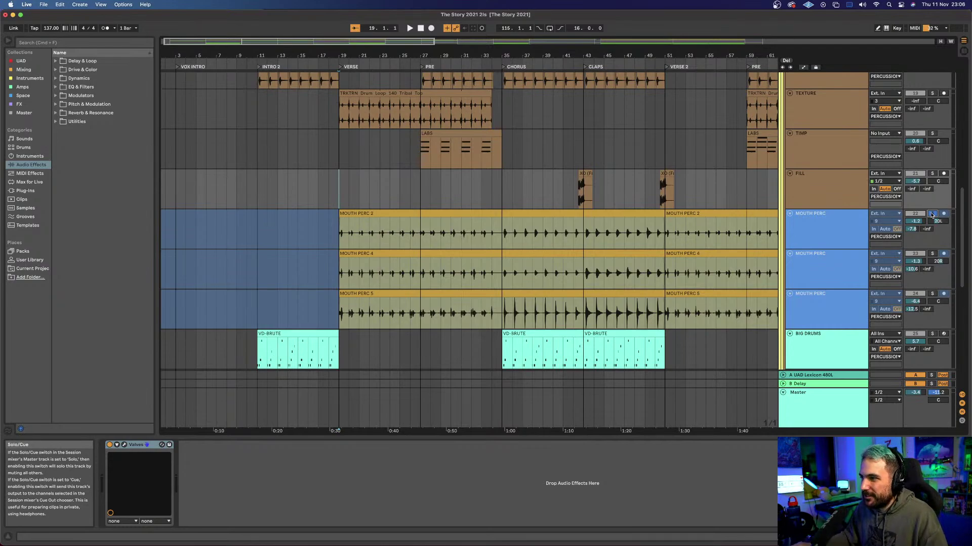
click(931, 254)
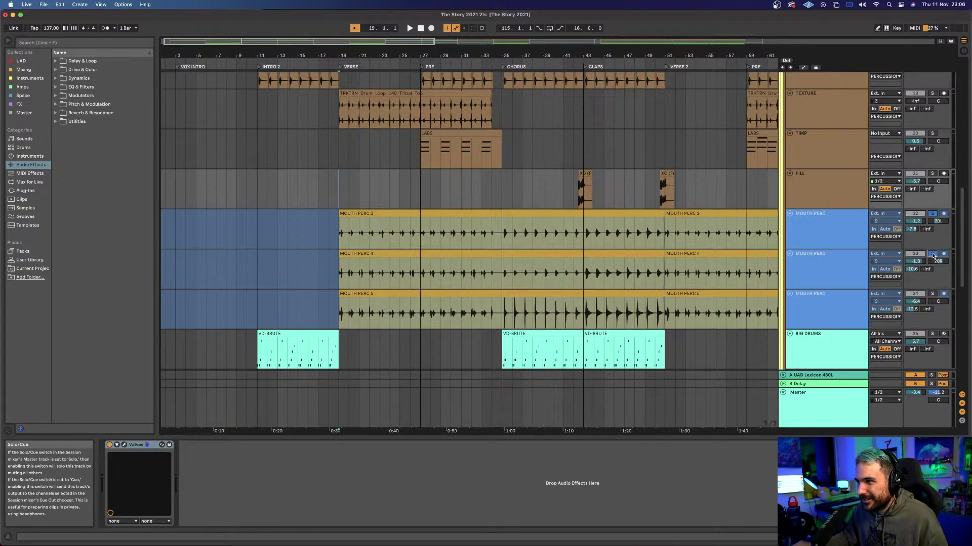
key(space)
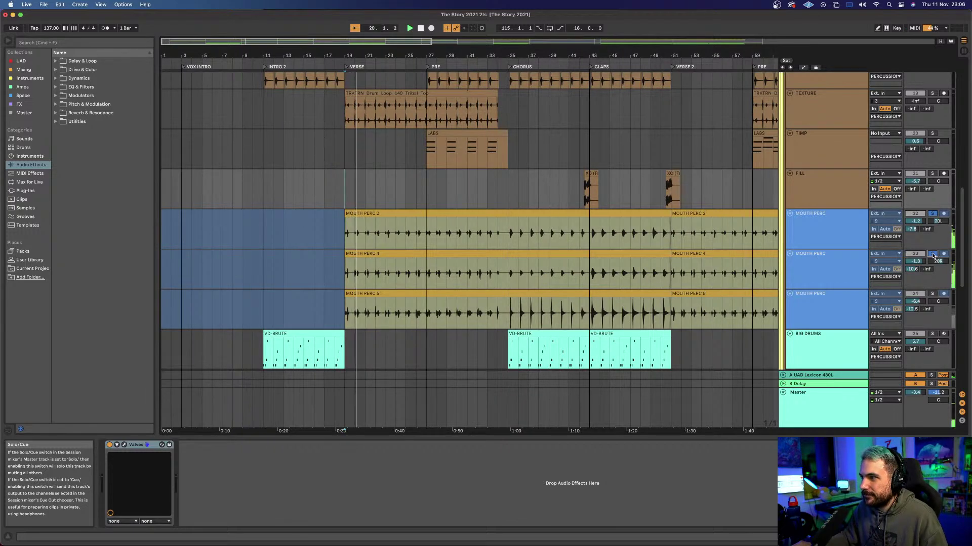
click(934, 295)
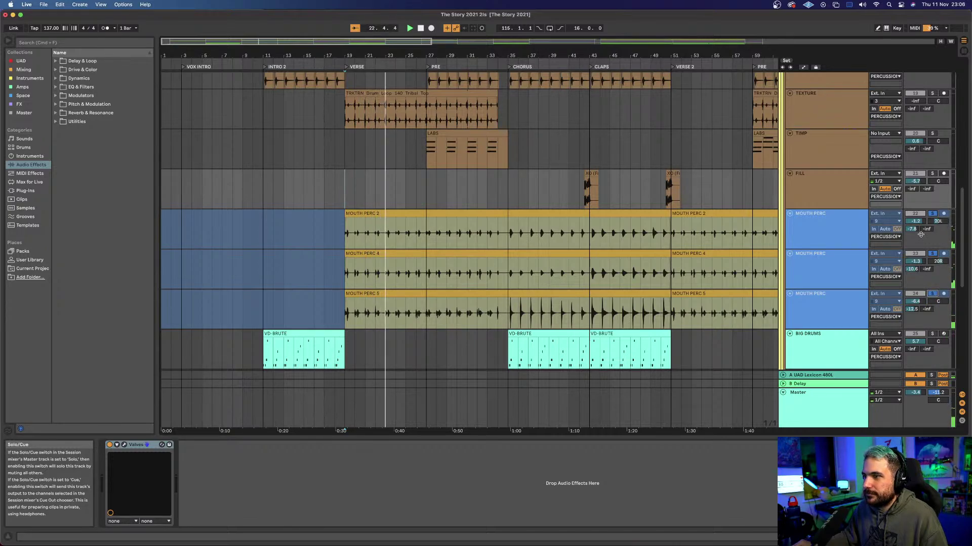
click(934, 215)
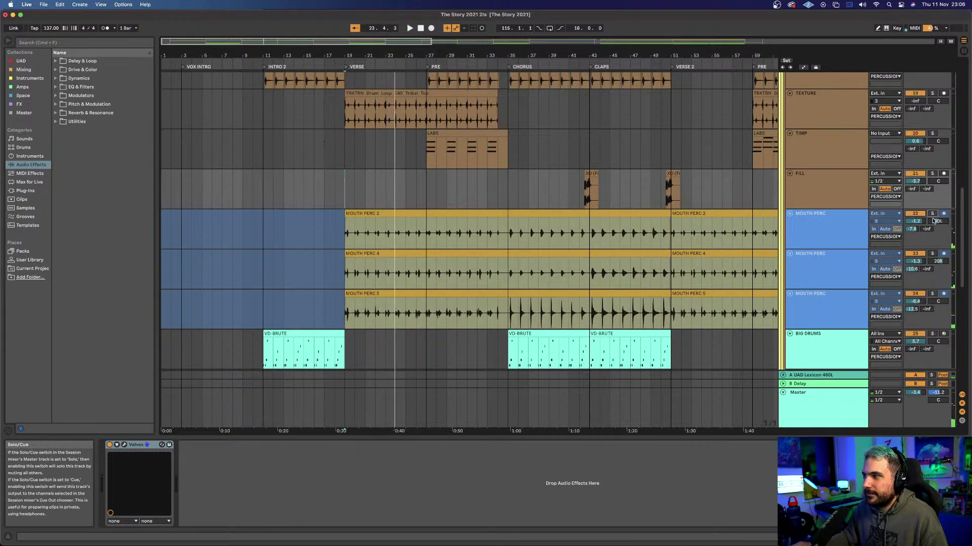
Step: Solo the third MOUTH PERC track, show its MOUTH PERC 5 clip's properties, and audition it from bar 19
click(932, 294)
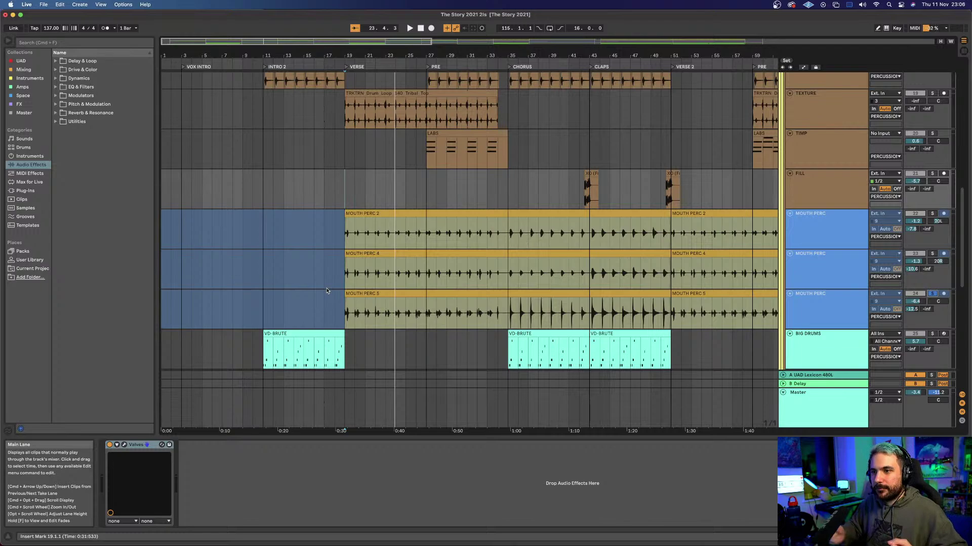
click(372, 295)
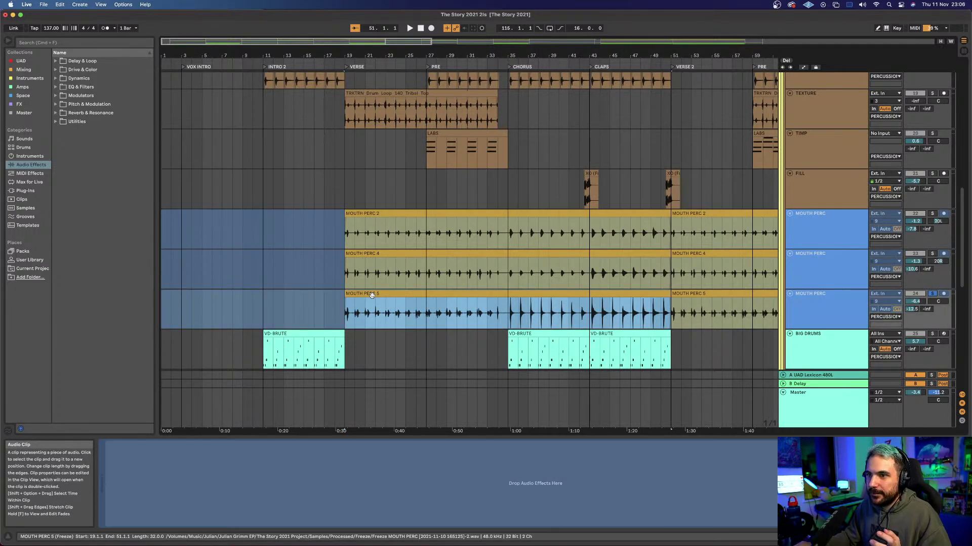
double_click(372, 295)
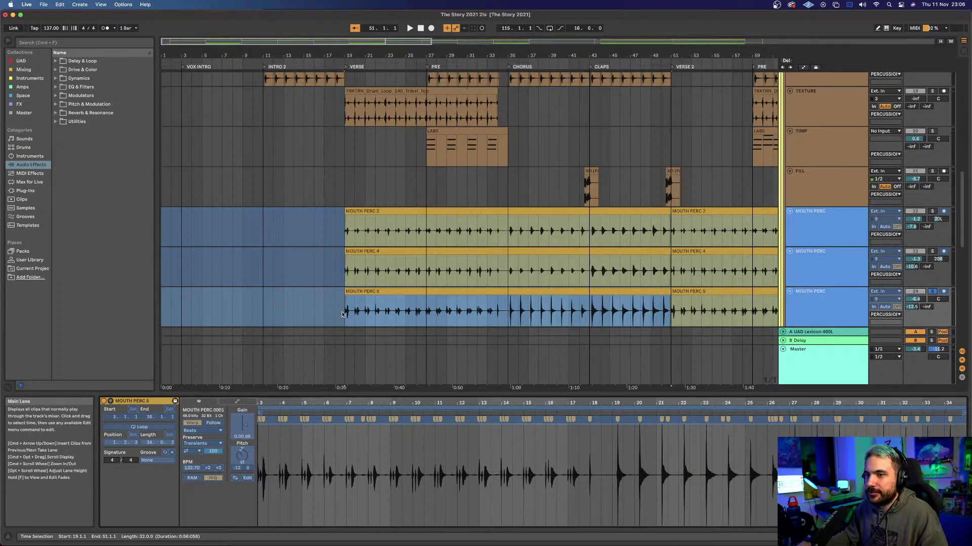
click(342, 314)
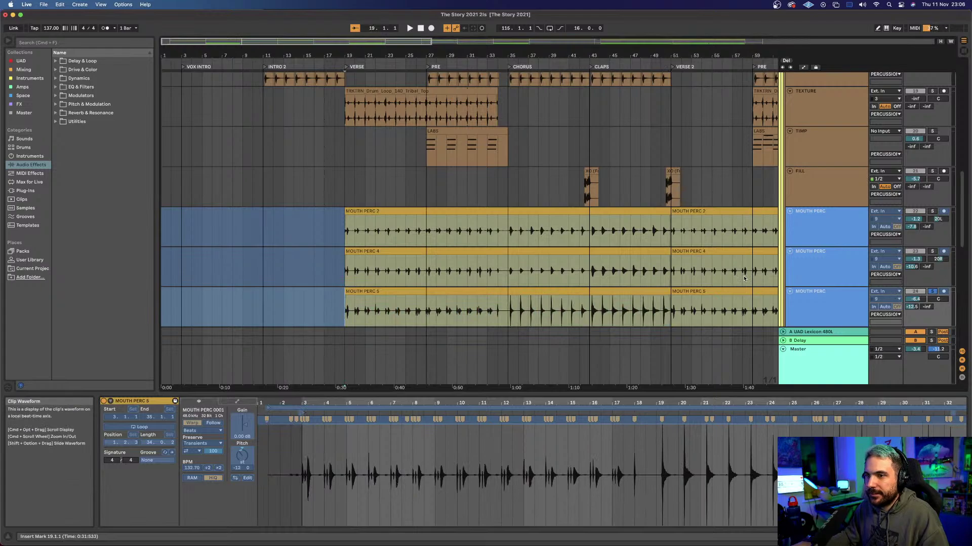
key(space)
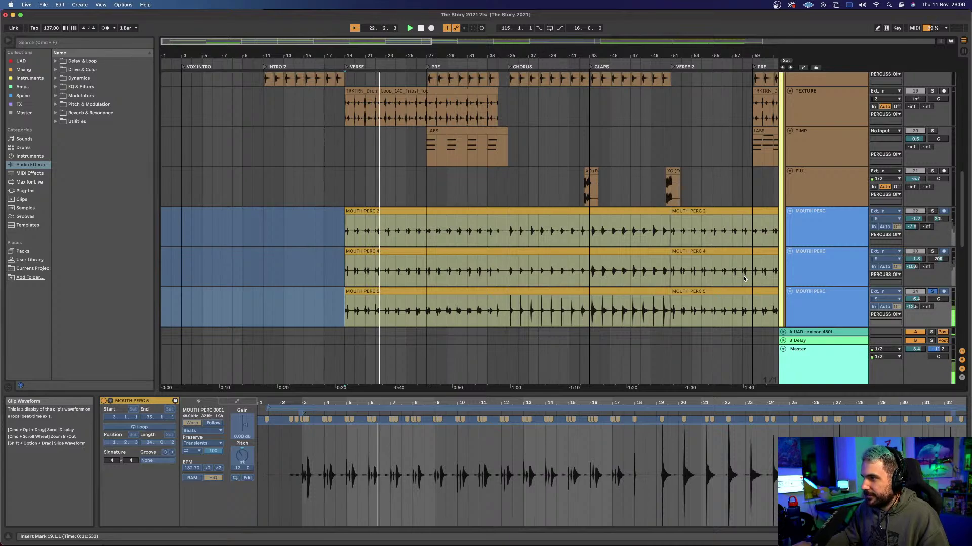
Step: Audition all three MOUTH PERC tracks soloed together in the verse and clear their solos
click(932, 251)
click(932, 291)
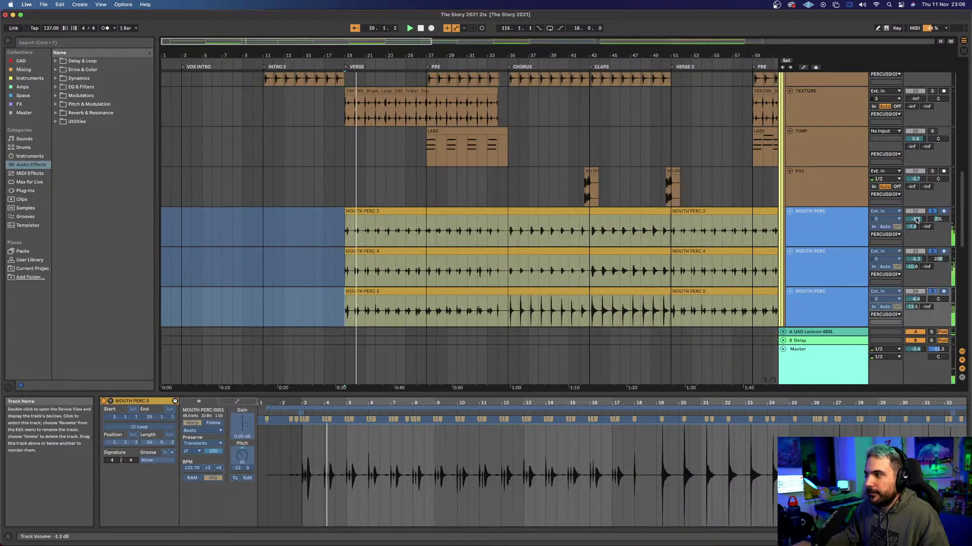
click(932, 211)
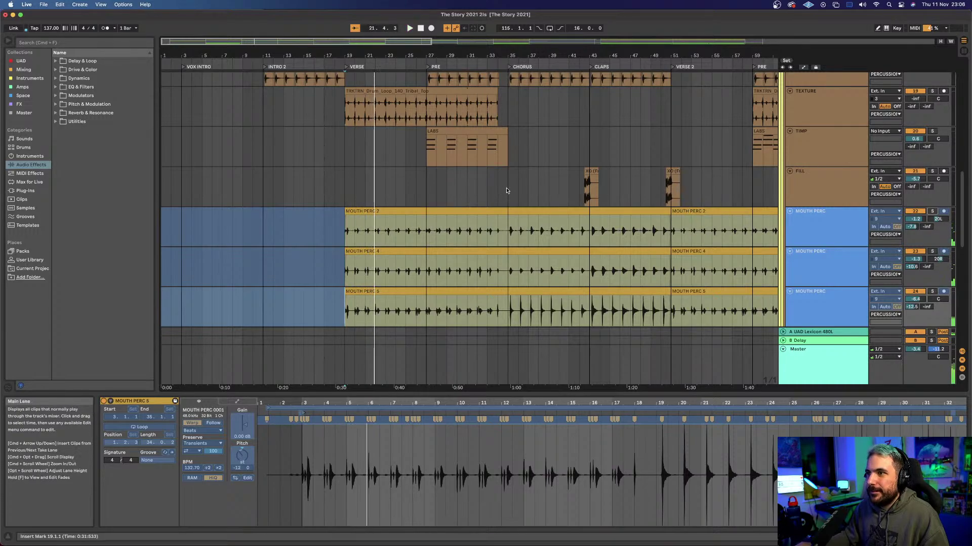
Step: Place the playback start at the chorus, bar 35, and audition the three MOUTH PERC tracks soloed together
scroll(507, 190, down, 2)
click(507, 274)
key(space)
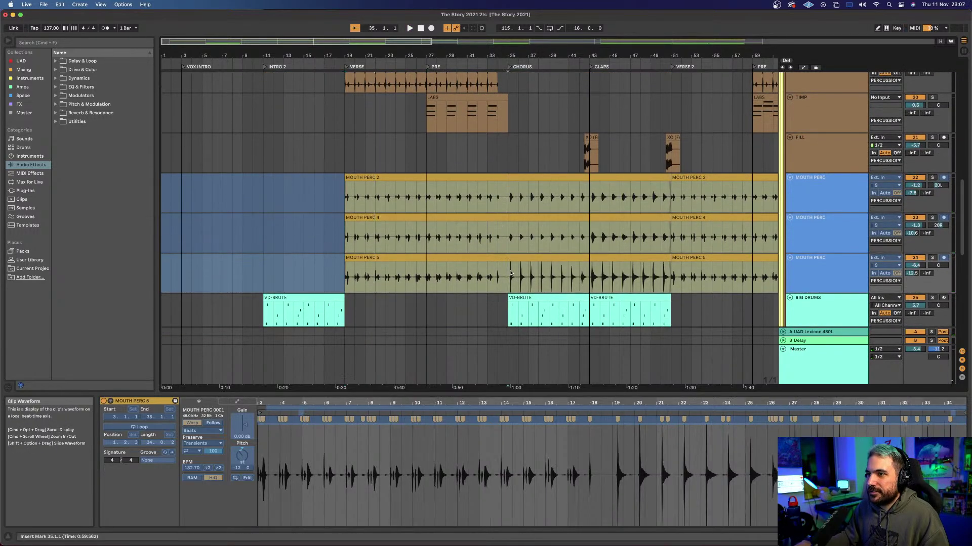
click(932, 258)
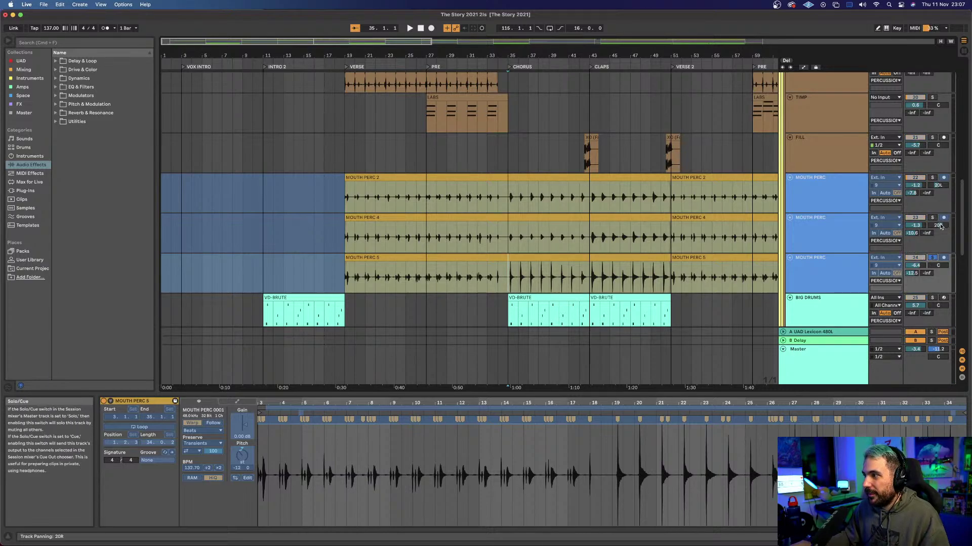
click(932, 218)
click(932, 178)
key(space)
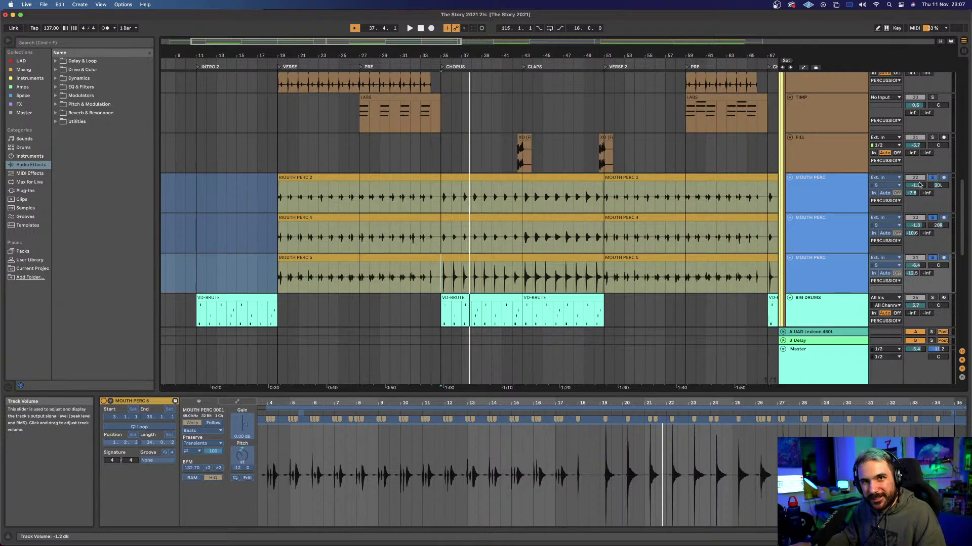
Step: Show the BIG DRUMS device chain, inspect the VD-BRUTE instrument's settings, and audition the track soloed from the chorus
scroll(582, 246, down, 4)
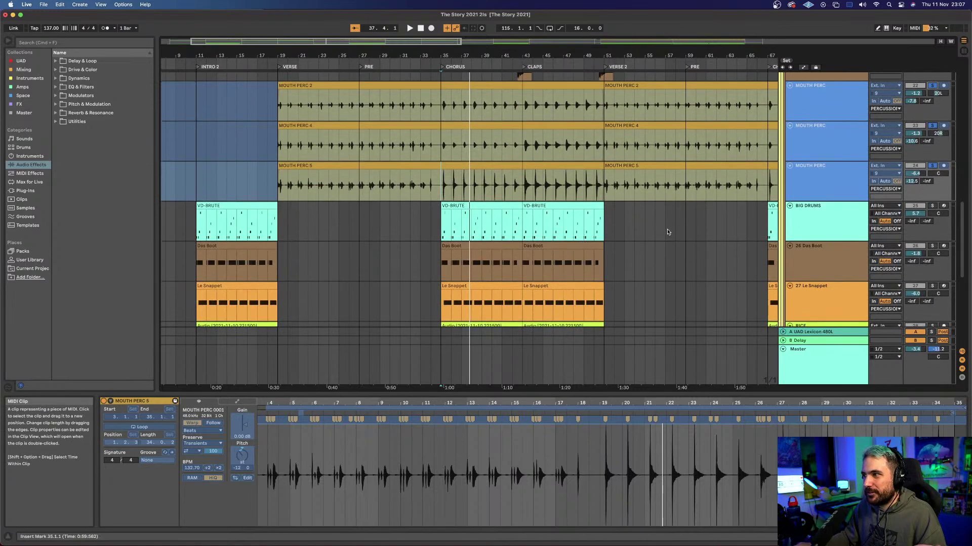
click(817, 224)
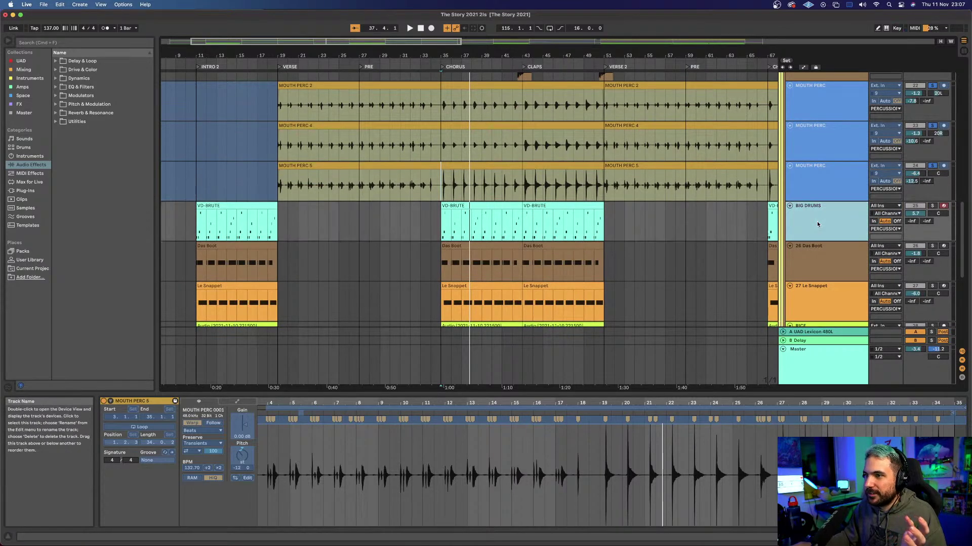
double_click(838, 221)
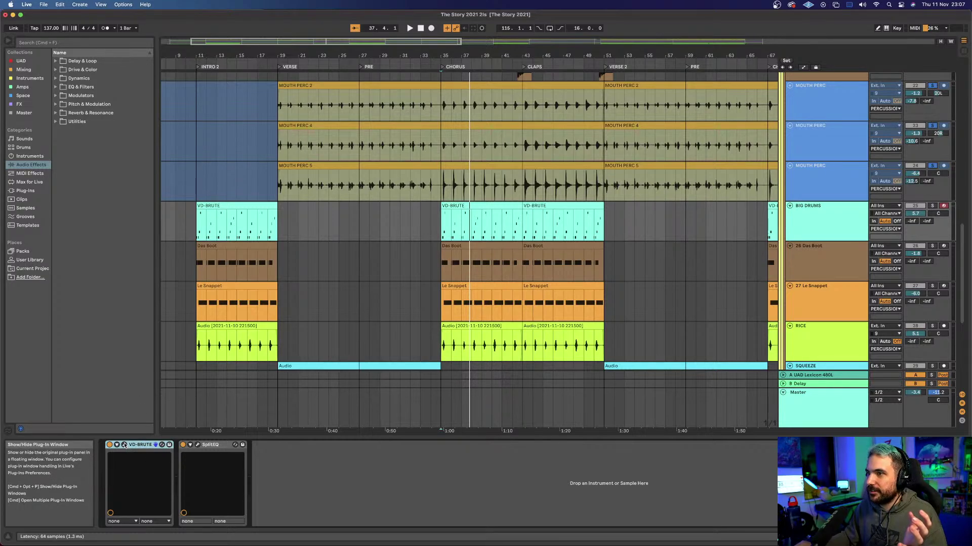
click(123, 445)
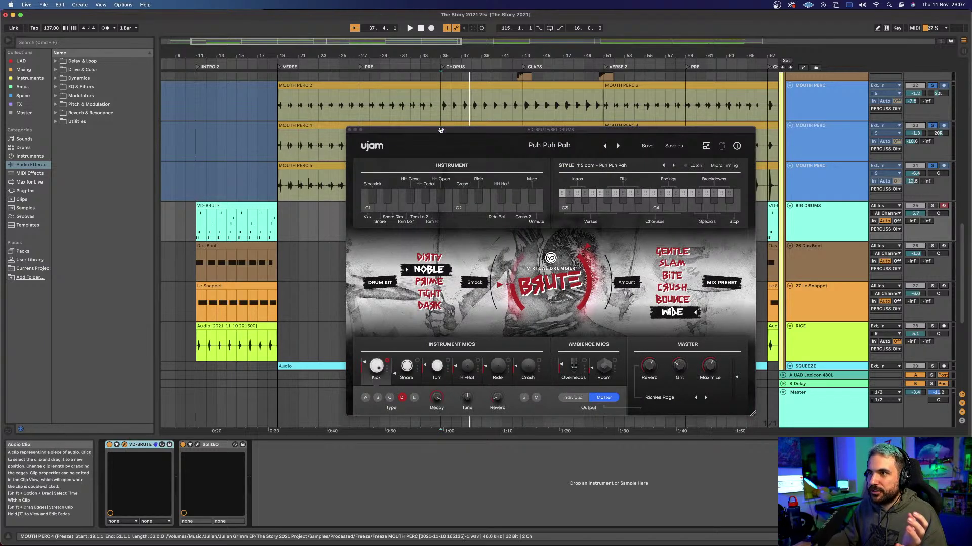
drag(356, 131, 282, 132)
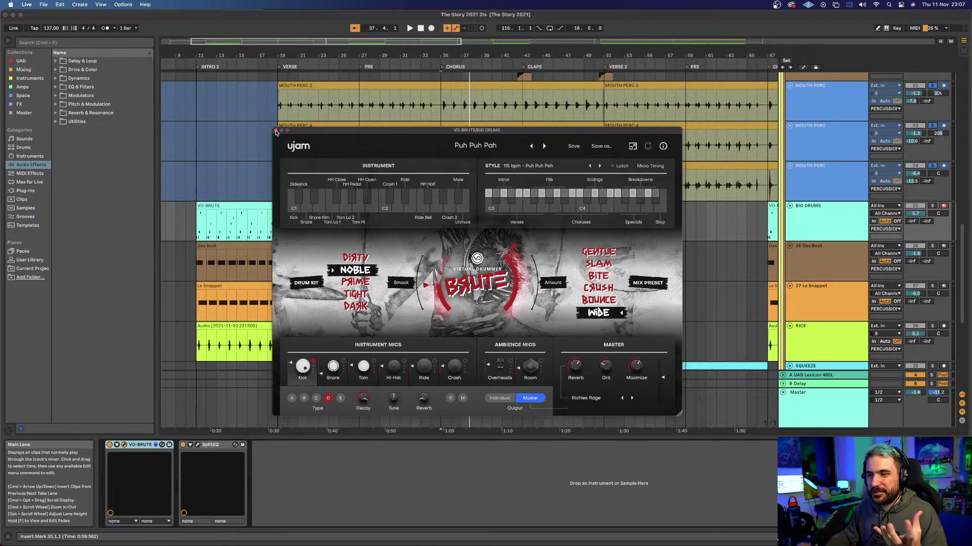
click(275, 131)
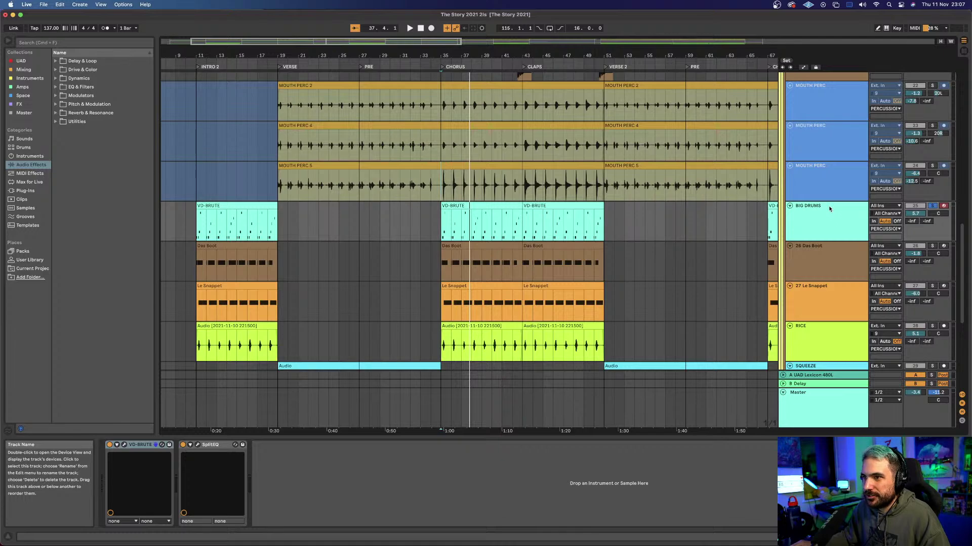
key(space)
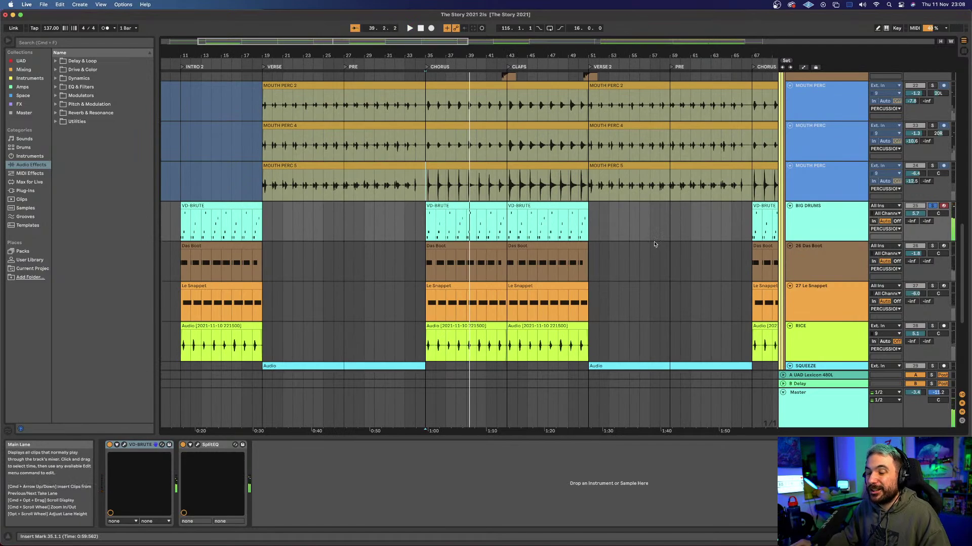
Step: Open SplitEQ on BIG DRUMS and examine its transient and tonal curves, including the low-frequency bands
click(198, 445)
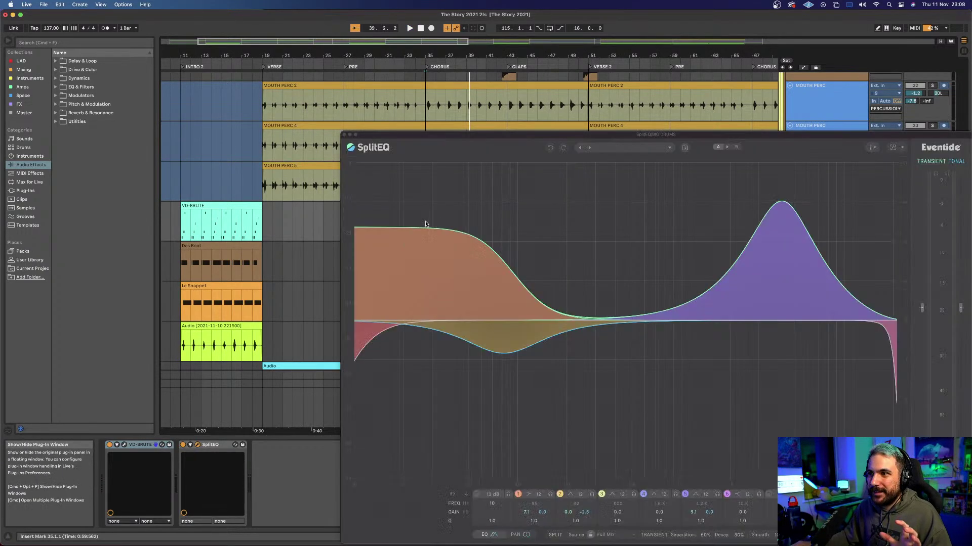
drag(534, 136, 363, 88)
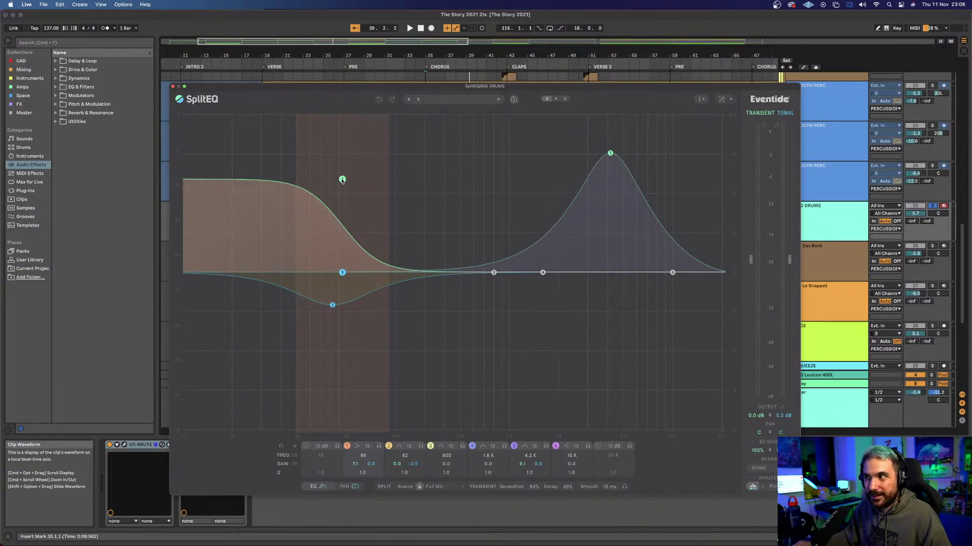
drag(342, 181, 343, 185)
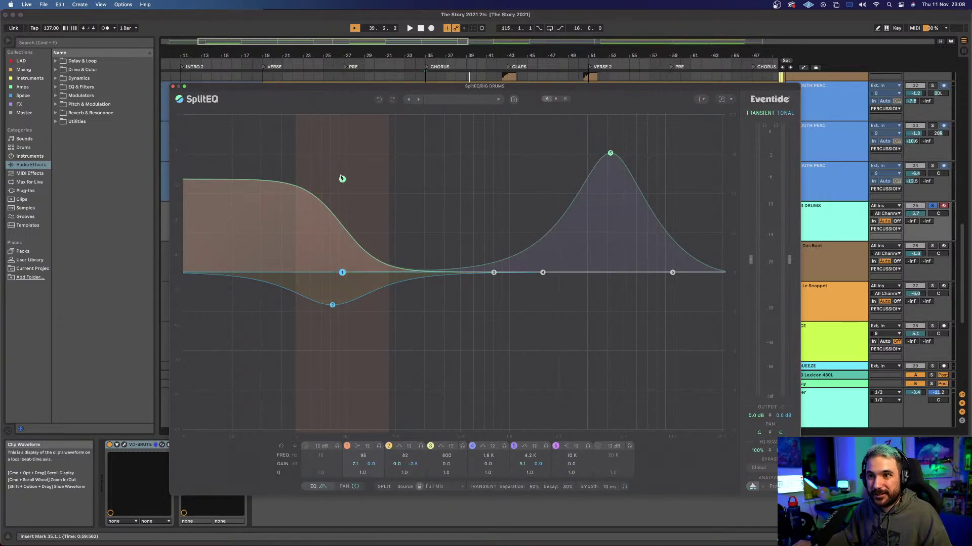
click(332, 273)
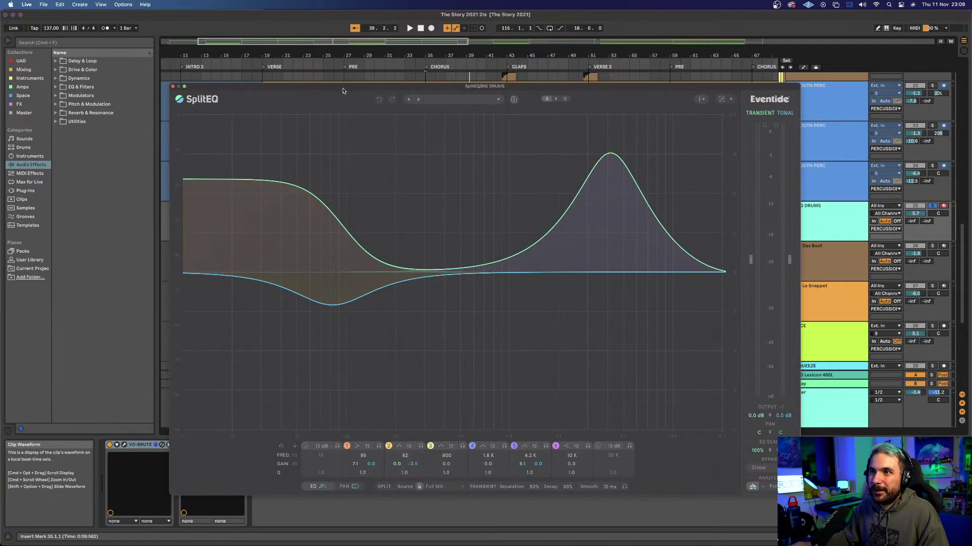
drag(343, 90, 343, 36)
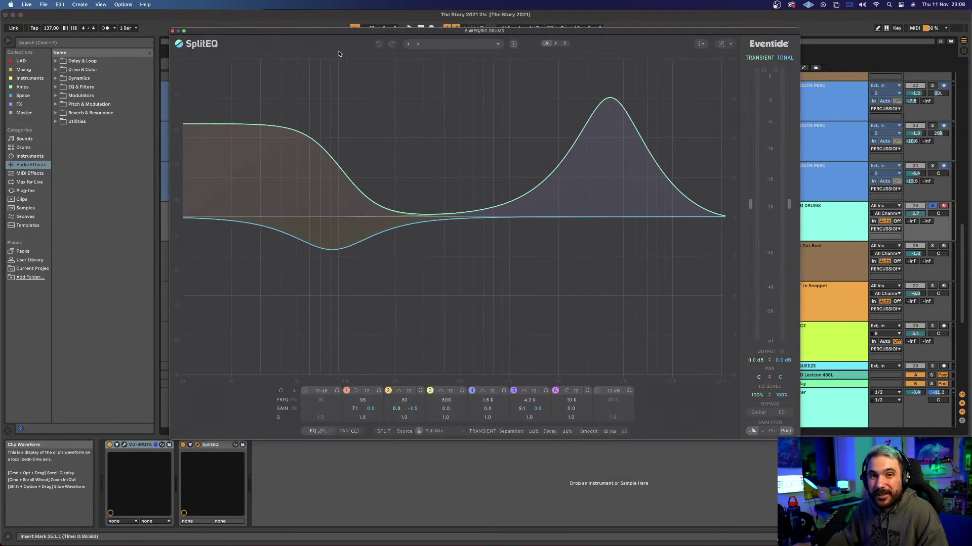
Step: Compare BIG DRUMS with SplitEQ bypassed and re-enabled during playback, and close the SplitEQ window
click(183, 446)
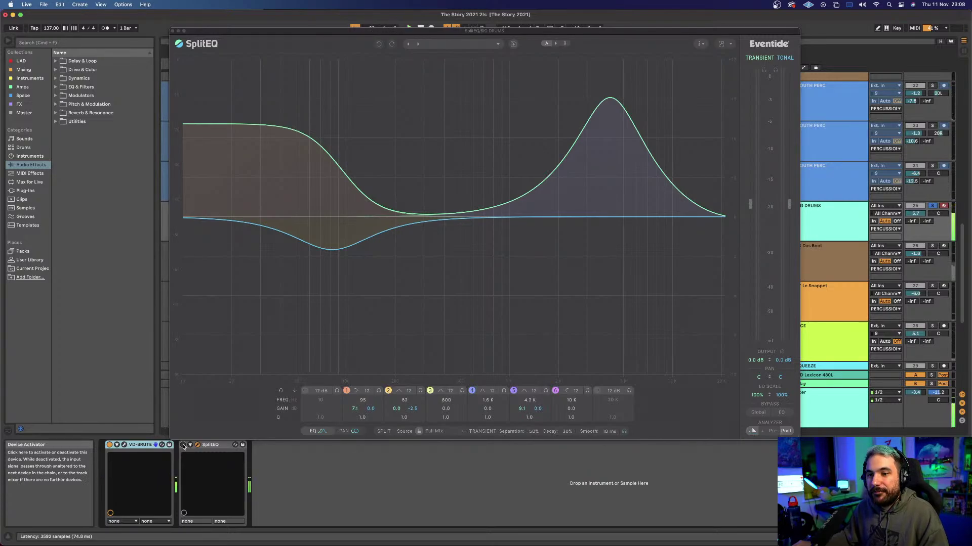
click(183, 446)
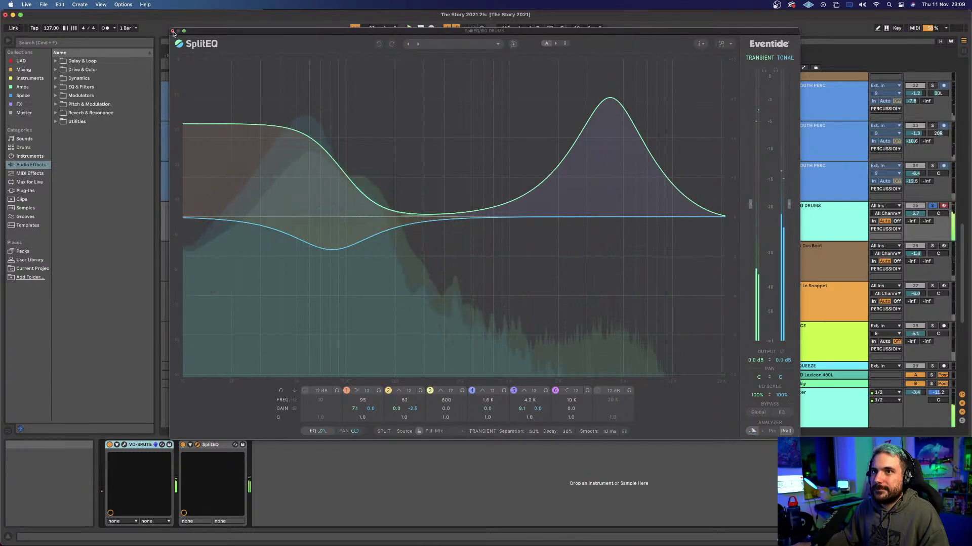
click(172, 32)
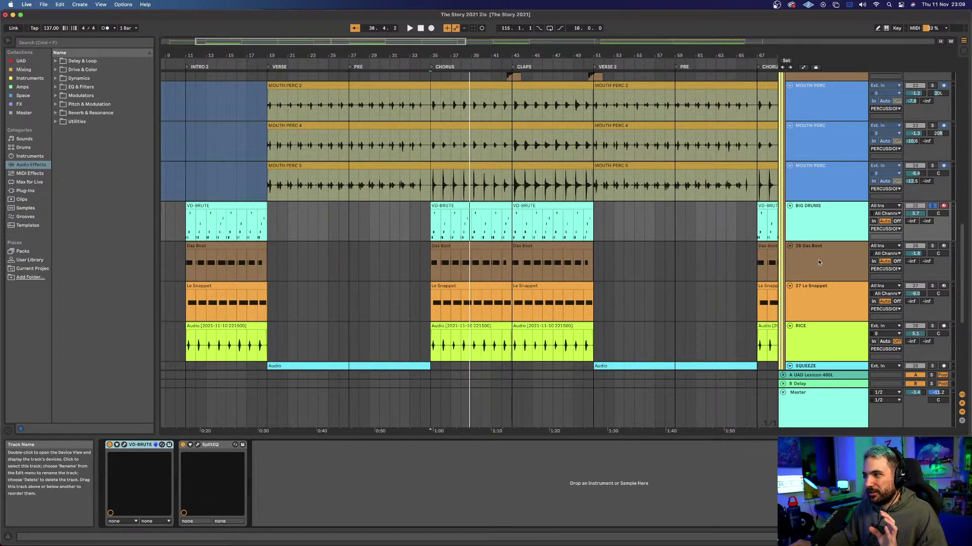
scroll(818, 259, down, 2)
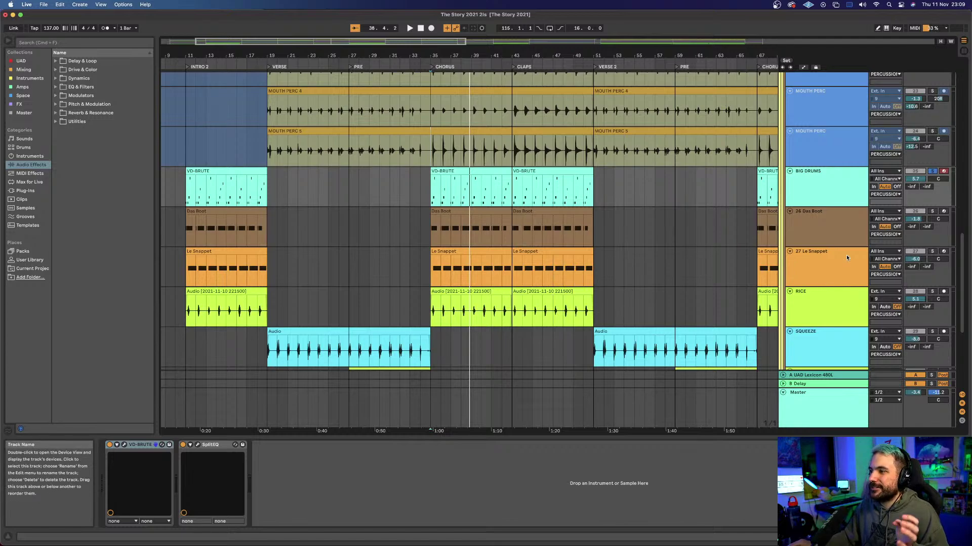
Step: Show the 26 Das Boot device chain, inspect the Das Boot instrument's settings, and audition the track soloed from the chorus
click(947, 215)
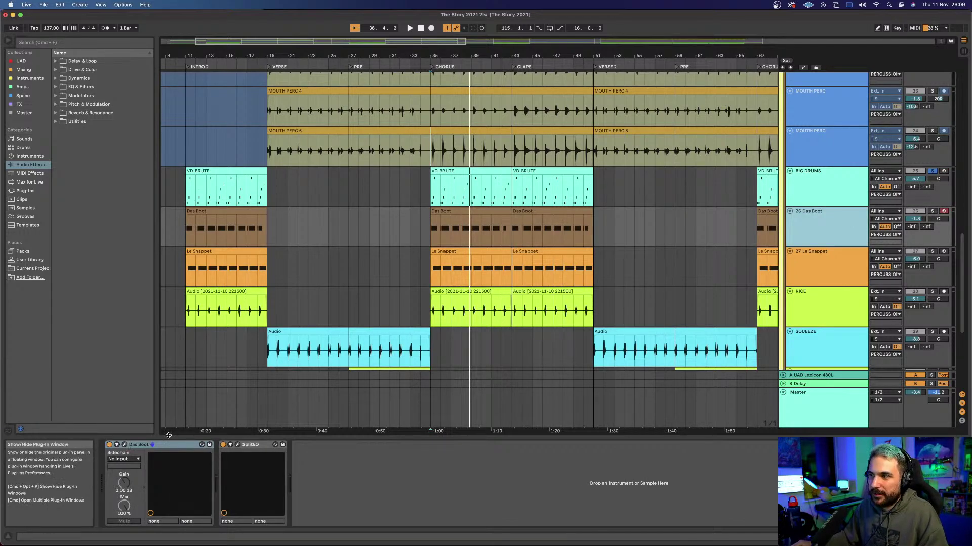
click(124, 445)
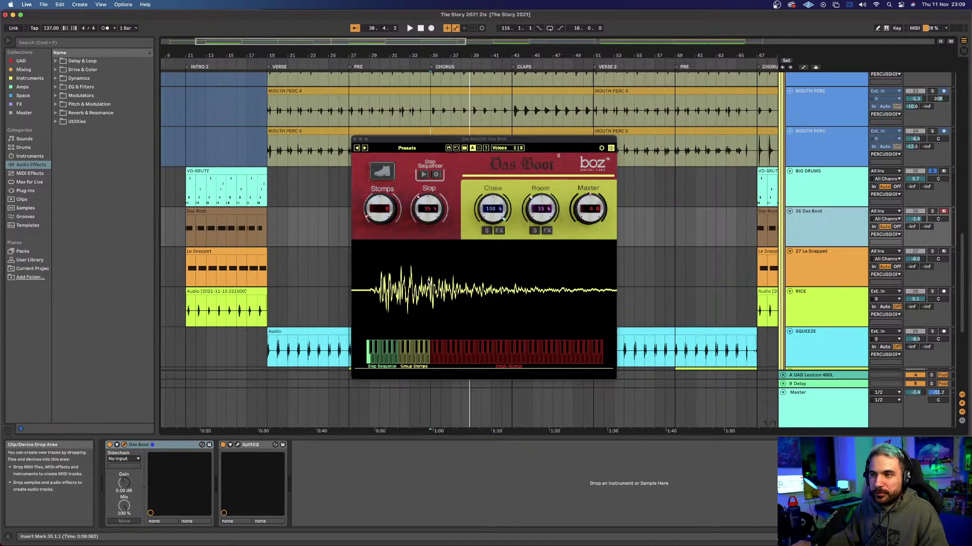
click(932, 211)
key(space)
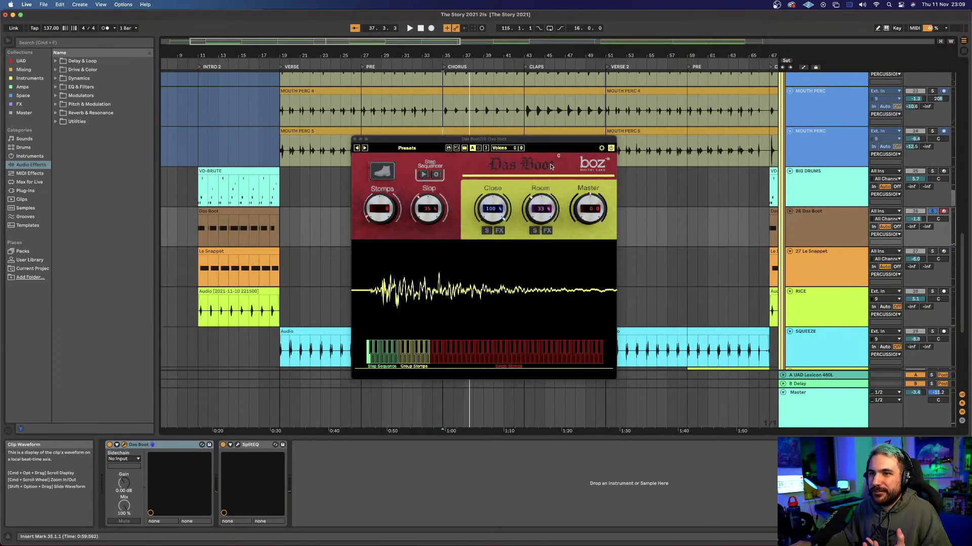
click(355, 140)
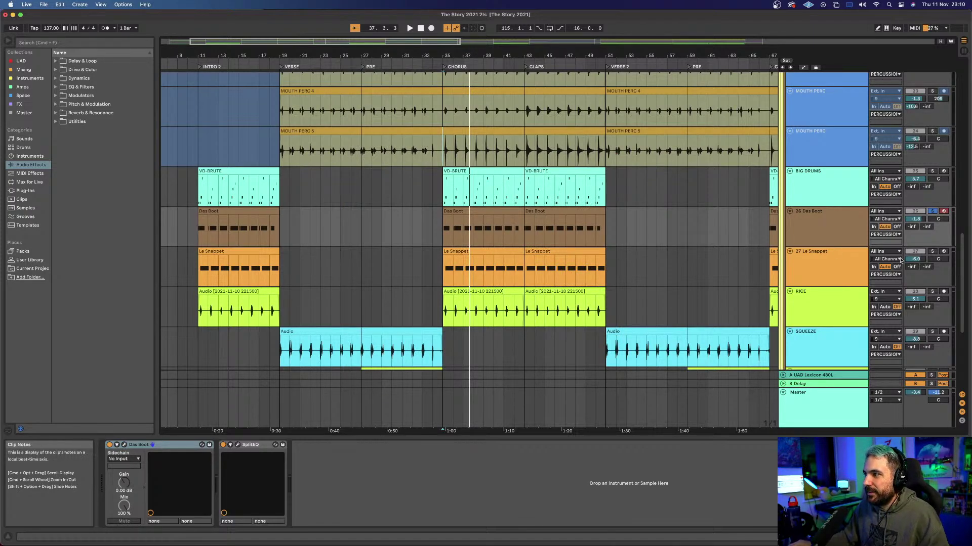
Step: Audition 27 Le Snappet soloed from the chorus and show the RICE track's device chain
click(932, 252)
key(space)
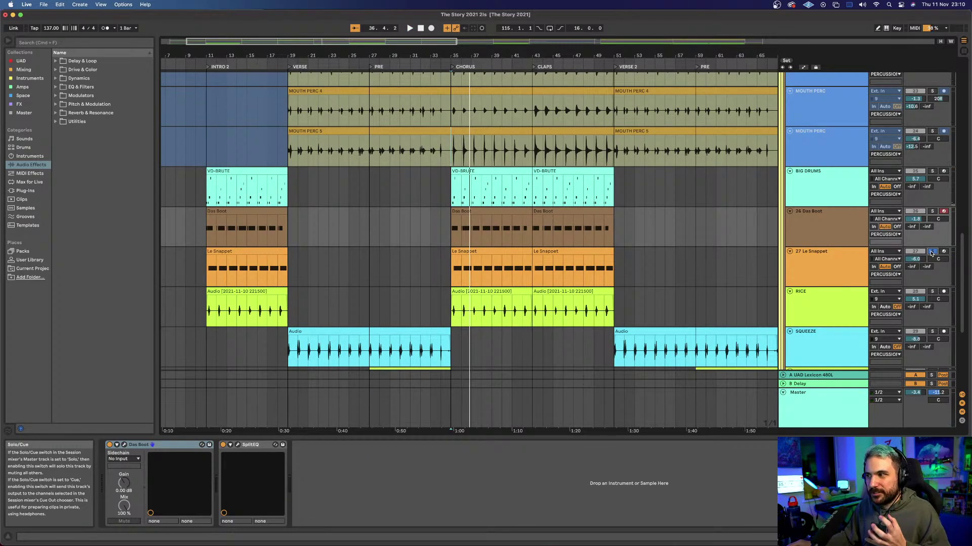
click(809, 311)
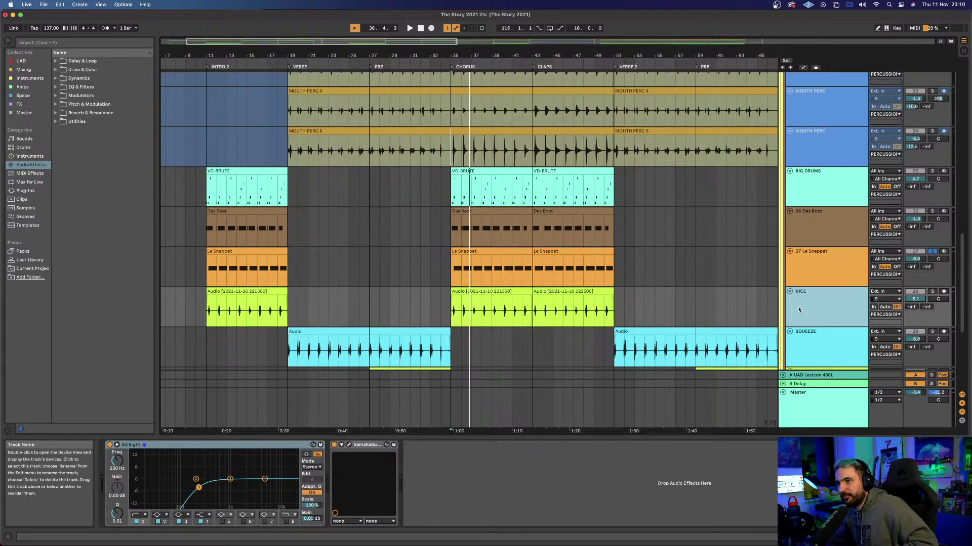
Step: Freeze the BIG DRUMS, 26 Das Boot and 27 Le Snappet tracks together
click(838, 195)
click(814, 278)
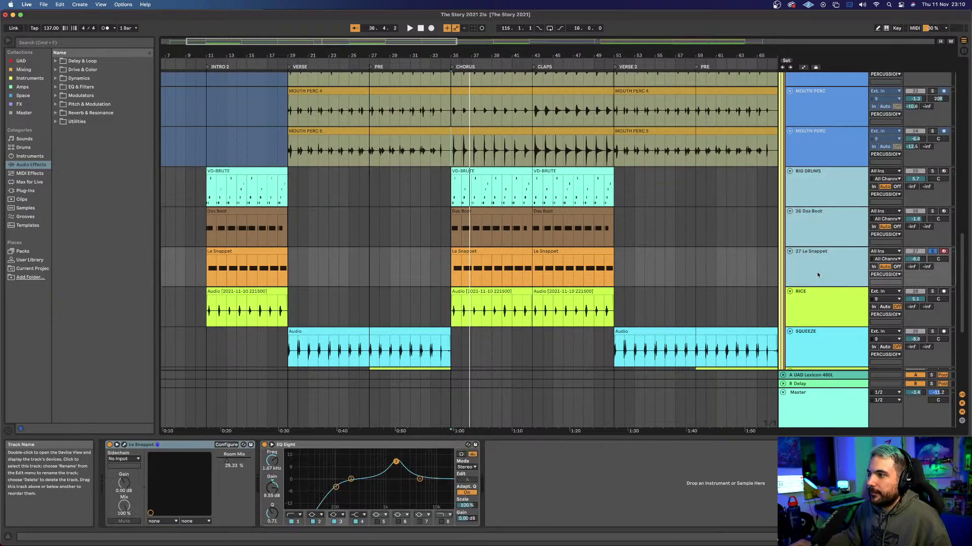
right_click(816, 273)
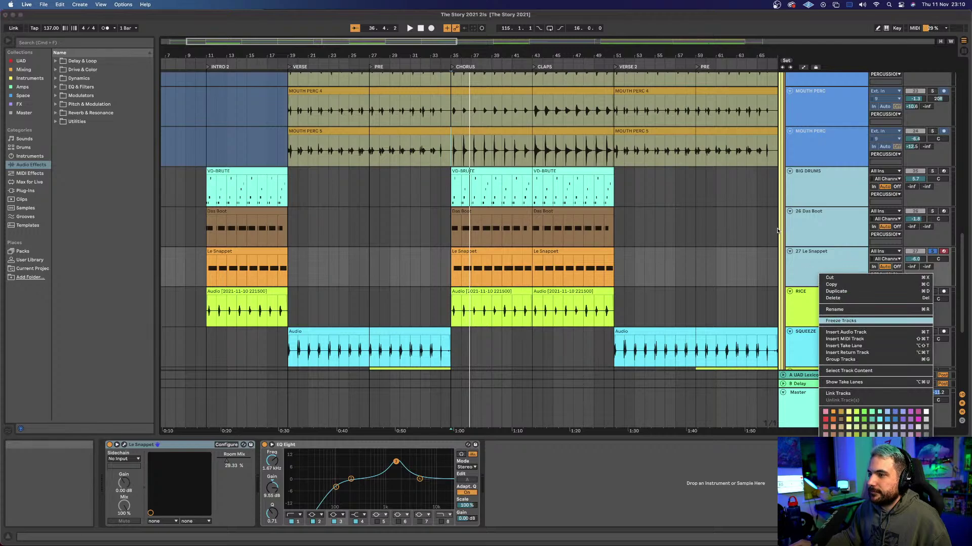
click(840, 320)
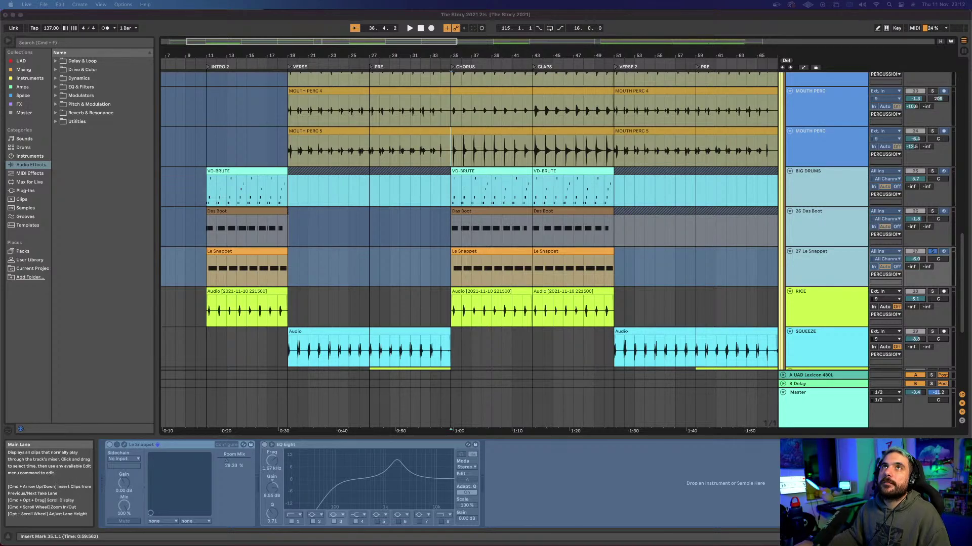
Step: Return to Ableton Live, place the playback start at the chorus, bar 35, and audition the RICE track soloed
key(super+Tab)
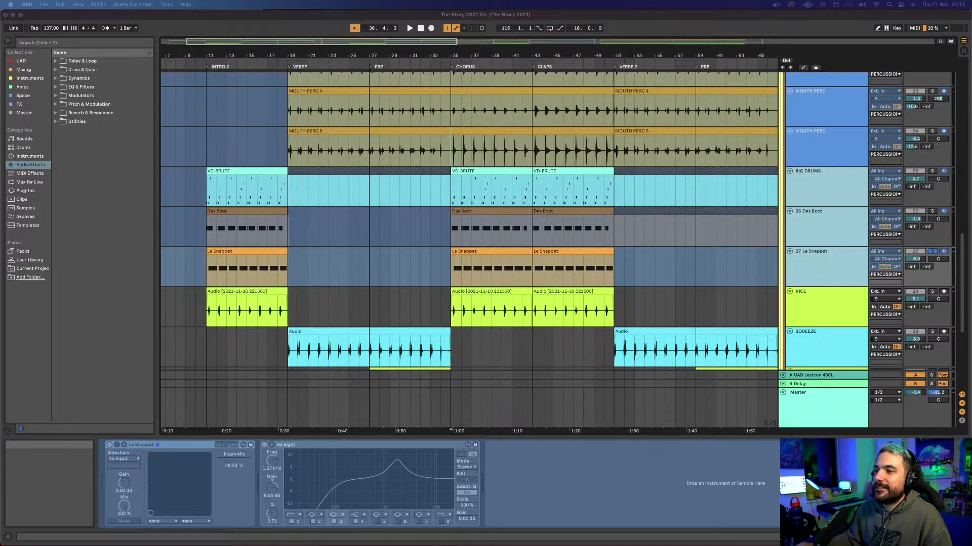
click(453, 306)
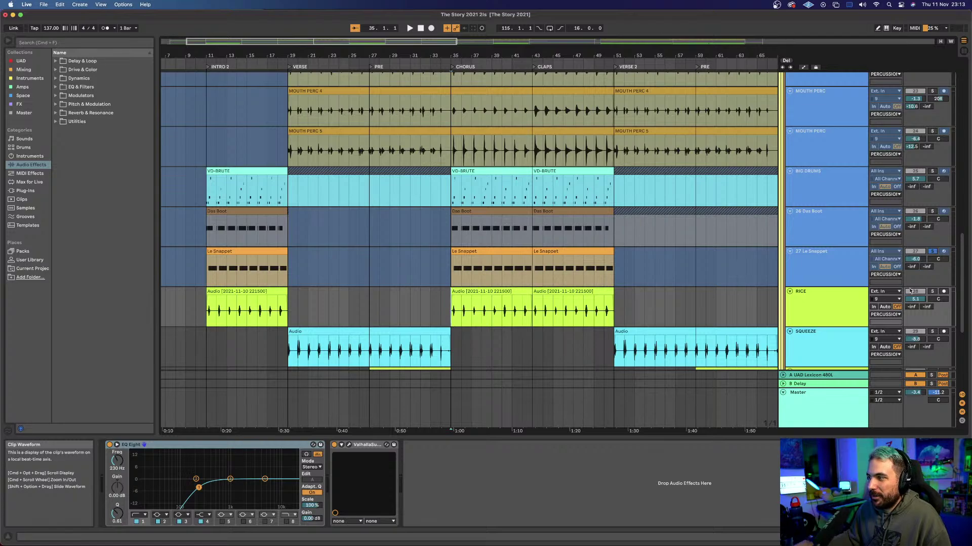
click(930, 293)
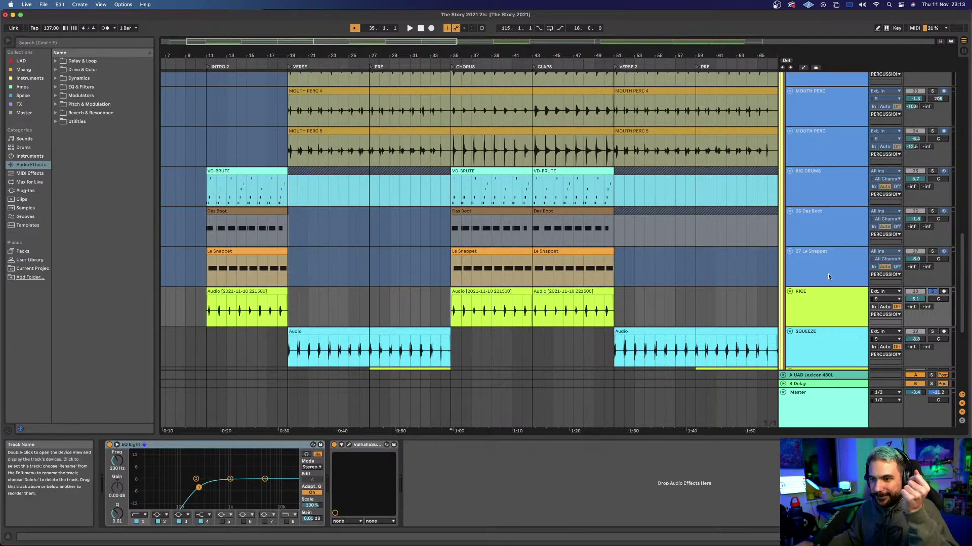
key(space)
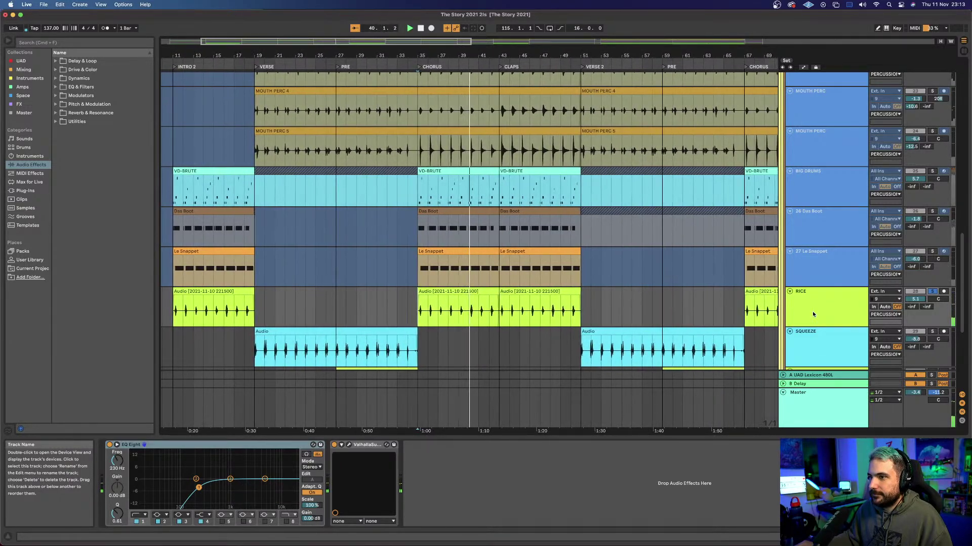
Step: Inspect the ValhallaSupermassive settings on the RICE track and close the plug-in window
click(812, 311)
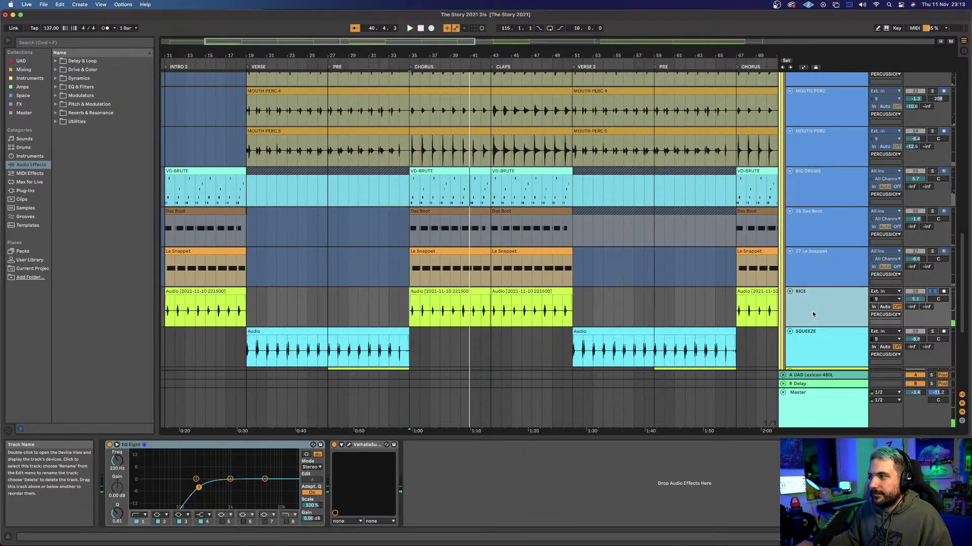
click(350, 444)
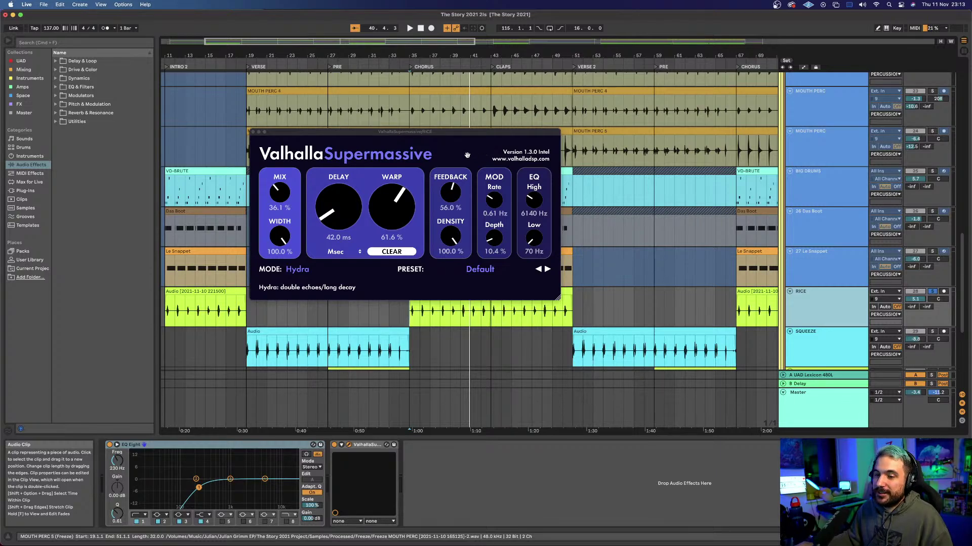
click(252, 132)
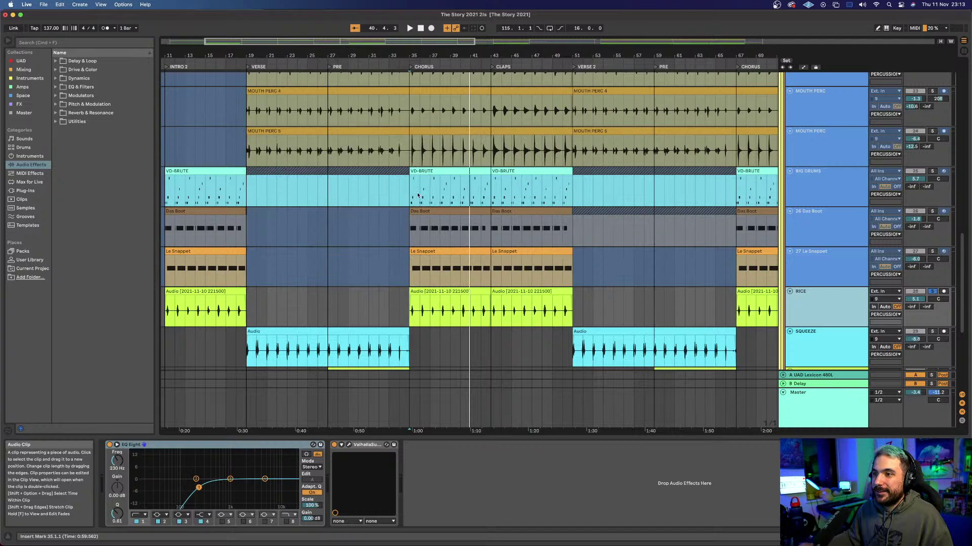
Step: Solo 27 Le Snappet together with the three MOUTH PERC tracks
click(930, 252)
scroll(931, 160, up, 5)
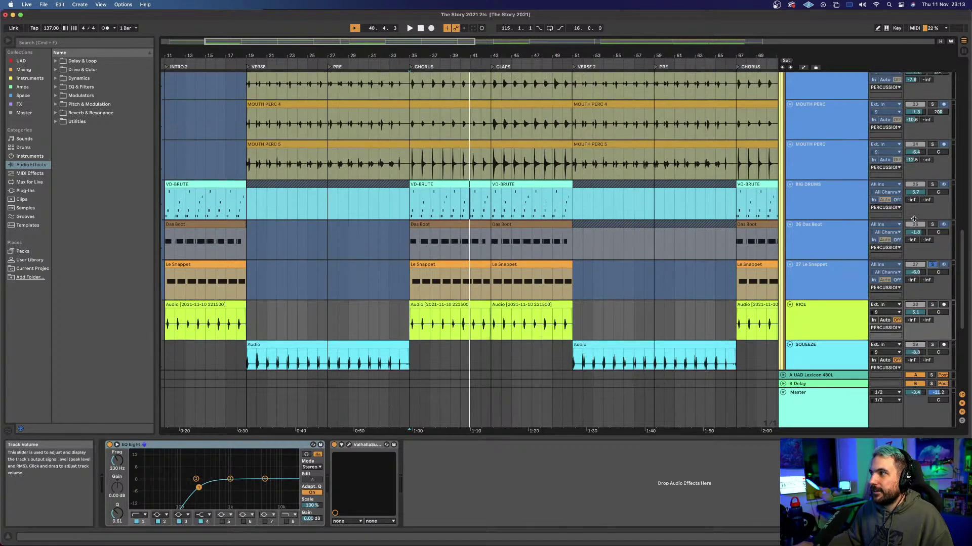
click(932, 172)
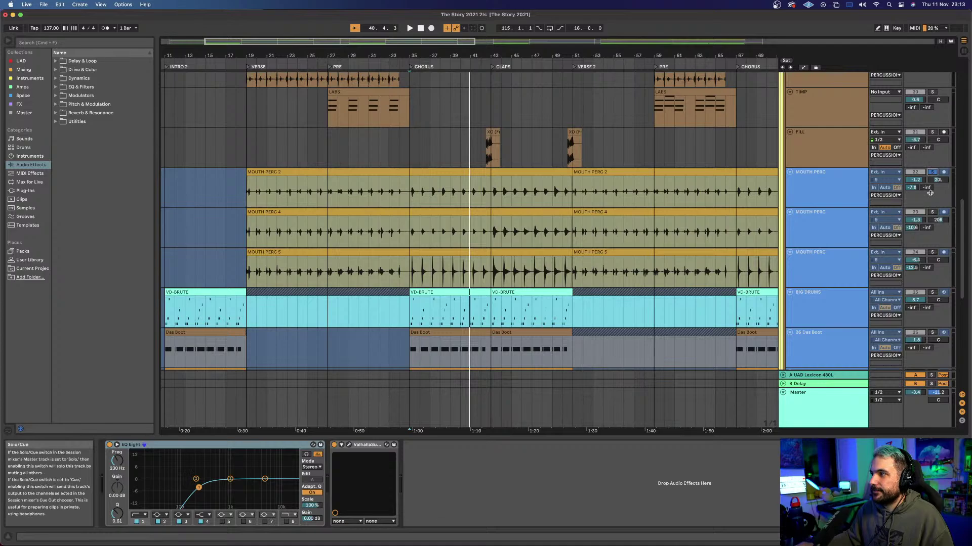
click(932, 212)
click(933, 252)
click(933, 213)
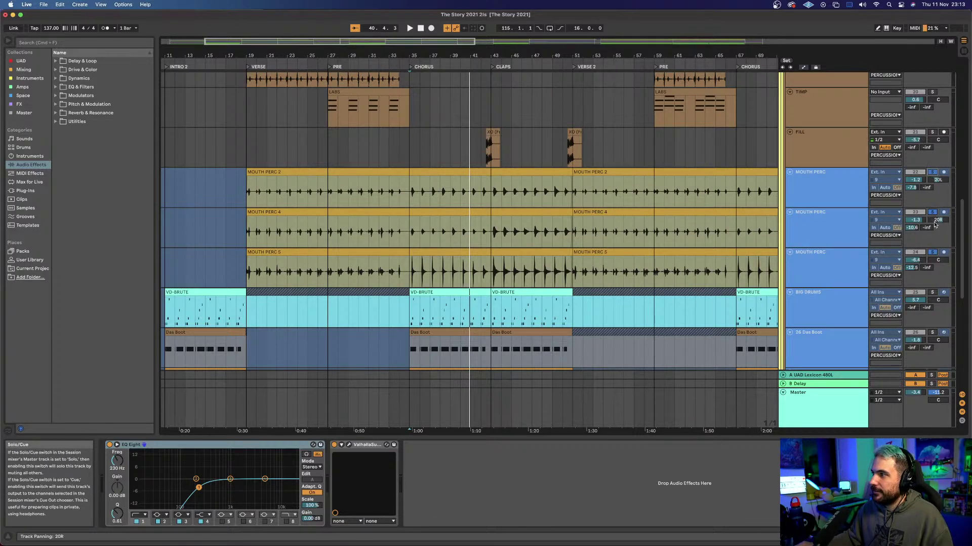
Step: Audition SHPLEC soloed along with 27 Le Snappet and the MOUTH PERC tracks from the chorus, and clear the solos
scroll(934, 174, down, 4)
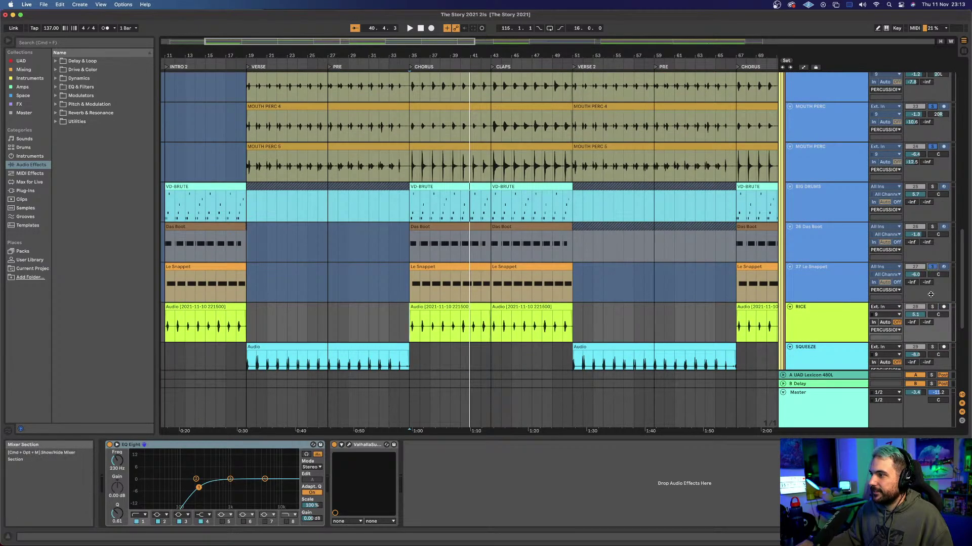
scroll(889, 247, up, 7)
scroll(889, 246, up, 2)
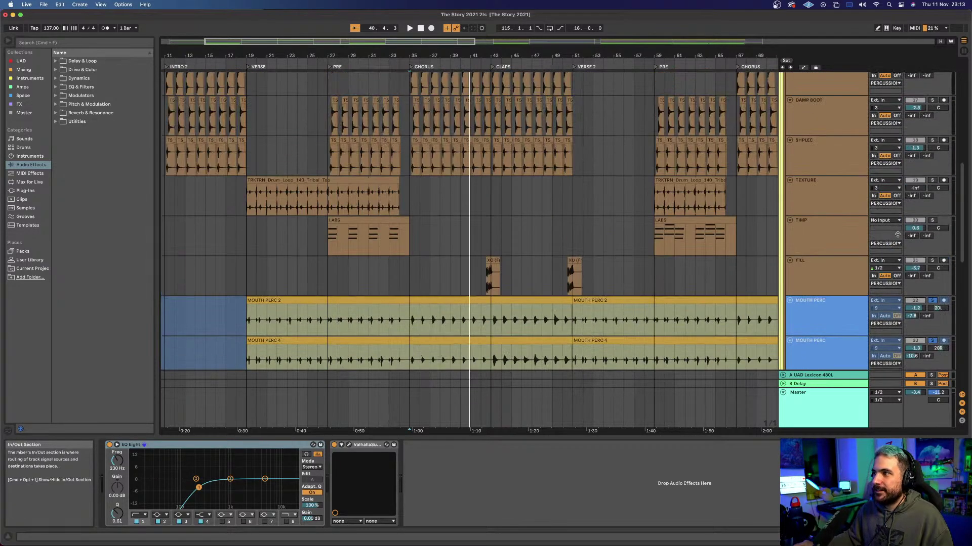
key(space)
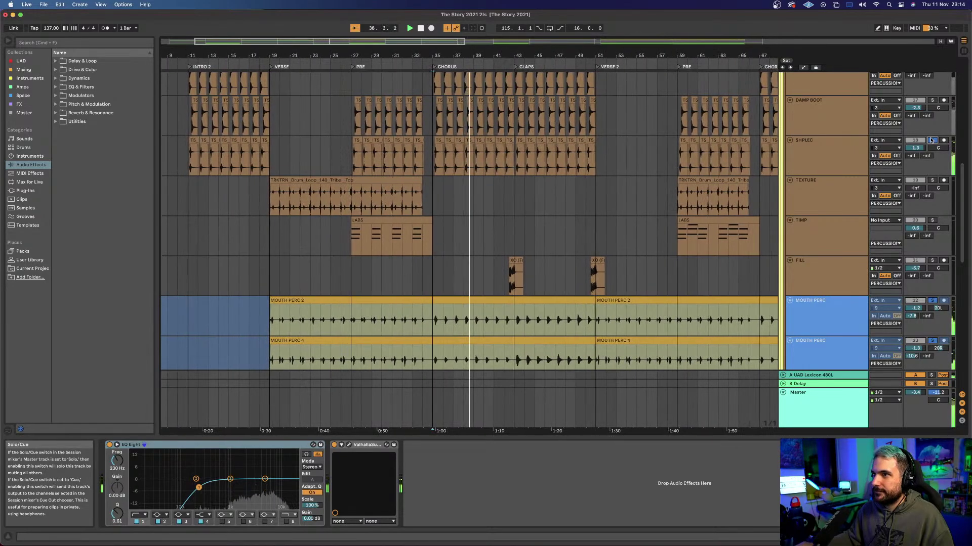
click(931, 140)
Step: Place the playback start at the verse, bar 19, audition SQUEEZE soloed, and open its audio clip for inspection
scroll(634, 183, down, 10)
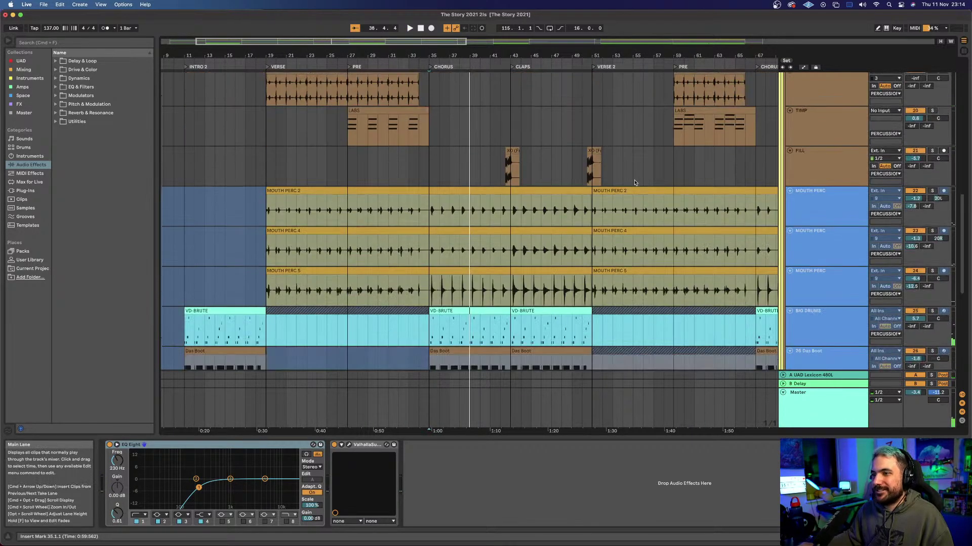
scroll(635, 182, down, 3)
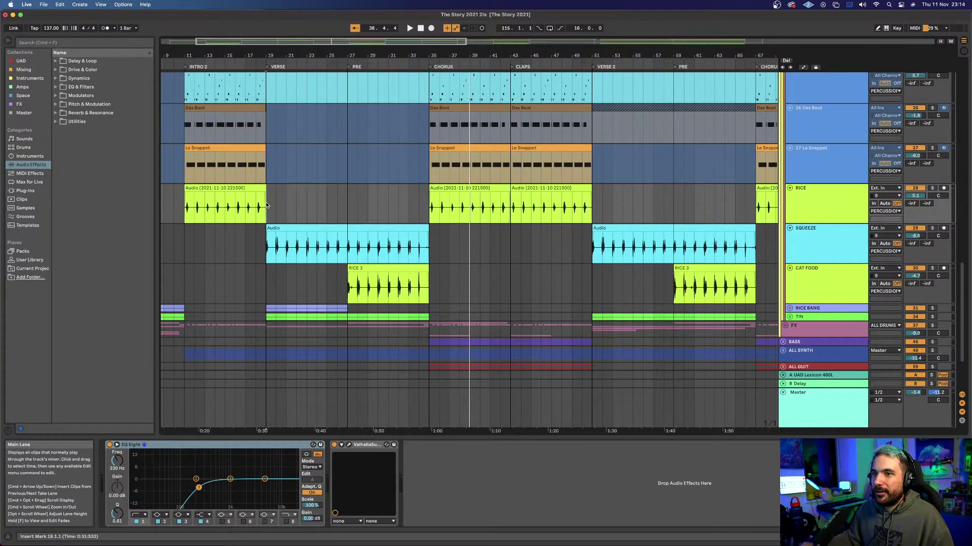
key(space)
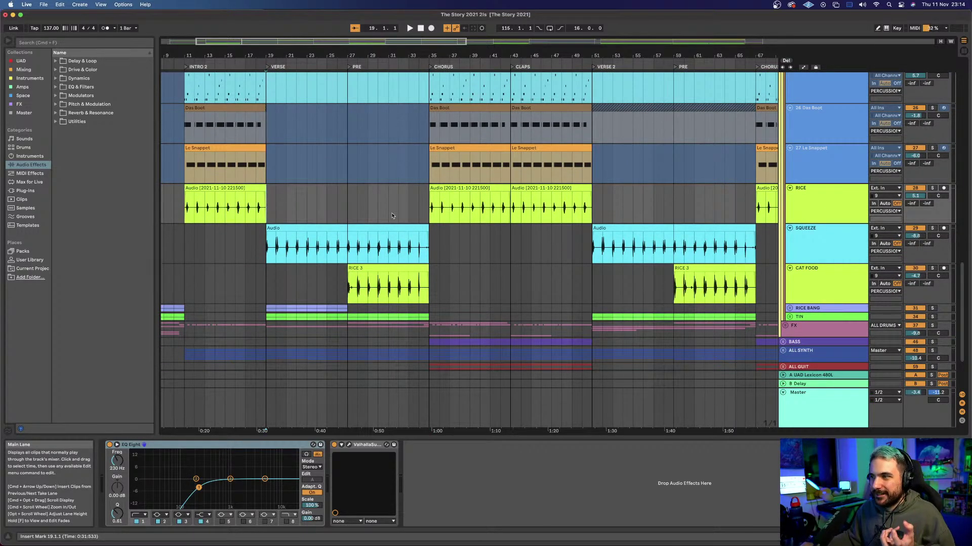
click(931, 228)
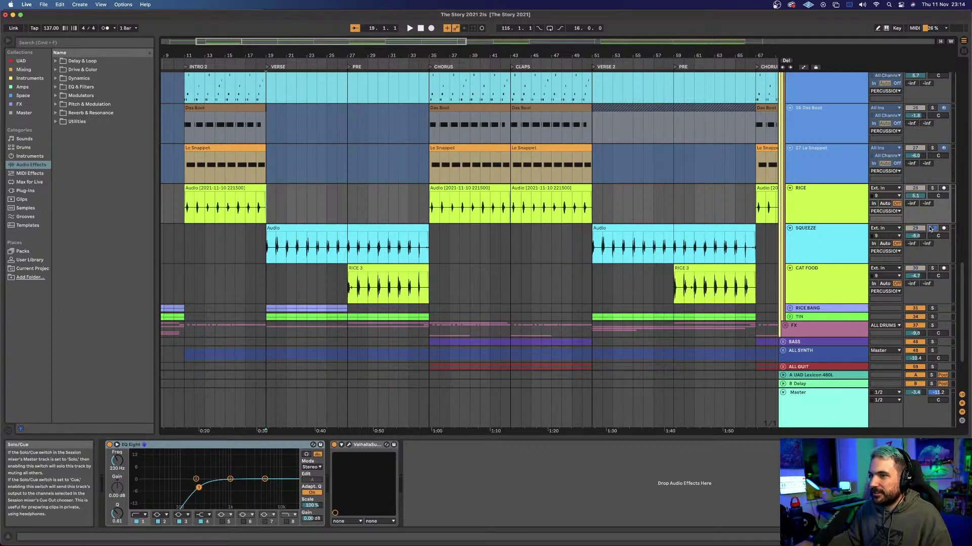
key(space)
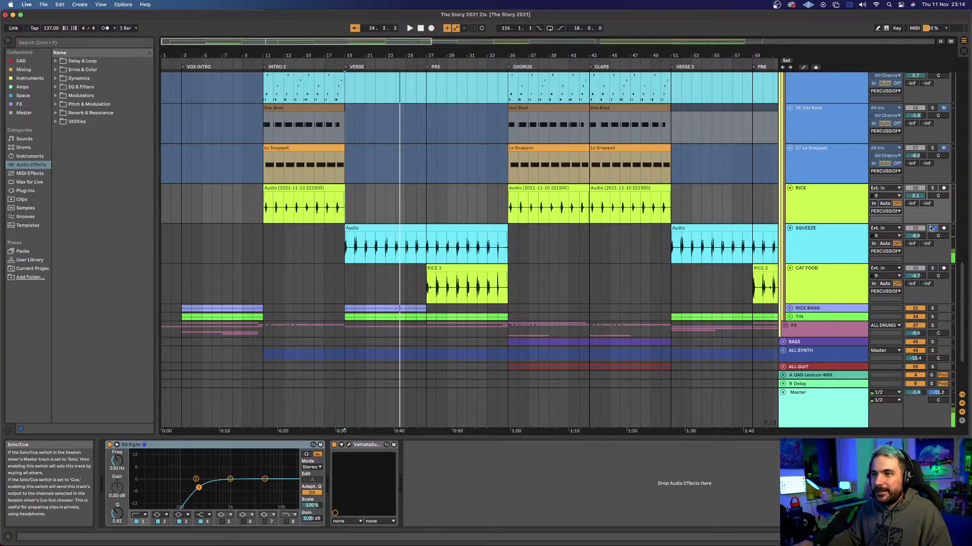
double_click(452, 236)
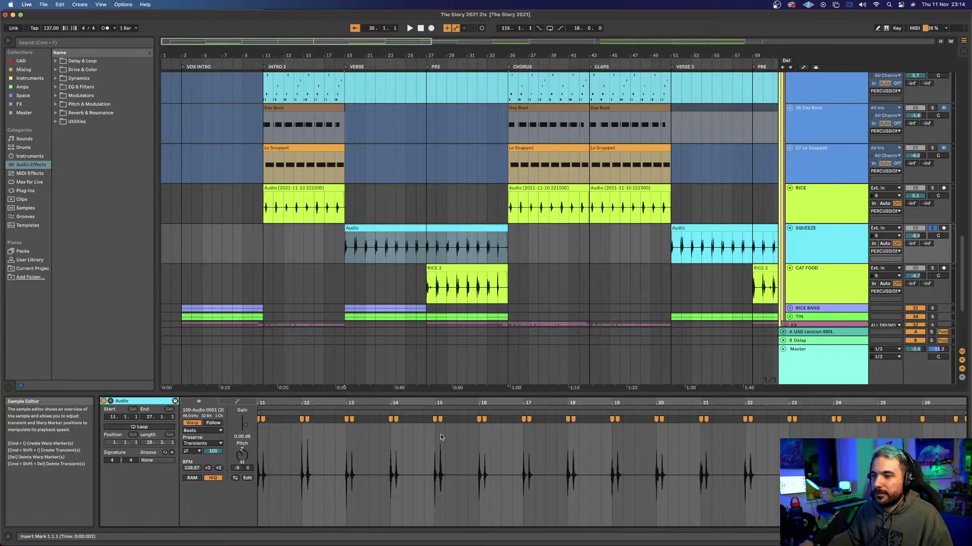
Step: Audition CAT FOOD soloed from the pre-chorus, bar 27, and examine the RICE 3 clip's transposition
click(471, 268)
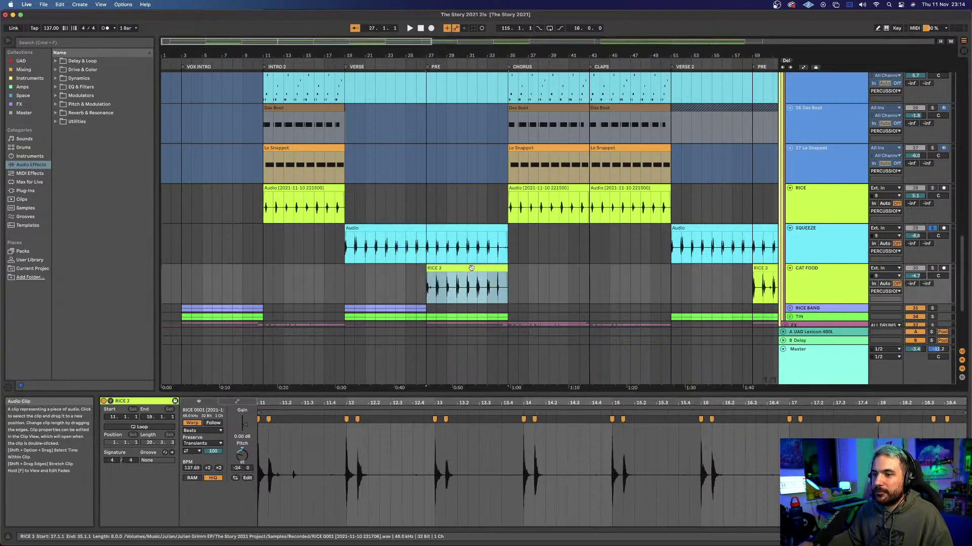
click(425, 292)
click(932, 268)
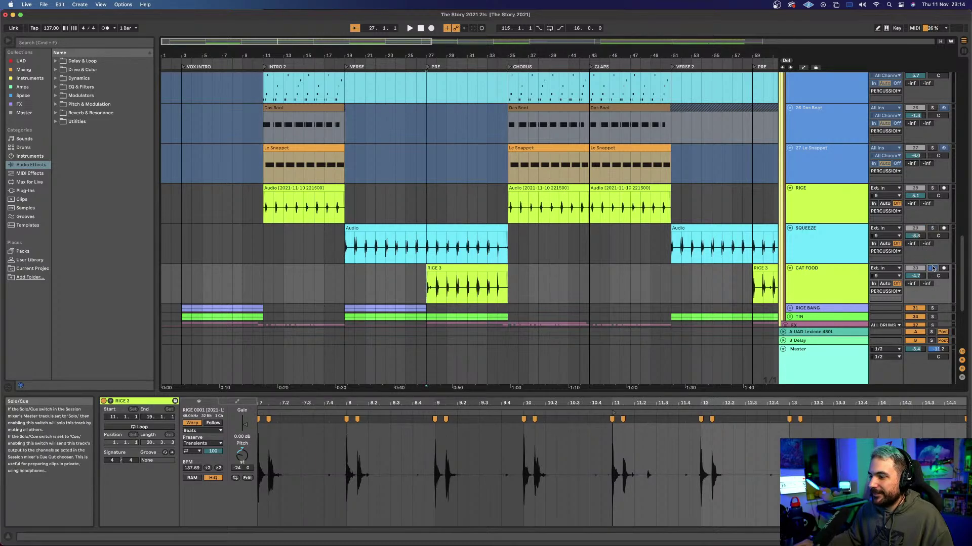
key(space)
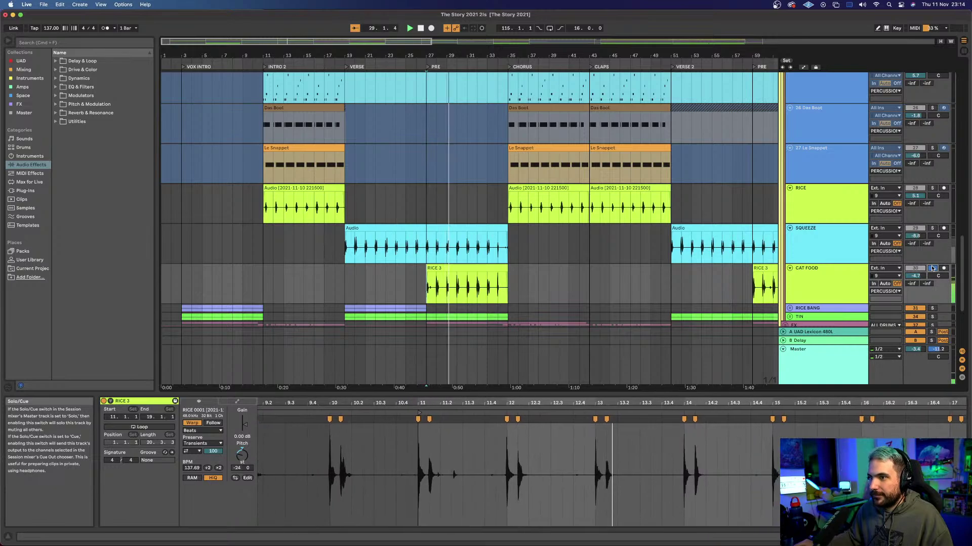
key(space)
click(487, 269)
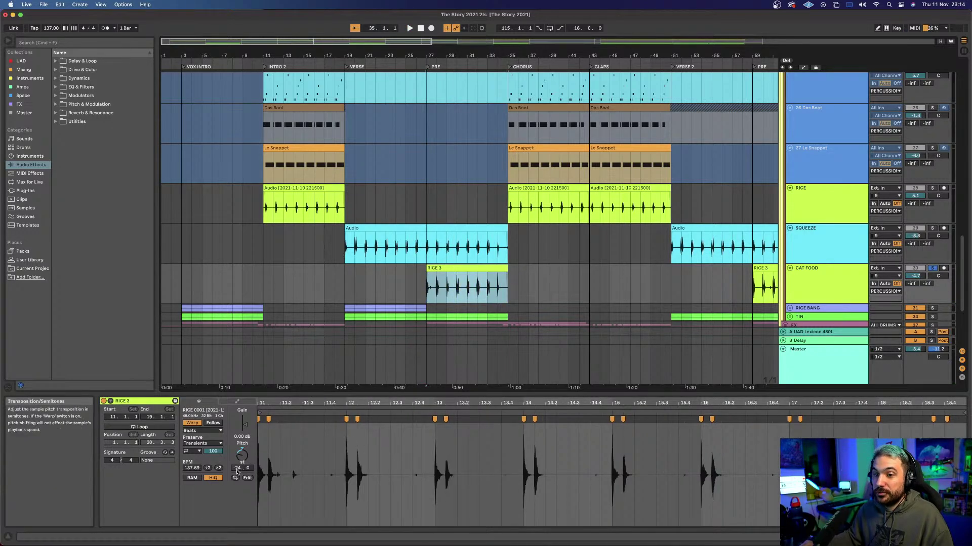
click(819, 272)
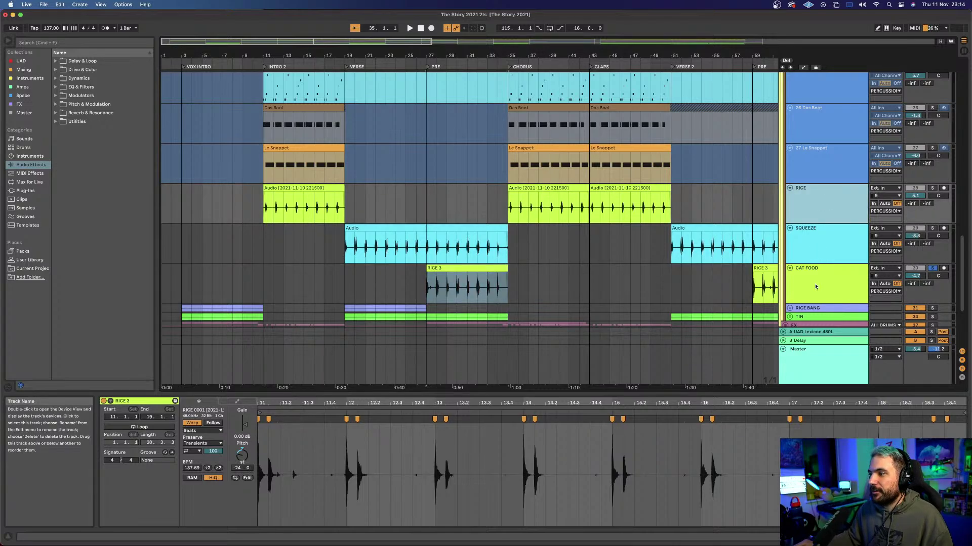
Step: Expand the RICE BANG group and view its two audio tracks across the whole arrangement
click(789, 308)
scroll(658, 228, down, 3)
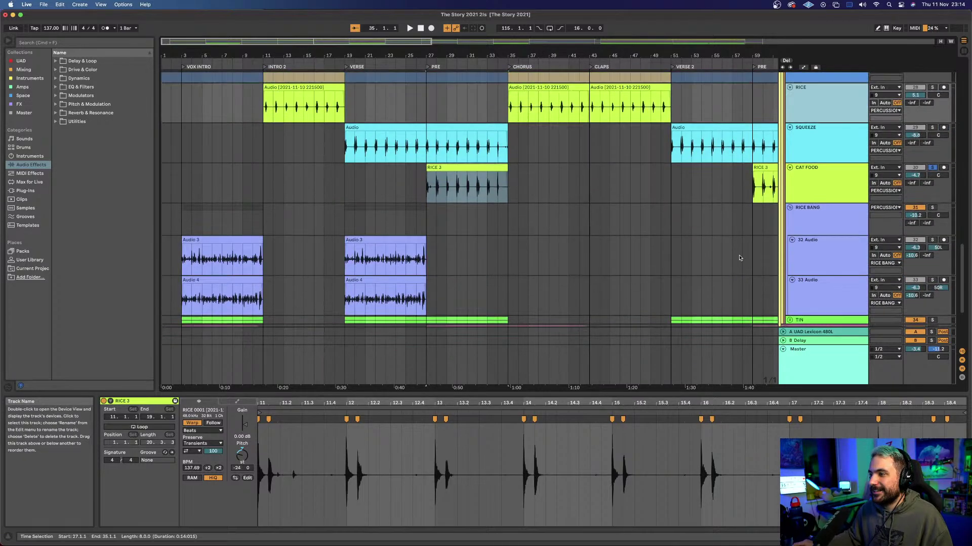
click(688, 229)
key(minus)
key(minus)
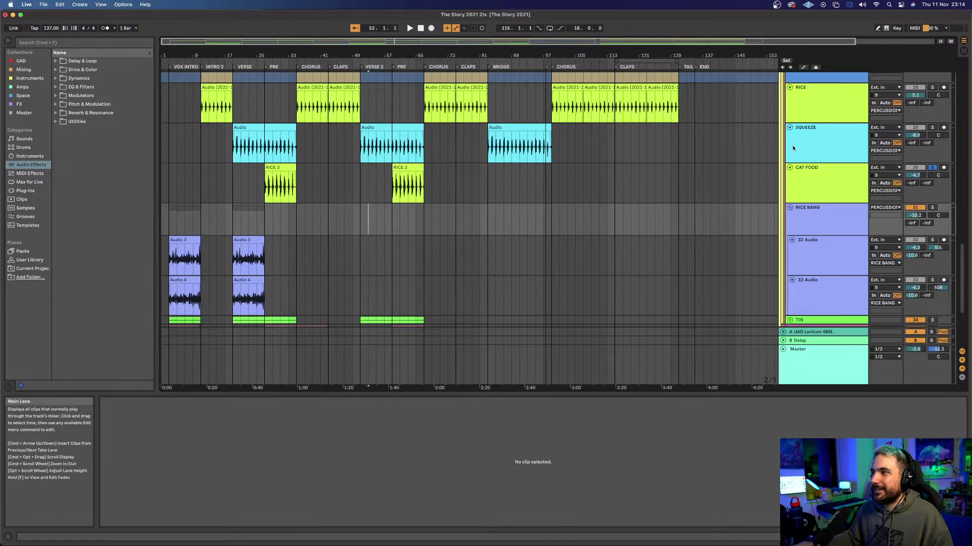
Step: Freeze the RICE, SQUEEZE and CAT FOOD tracks
right_click(812, 113)
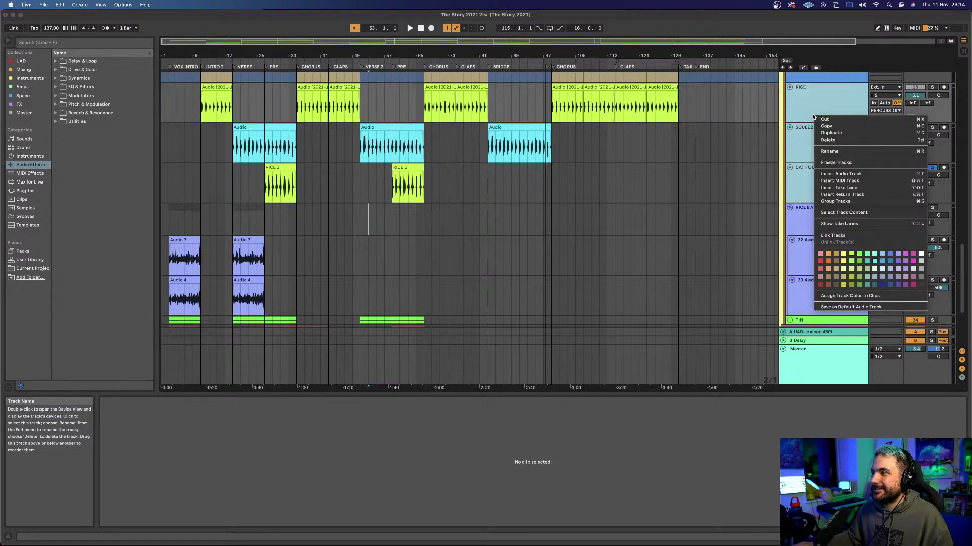
click(834, 162)
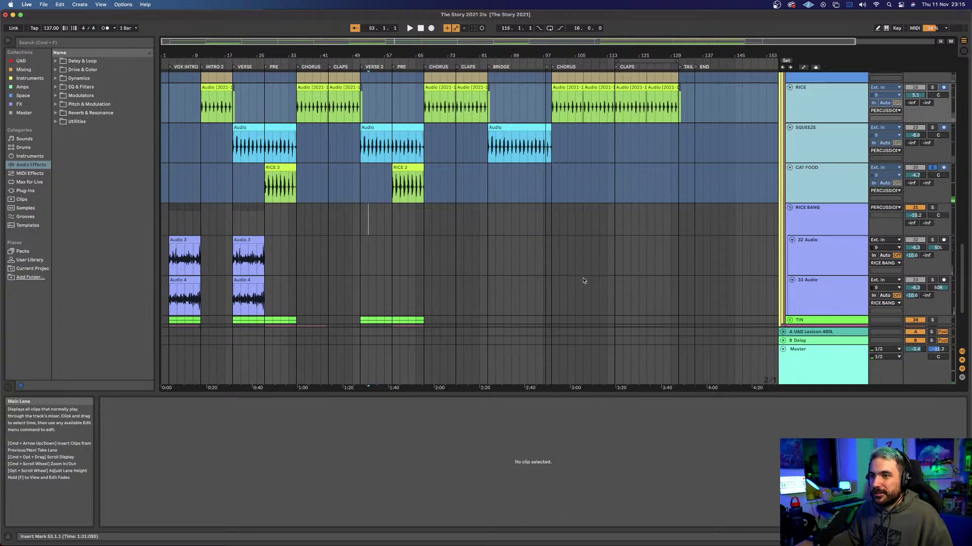
click(384, 253)
Step: Audition the RICE BANG group soloed from the vox intro, bar 3
click(168, 227)
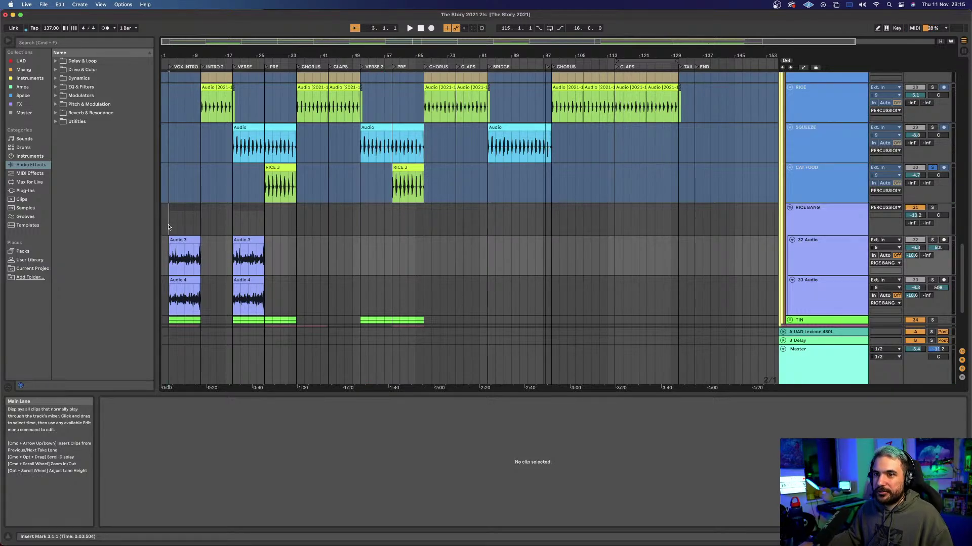
click(933, 208)
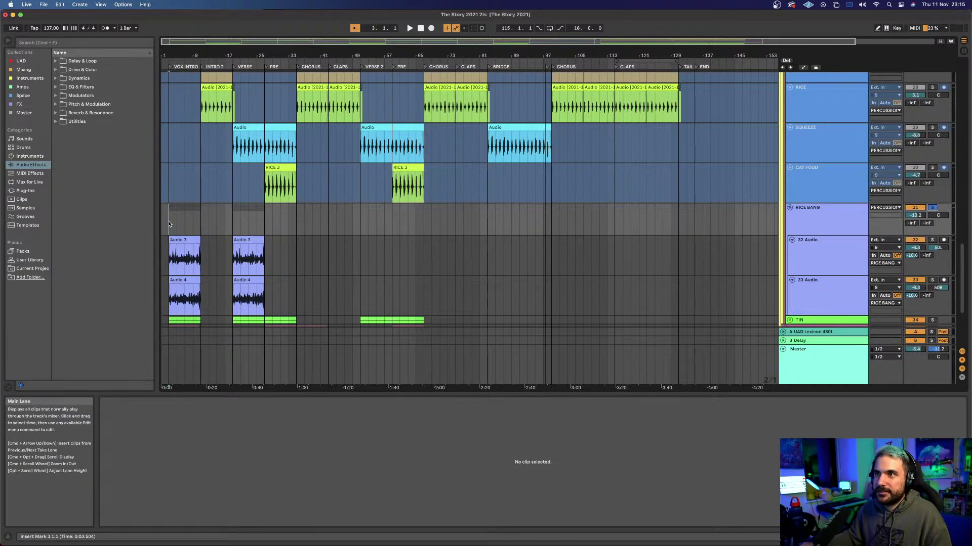
key(plus)
scroll(168, 225, left, 2)
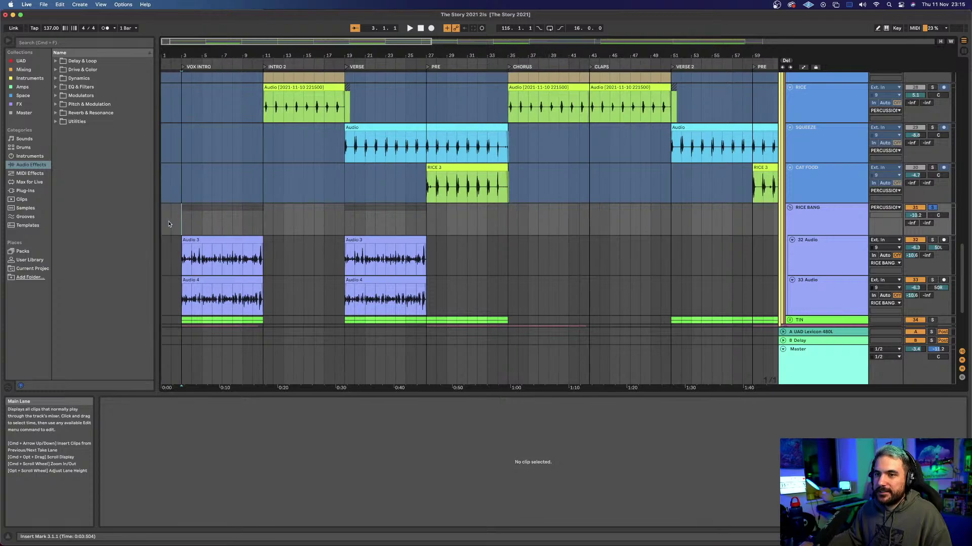
key(space)
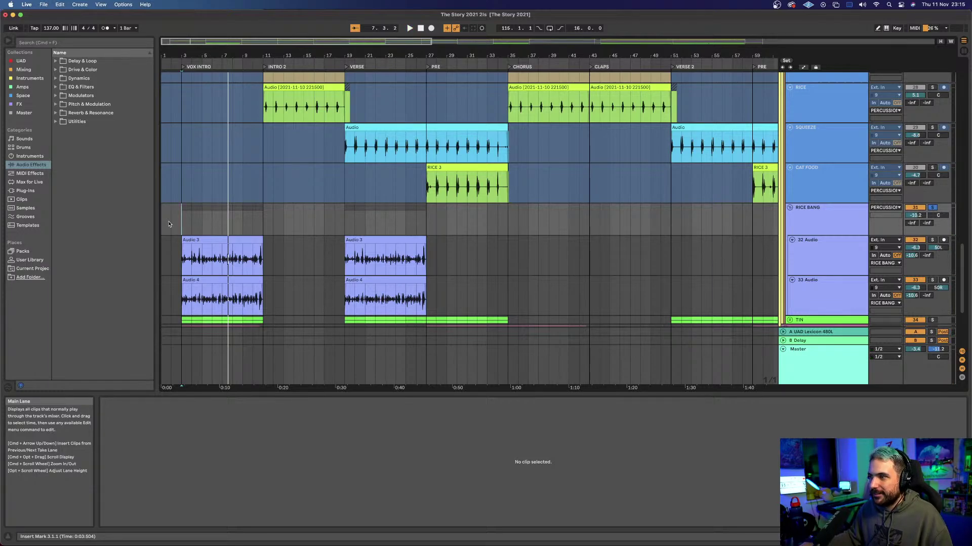
Step: Open the vox intro's Audio 3 clip for inspection and freeze the 32 Audio and 33 Audio tracks in RICE BANG
click(223, 255)
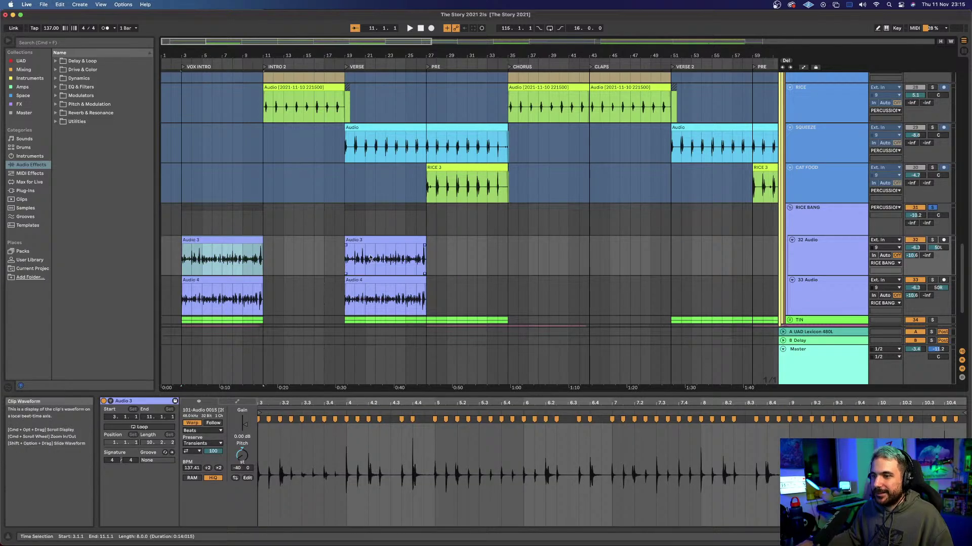
click(832, 252)
click(822, 298)
right_click(821, 263)
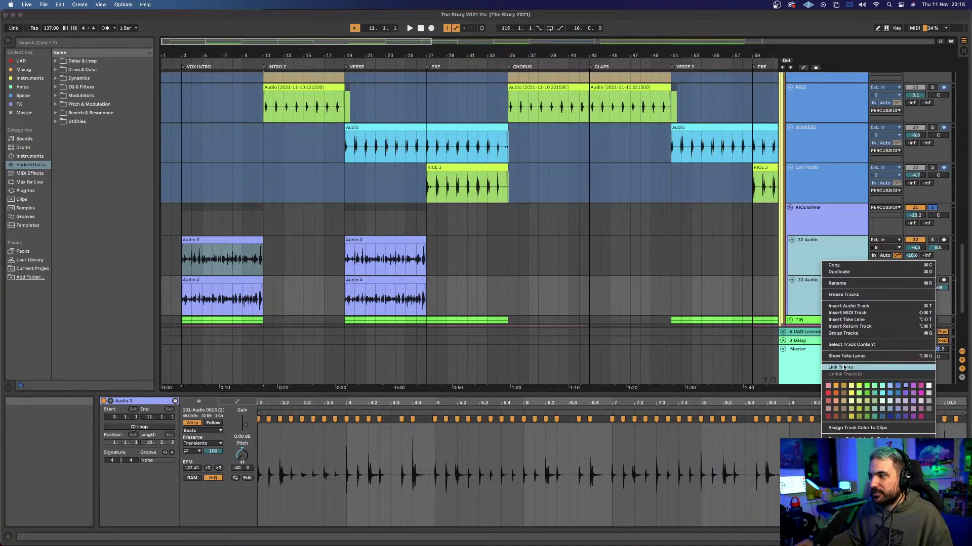
click(842, 296)
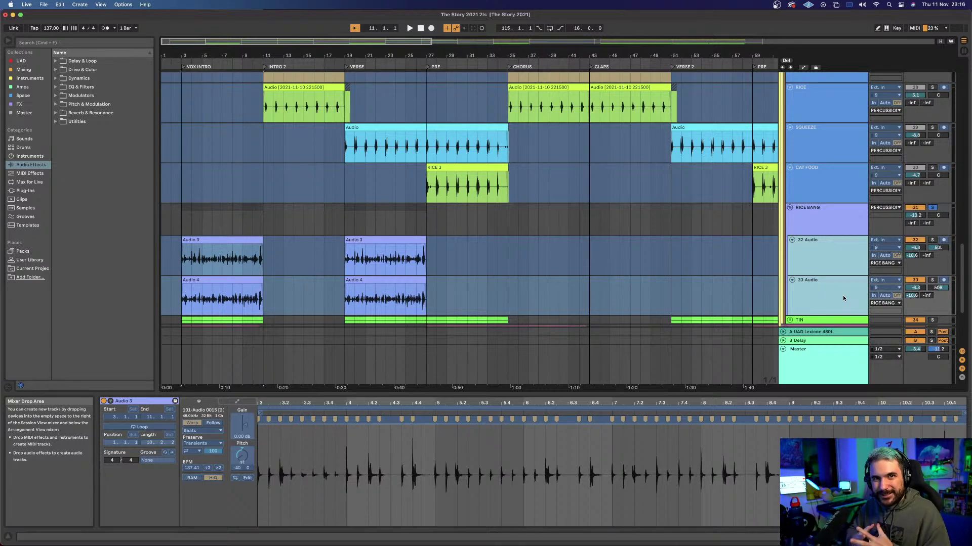
Step: Collapse RICE BANG, expand the TIN group and audition it soloed from the vox intro, bar 3
click(789, 208)
click(790, 216)
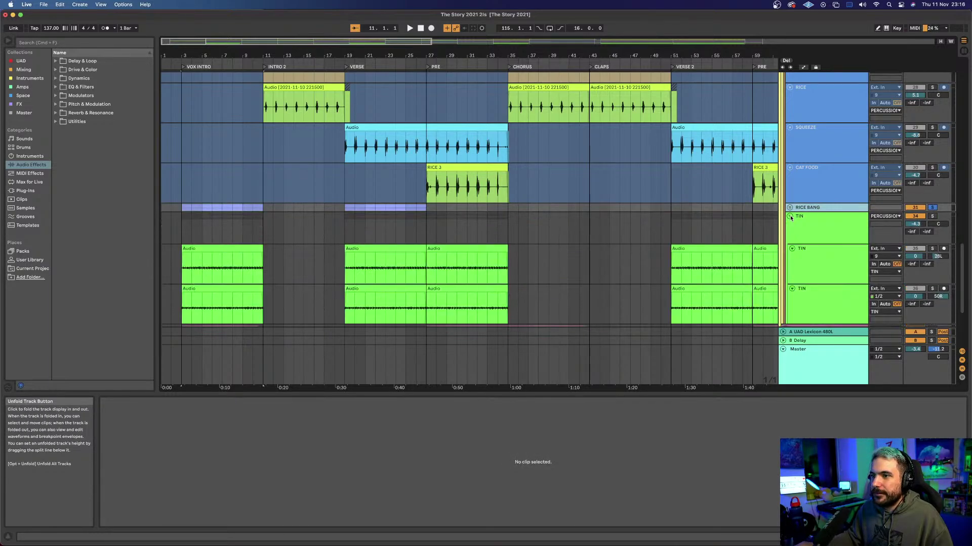
click(181, 230)
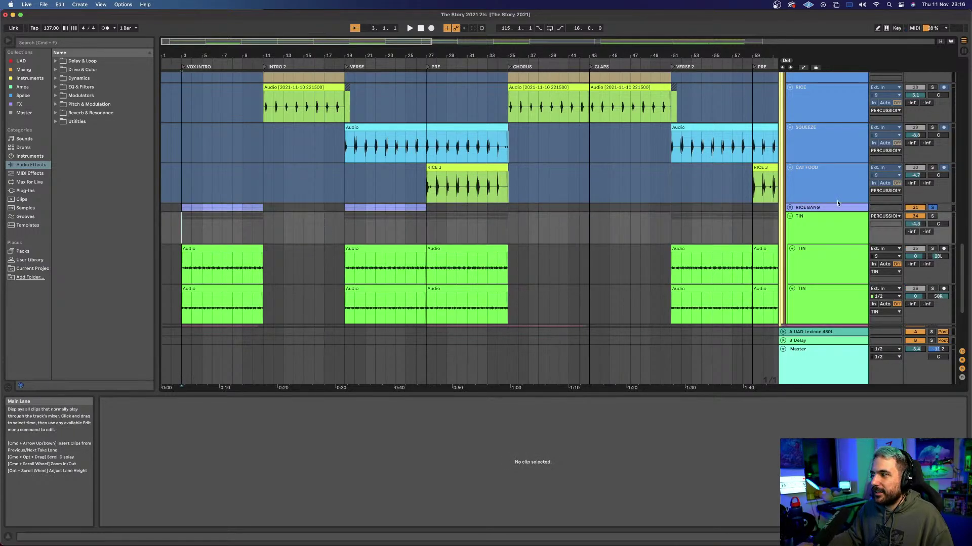
click(931, 216)
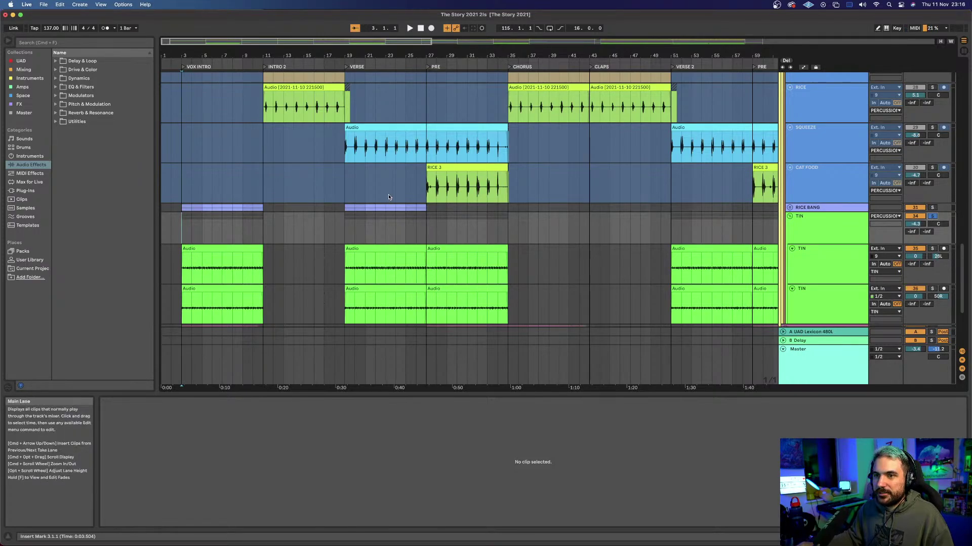
key(space)
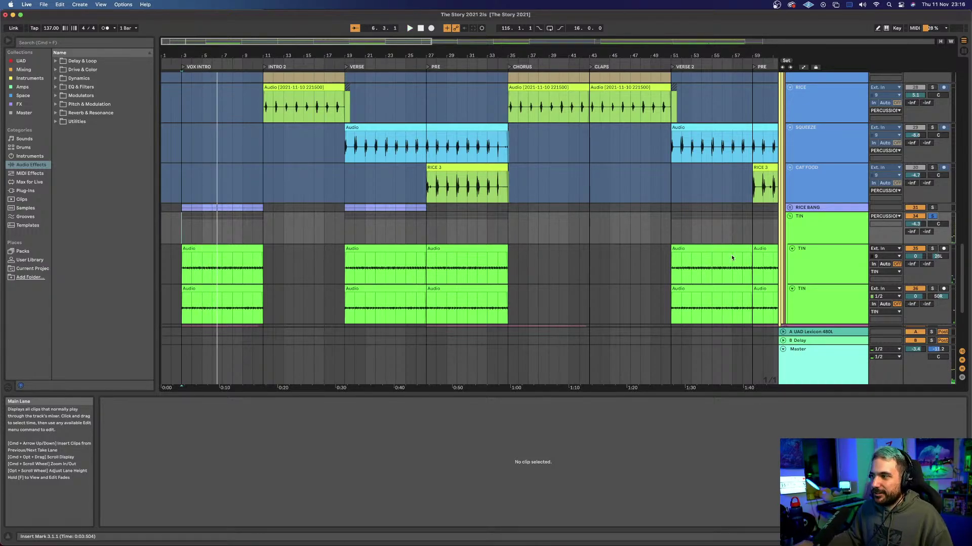
Step: Examine the upper TIN track's audio clips and their warp markers while auditioning TIN from bar 6
click(219, 259)
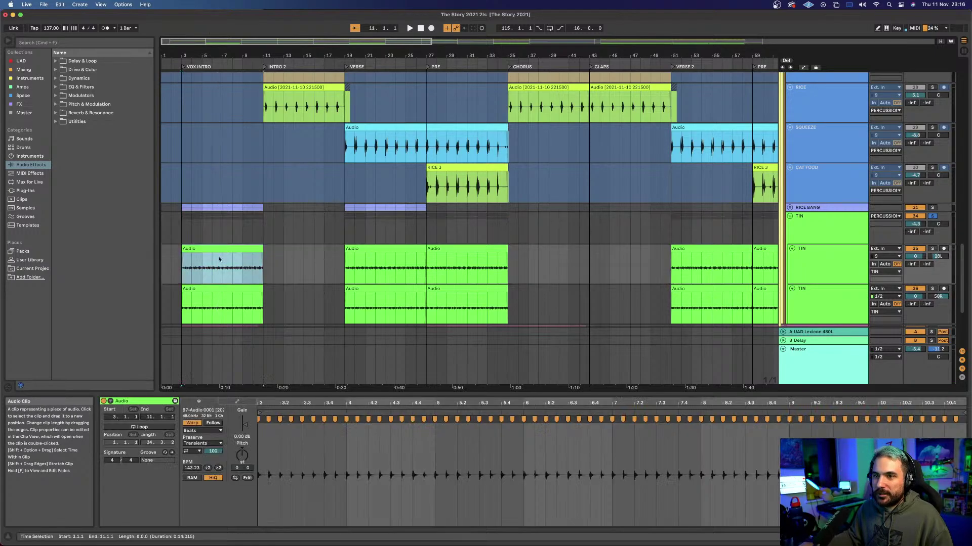
click(211, 293)
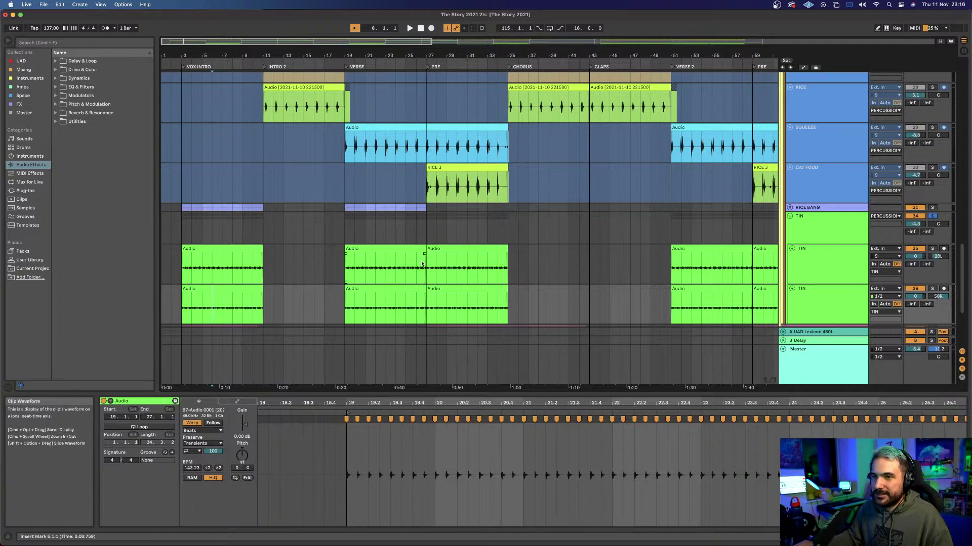
key(space)
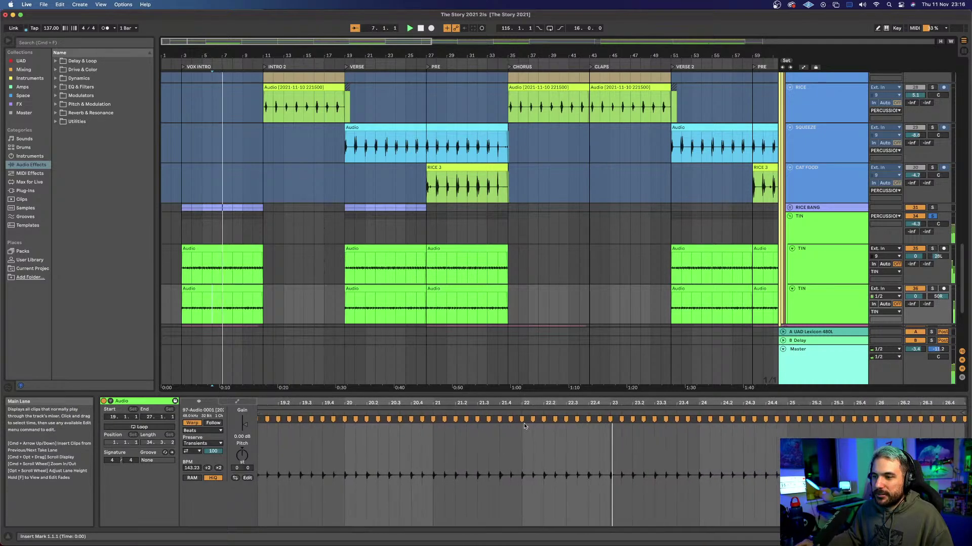
key(space)
key(space)
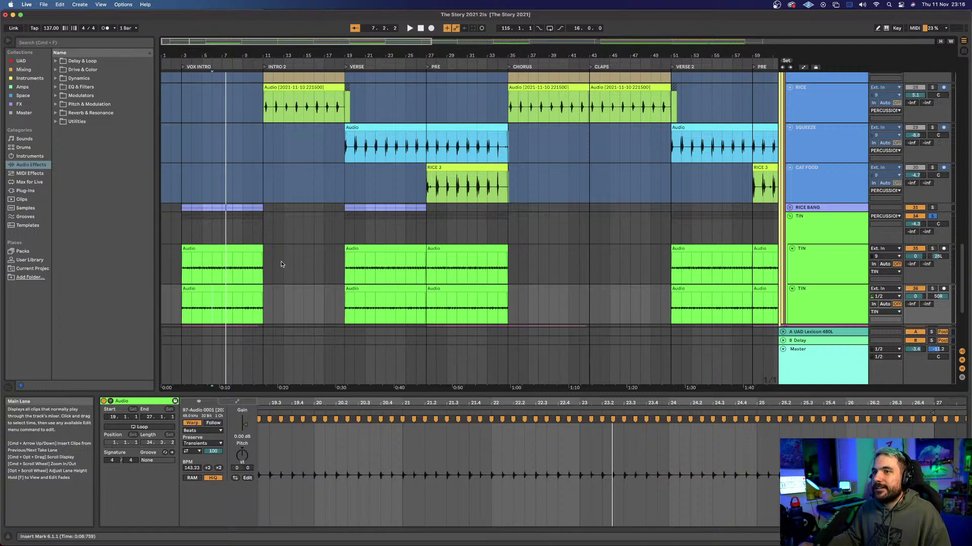
Step: Audition the TICK track soloed from bar 6 for comparison with TIN, and clear the solo
scroll(263, 255, up, 10)
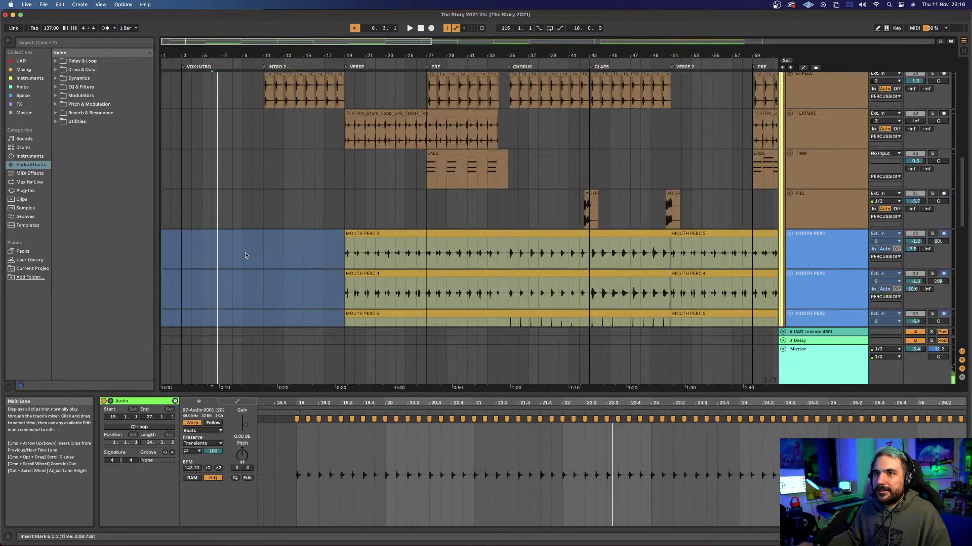
scroll(245, 253, up, 10)
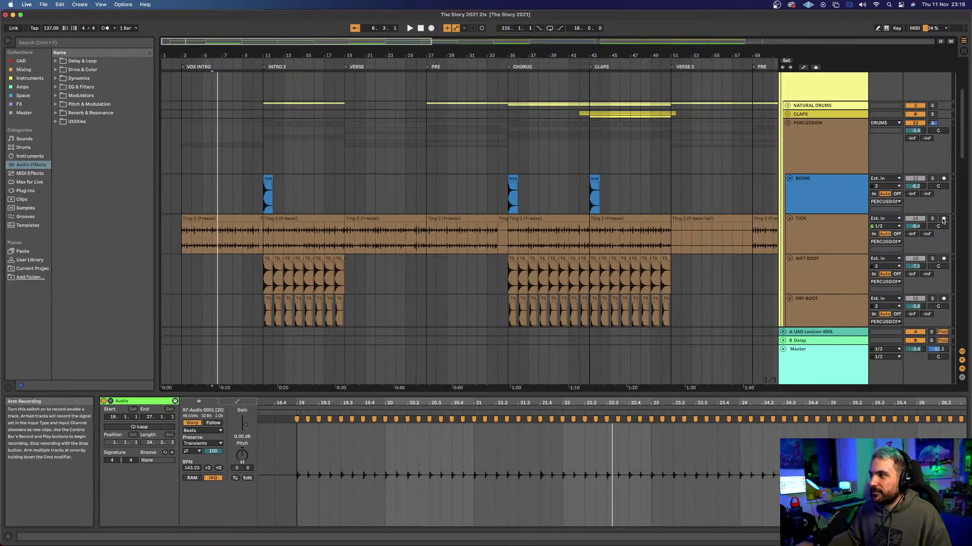
click(932, 218)
key(space)
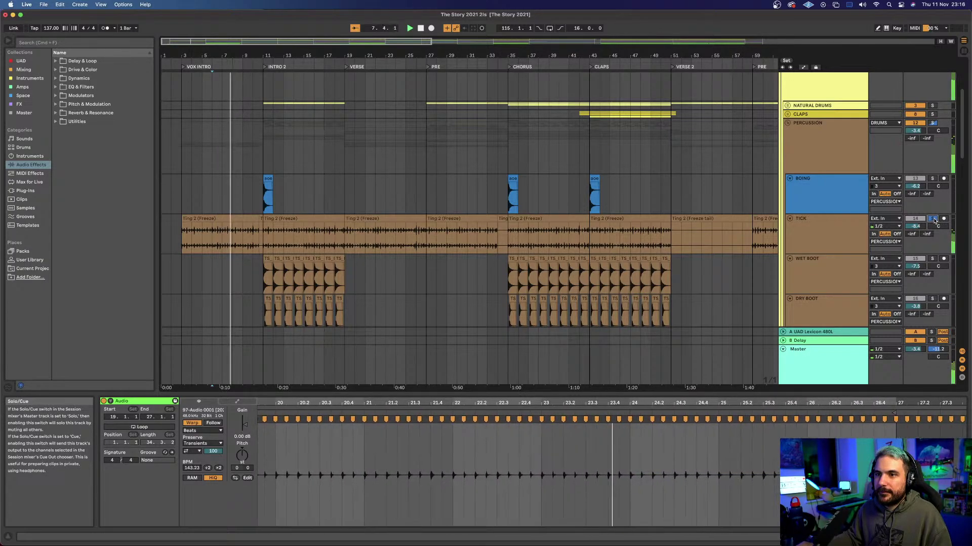
scroll(632, 226, down, 1)
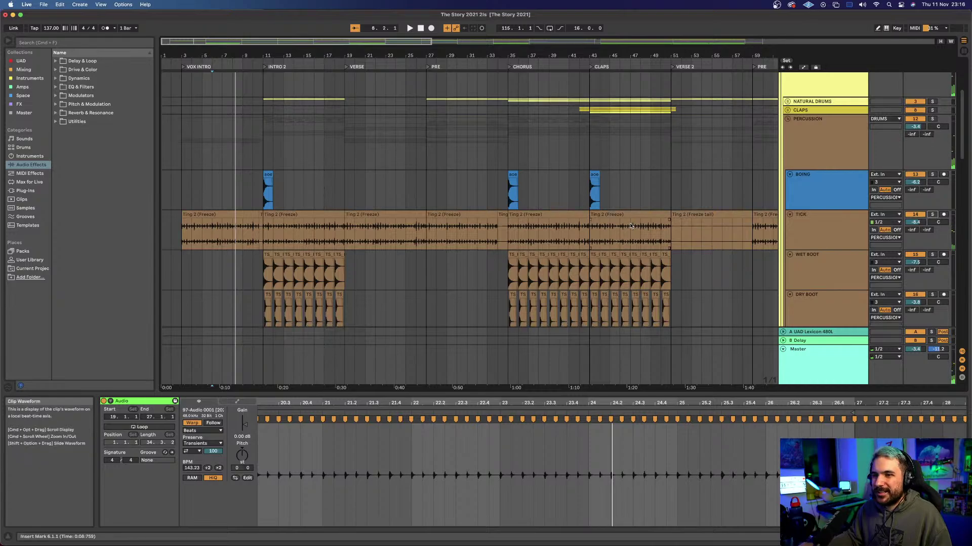
Step: Freeze both audio tracks inside the TIN group
scroll(631, 226, down, 15)
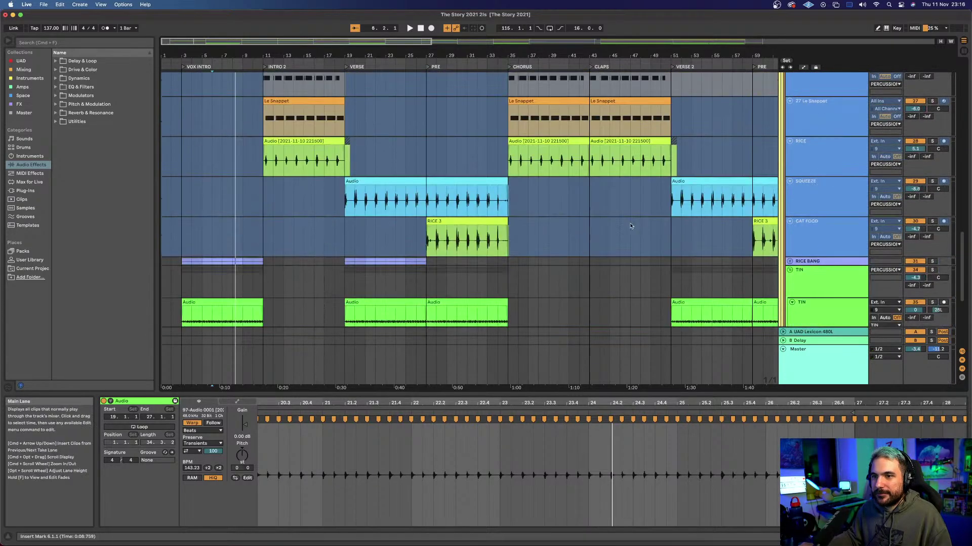
scroll(631, 226, down, 5)
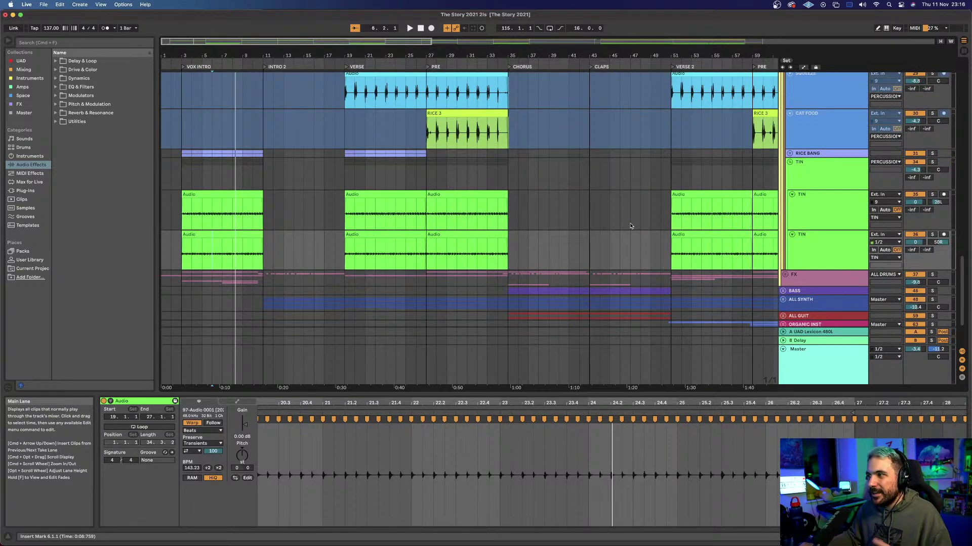
click(822, 217)
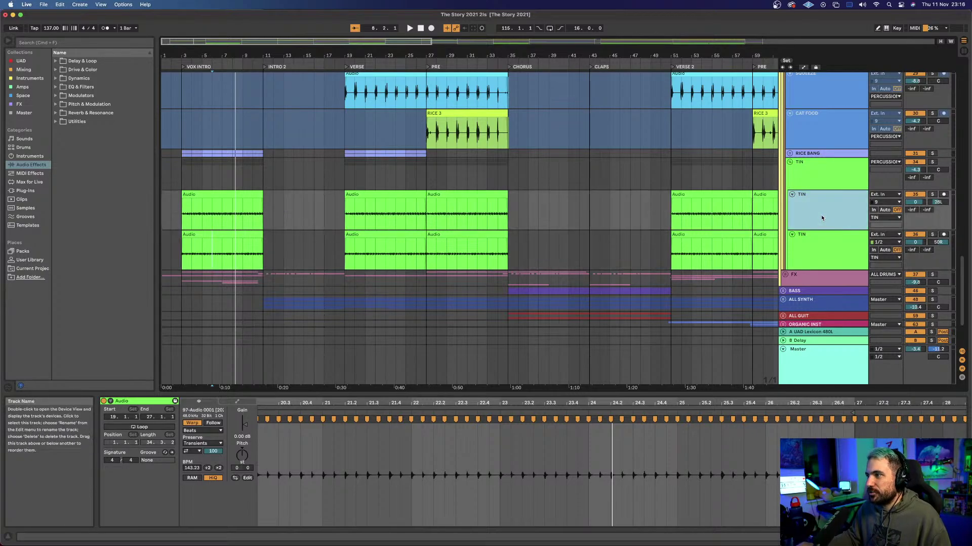
click(815, 250)
right_click(815, 250)
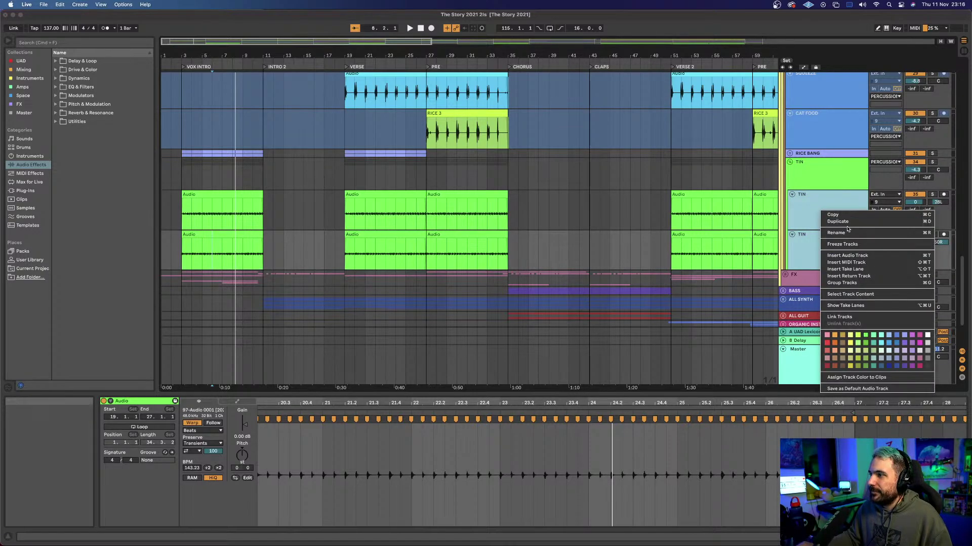
click(840, 243)
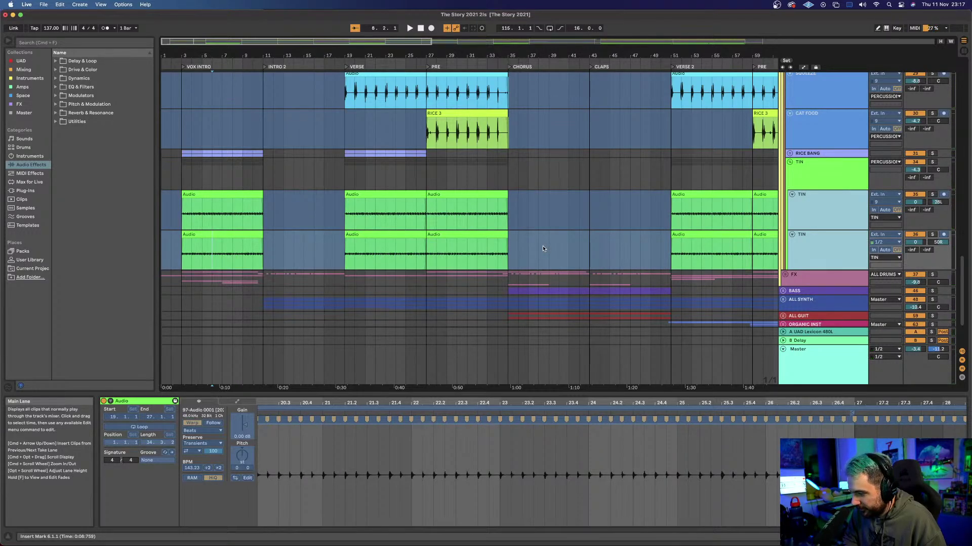
Step: Collapse the TIN group, expand the FX group and look through its tracks
click(789, 162)
click(786, 171)
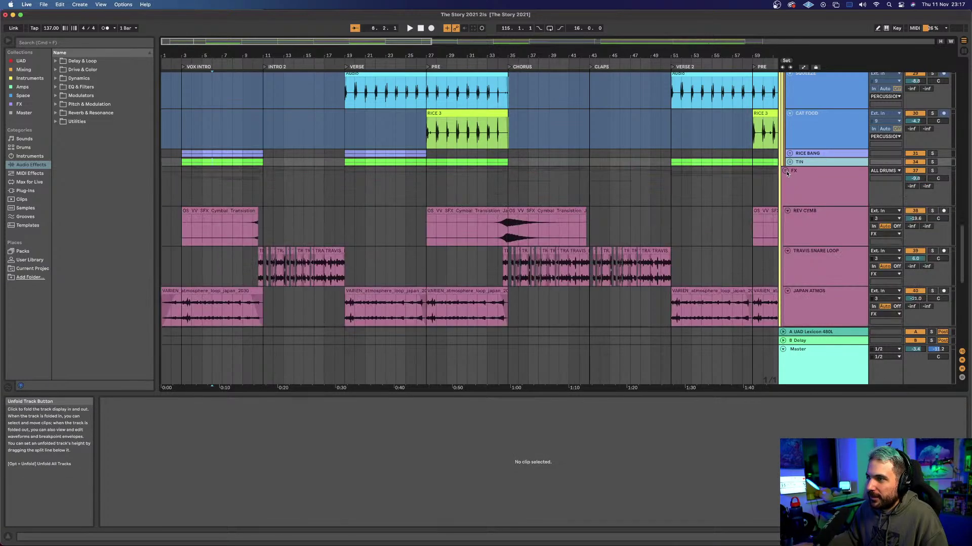
scroll(243, 233, down, 4)
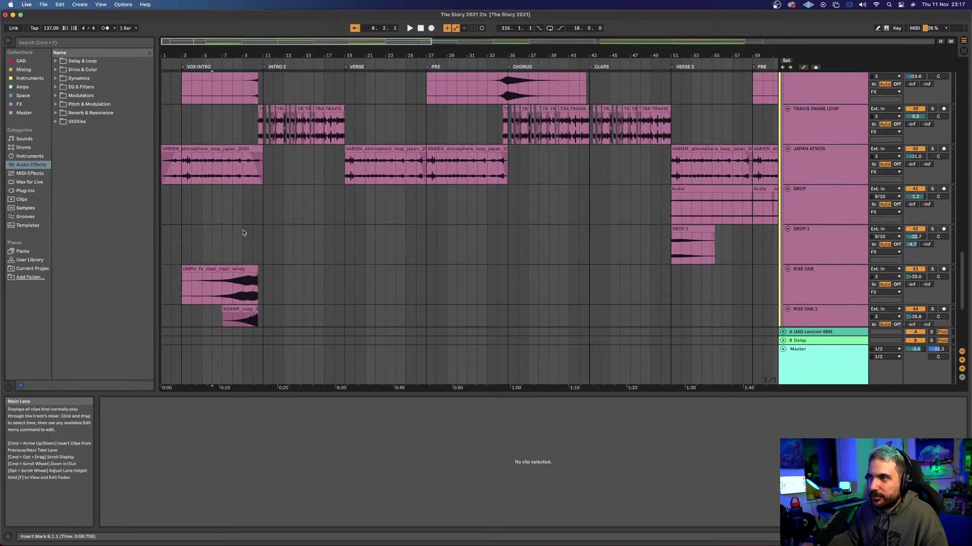
scroll(243, 233, up, 2)
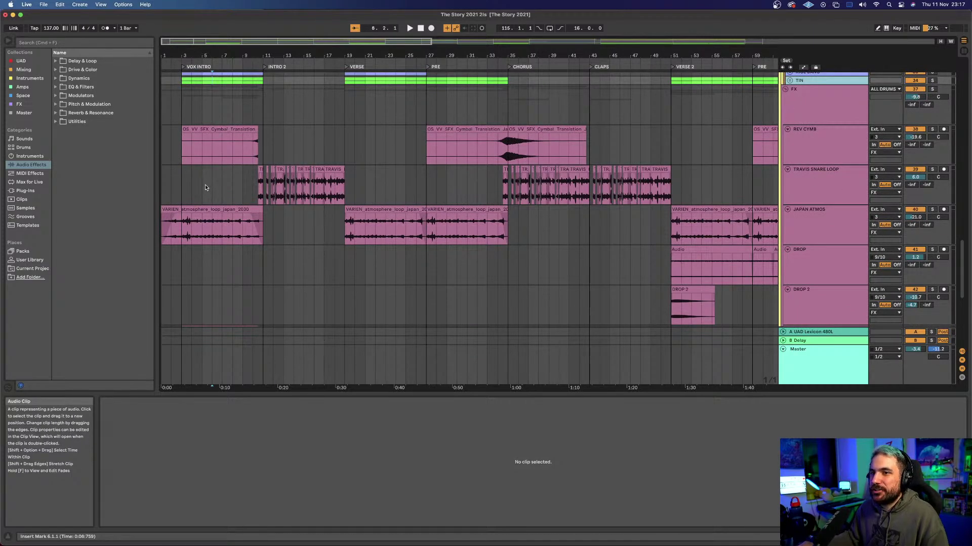
Step: Audition the JAPAN ATMOS track soloed from bar 1
click(192, 187)
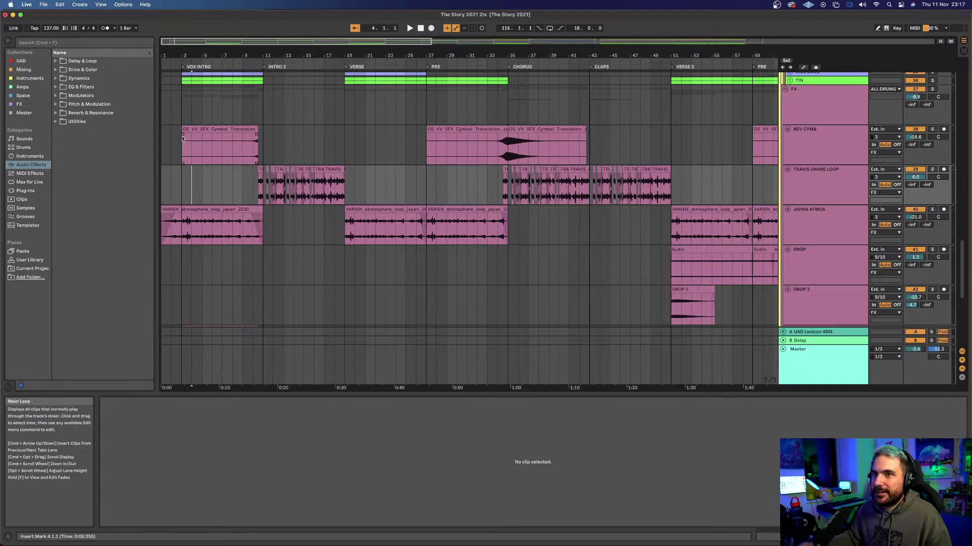
click(161, 148)
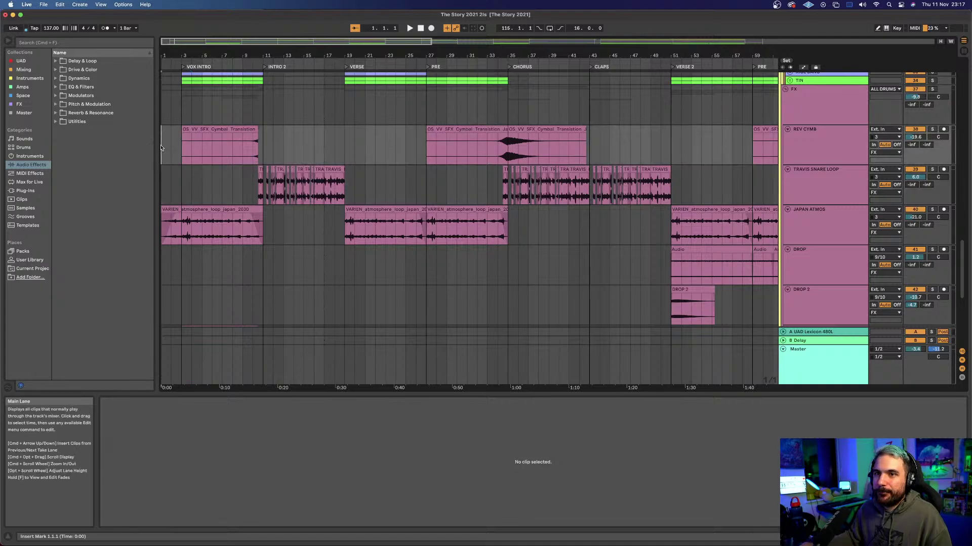
click(930, 210)
key(space)
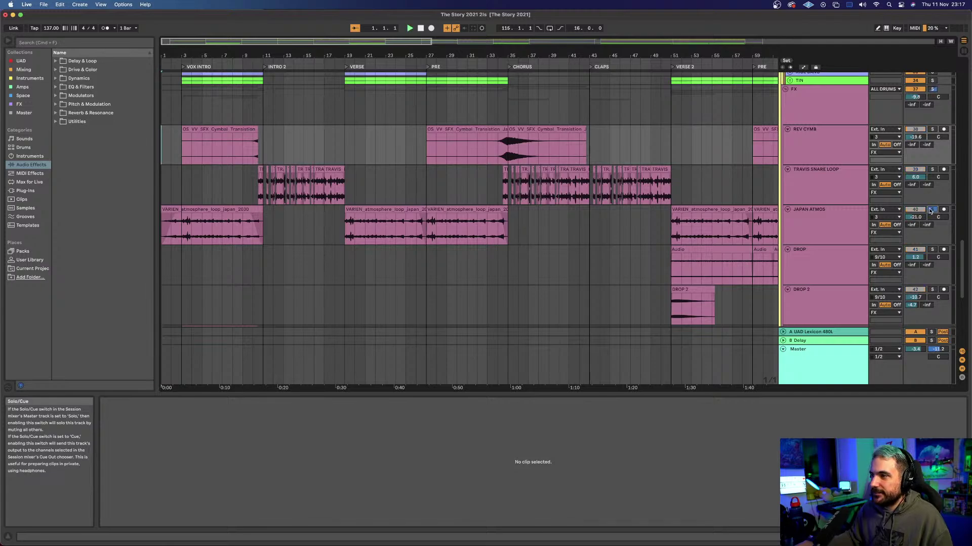
Step: Show the JAPAN ATMOS device chain with its Auto Filter and open the Cassette plug-in's window
click(830, 221)
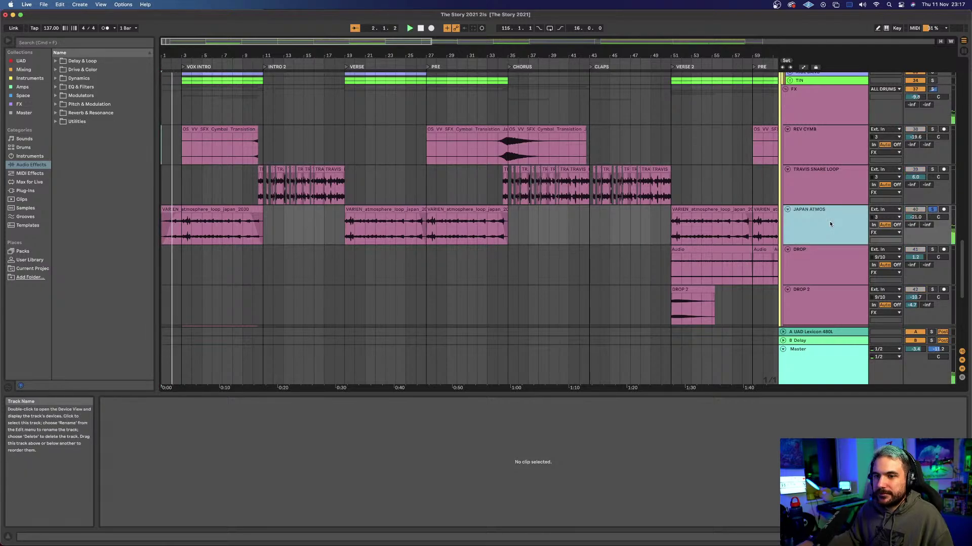
double_click(830, 223)
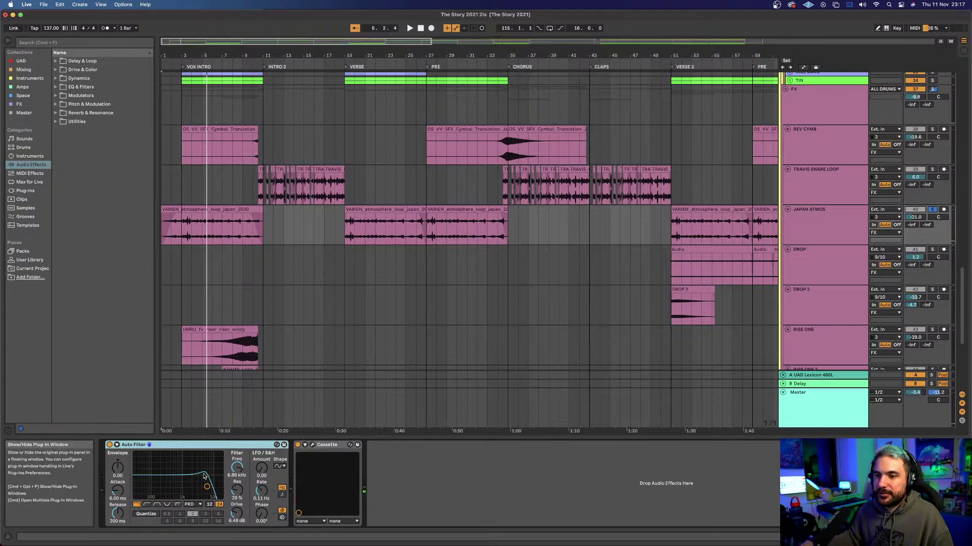
click(313, 446)
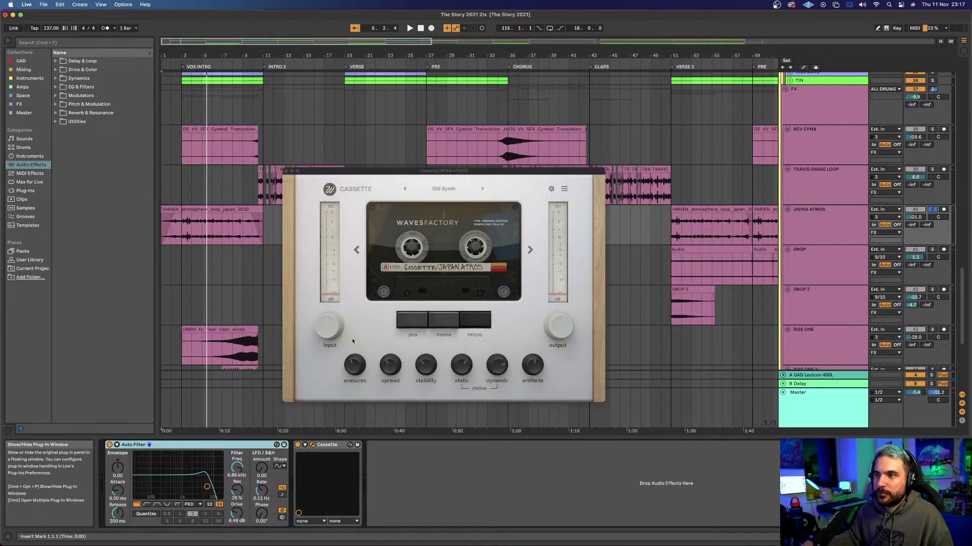
Step: View the Cassette plug-in's version and credits information and close its window
click(329, 189)
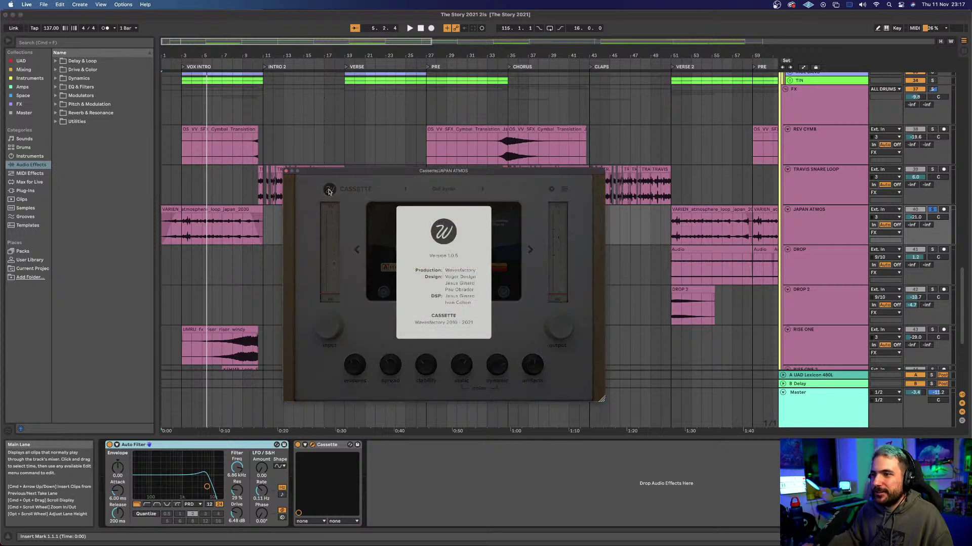
click(350, 197)
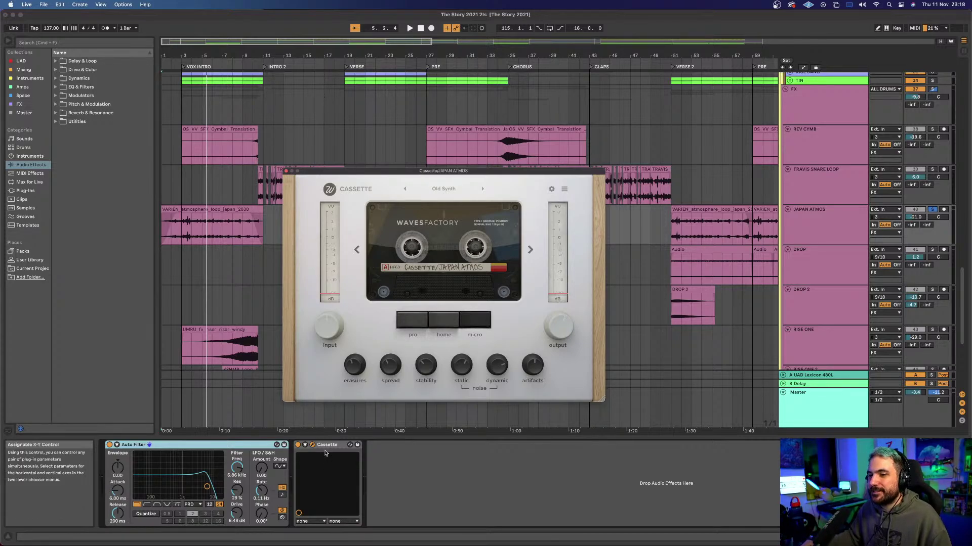
click(339, 406)
click(285, 171)
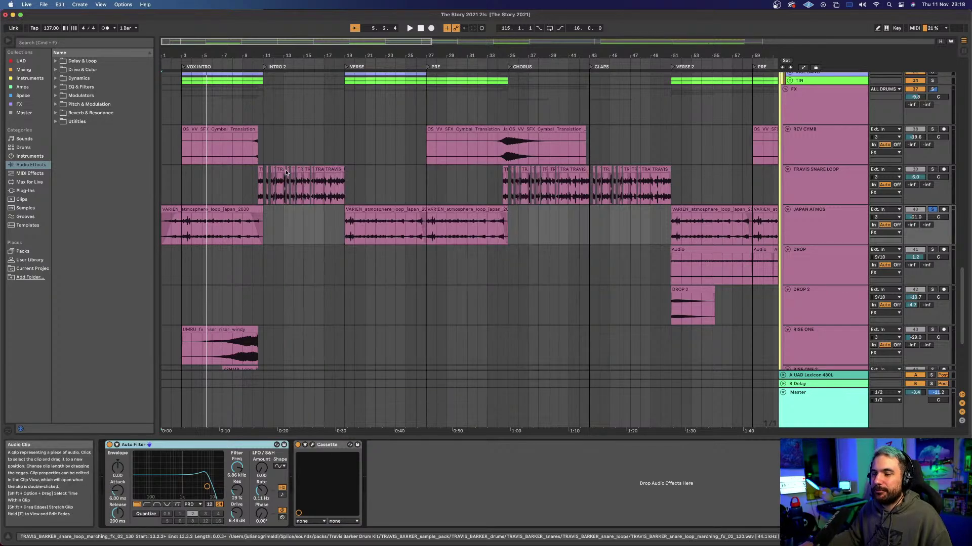
Step: Solo the TRAVIS SNARE LOOP track, show its device chain and audition it from bar 11
click(263, 140)
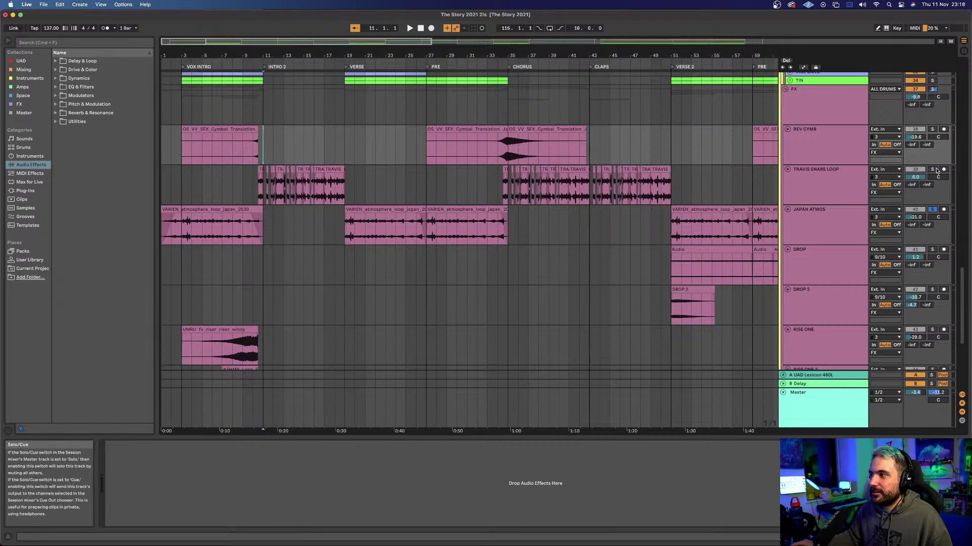
click(836, 179)
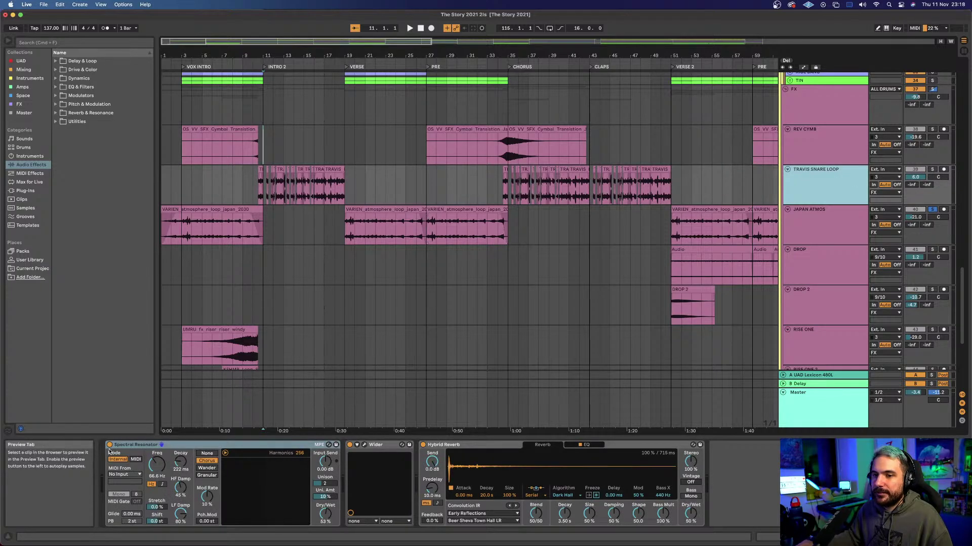
click(932, 170)
key(space)
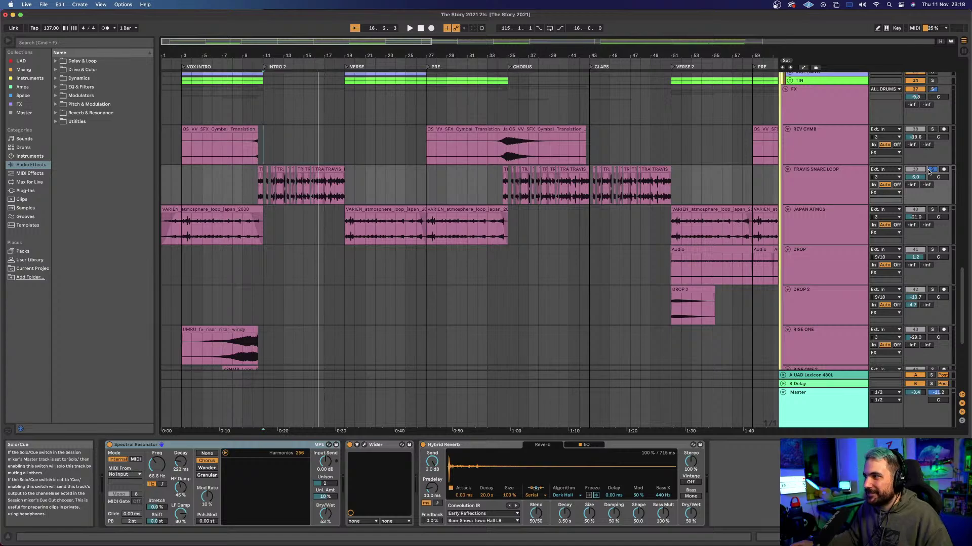
Step: Bypass Spectral Resonator, Wider and Hybrid Reverb on TRAVIS SNARE LOOP and audition the dry loop from bar 11
click(110, 446)
click(350, 446)
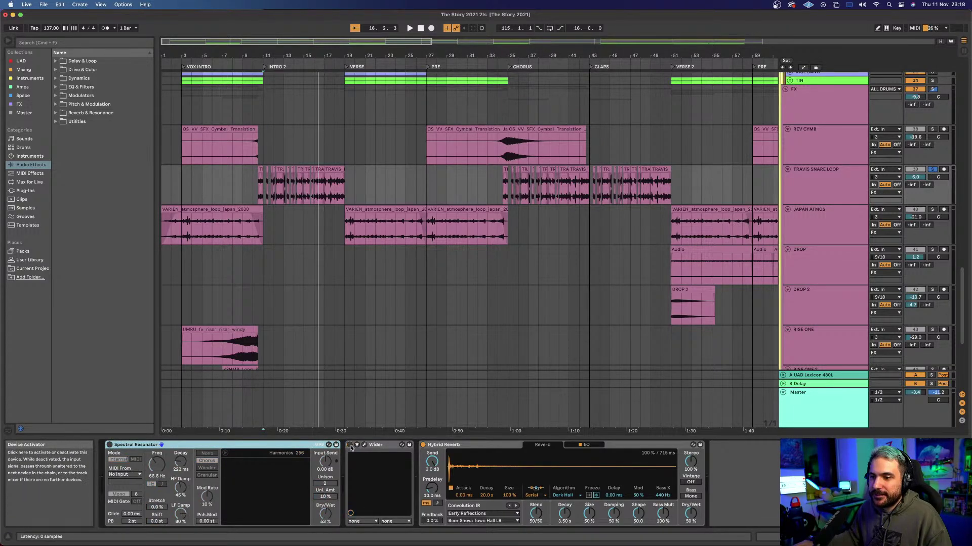
click(424, 445)
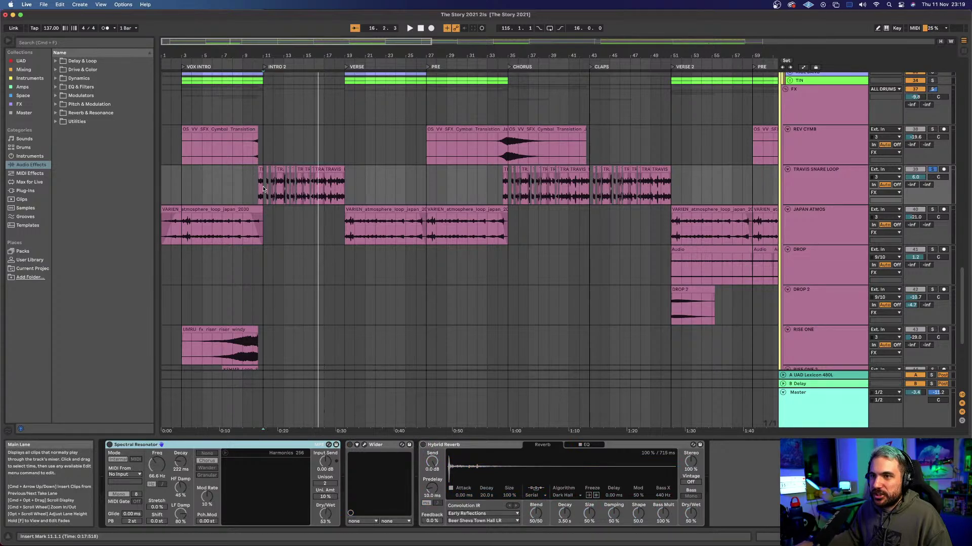
key(space)
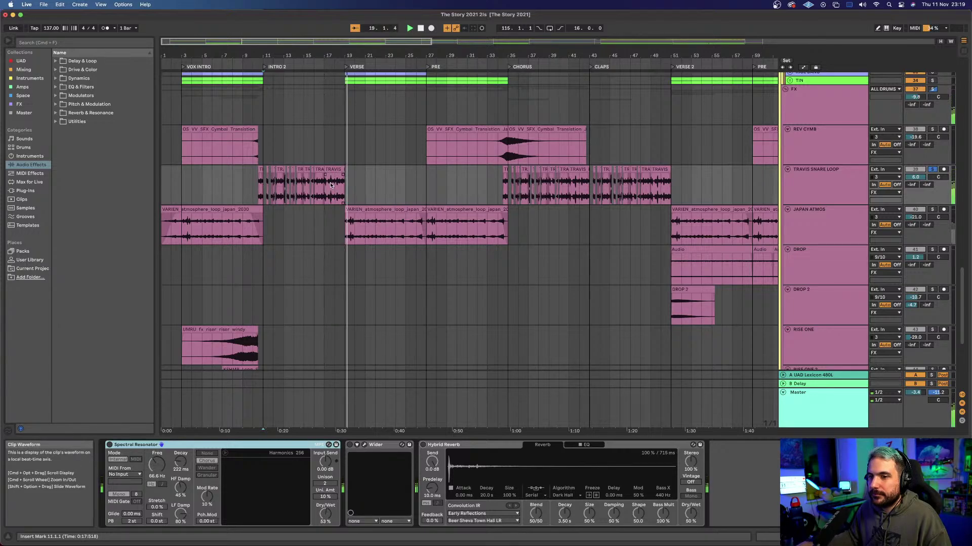
Step: Open the TRAVIS SNARE LOOP clip at bar 17 and display its clip transposition envelope
click(804, 188)
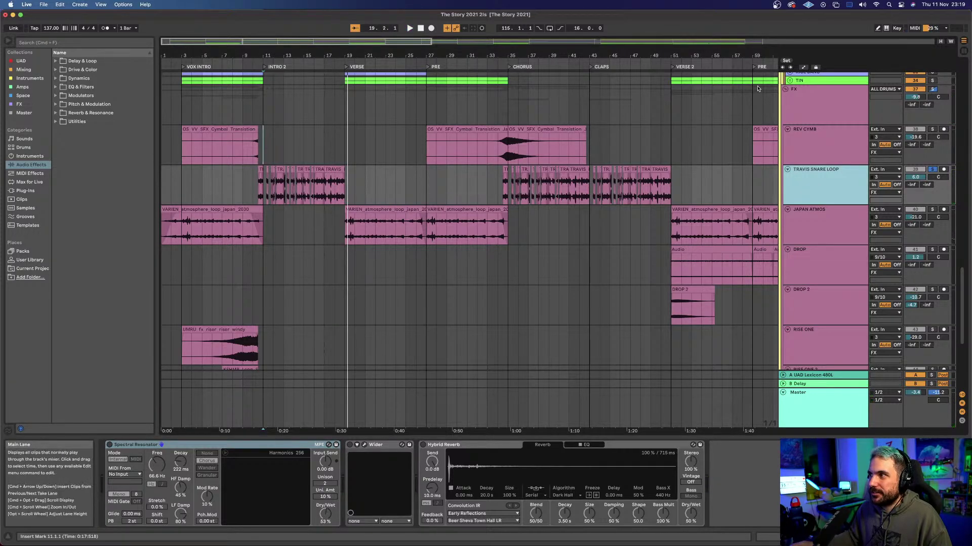
click(271, 192)
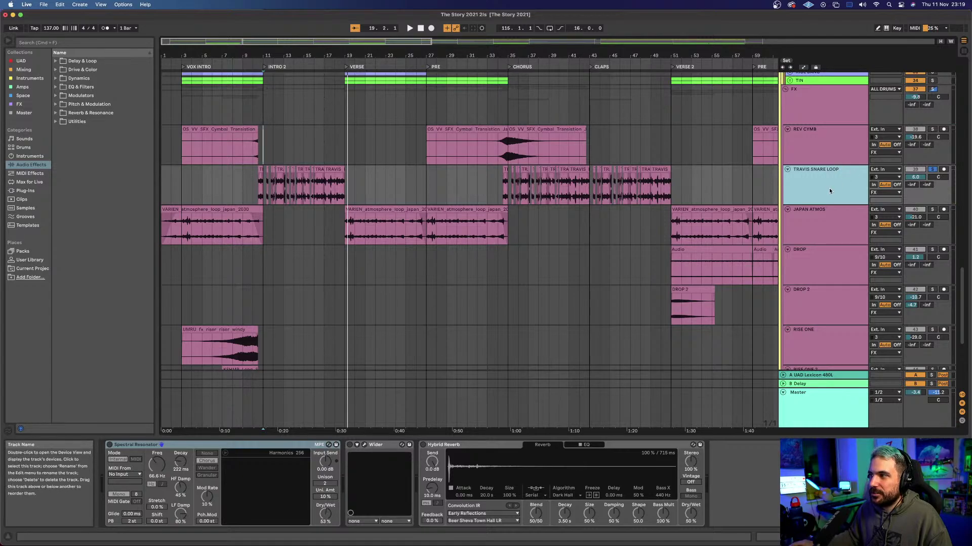
click(330, 170)
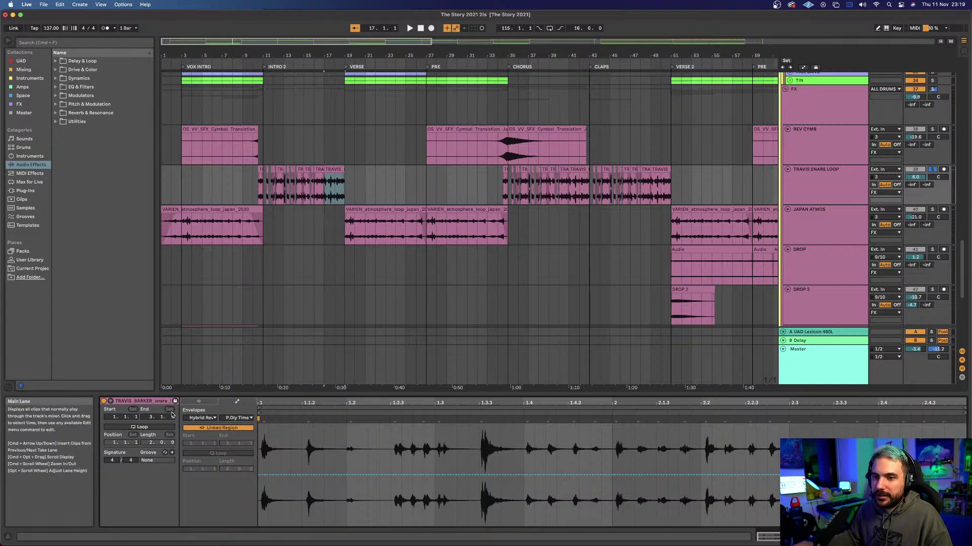
click(198, 402)
click(234, 402)
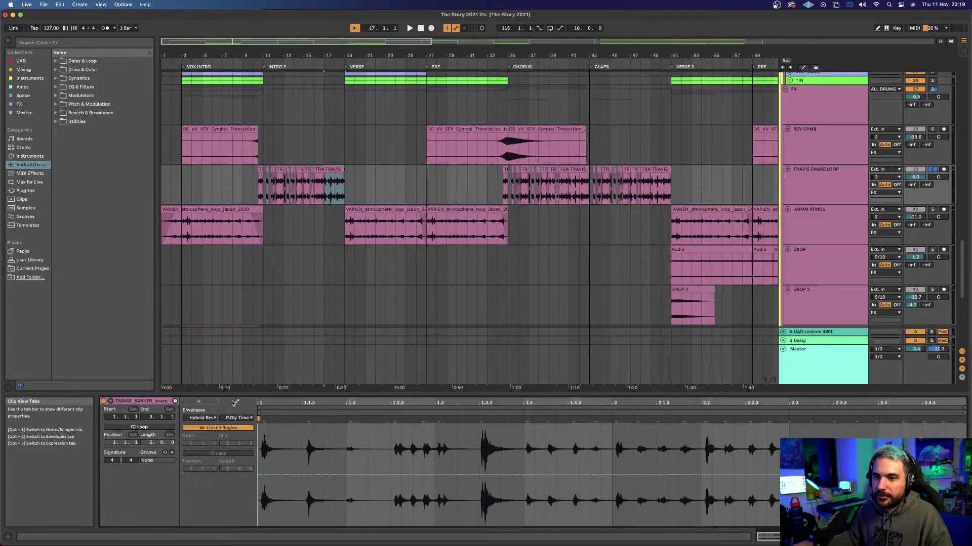
click(236, 417)
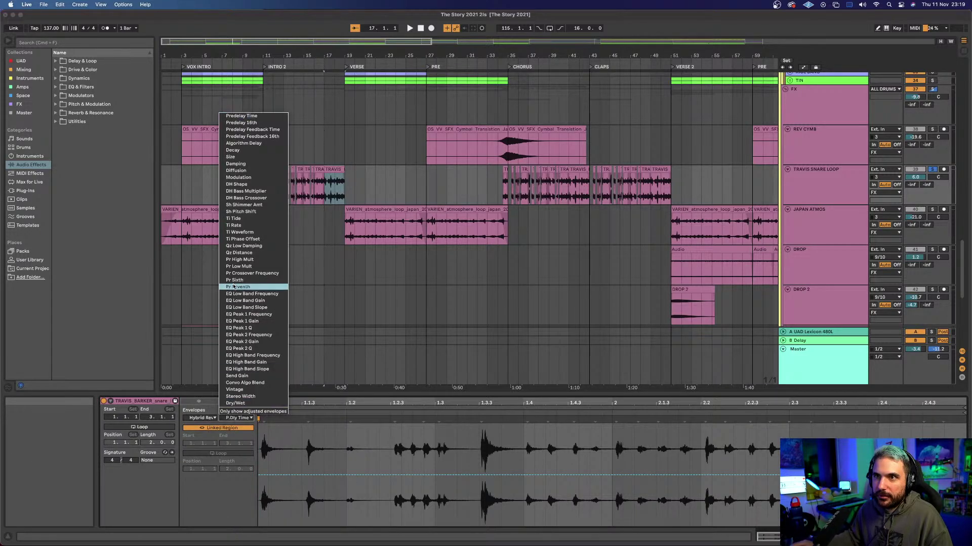
click(208, 413)
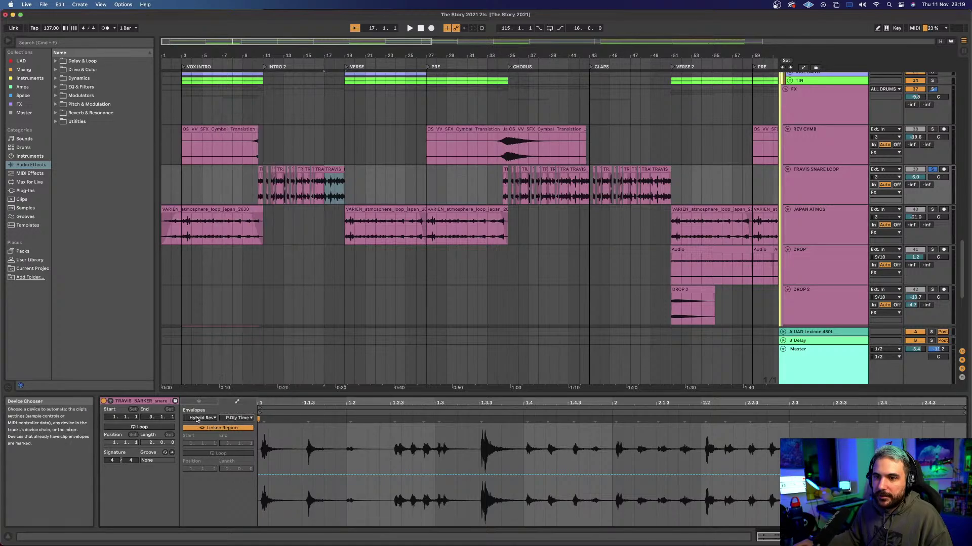
click(197, 419)
click(194, 425)
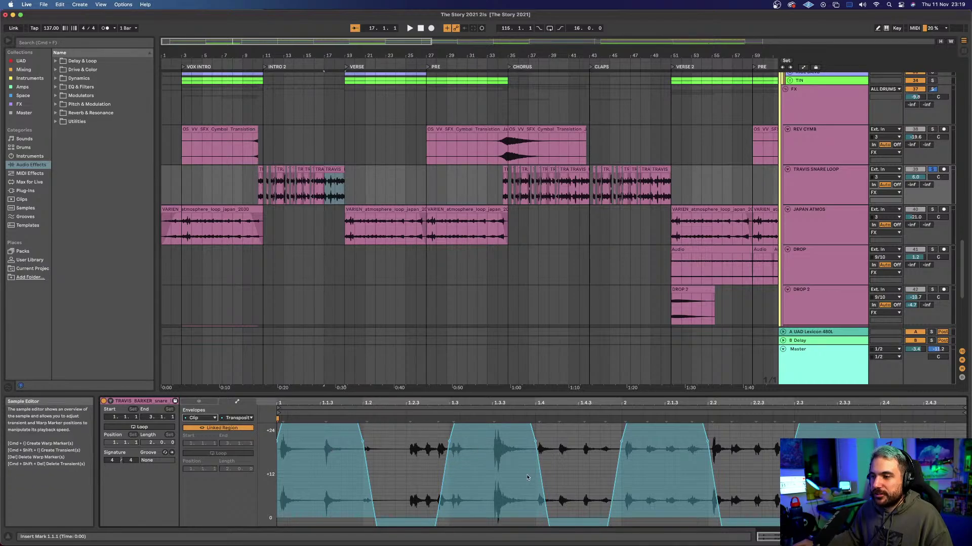
Step: Compare the snare loop clip's sample and pitch settings with its transposition envelope
click(199, 402)
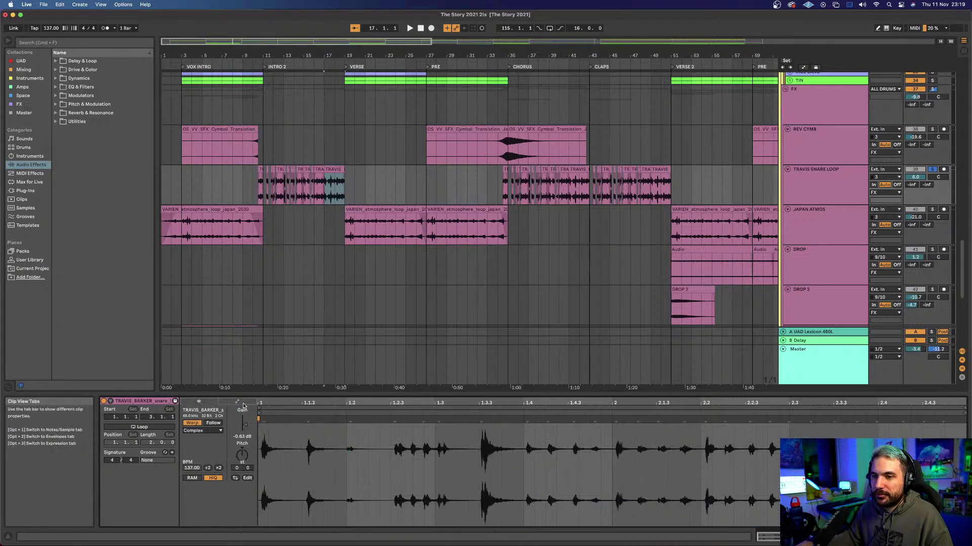
click(223, 403)
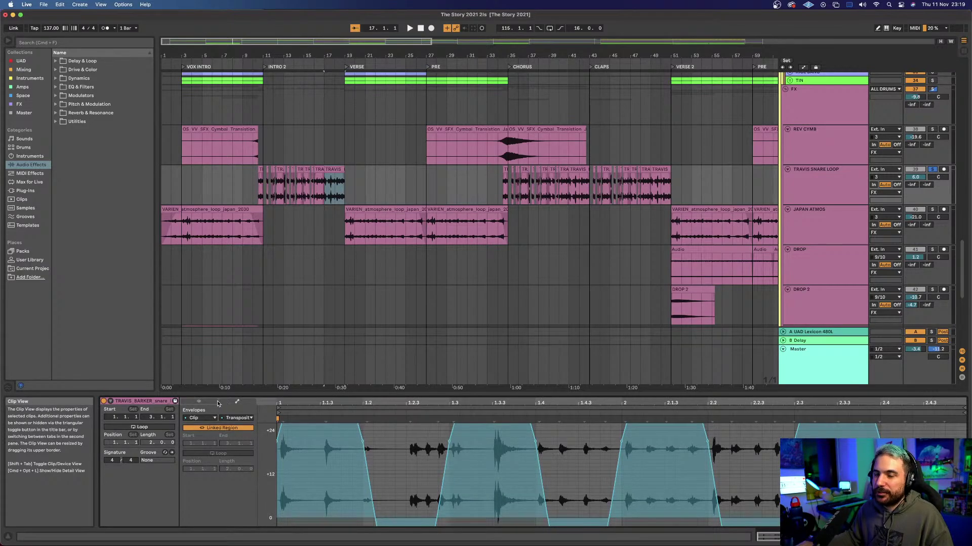
click(213, 403)
click(220, 404)
click(199, 402)
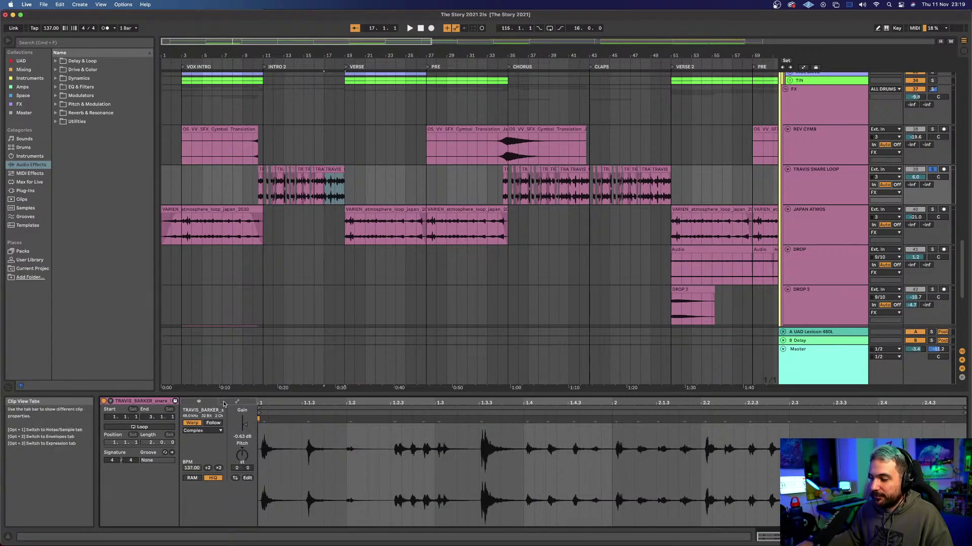
click(225, 403)
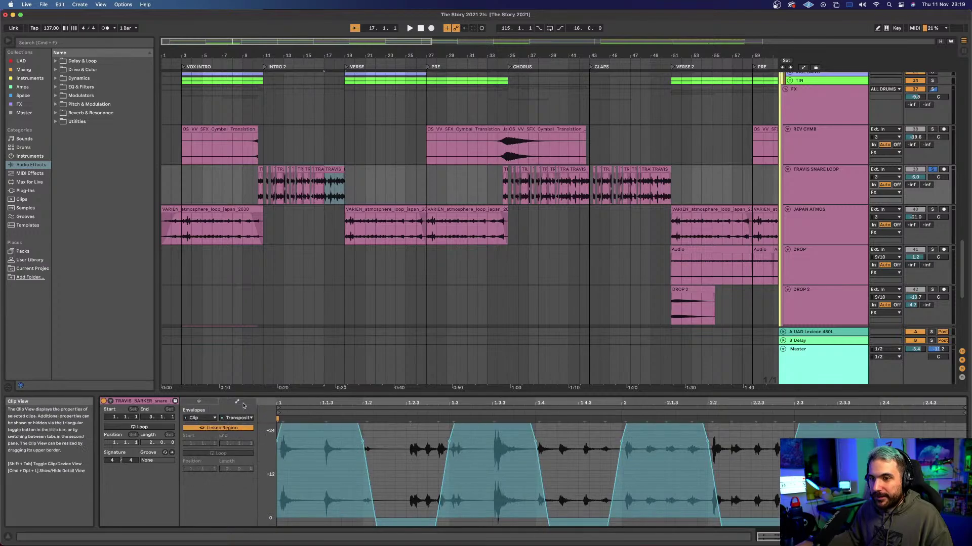
click(205, 403)
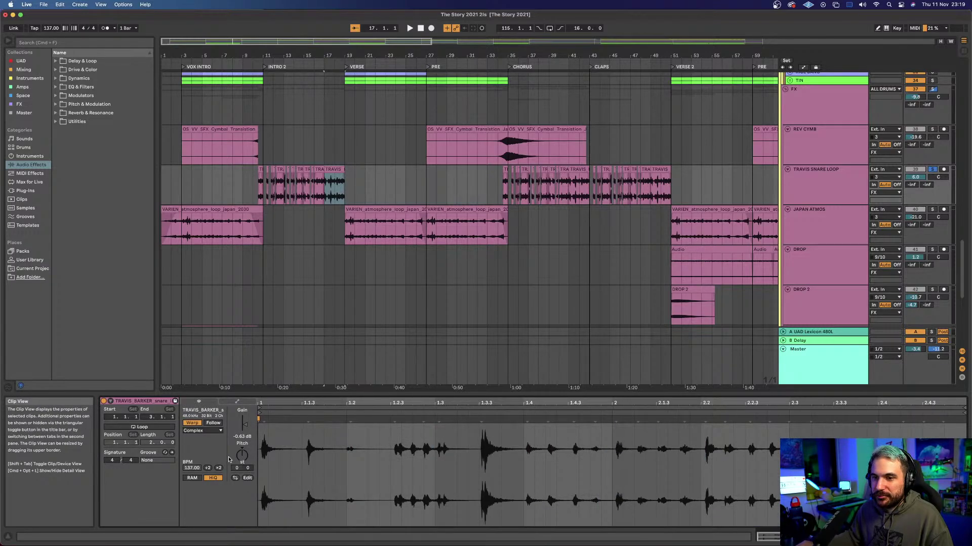
click(234, 402)
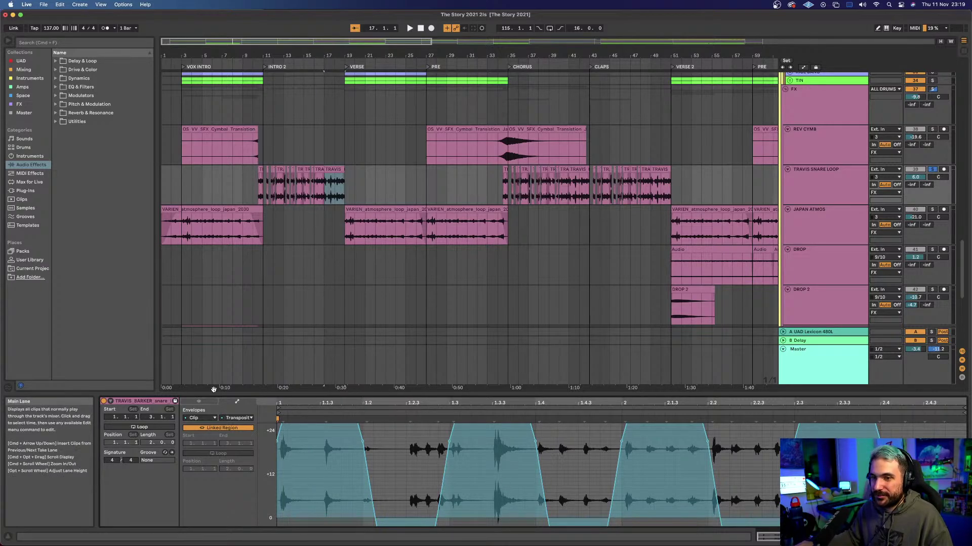
click(201, 402)
click(235, 402)
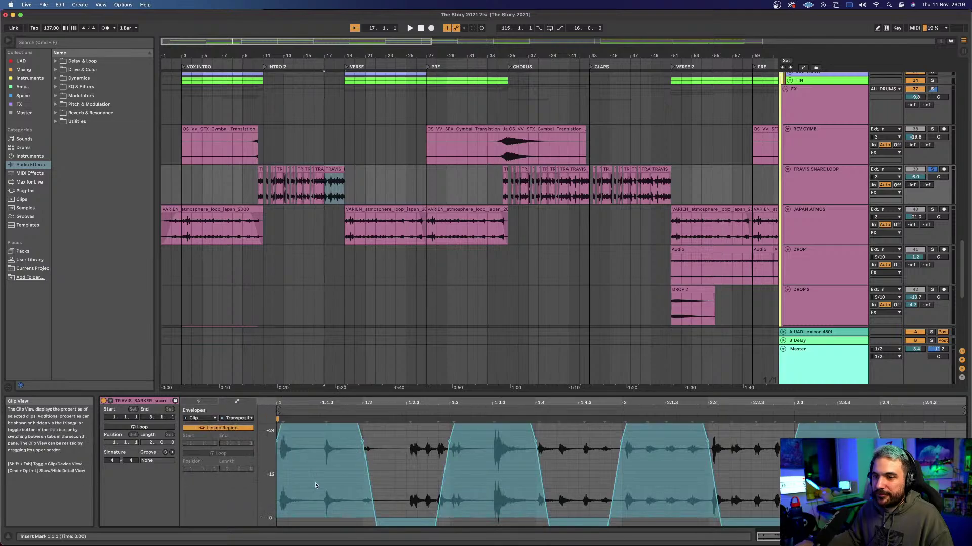
Step: Audition the dry snare loop from bar 15 and bring up the TRAVIS SNARE LOOP device chain
click(302, 145)
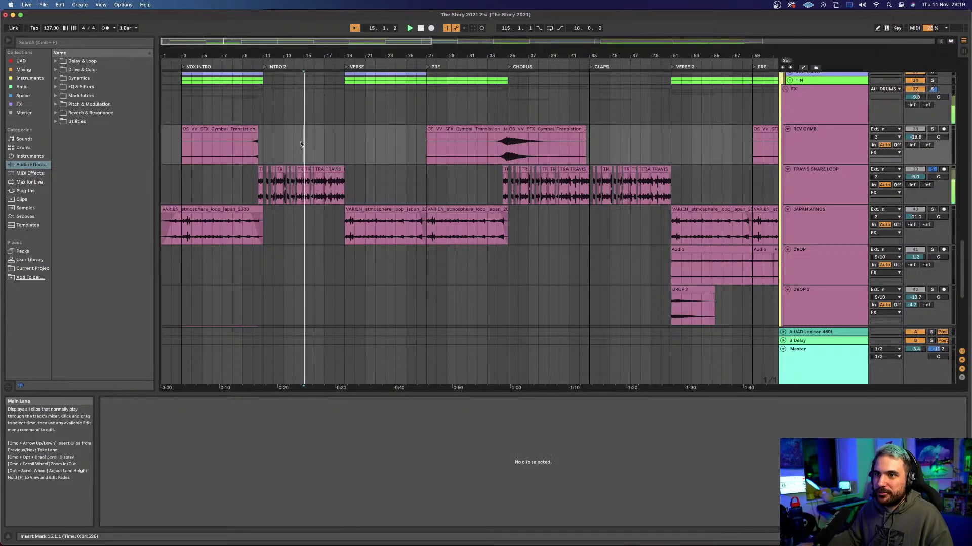
key(space)
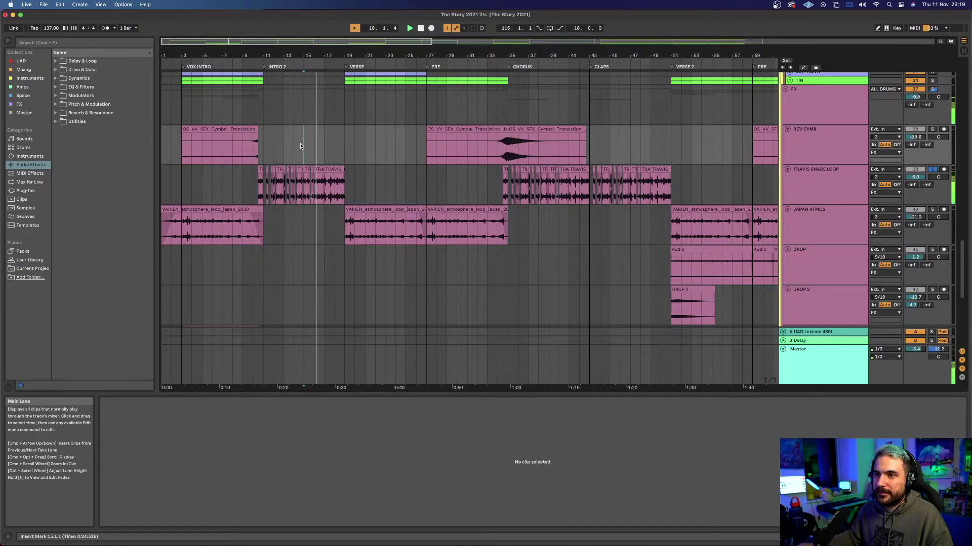
click(806, 196)
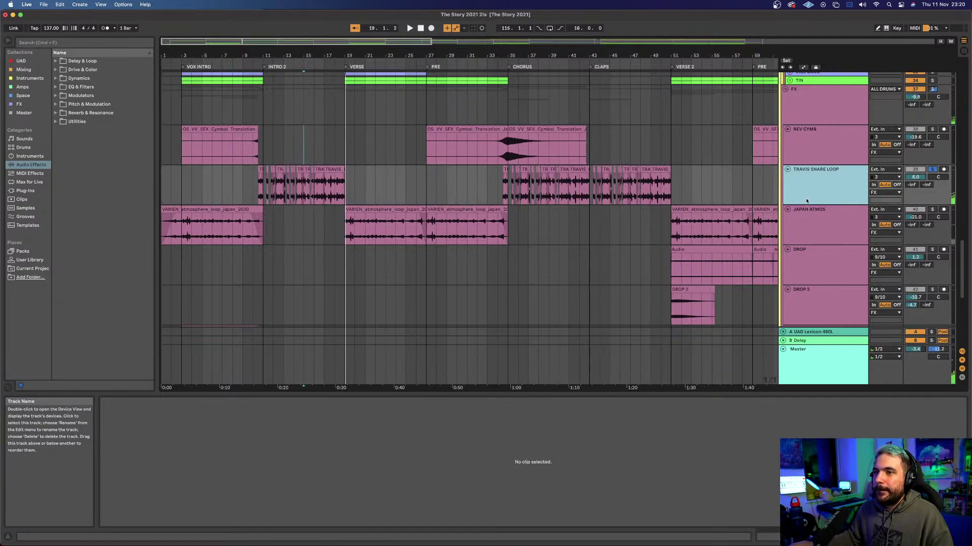
double_click(804, 201)
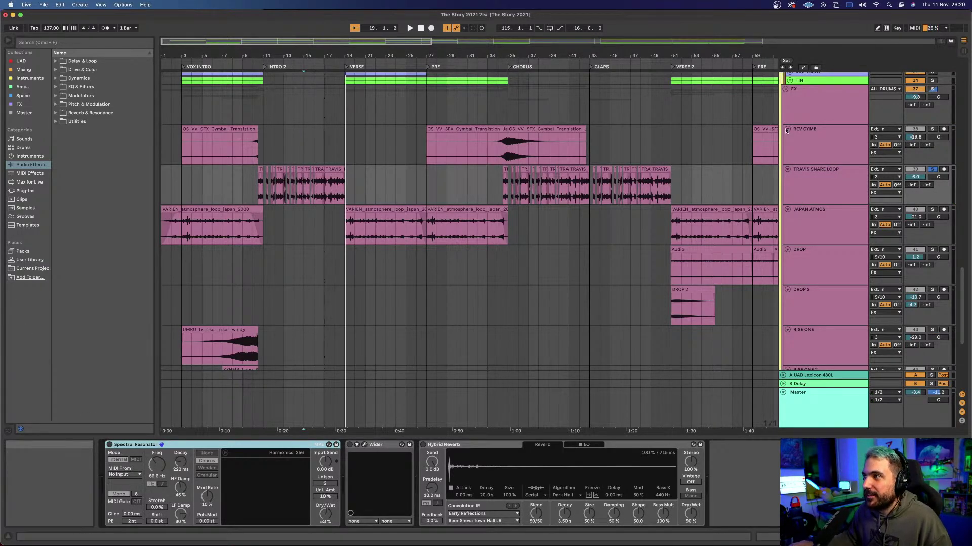
Step: Show the JAPAN ATMOS device chain, look at the Cassette plug-in's window and close it
click(801, 260)
click(808, 233)
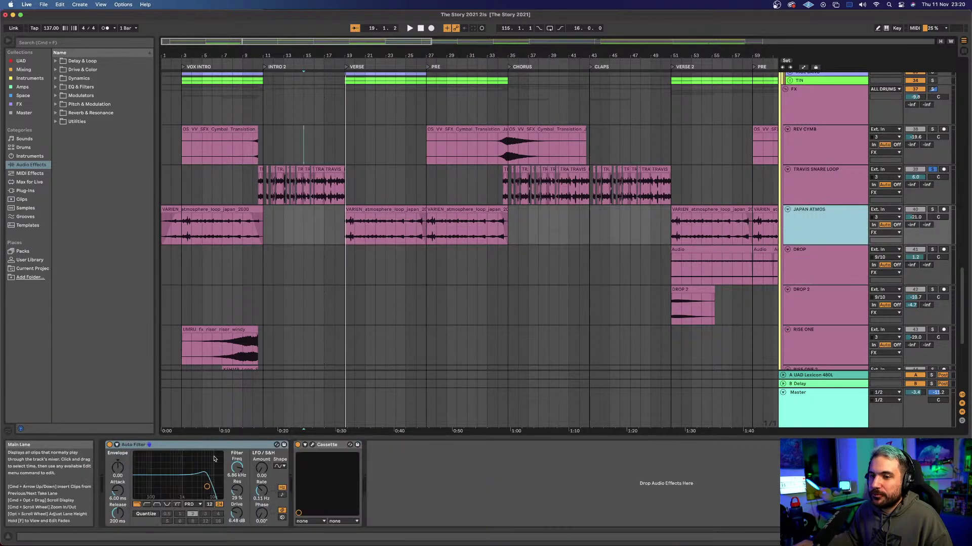
click(313, 445)
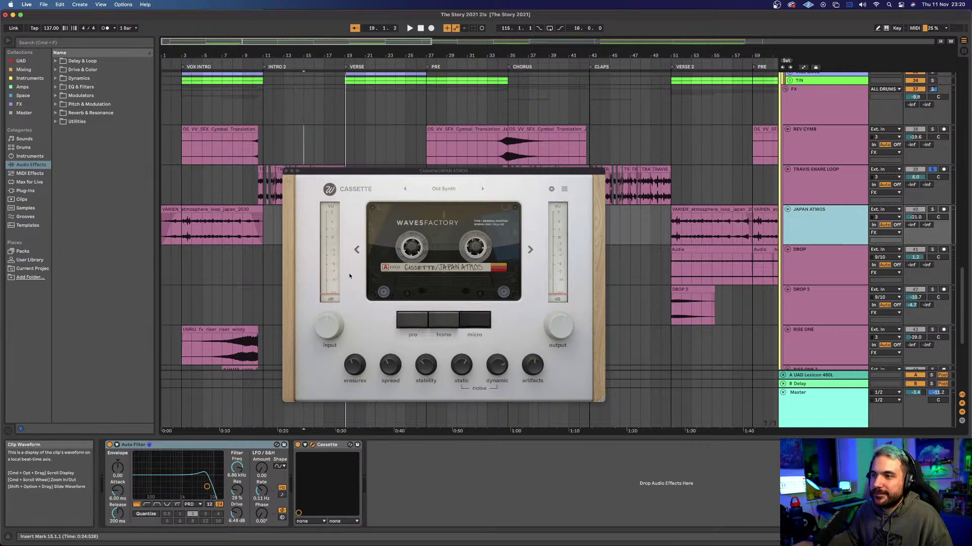
key(super+alt+p)
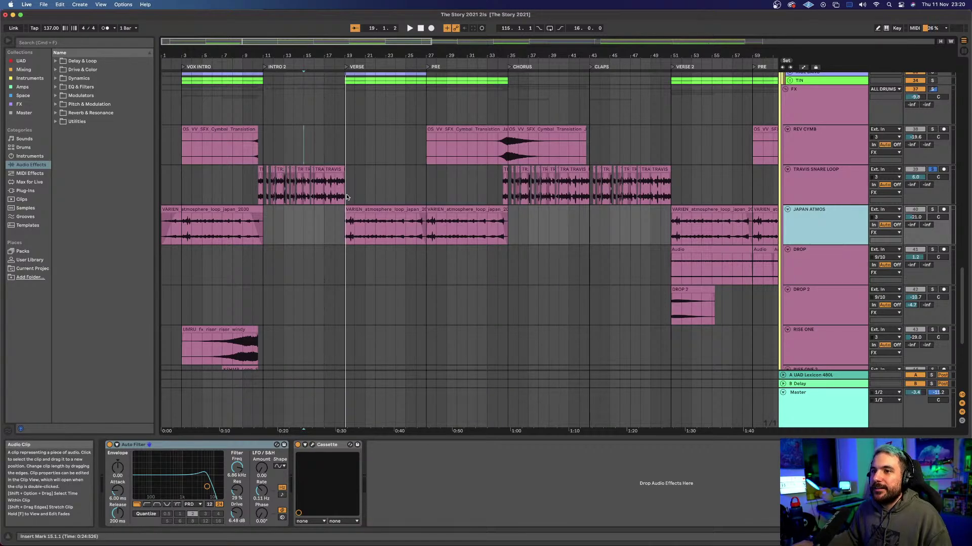
Step: Turn Spectral Resonator back on for TRAVIS SNARE LOOP and audition the loop with it from bar 15
click(831, 187)
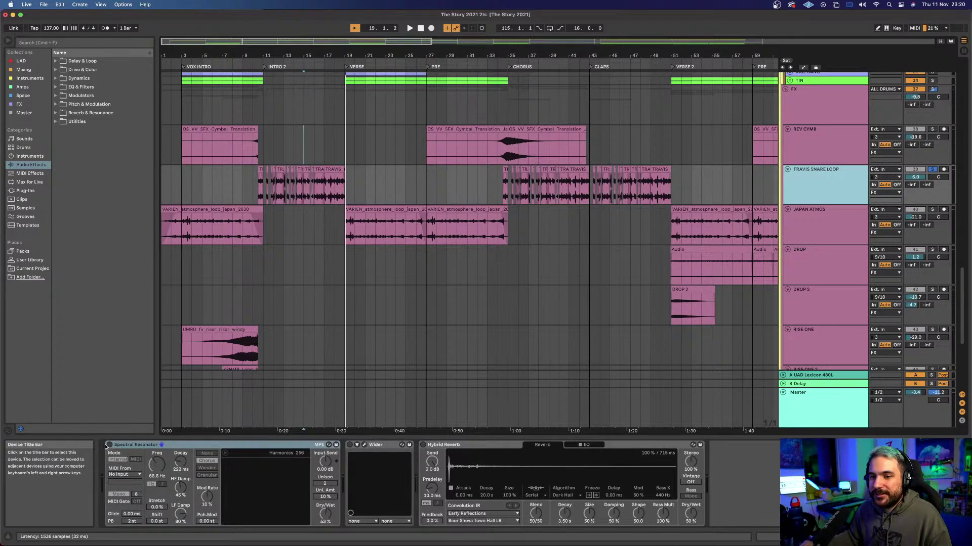
click(108, 445)
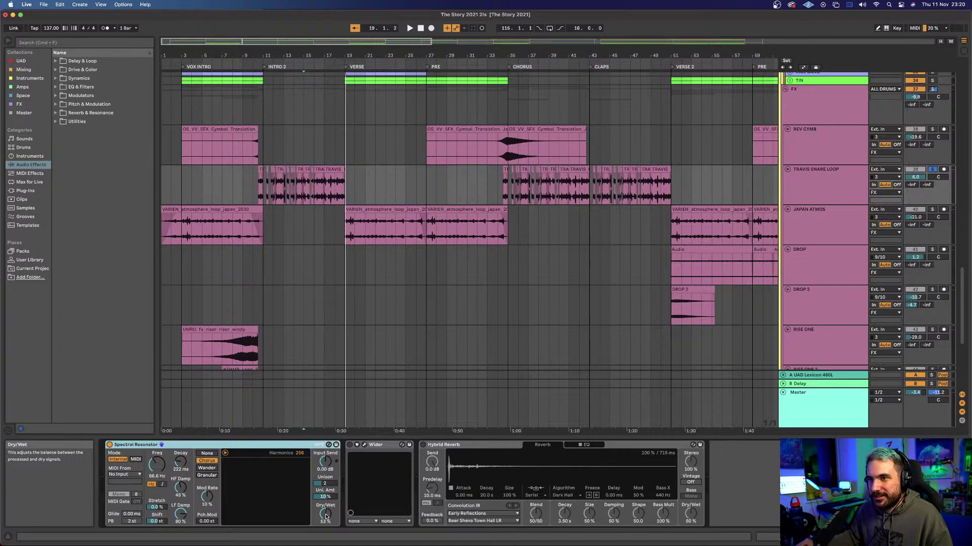
key(space)
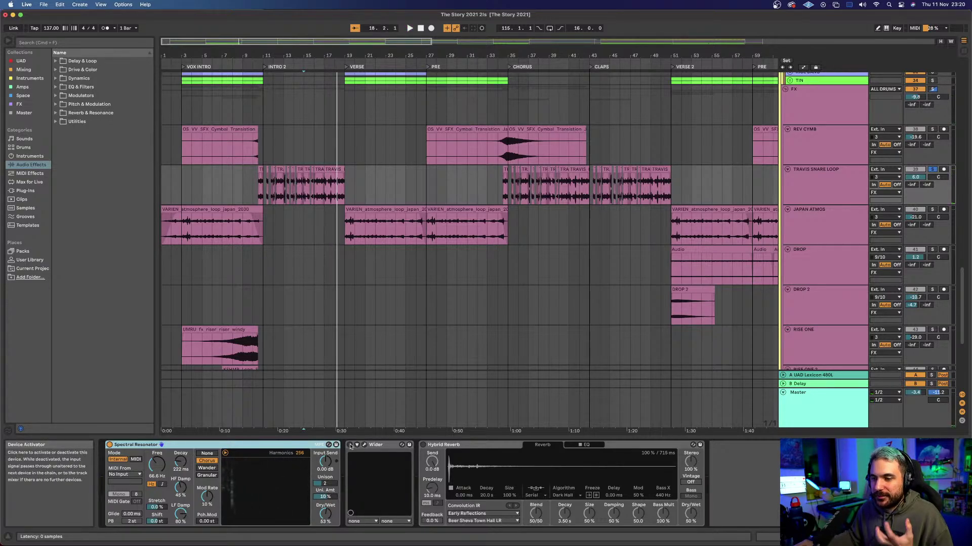
Step: Turn Wider back on for the snare loop and audition it from bar 15 with the plug-in's window open
click(364, 445)
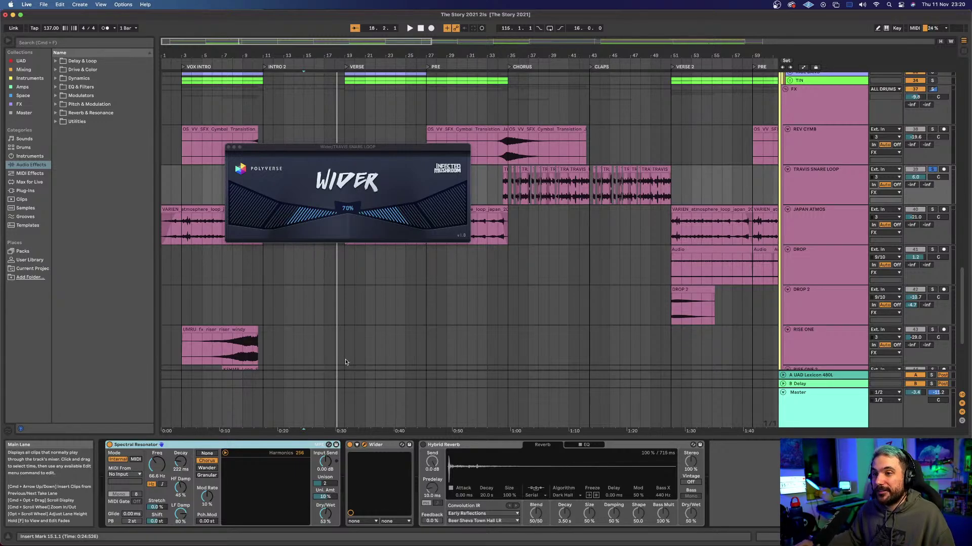
key(space)
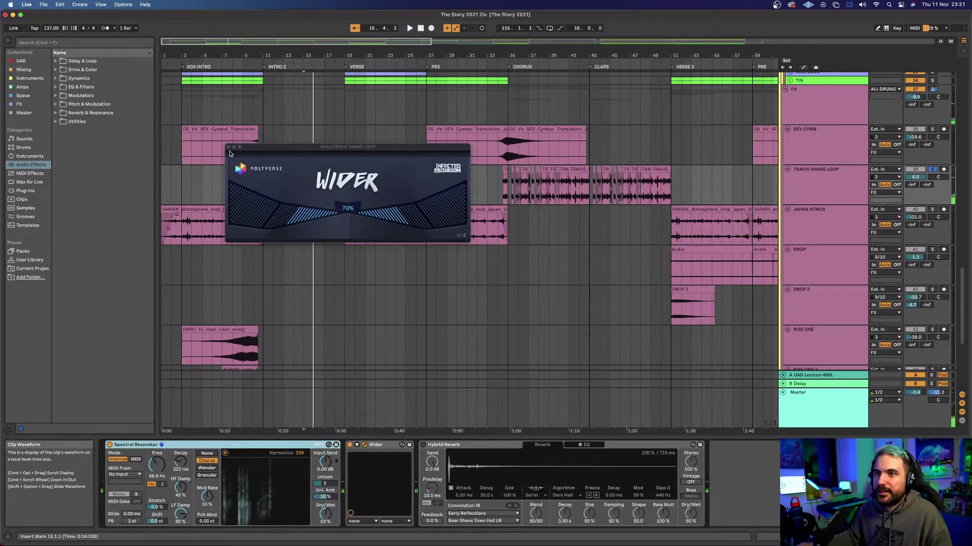
Step: Turn Hybrid Reverb back on for the snare loop, audition it from bar 15 and show the reverb's EQ
key(super+alt+p)
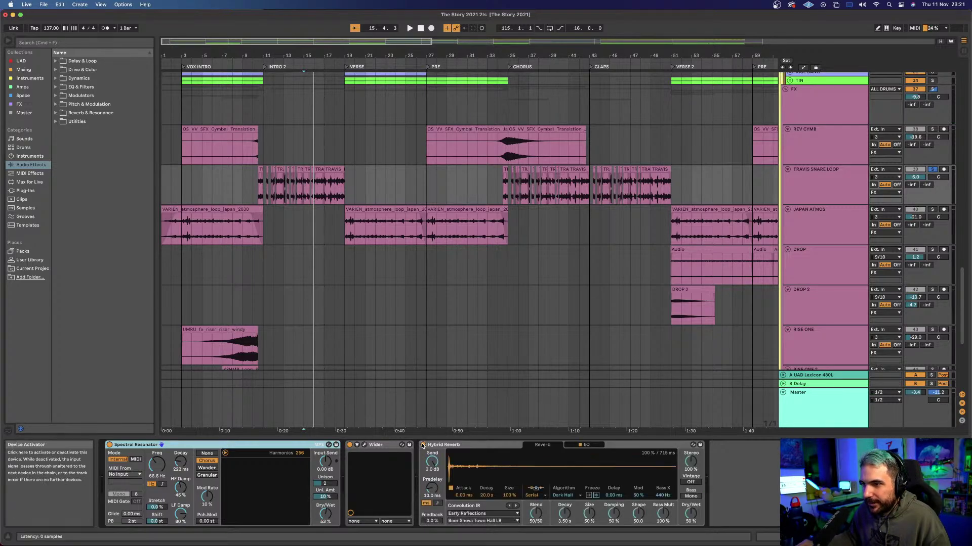
click(464, 446)
click(463, 446)
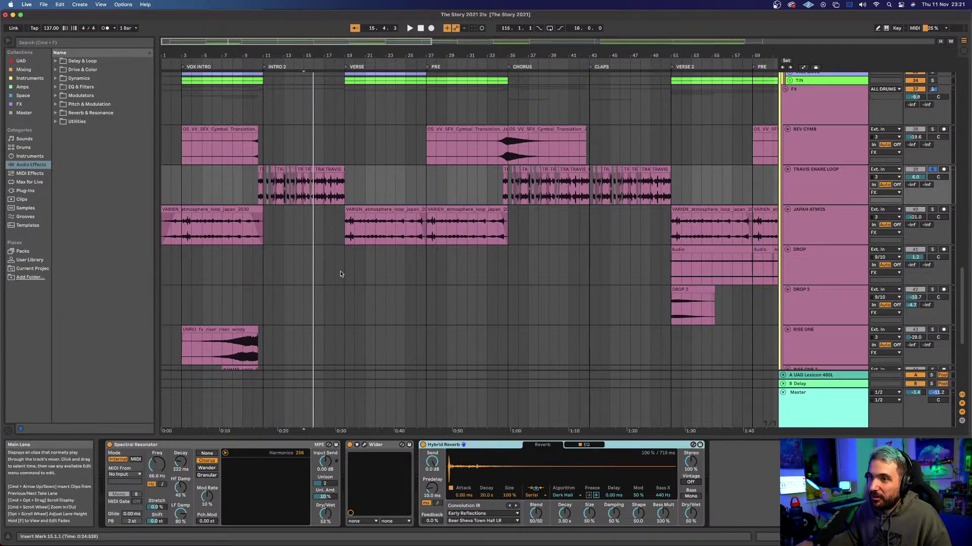
key(space)
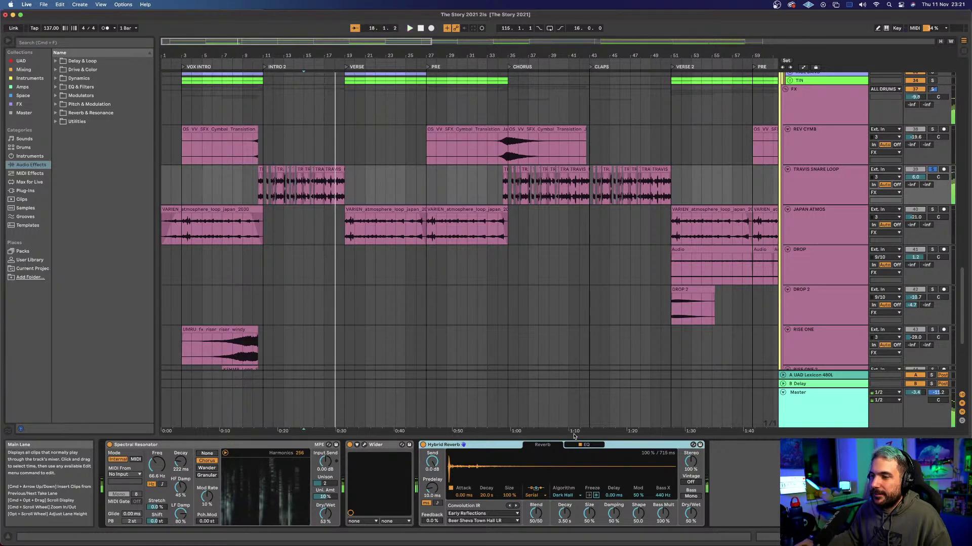
click(585, 444)
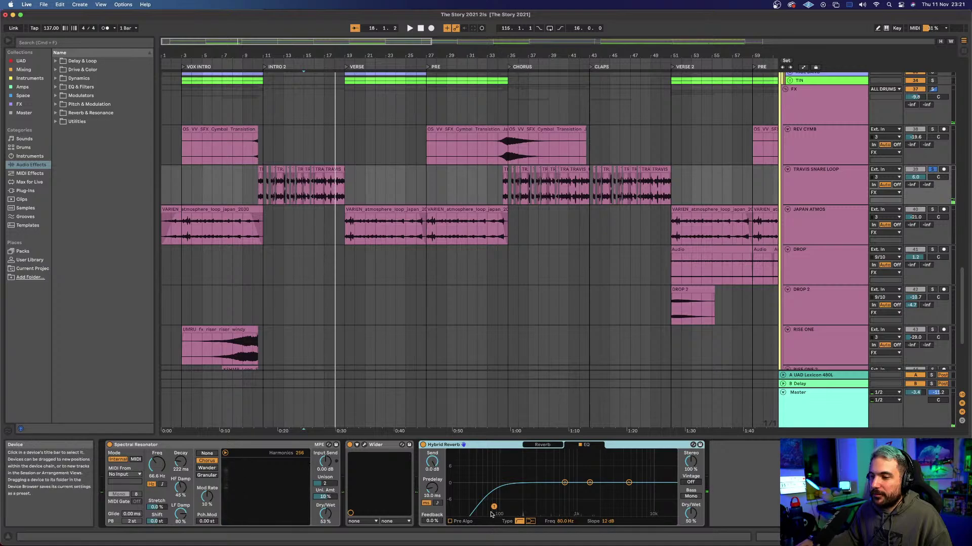
Step: Solo the REV CYMB track and audition the reversed cymbal from bar 34 into the chorus
click(829, 134)
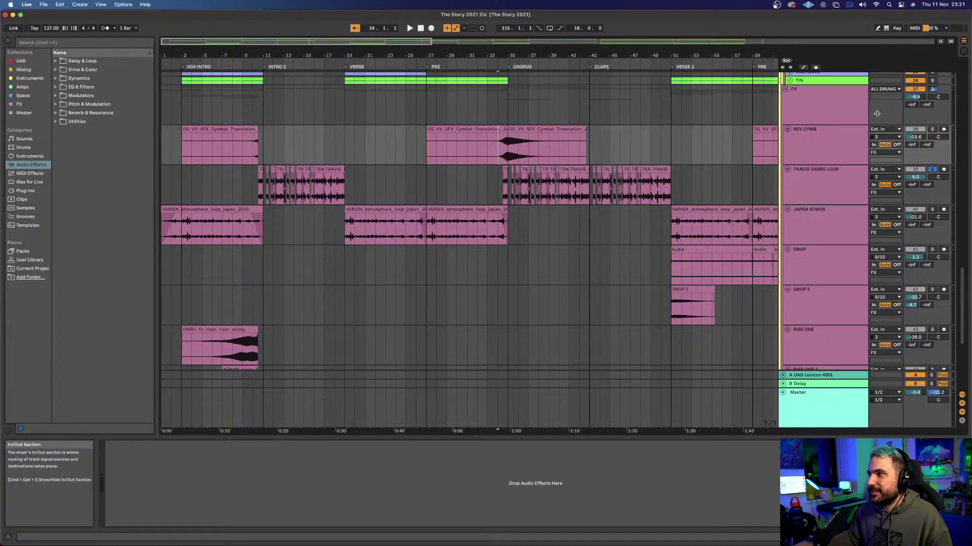
click(932, 129)
key(space)
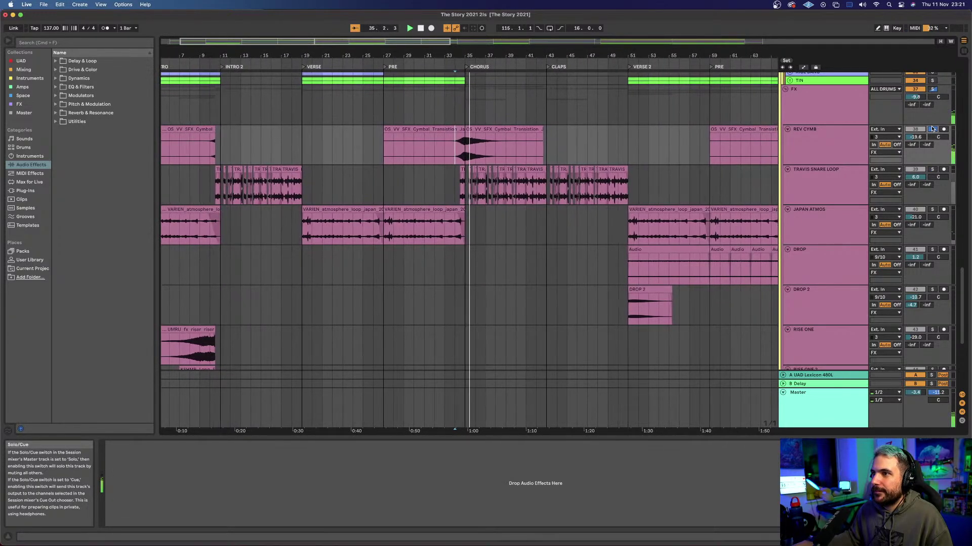
Step: Solo the DROP track, audition it from the start of VERSE 2 at bar 51 and unsolo it
scroll(666, 172, down, 5)
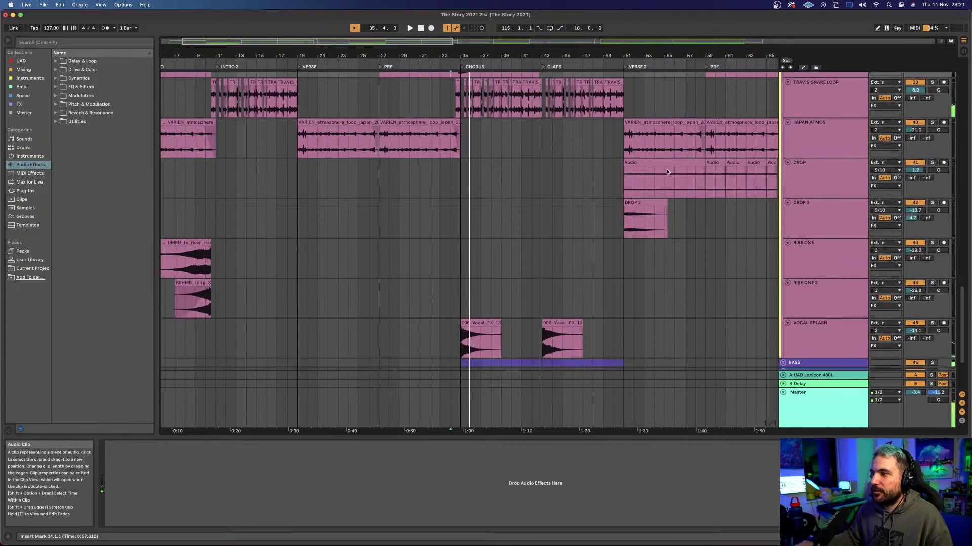
click(621, 184)
click(931, 163)
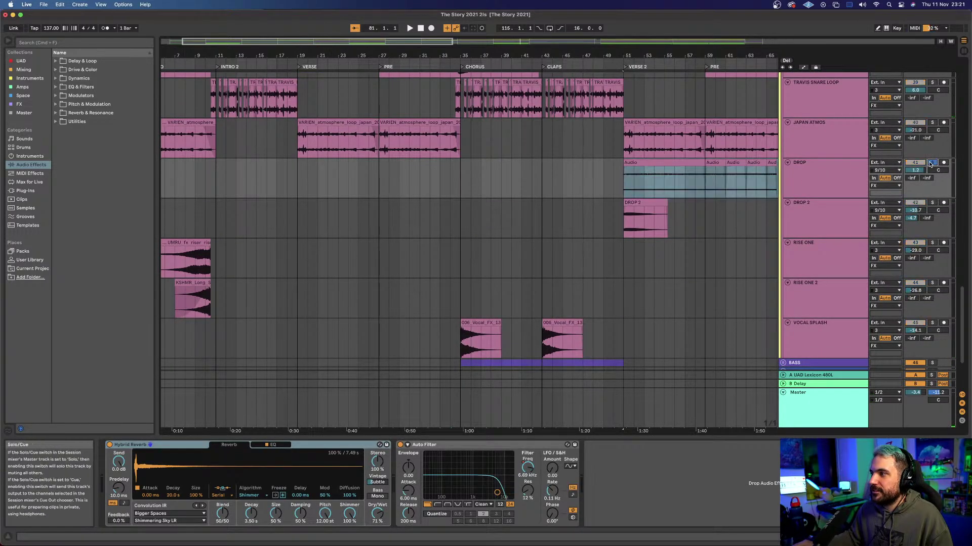
key(space)
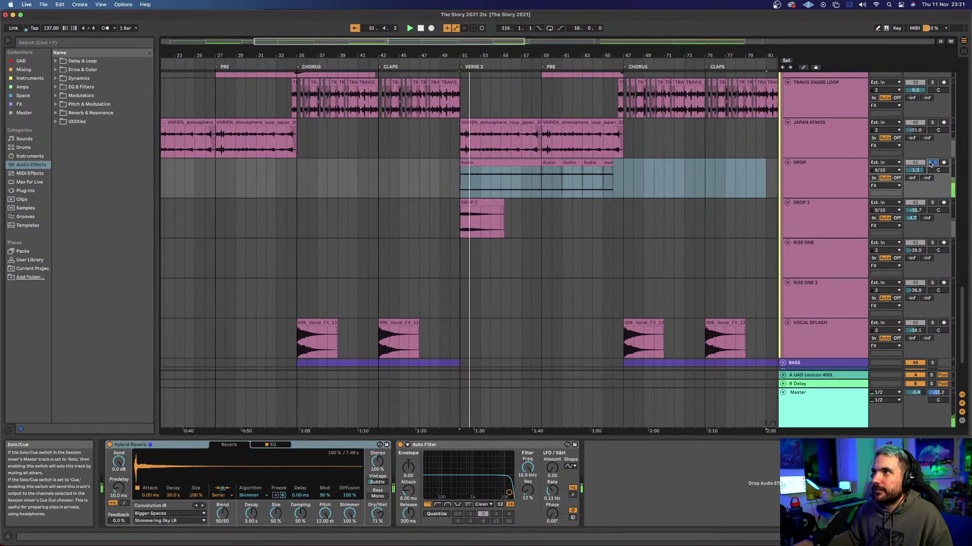
click(931, 163)
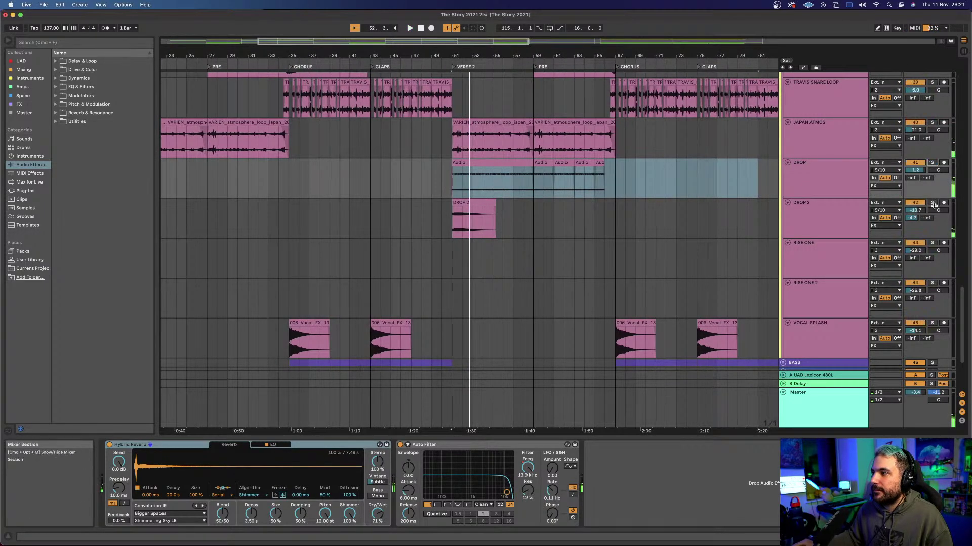
Step: End the DROP 2 solo and audition the VOCAL SPLASH track in solo from the start of the CLAPS section
click(933, 203)
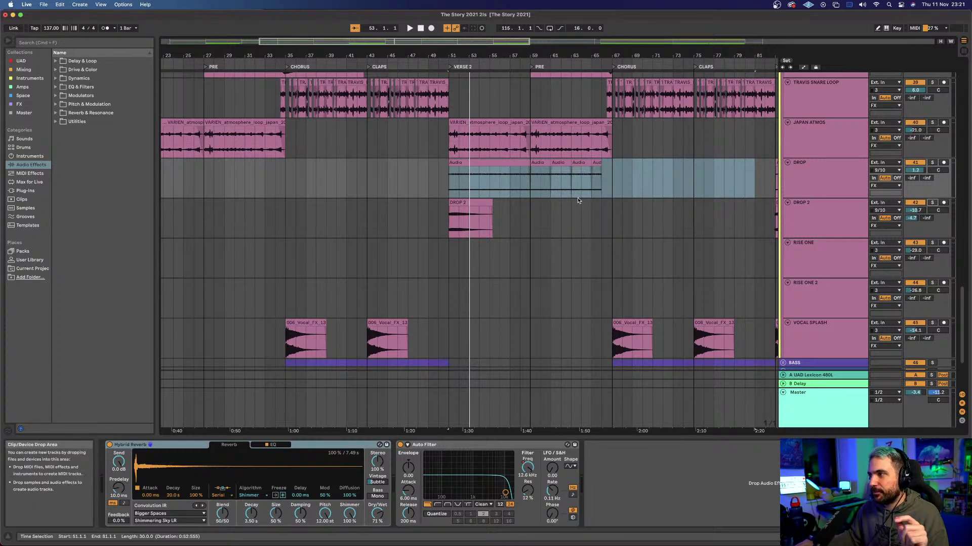
scroll(818, 217, down, 1)
scroll(819, 217, down, 1)
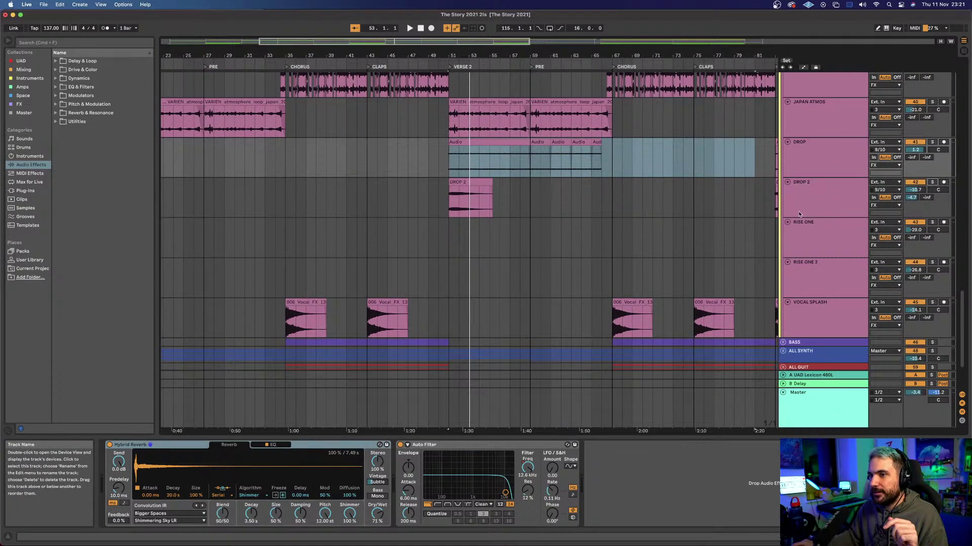
click(367, 268)
click(932, 303)
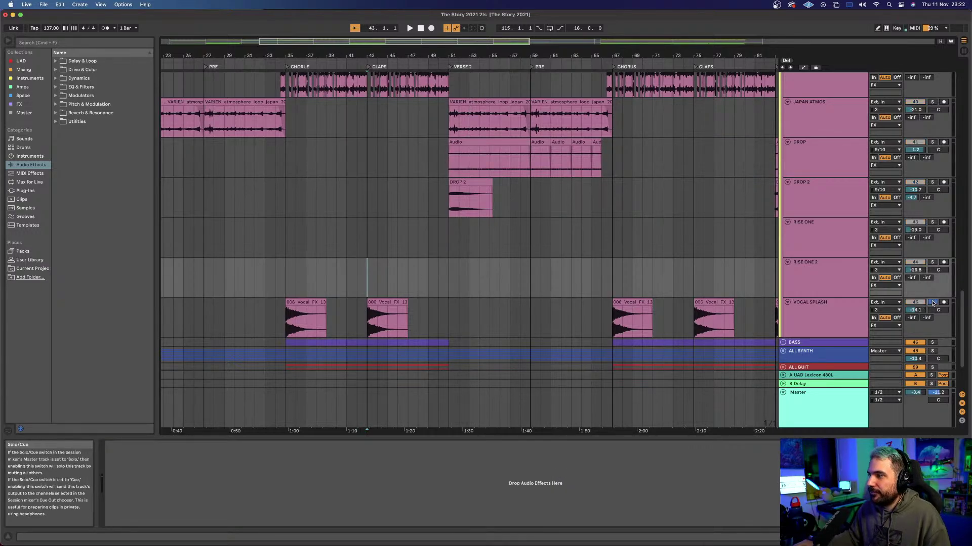
key(space)
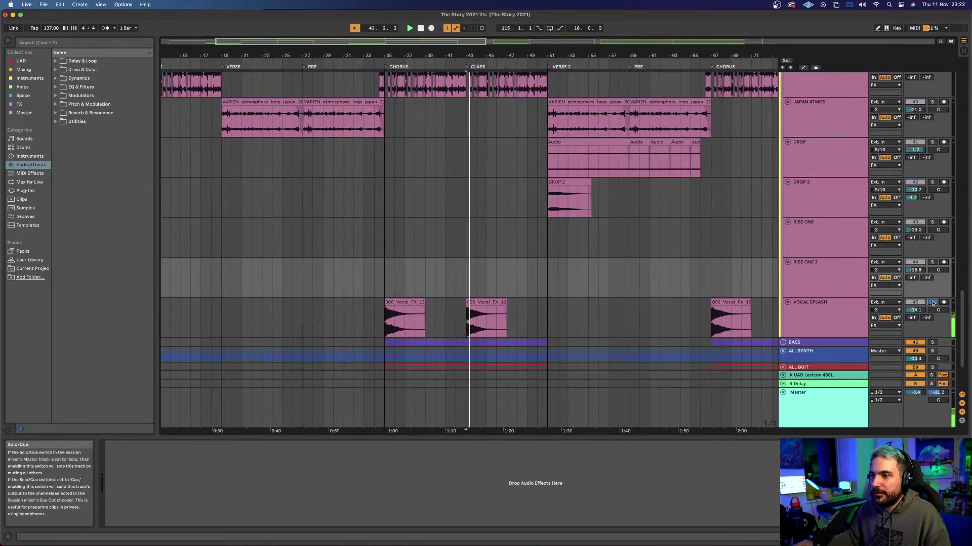
click(933, 303)
key(space)
Step: Audition the RISE ONE track in solo from bar 7 of the vox intro, then stop playback
scroll(723, 259, right, 10)
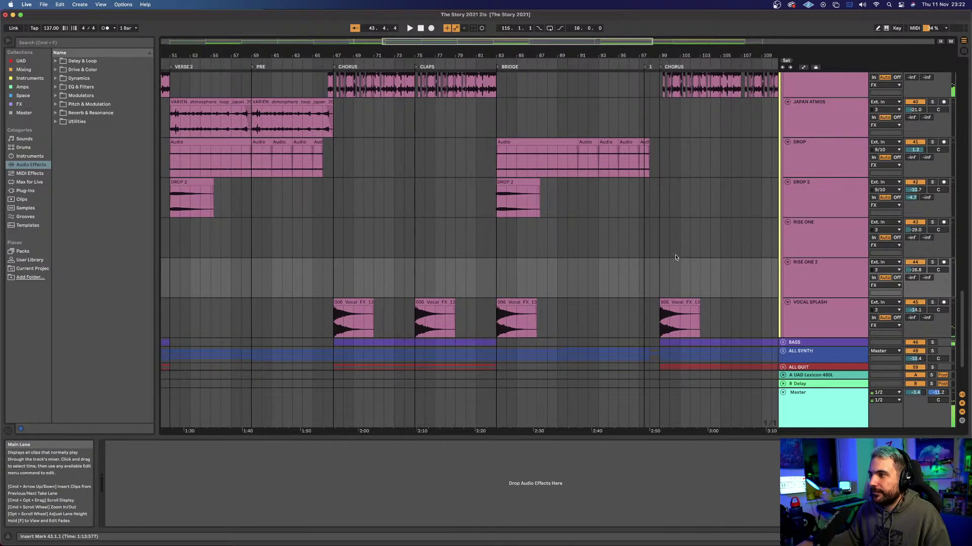
scroll(626, 266, left, 9)
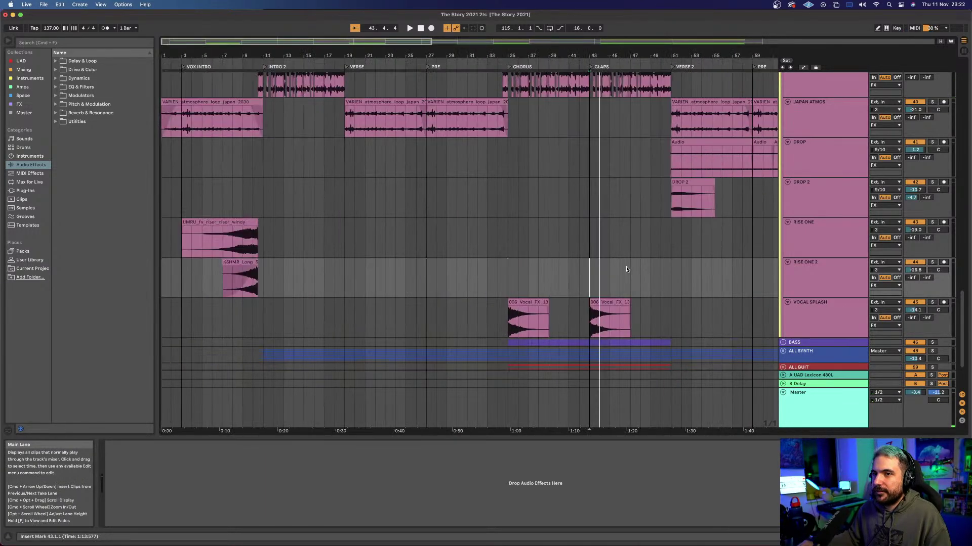
click(221, 230)
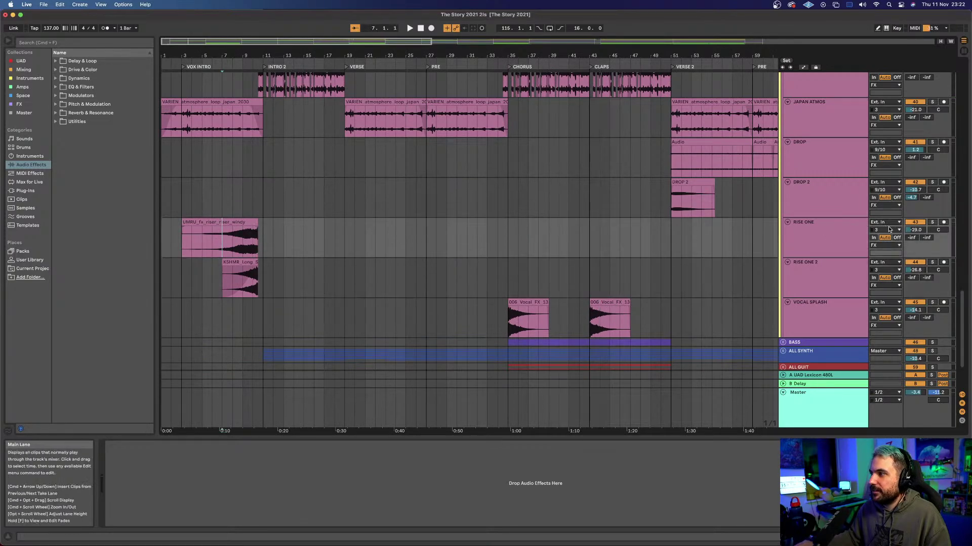
click(933, 223)
key(space)
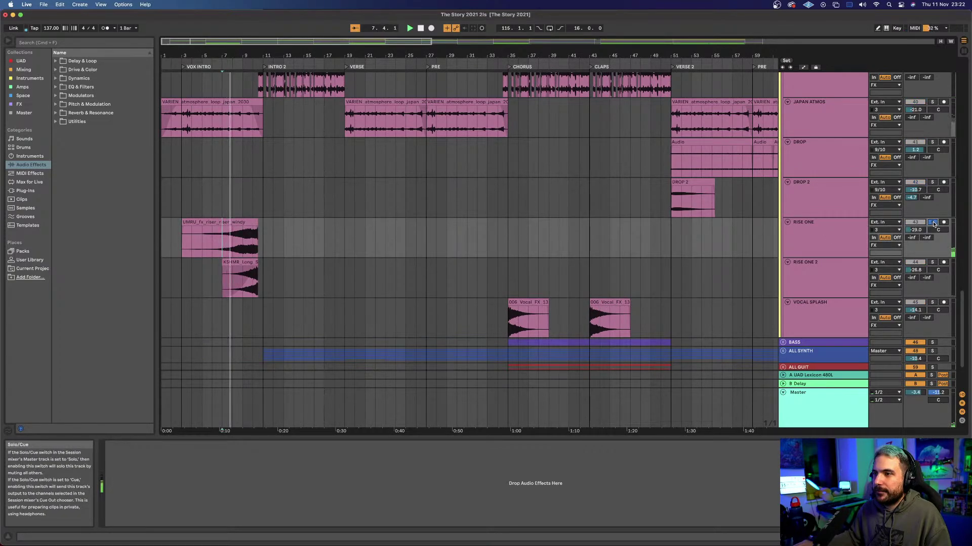
scroll(831, 236, up, 5)
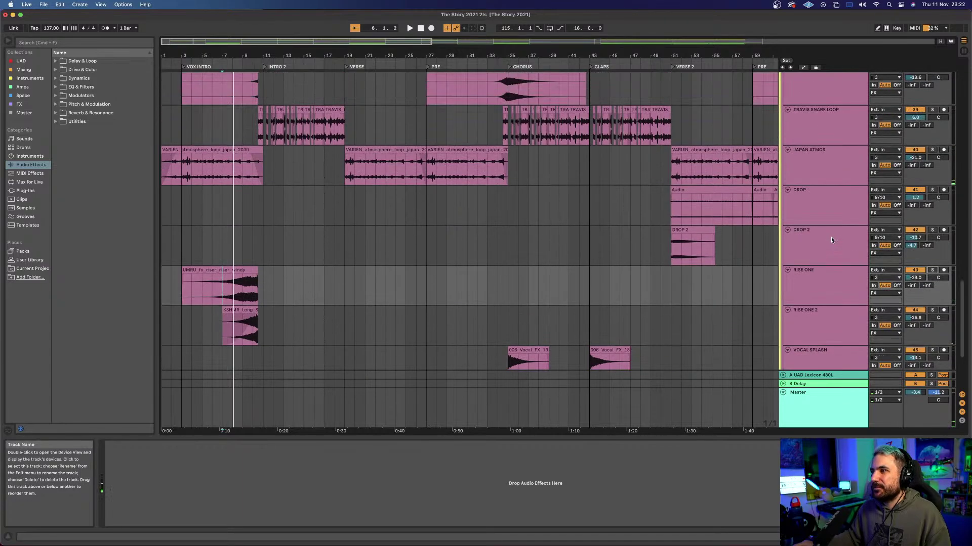
Step: Freeze all tracks inside the FX group, from REV CYMB through VOCAL SPLASH
click(831, 208)
scroll(831, 209, down, 7)
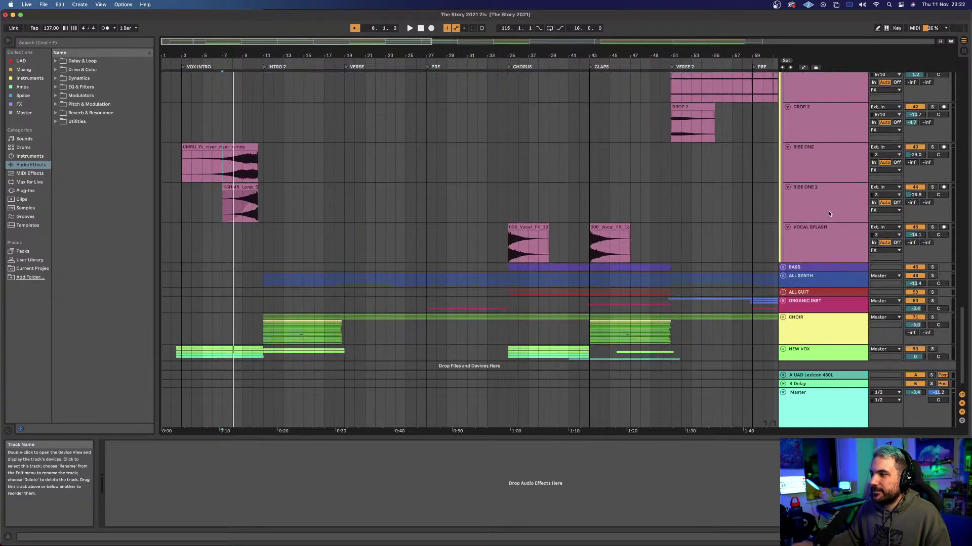
shift+click(820, 243)
right_click(821, 245)
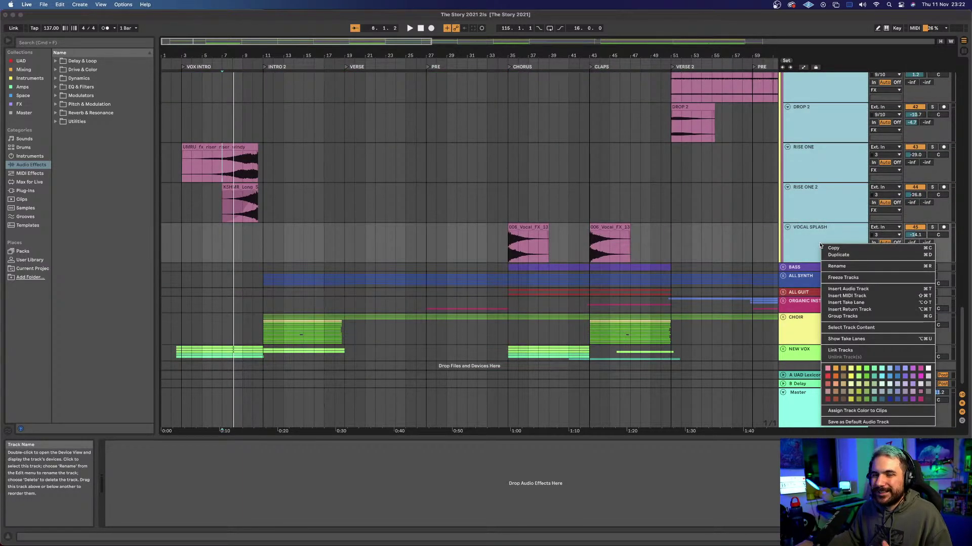
click(840, 277)
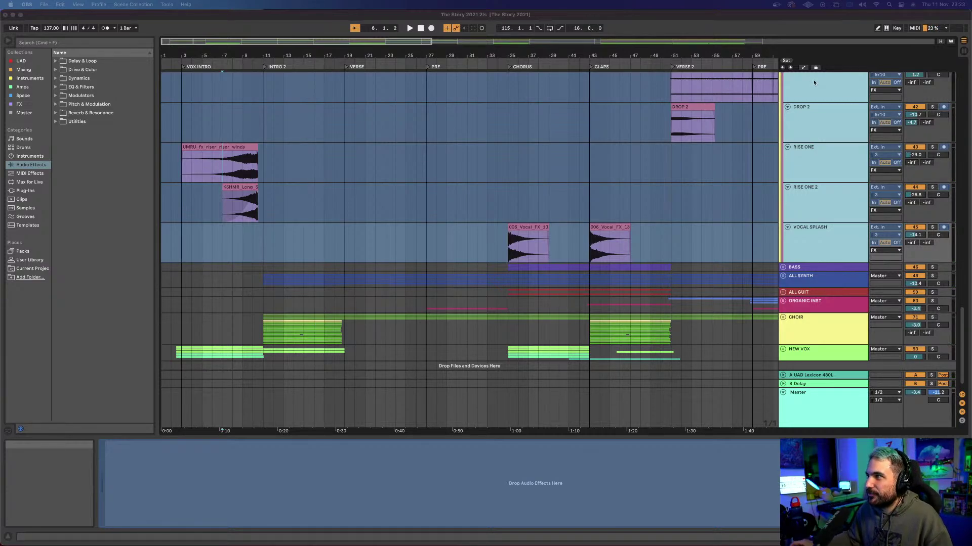
Step: Fold the FX group and unfold the BASS group to expose its 808s track
scroll(794, 84, up, 8)
scroll(794, 84, up, 3)
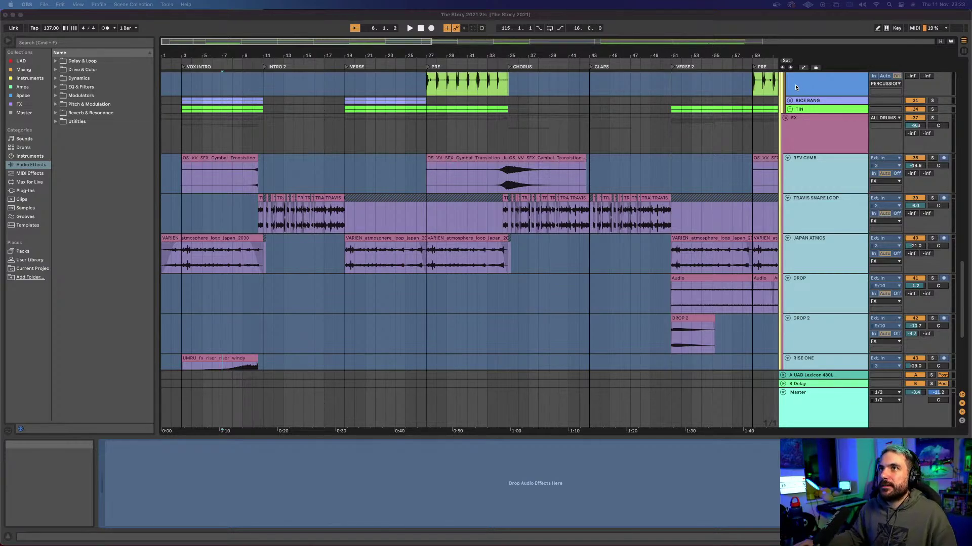
key(super+Tab)
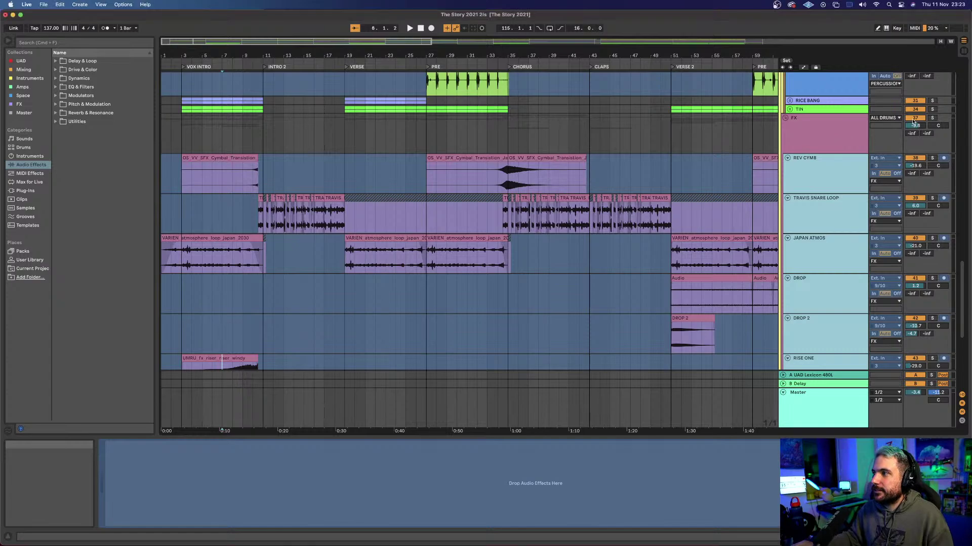
click(786, 120)
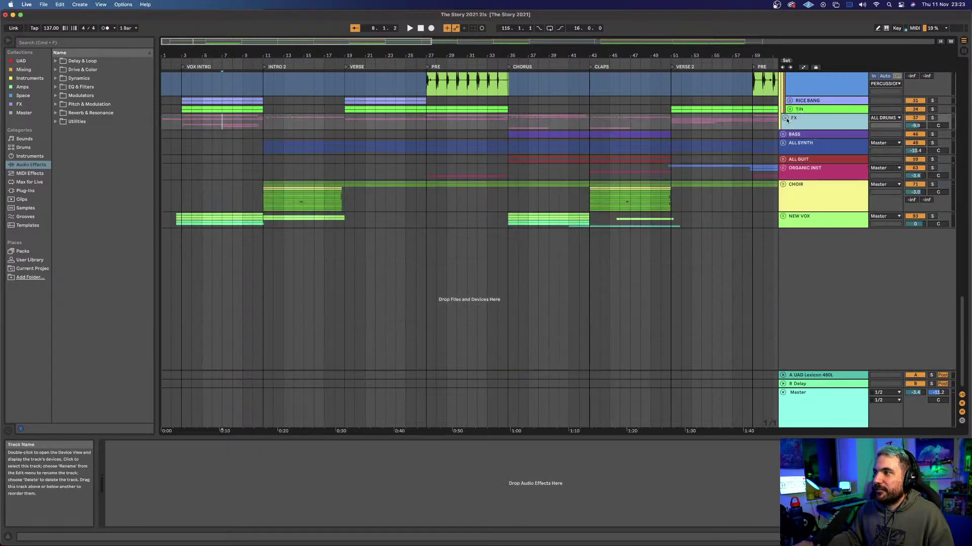
click(783, 134)
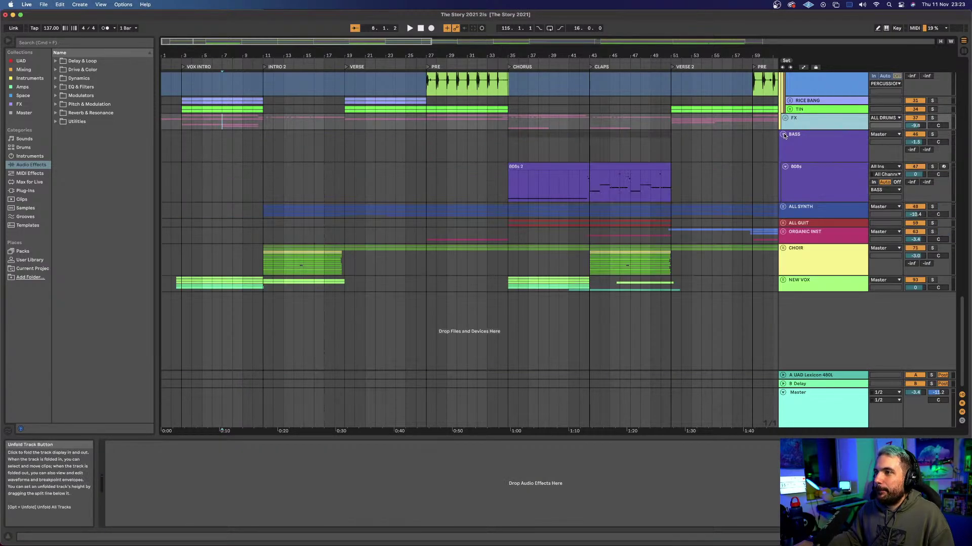
Step: Examine the SubLab instrument on the 808s track in its plug-in window, and close the window
click(590, 157)
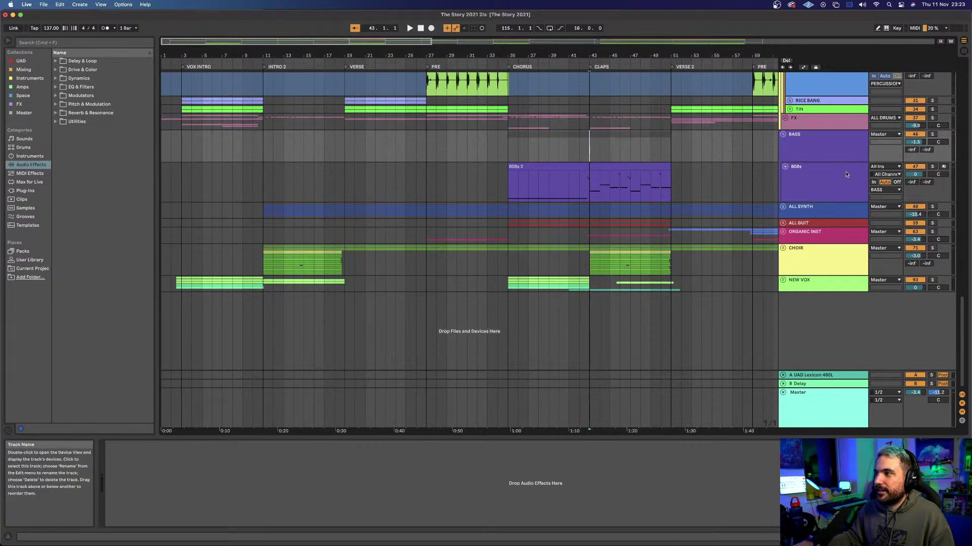
key(Down)
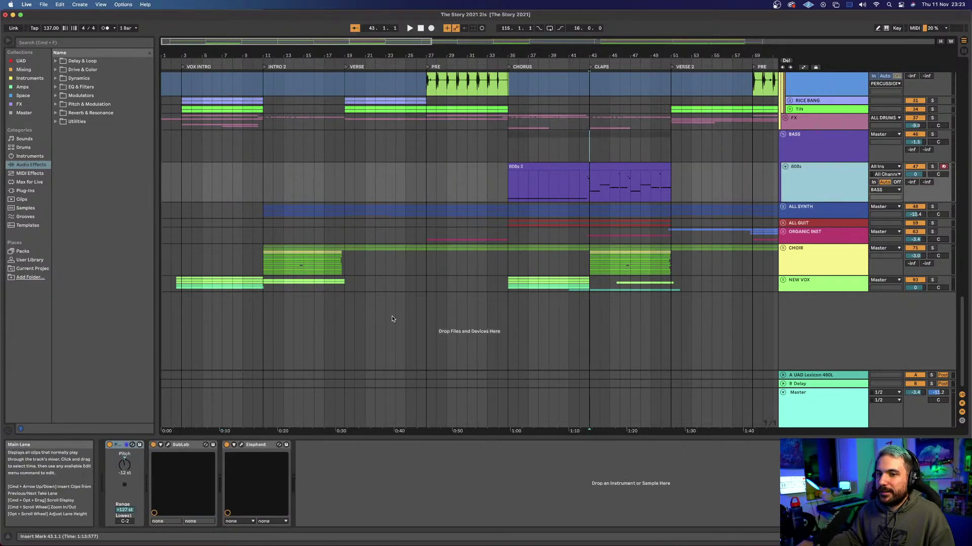
click(168, 444)
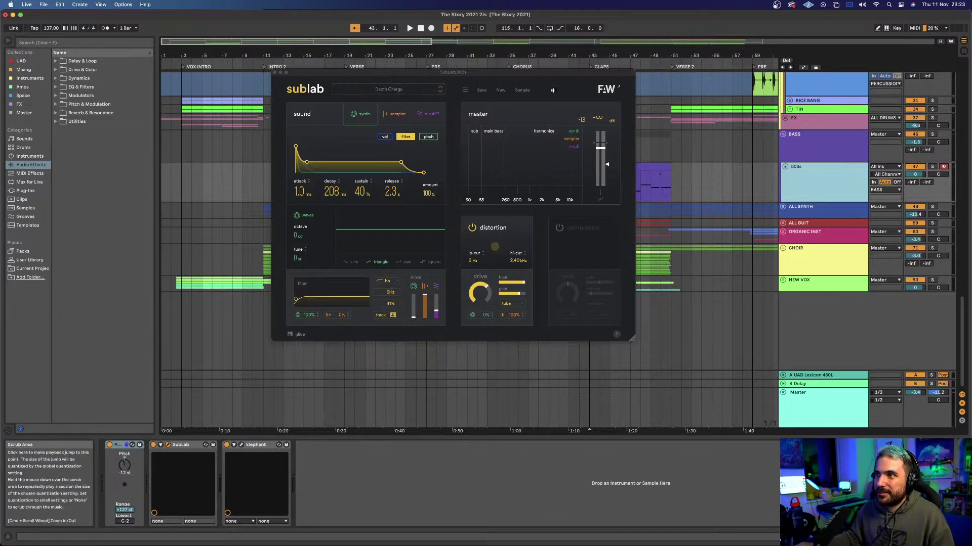
key(super+alt+p)
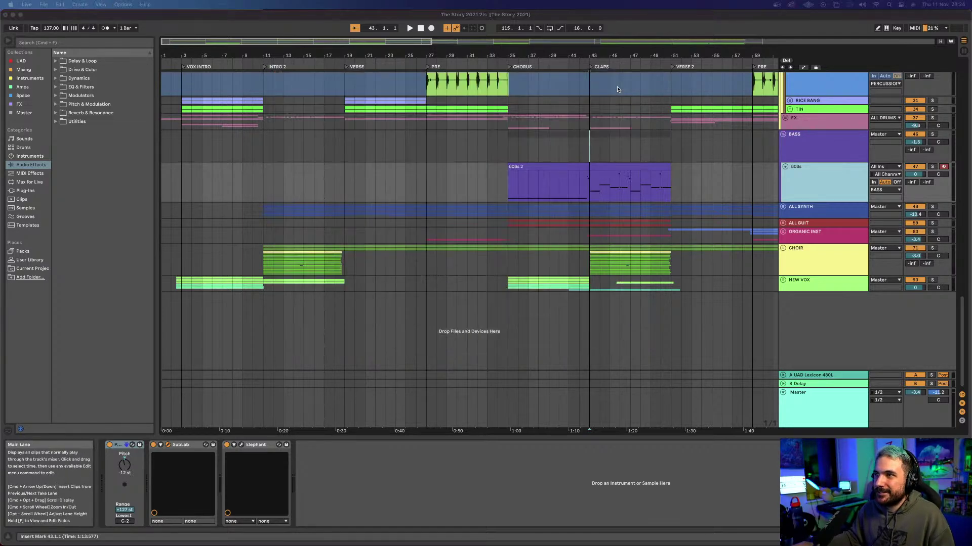
click(168, 445)
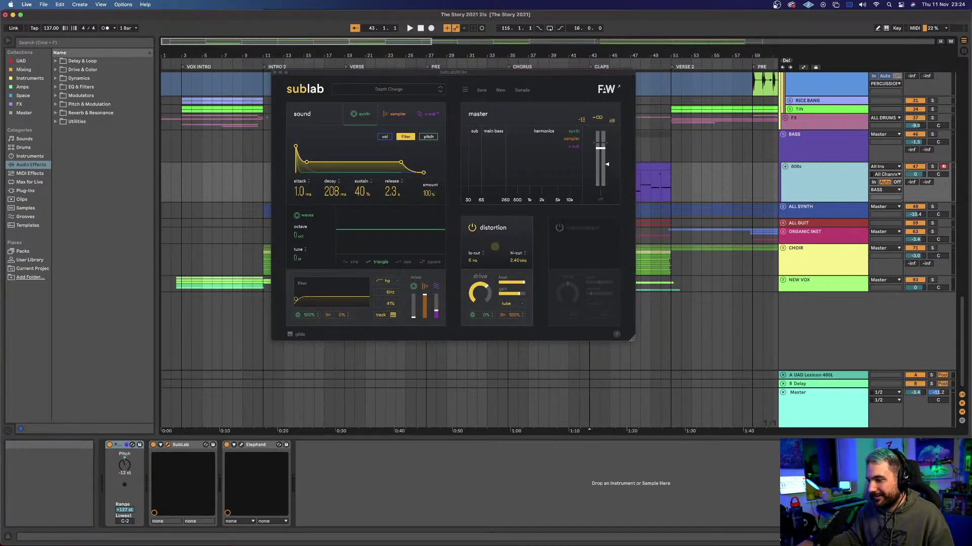
key(super+Tab)
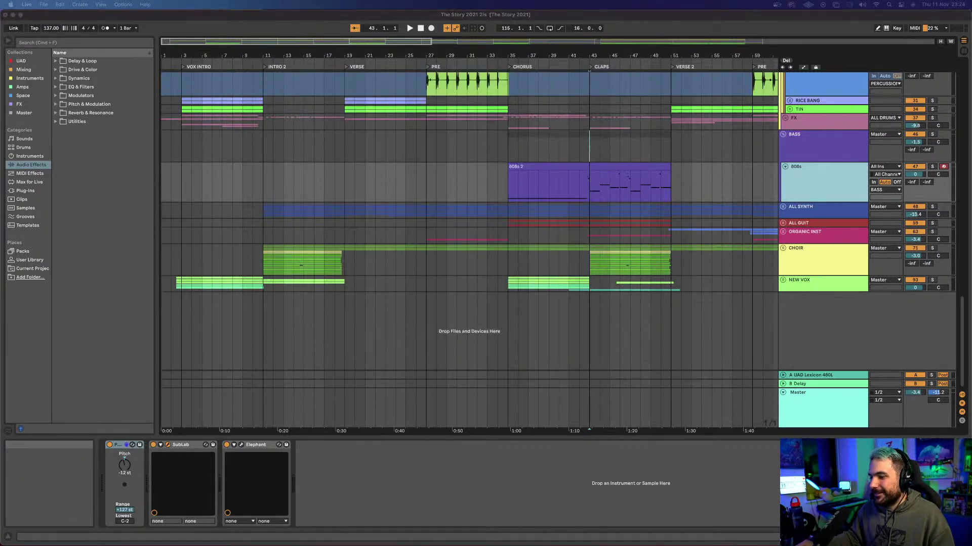
click(170, 445)
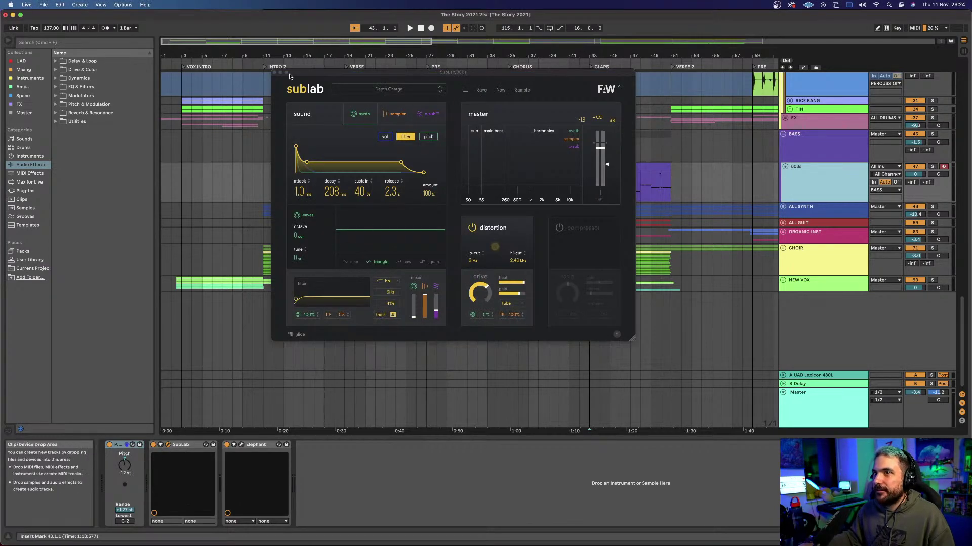
click(274, 74)
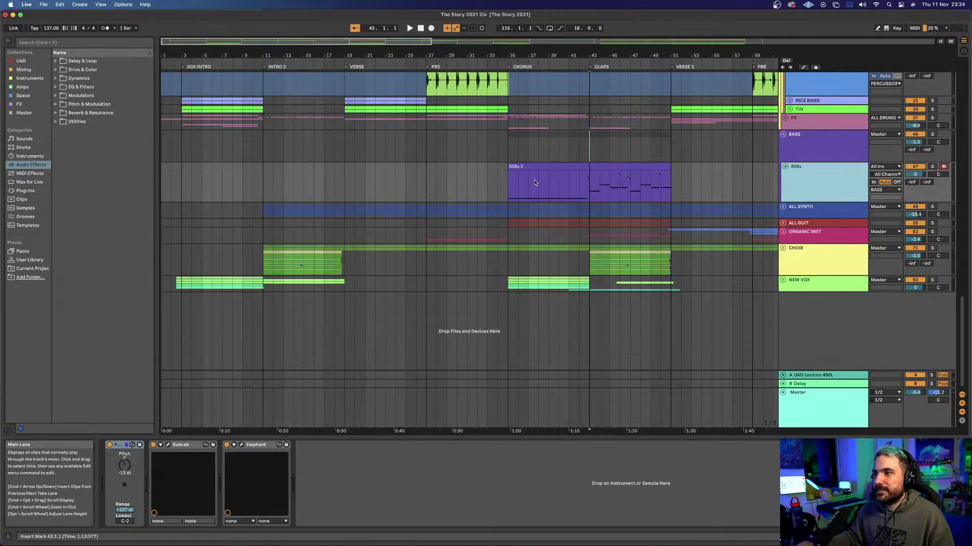
Step: Audition the 808s track in solo from the start of the CLAPS section at bar 43
click(590, 154)
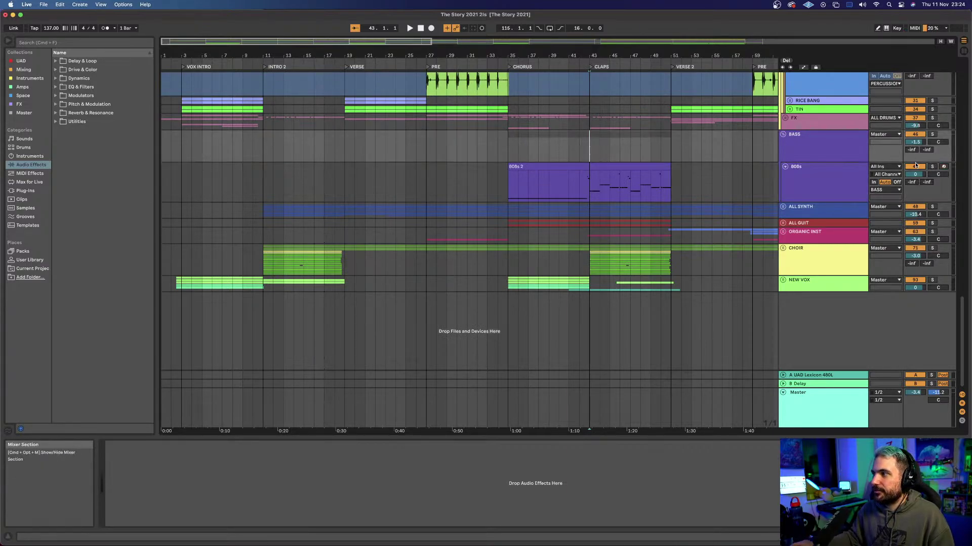
click(931, 167)
key(space)
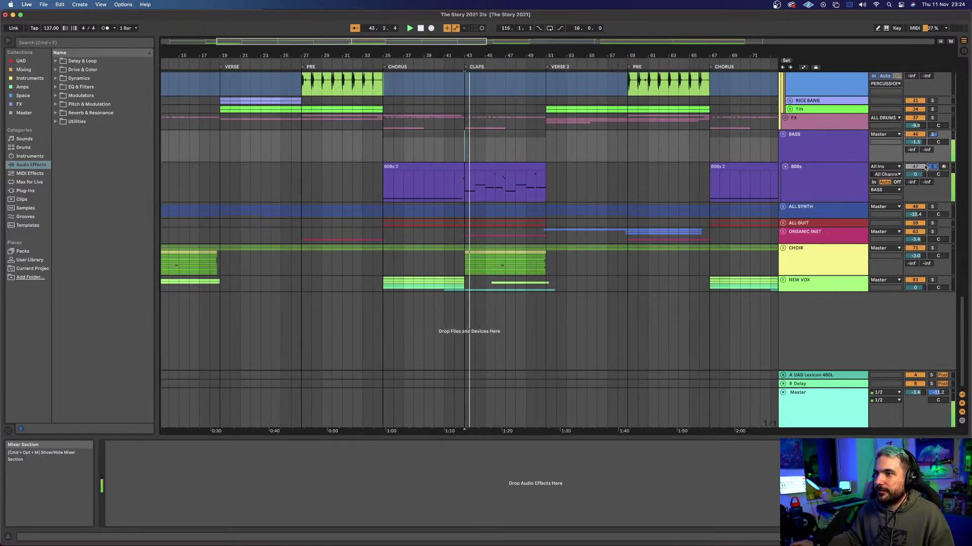
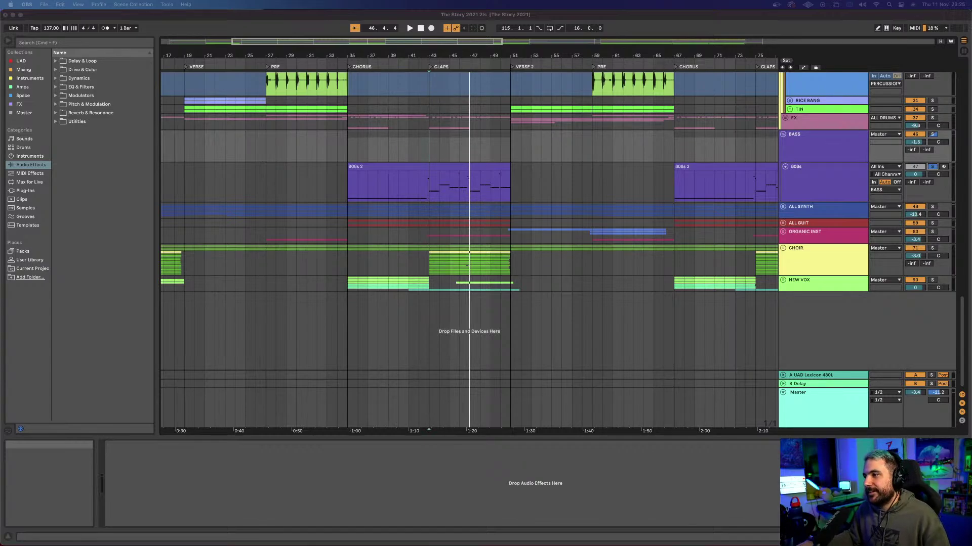
Step: Freeze the 808s track in the BASS group
click(801, 183)
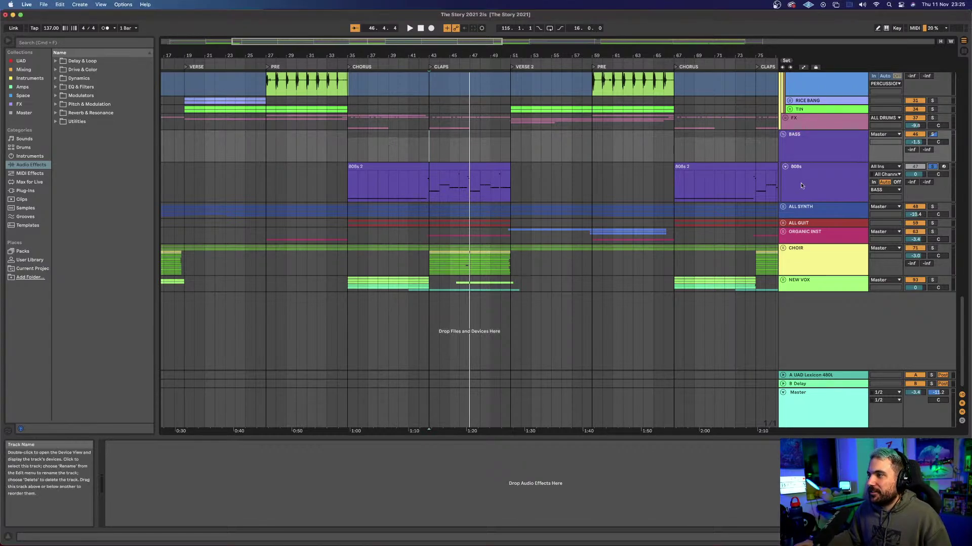
right_click(801, 183)
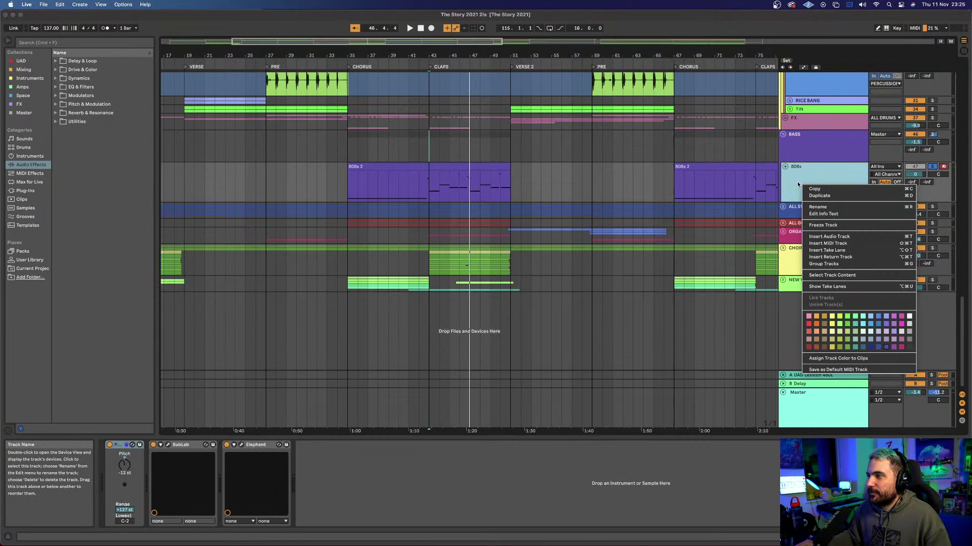
click(823, 226)
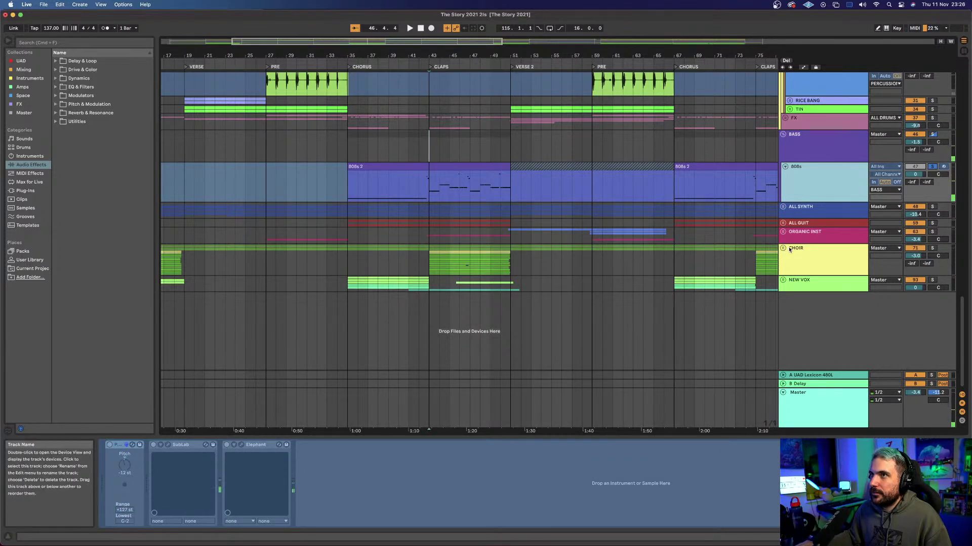
Step: Unfold the ALL GUIT group and audition it in solo from the start of the CHORUS at bar 35
click(784, 225)
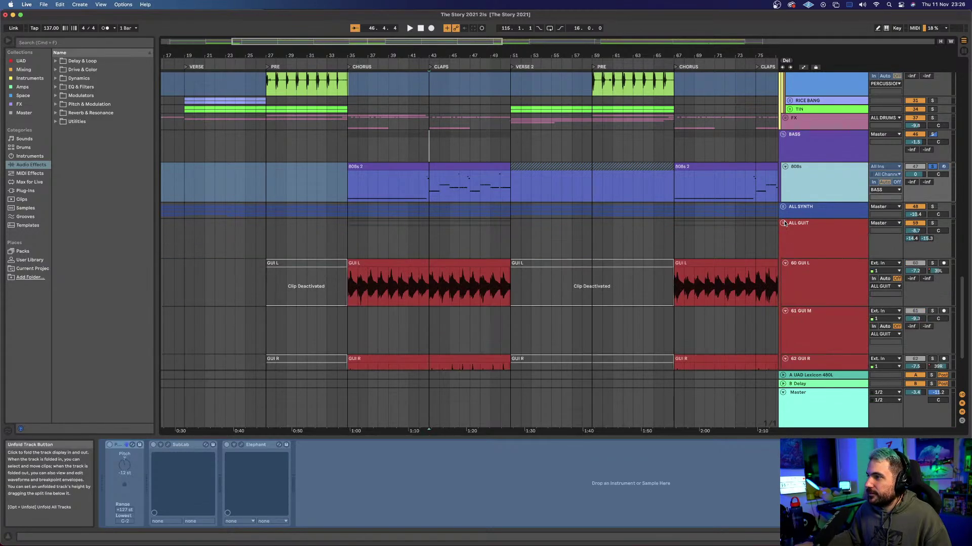
scroll(428, 263, down, 5)
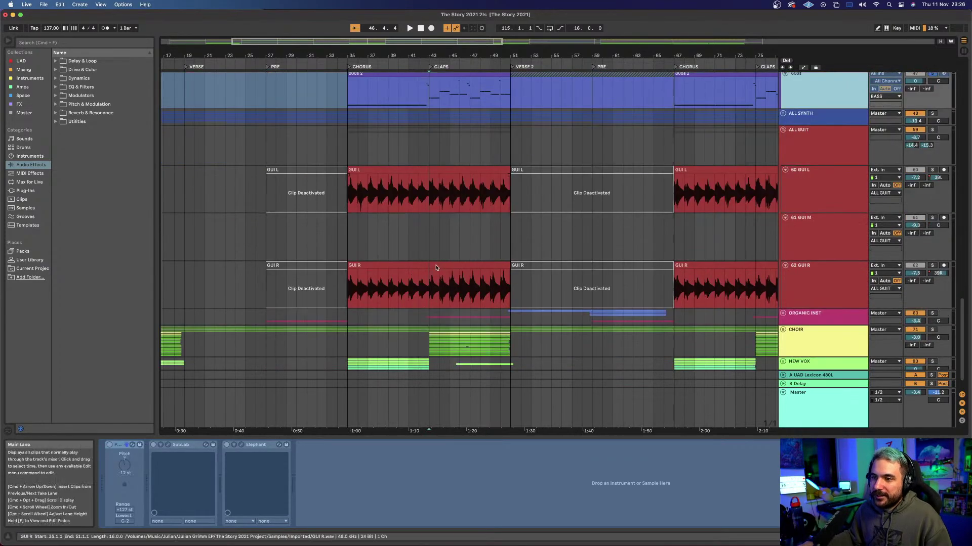
click(811, 169)
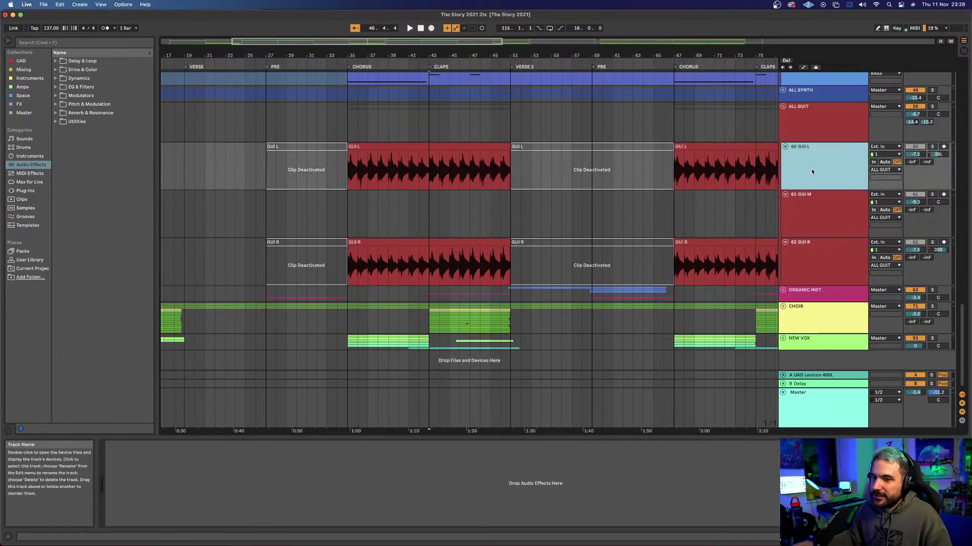
click(352, 127)
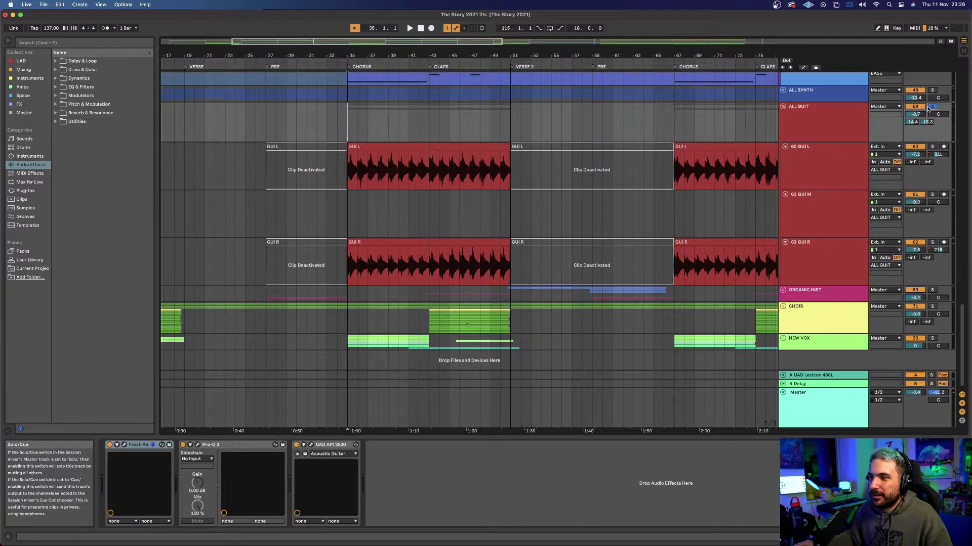
key(space)
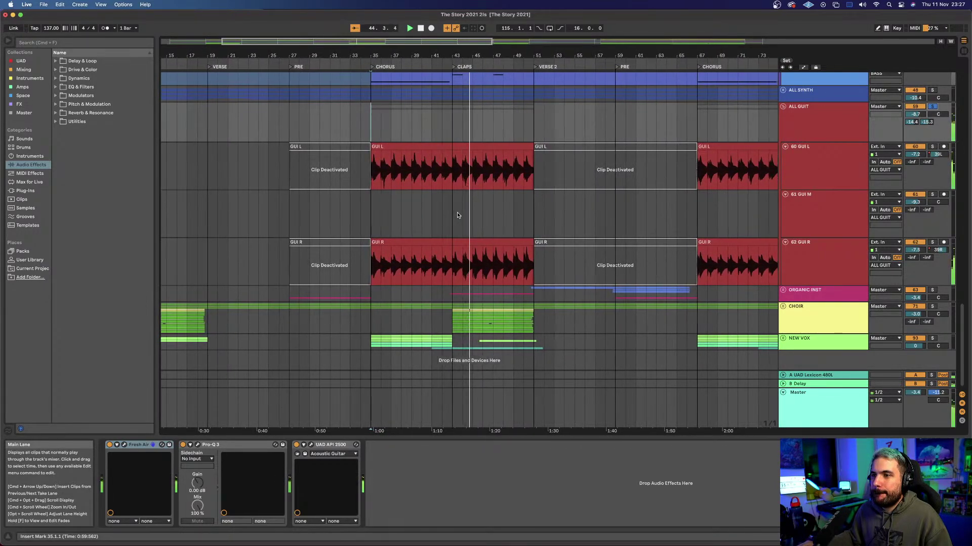
Step: Compare the ALL GUIT group with Fresh Air bypassed and enabled during CHORUS playback, and close the Fresh Air window
click(124, 446)
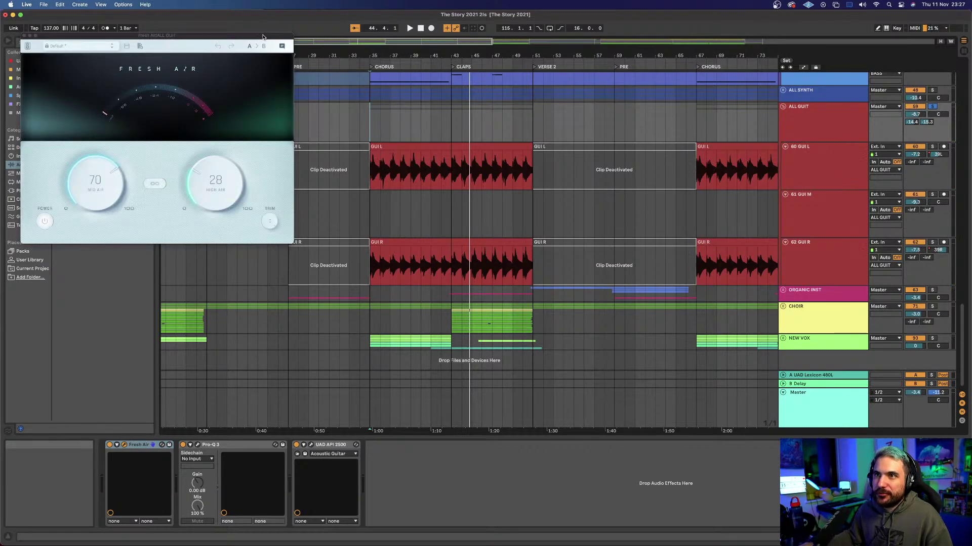
drag(263, 37, 582, 138)
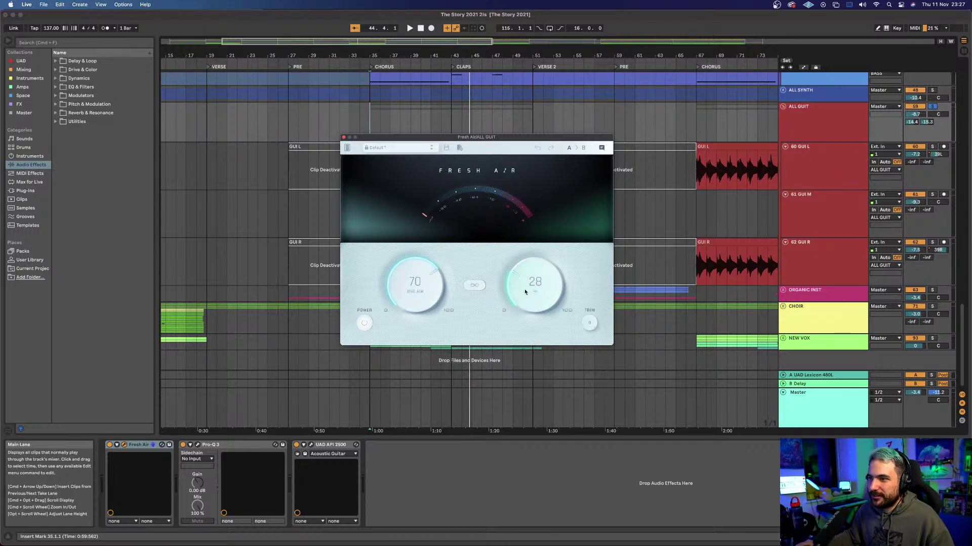
click(109, 445)
key(space)
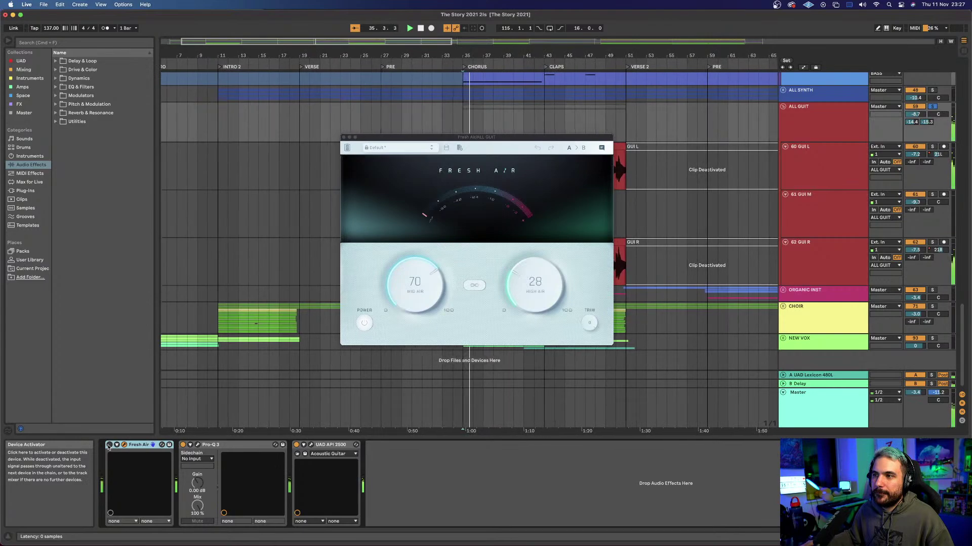
click(109, 446)
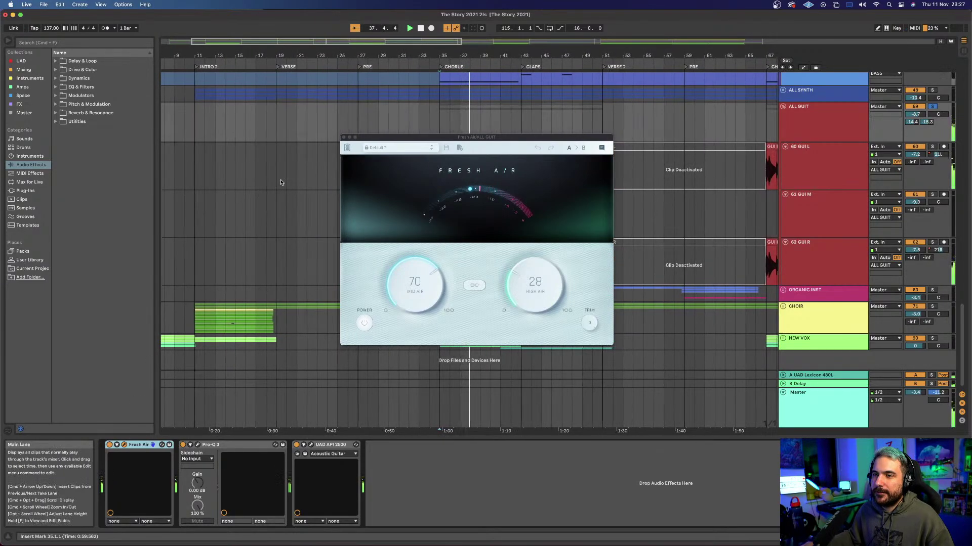
click(344, 137)
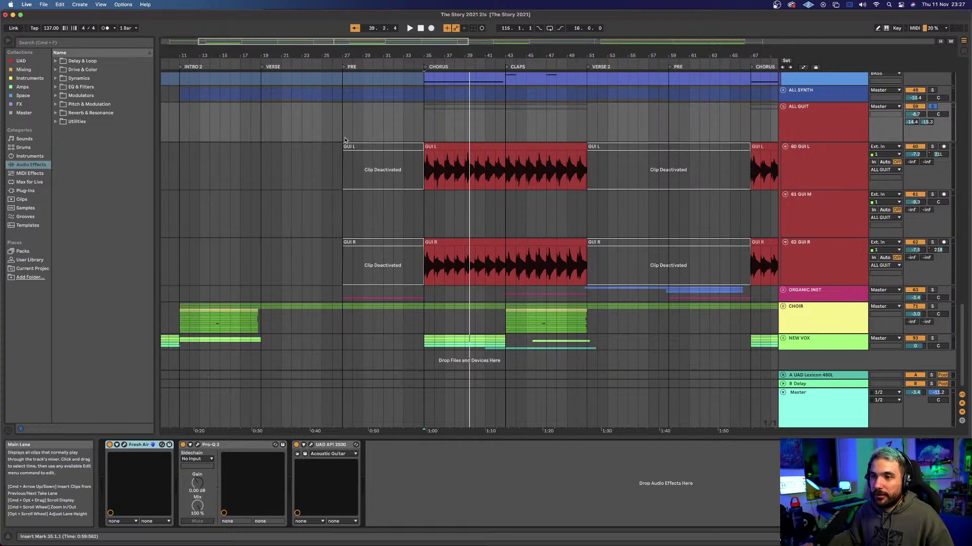
Step: Examine the Pro-Q 3 curve and the UAD API 2500 compressor on the ALL GUIT group, playing the chorus through the compressor
click(198, 445)
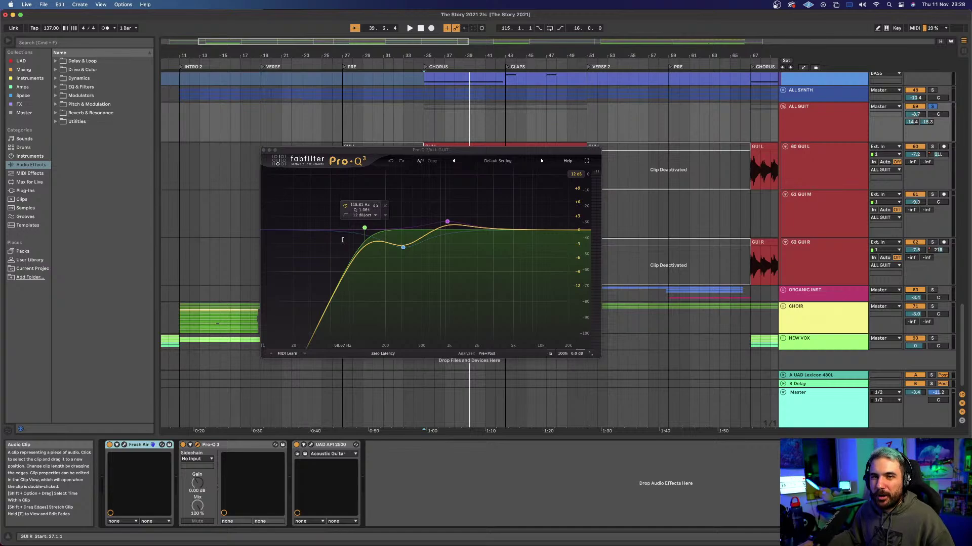
click(263, 150)
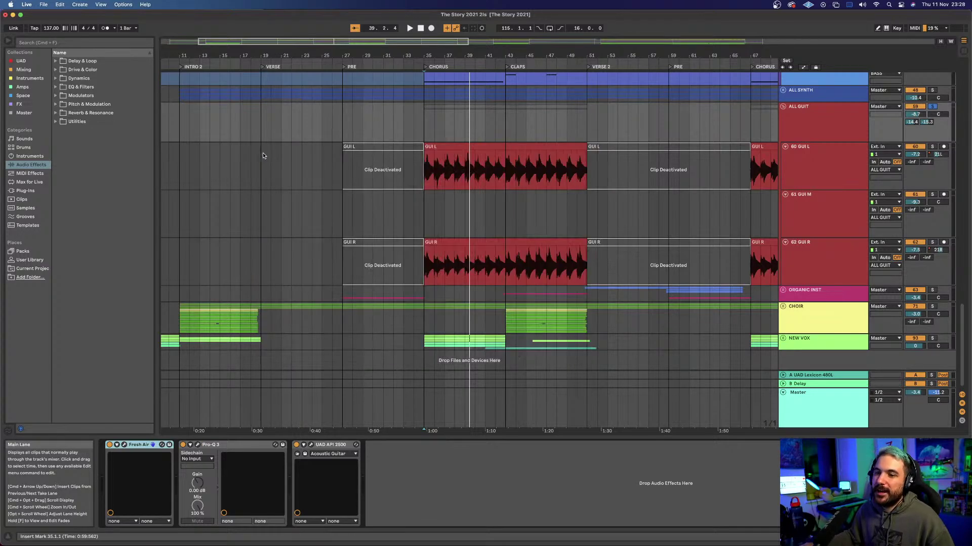
click(311, 445)
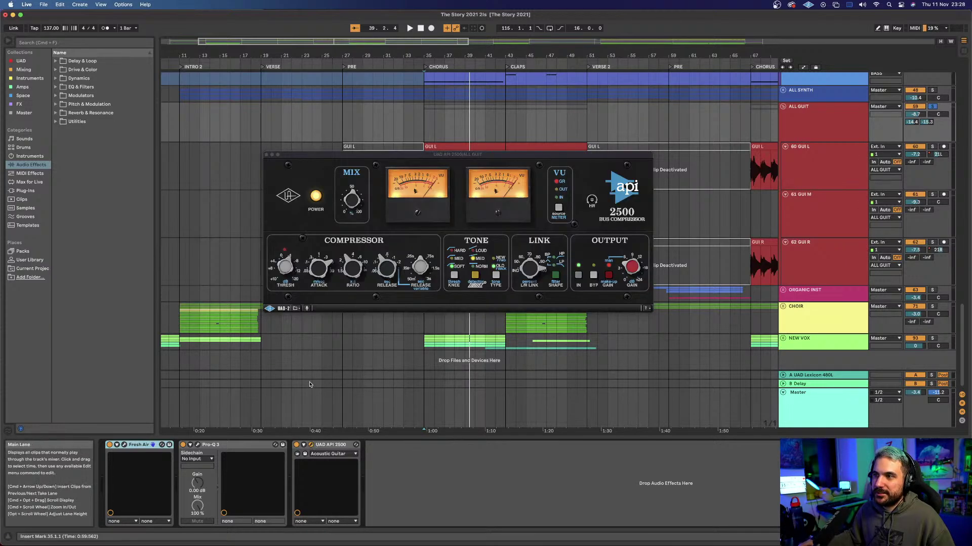
key(space)
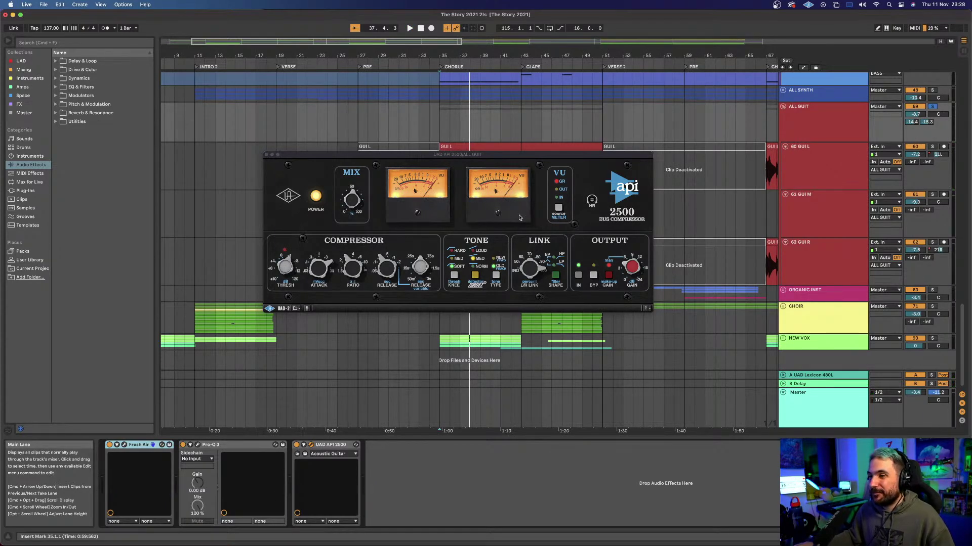
click(266, 156)
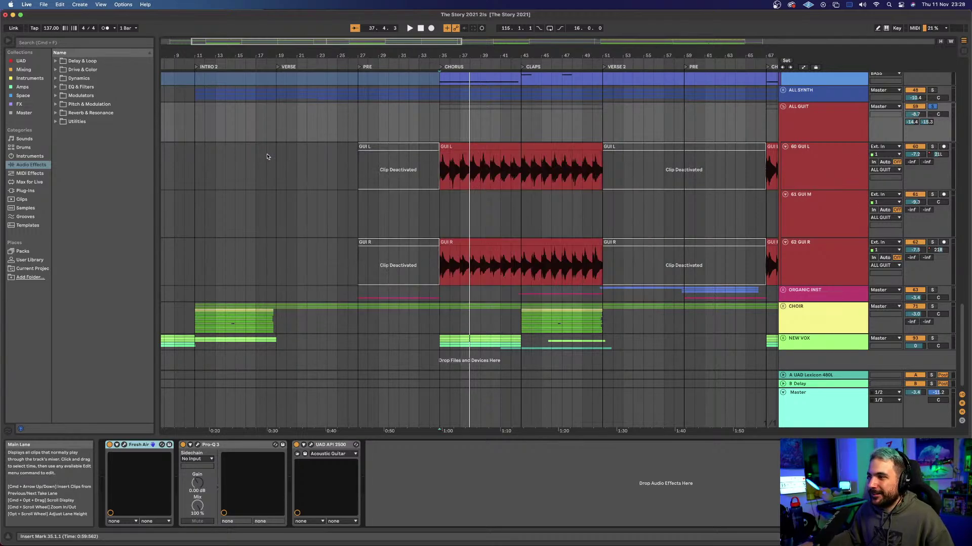
Step: Fold the ALL GUIT group, unfold the CHOIR group and look through its vocal tracks
click(782, 107)
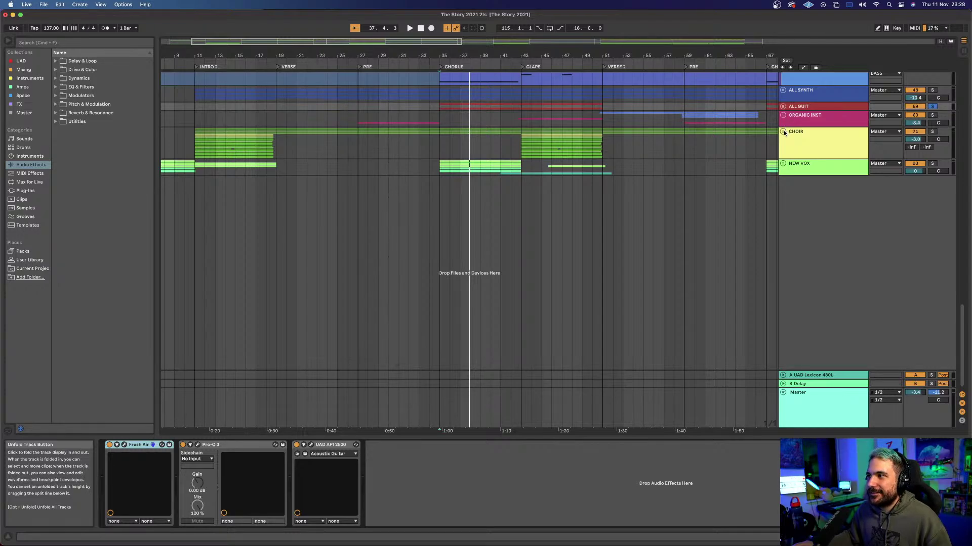
click(783, 132)
scroll(264, 159, left, 4)
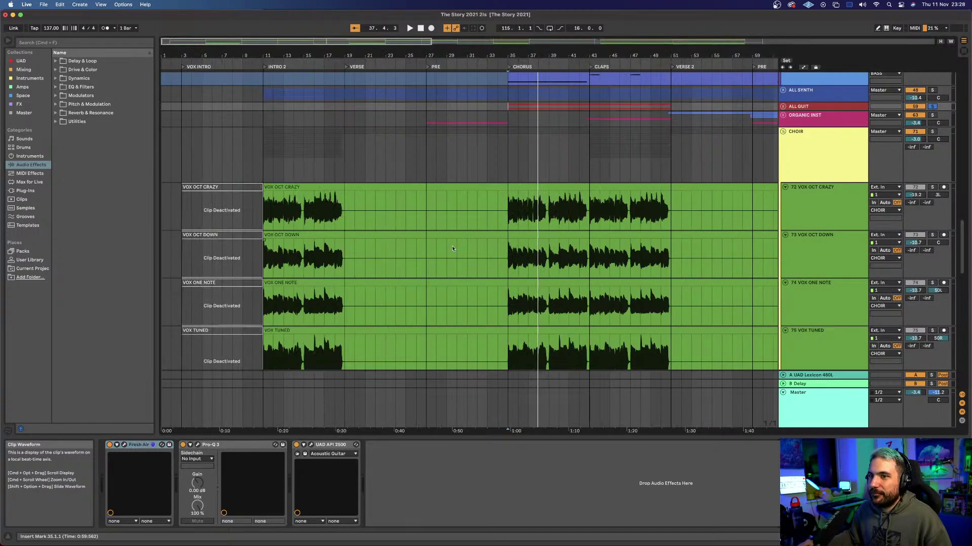
click(264, 159)
scroll(270, 166, down, 10)
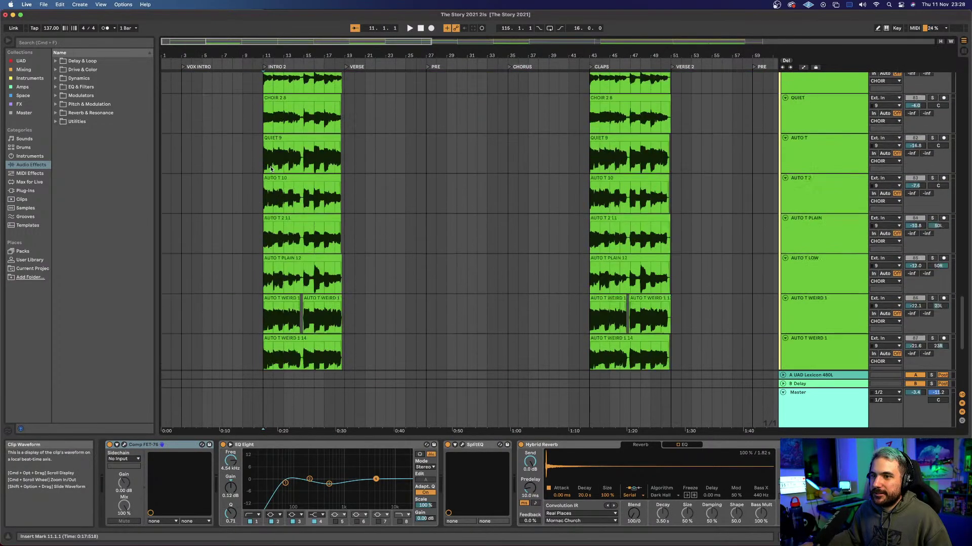
scroll(270, 166, down, 8)
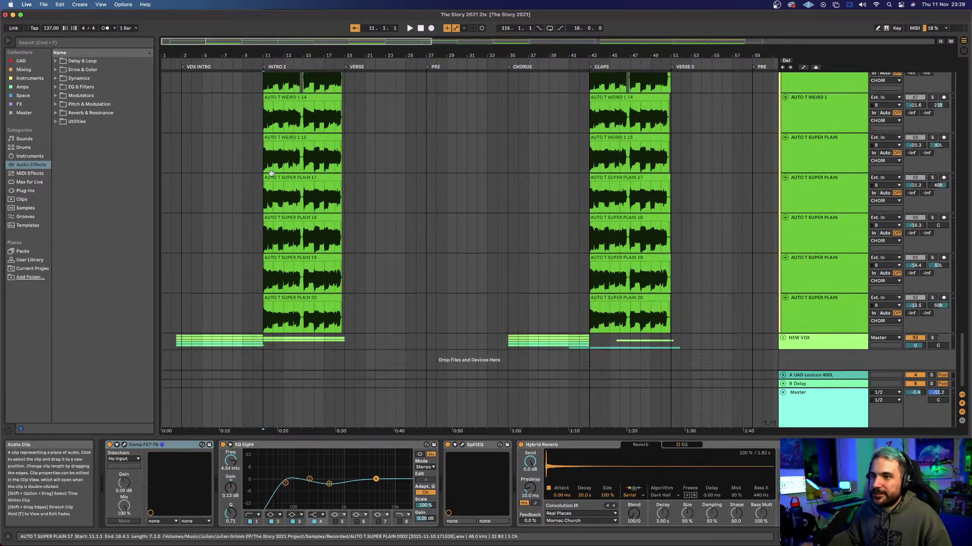
scroll(271, 173, up, 15)
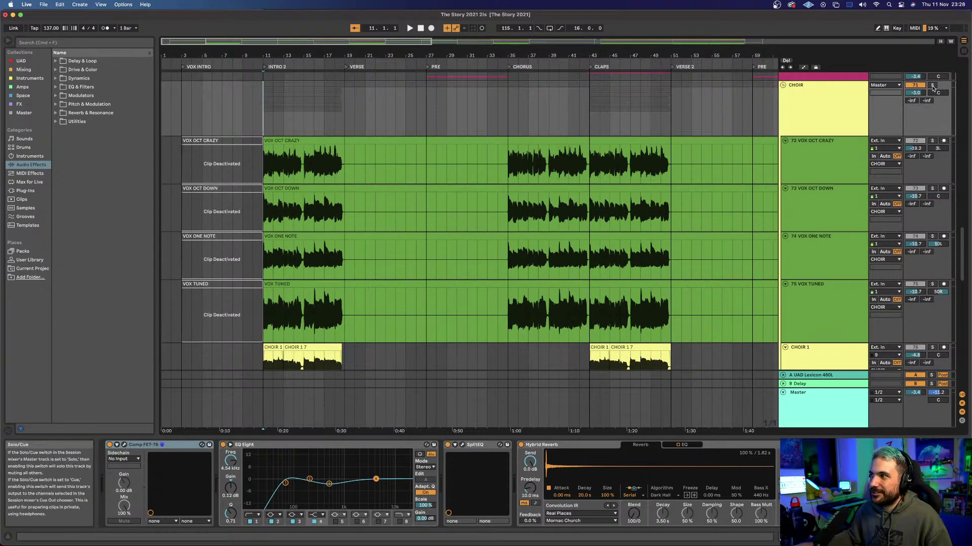
scroll(663, 196, down, 10)
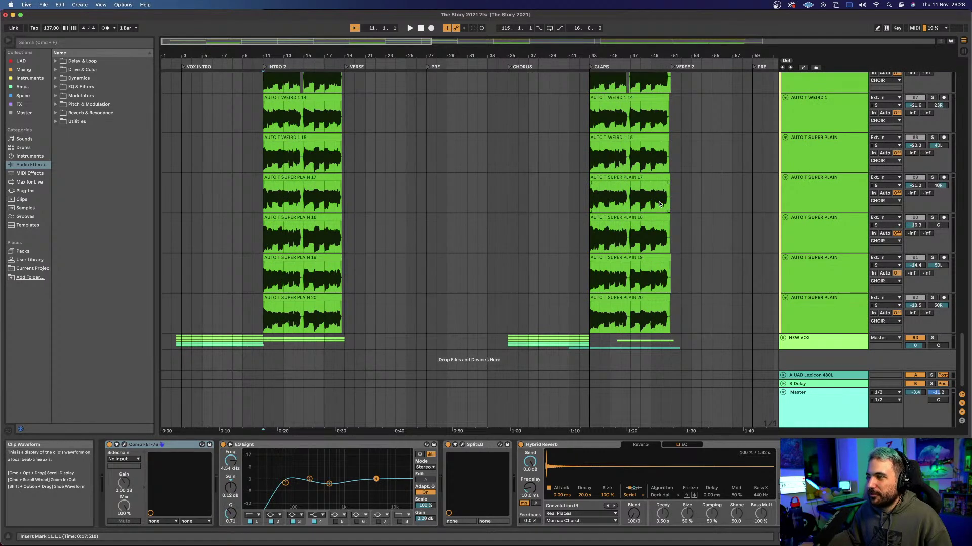
Step: Unfold the NEW VOX group and audition it in solo from the start of the VOX INTRO at bar 3
click(783, 337)
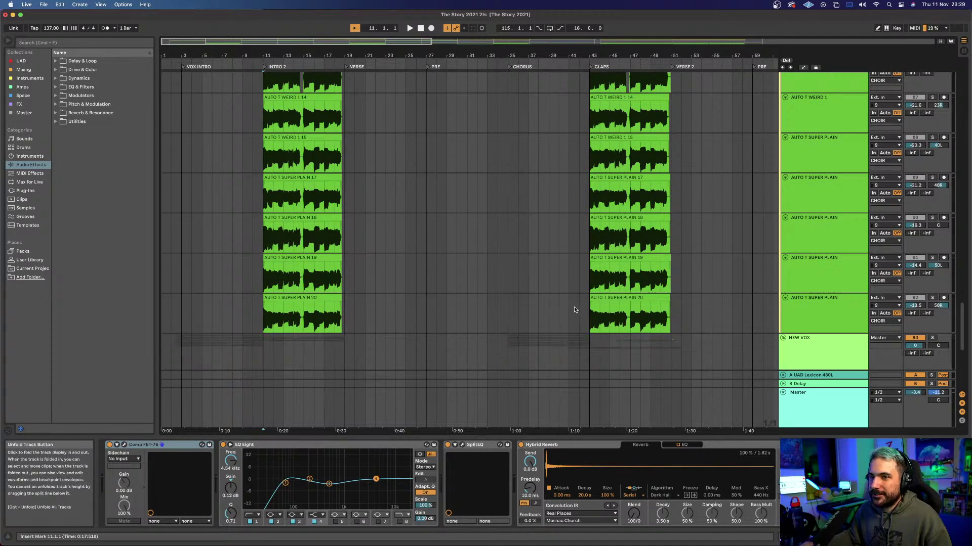
scroll(575, 310, down, 5)
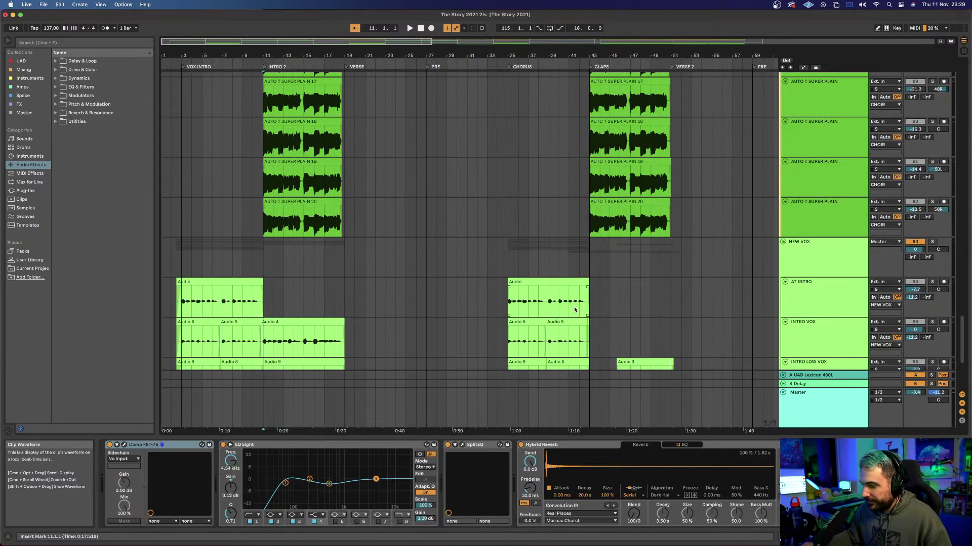
scroll(574, 310, up, 15)
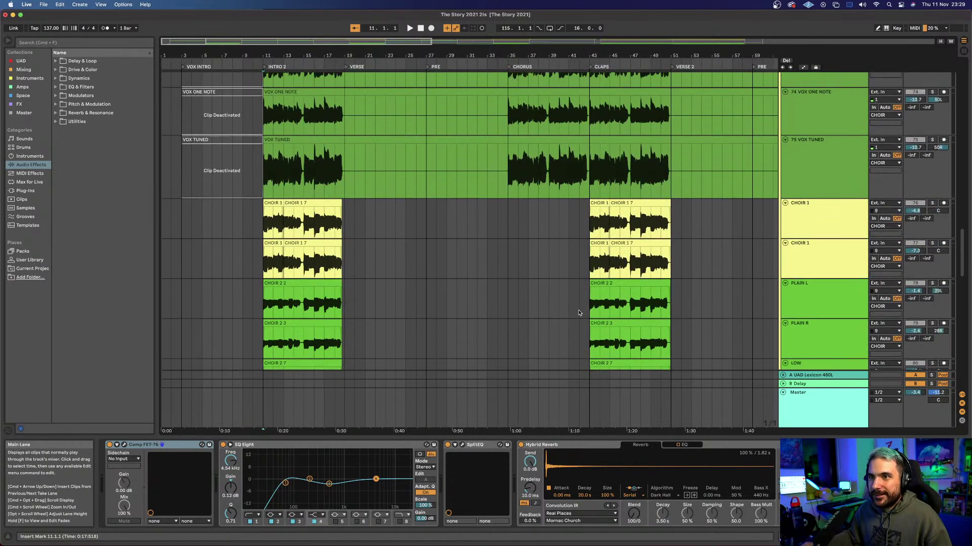
scroll(433, 283, down, 10)
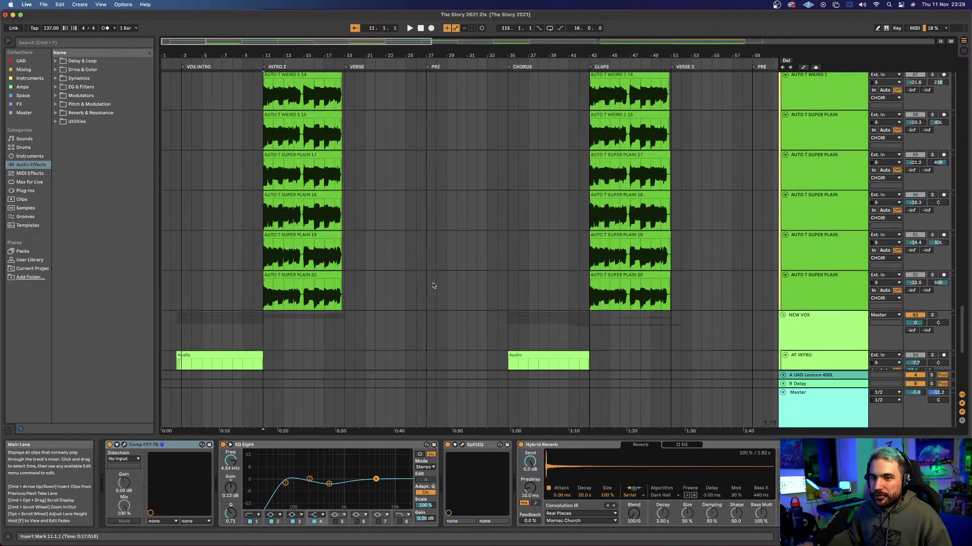
scroll(433, 286, down, 6)
click(181, 147)
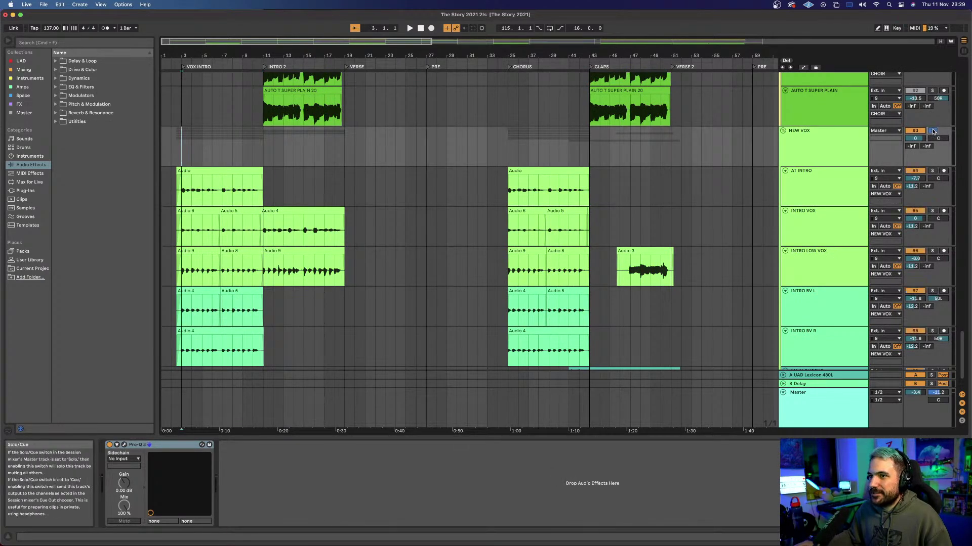
key(space)
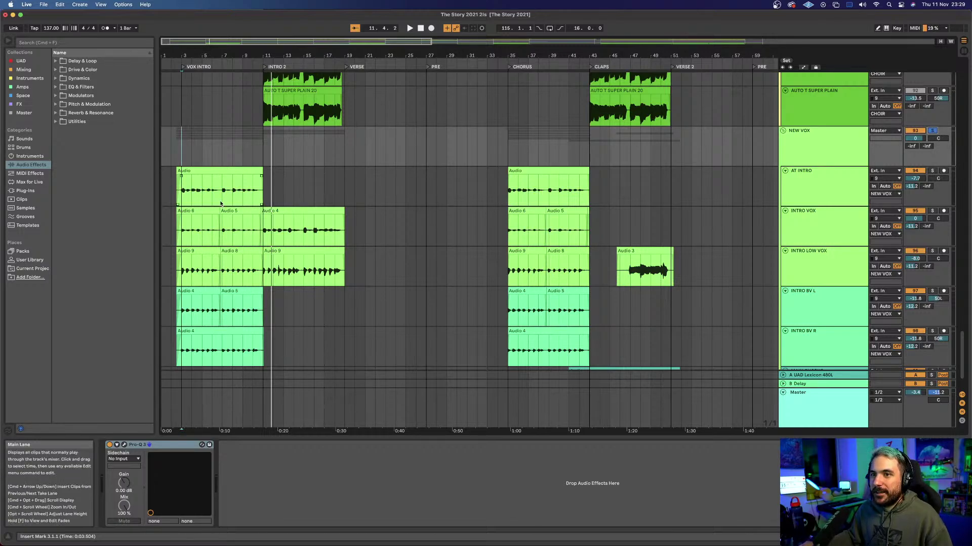
Step: Audition the AT INTRO track in solo from bar 4
click(820, 172)
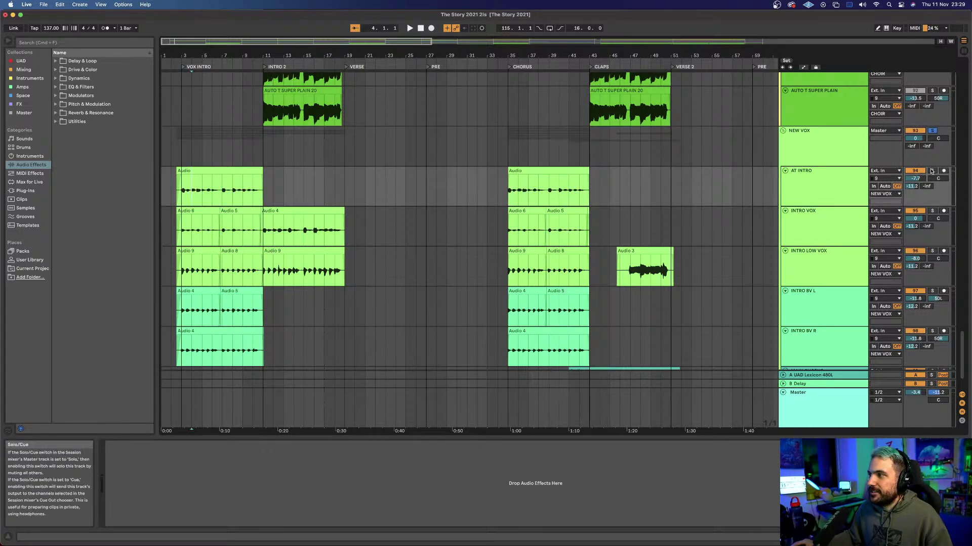
key(space)
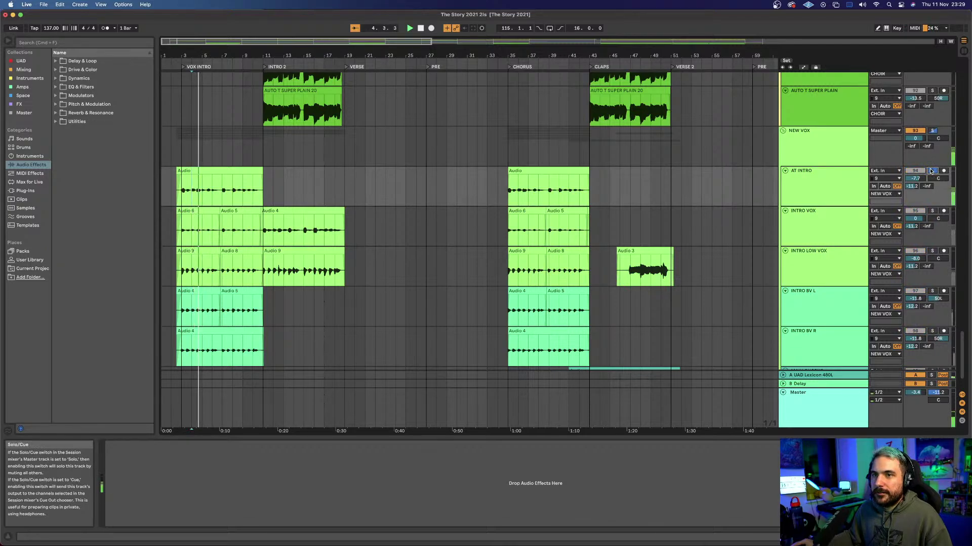
click(931, 171)
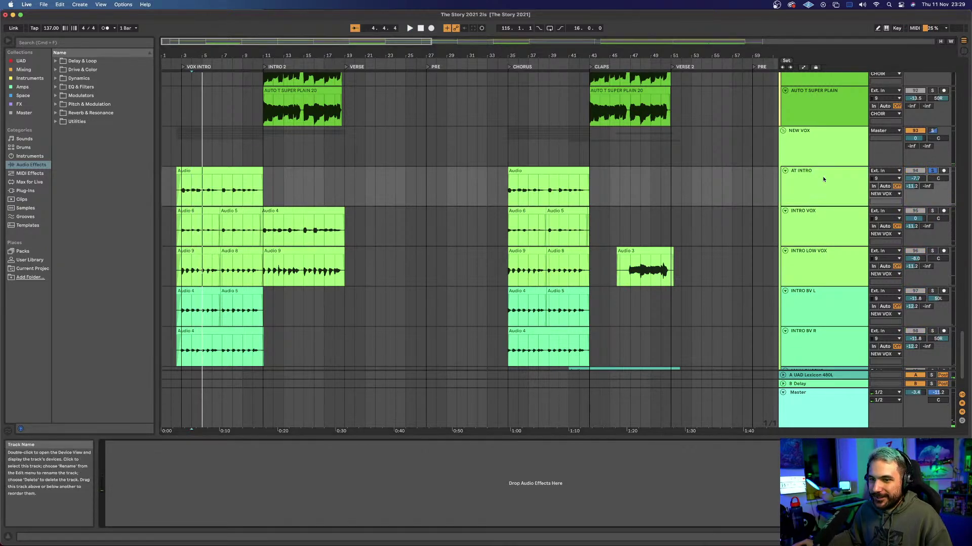
Step: Set the Auto-Tune Realtime Advanced input type to Low Male and restrict its notes to the minor scale in the advanced view
click(823, 179)
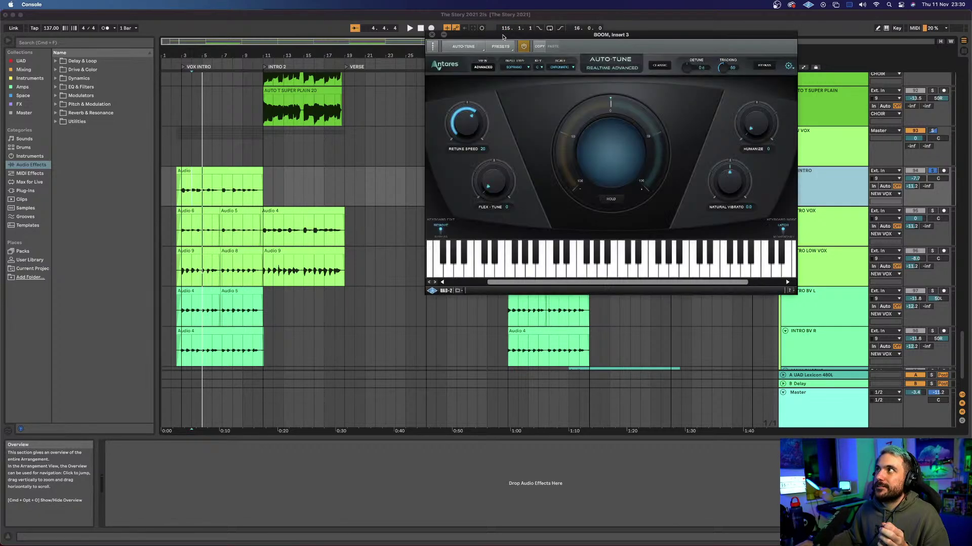
drag(504, 36, 328, 124)
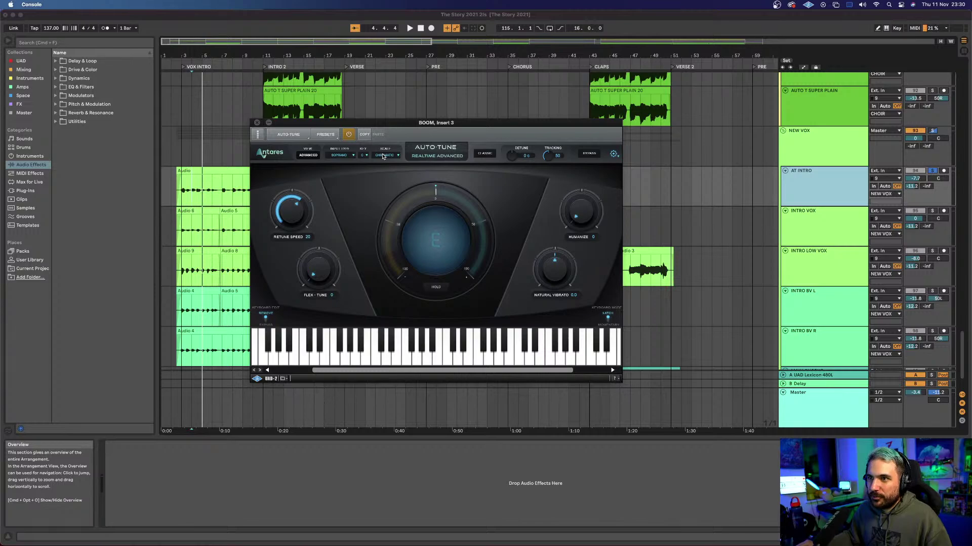
click(355, 157)
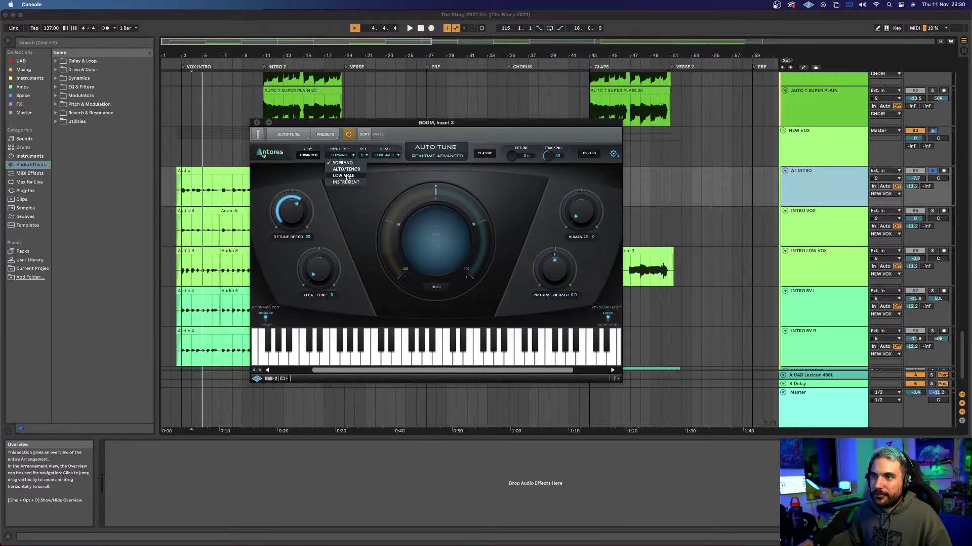
click(346, 177)
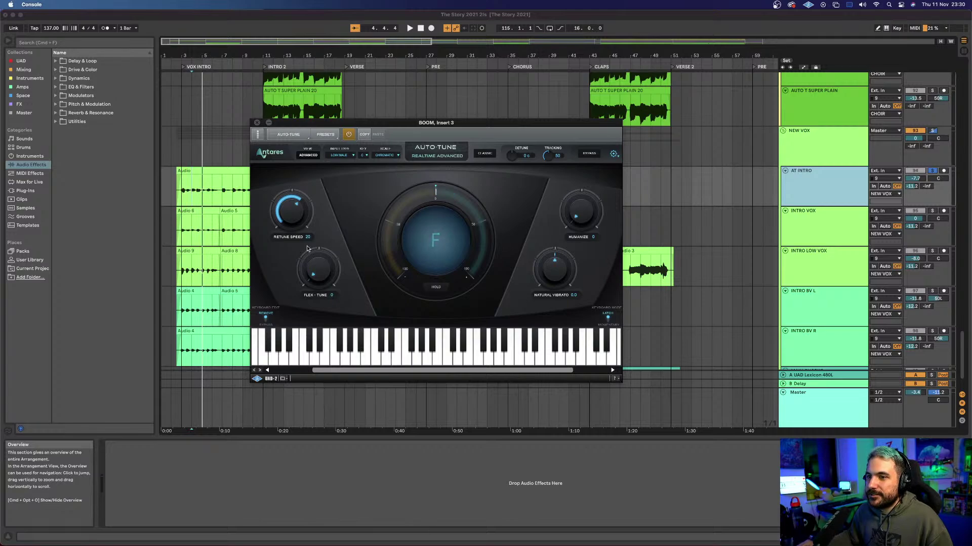
click(309, 155)
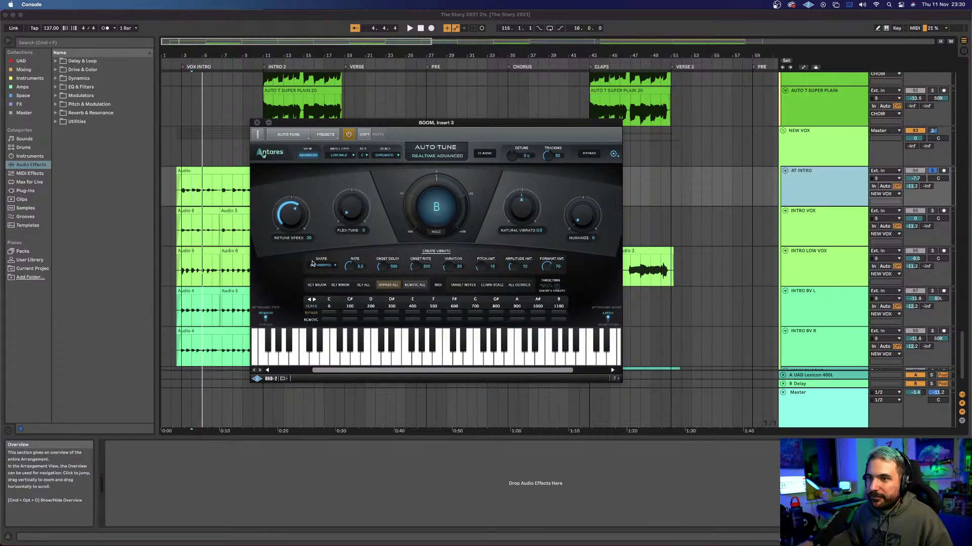
click(339, 286)
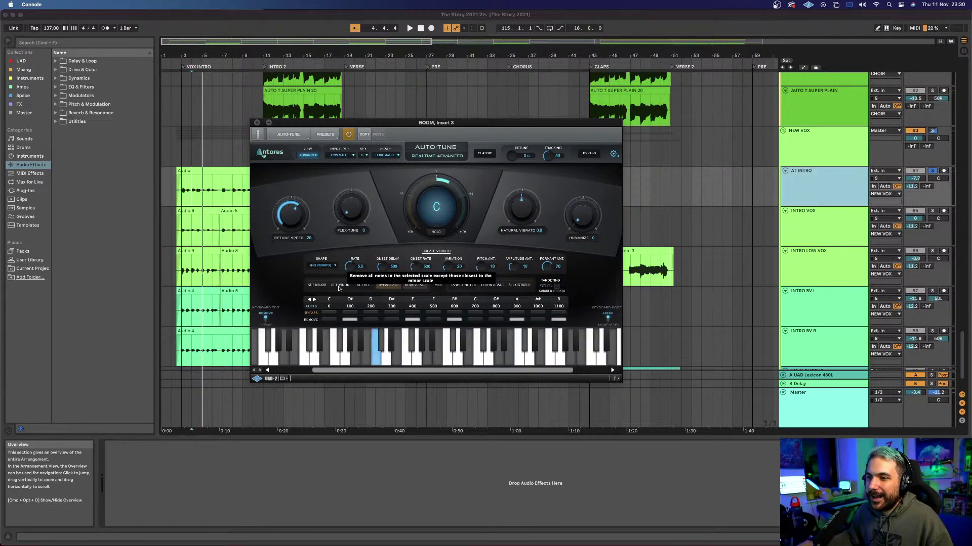
Step: Set Auto-Tune's retune speed to 0 and audition the vocal with a single keyboard note selected, closing the plug-in window
drag(291, 215, 291, 238)
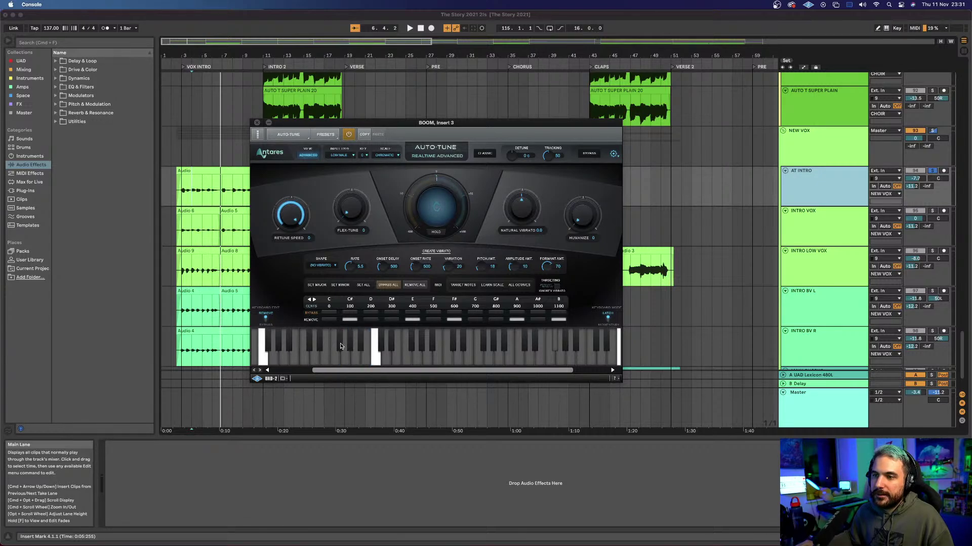
click(305, 358)
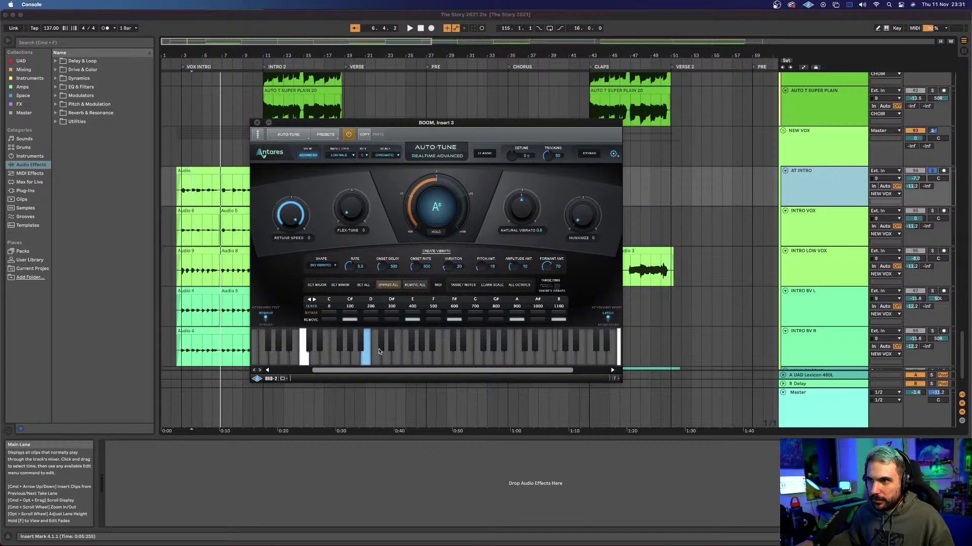
key(space)
key(space)
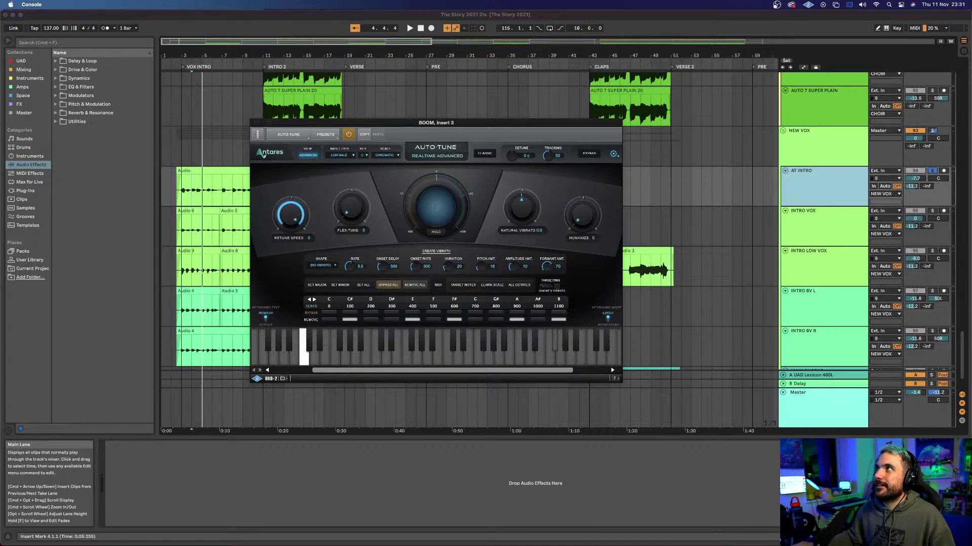
click(257, 122)
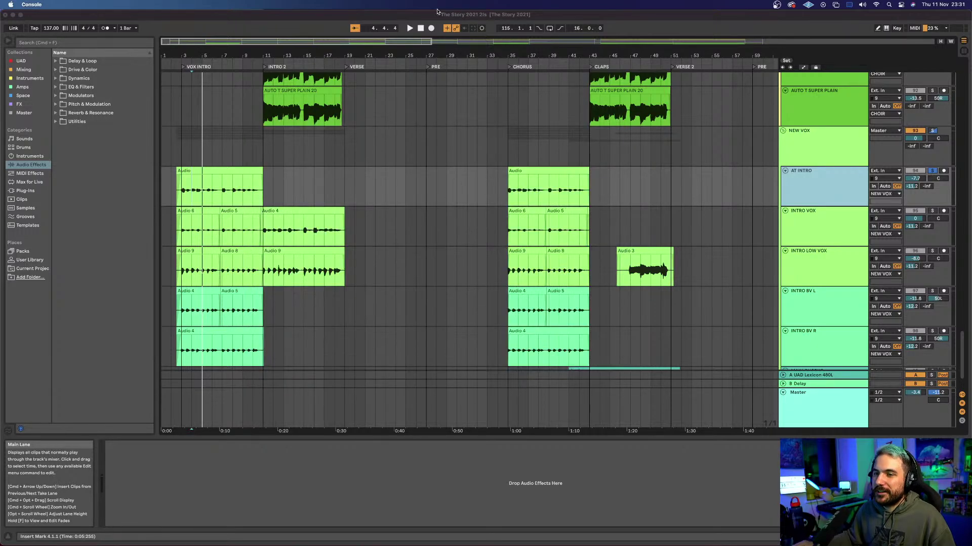
Step: Audition the AT INTRO track from the VOX INTRO start at bar 3 and the INTRO VOX track, each in solo
click(187, 191)
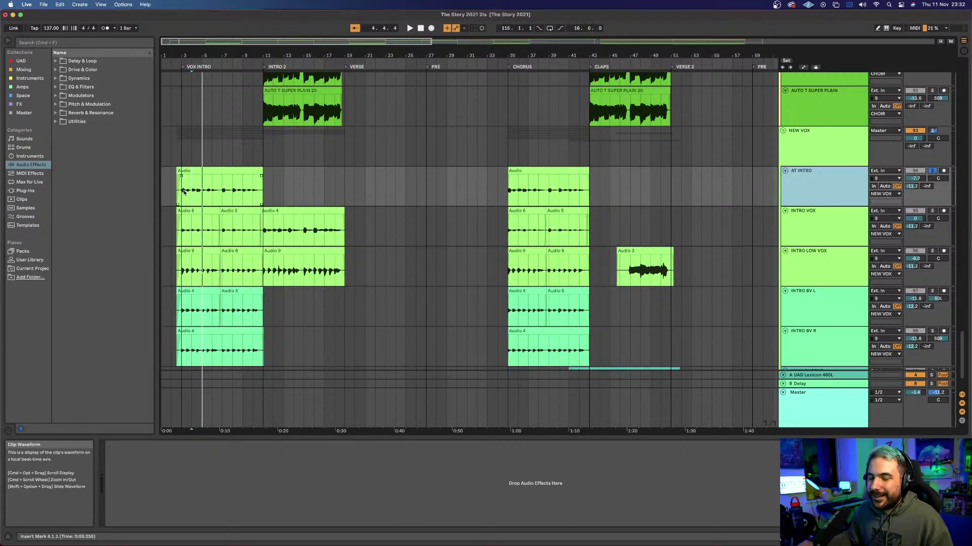
click(823, 176)
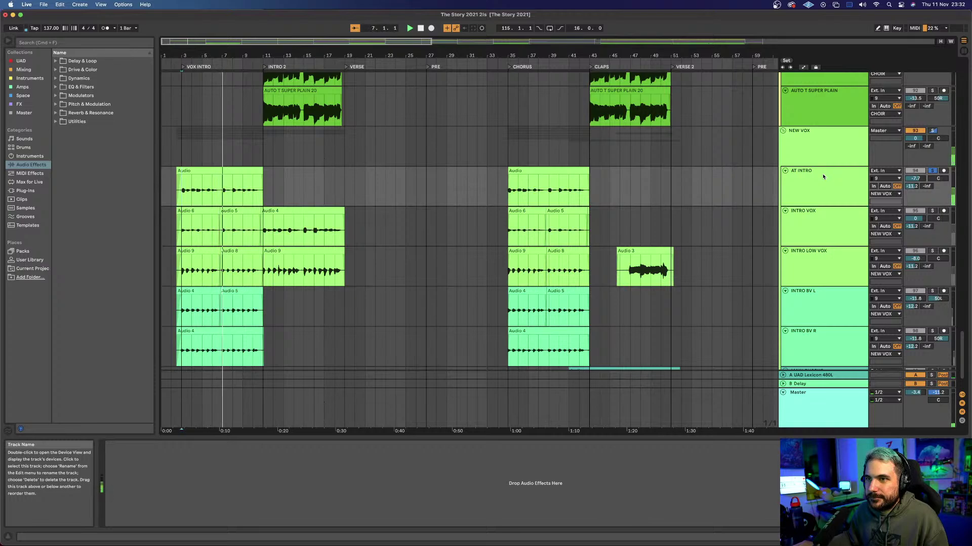
click(931, 211)
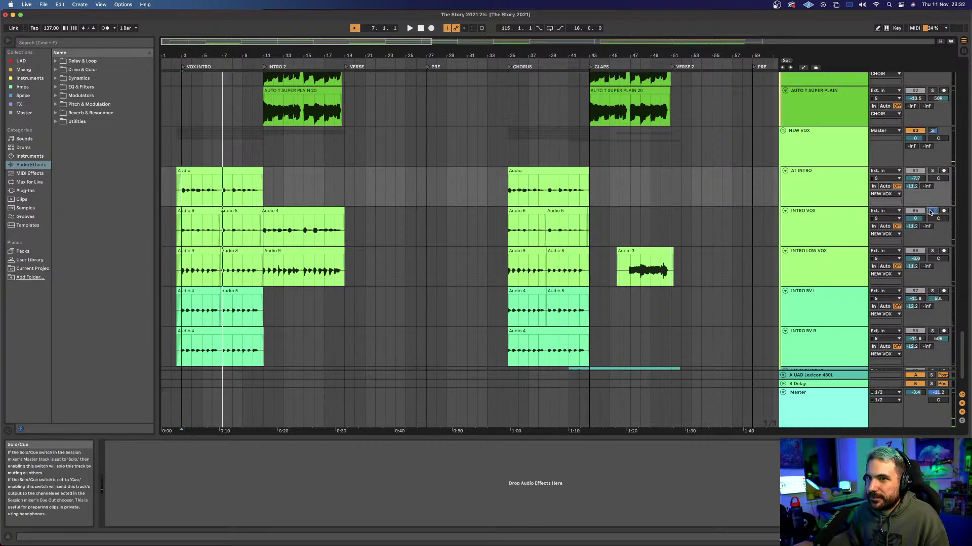
key(space)
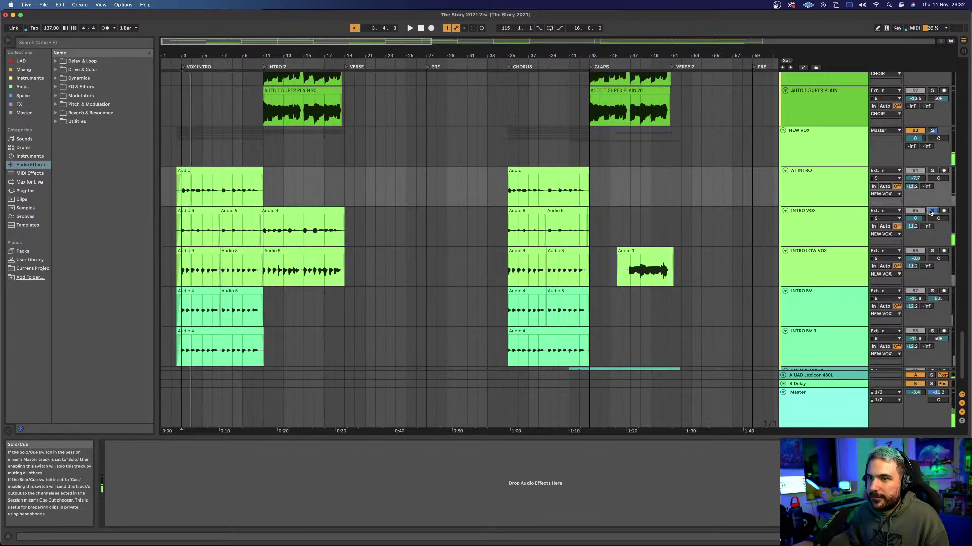
key(space)
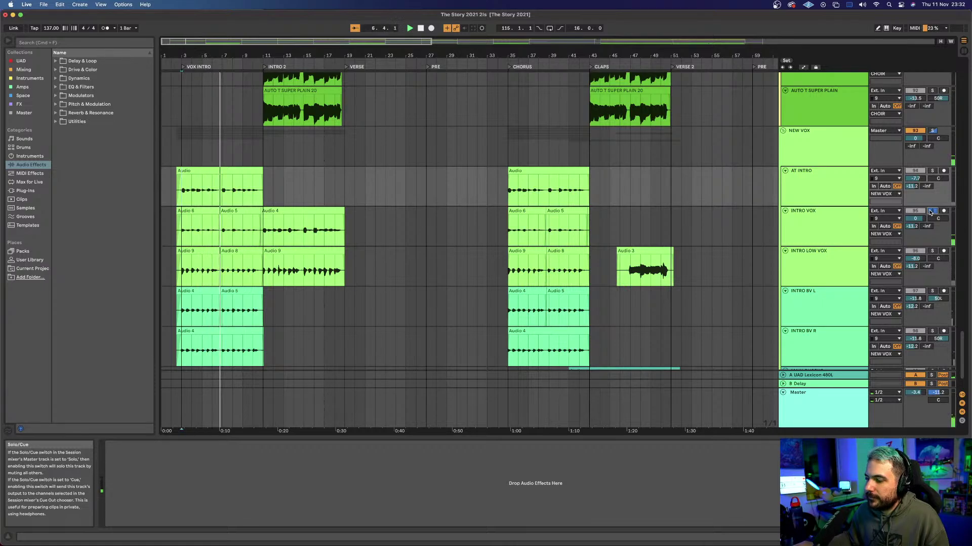
Step: Audition the INTRO LOW VOX track in solo from bar 3, clearing its solo at the end
click(931, 251)
key(space)
key(space)
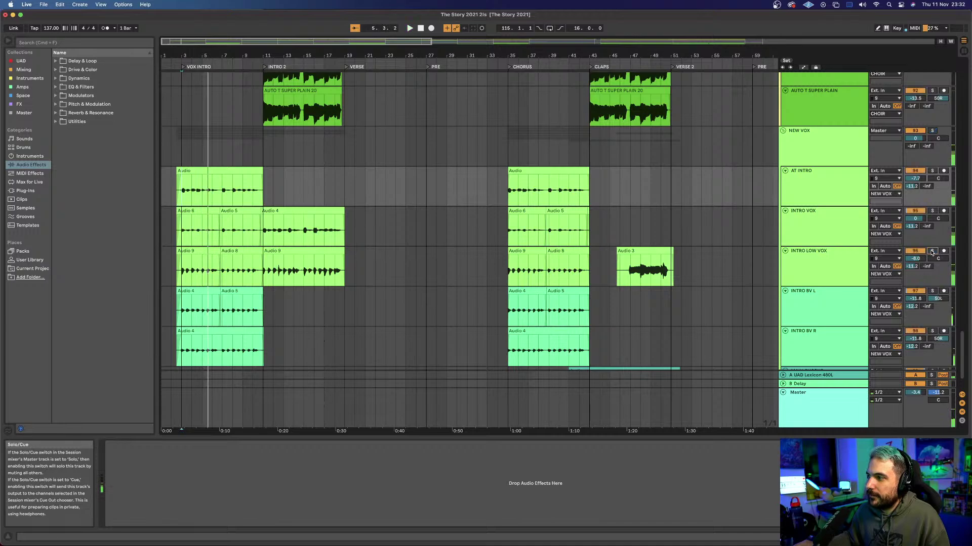
Step: Audition the INTRO BV L backing vocal in solo and together with INTRO BV R, clearing both solos at the end
click(932, 292)
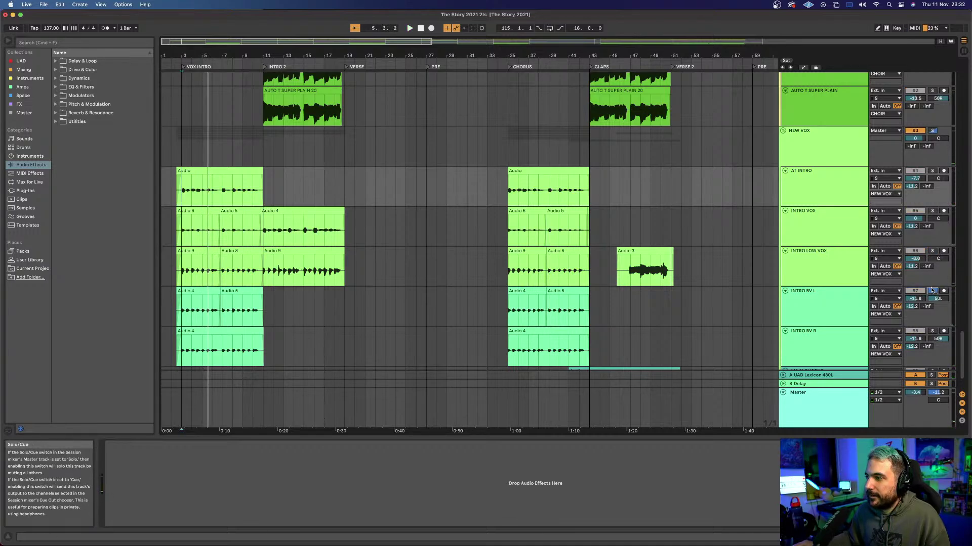
scroll(854, 295, down, 3)
key(space)
key(space)
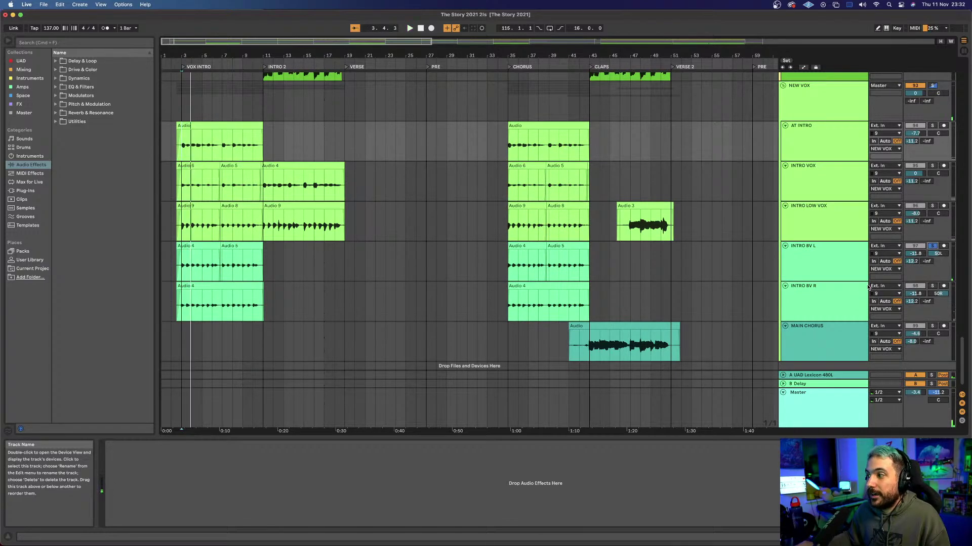
key(space)
key(space)
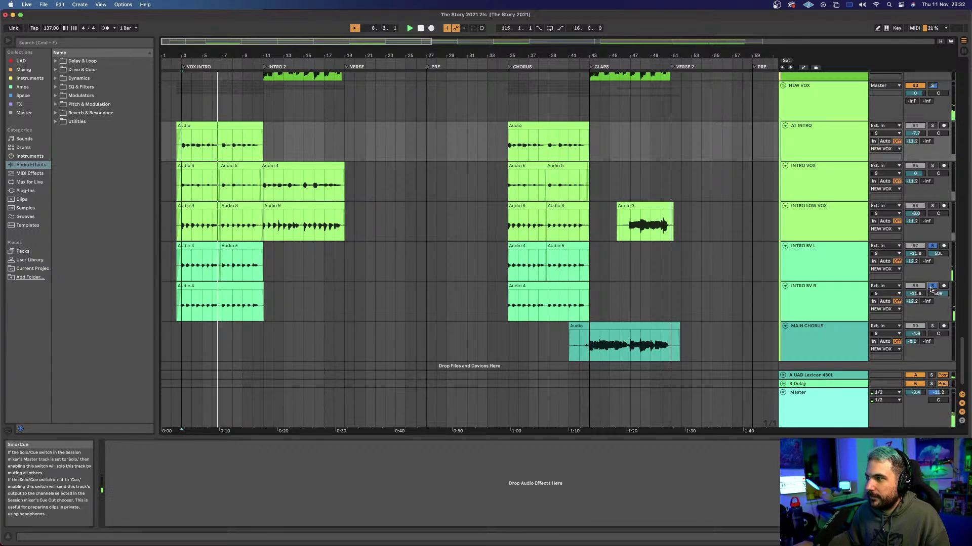
key(space)
click(932, 286)
click(932, 246)
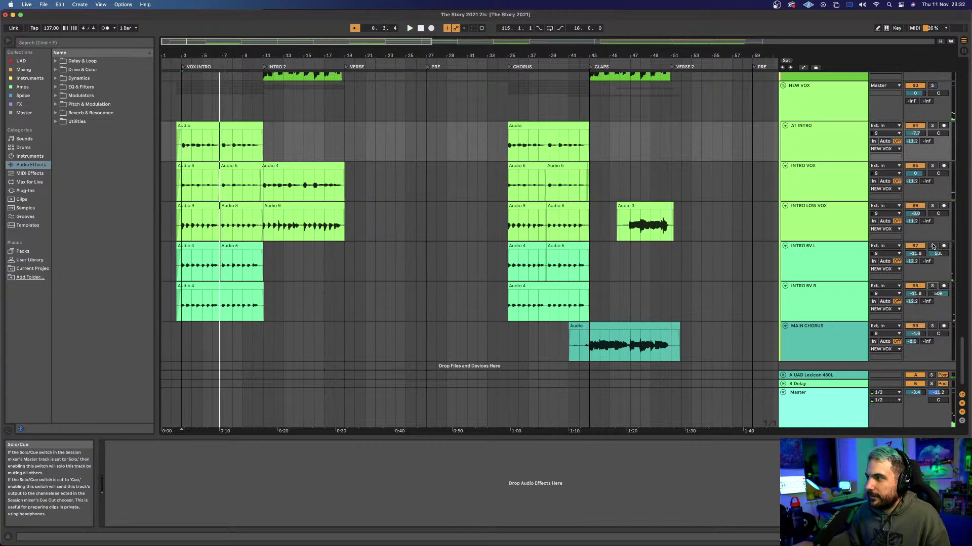
Step: Audition the whole NEW VOX group in solo and display the group's device chain
click(932, 85)
key(space)
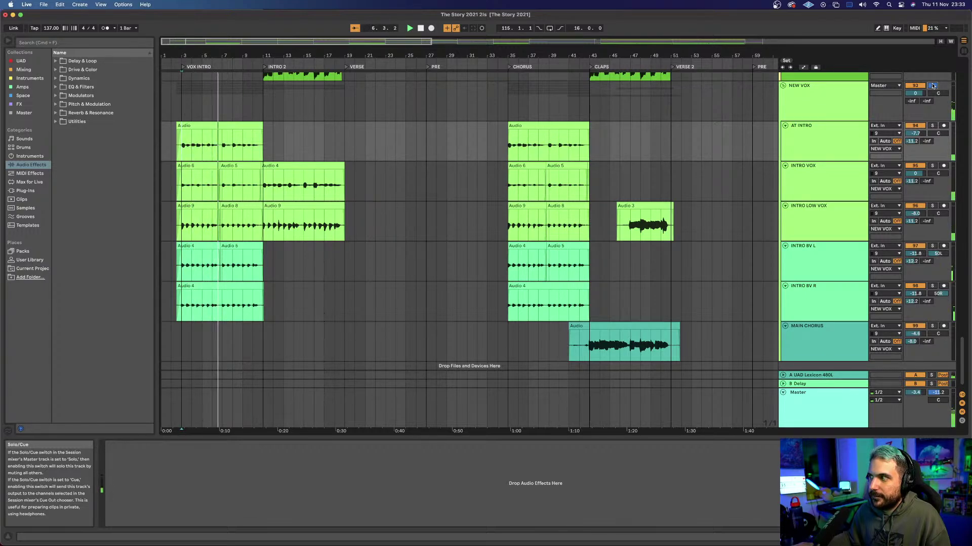
scroll(633, 195, up, 5)
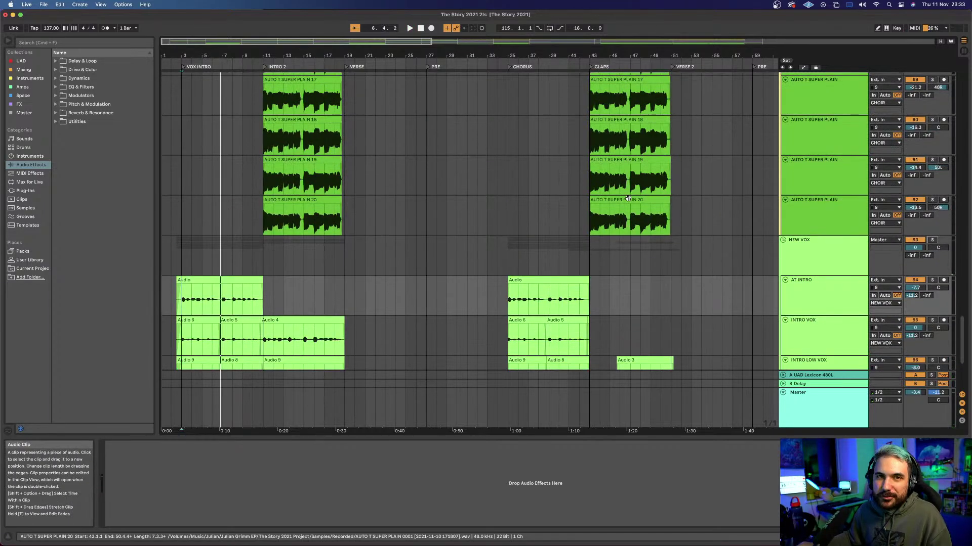
click(792, 263)
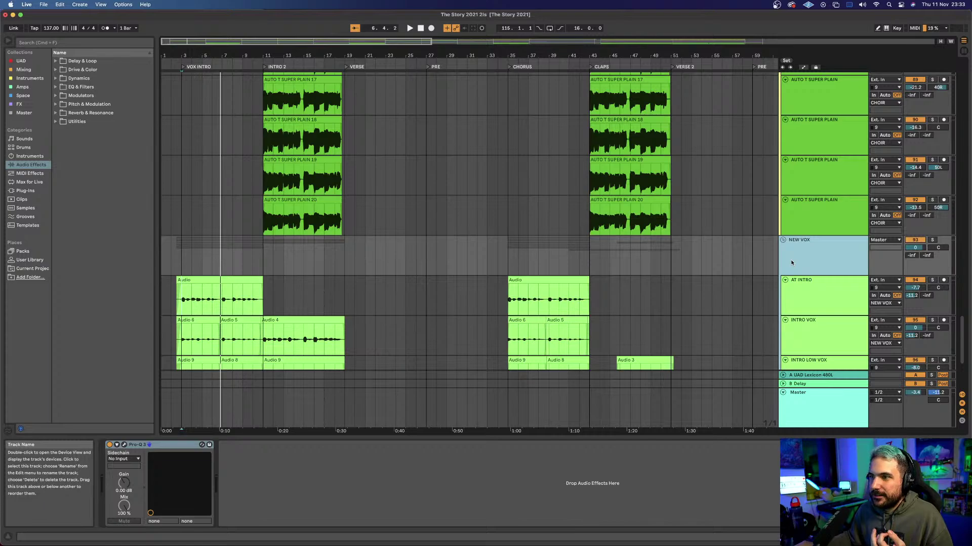
click(799, 308)
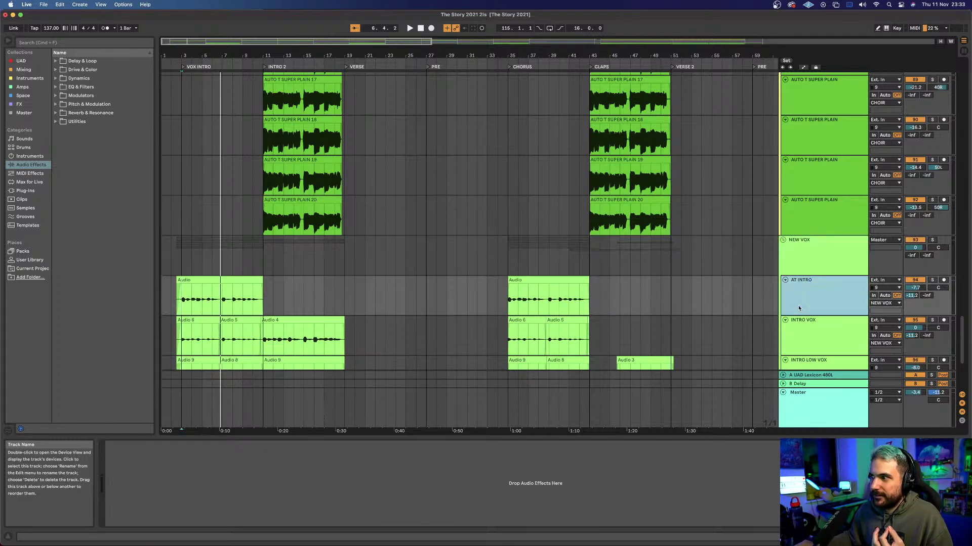
click(809, 256)
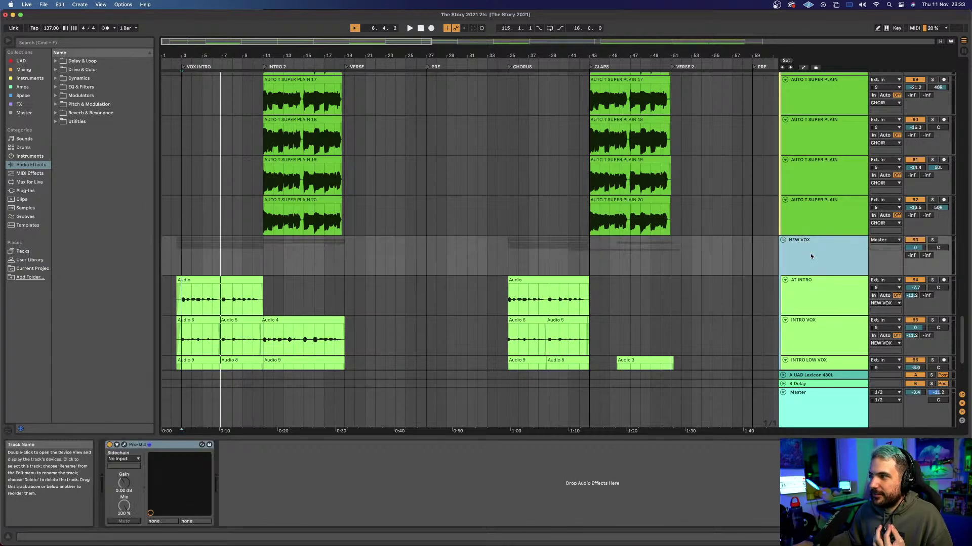
Step: Audition the VOX OCT CRAZY track of the CHOIR group in solo from the start of INTRO 2 at bar 11
scroll(589, 249, up, 3)
scroll(589, 248, up, 8)
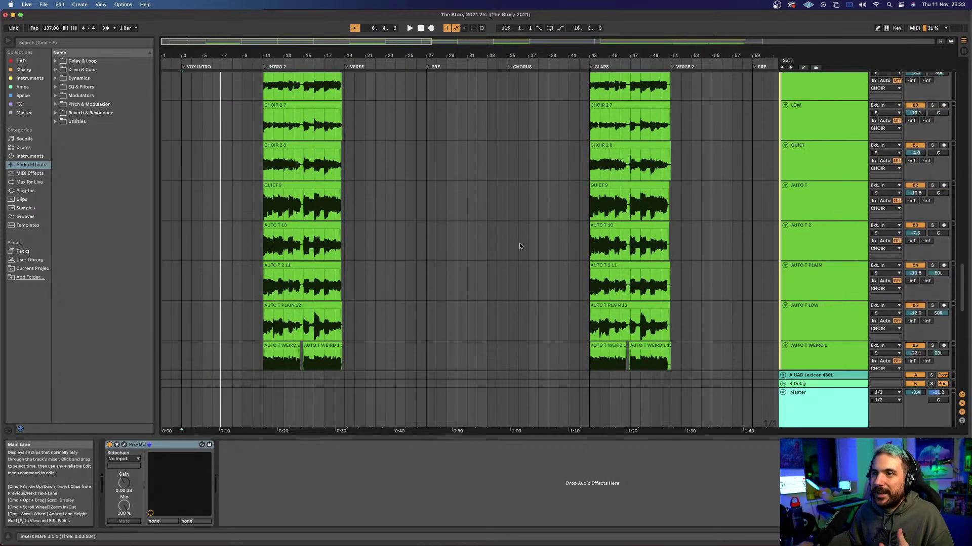
scroll(304, 213, up, 6)
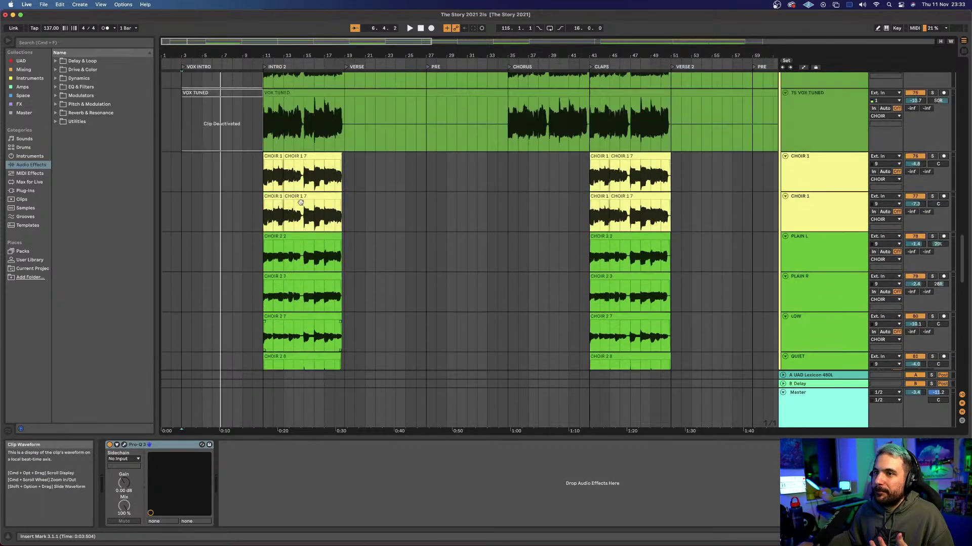
scroll(301, 201, up, 4)
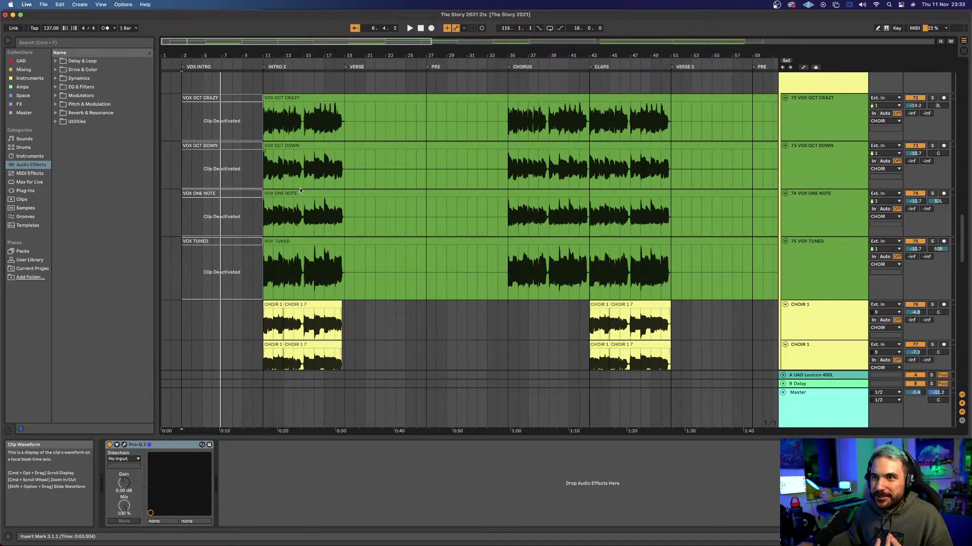
click(264, 132)
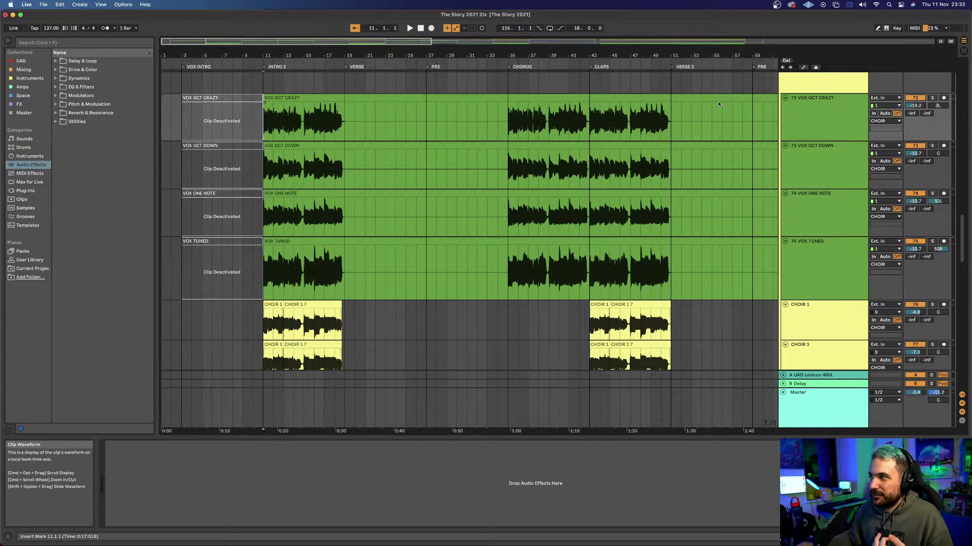
click(932, 100)
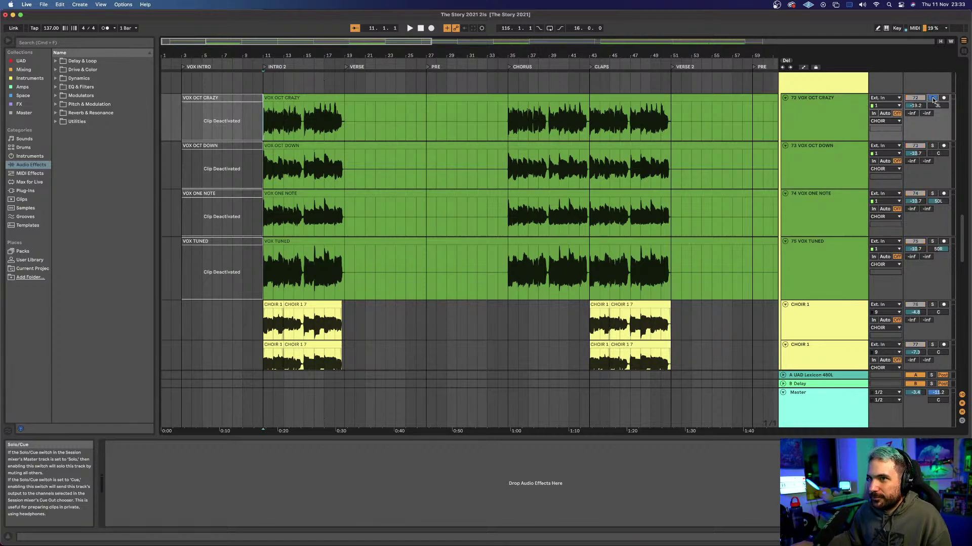
key(space)
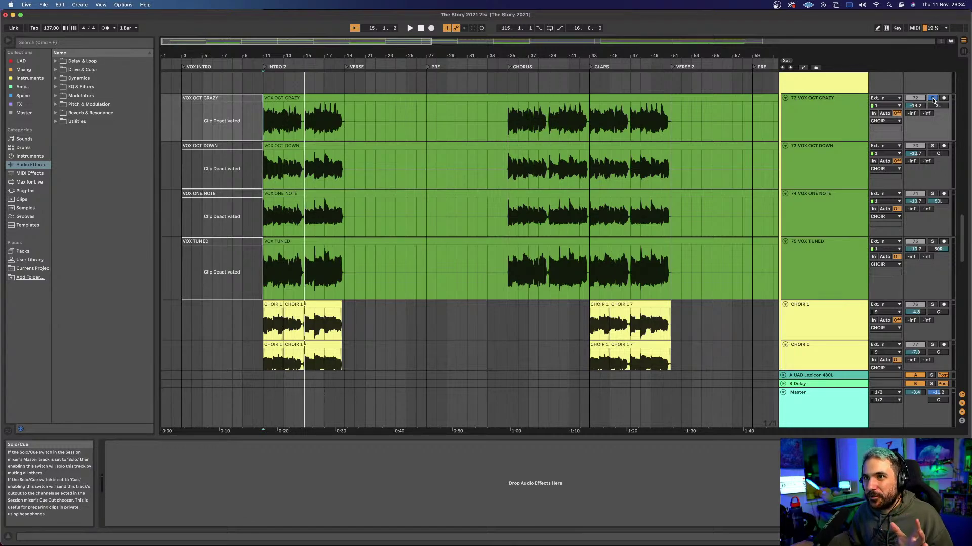
key(space)
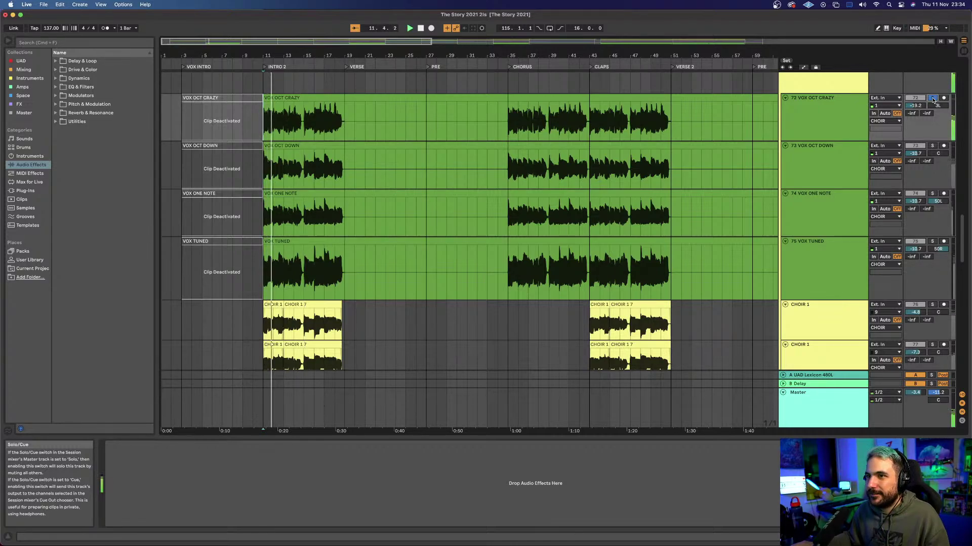
click(933, 98)
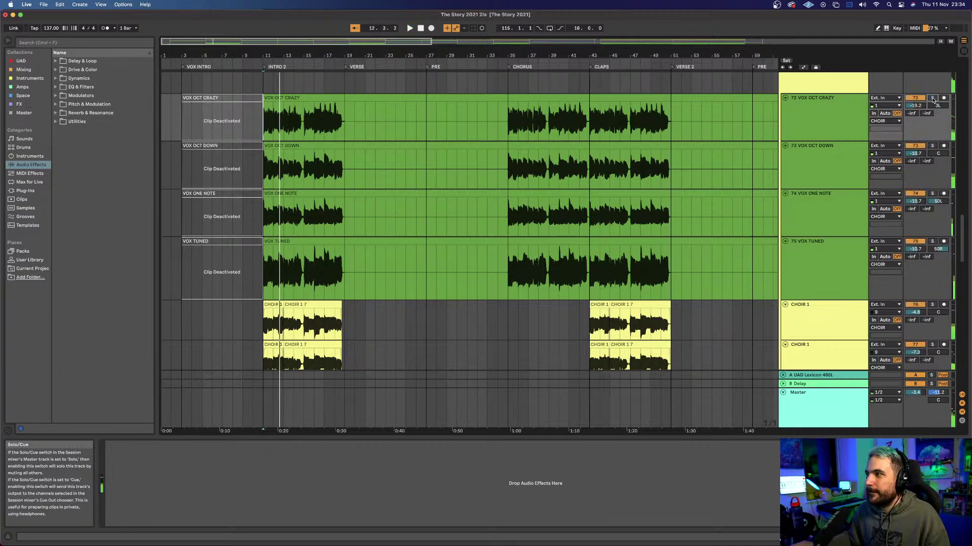
Step: Audition the VOX OCT DOWN track in solo from bar 11, clearing its solo at the end
click(932, 146)
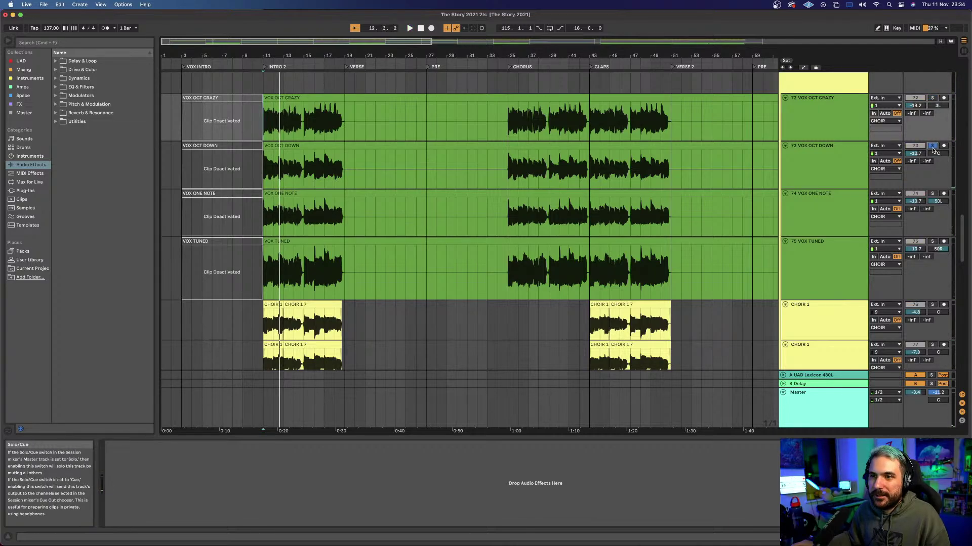
key(space)
key(space)
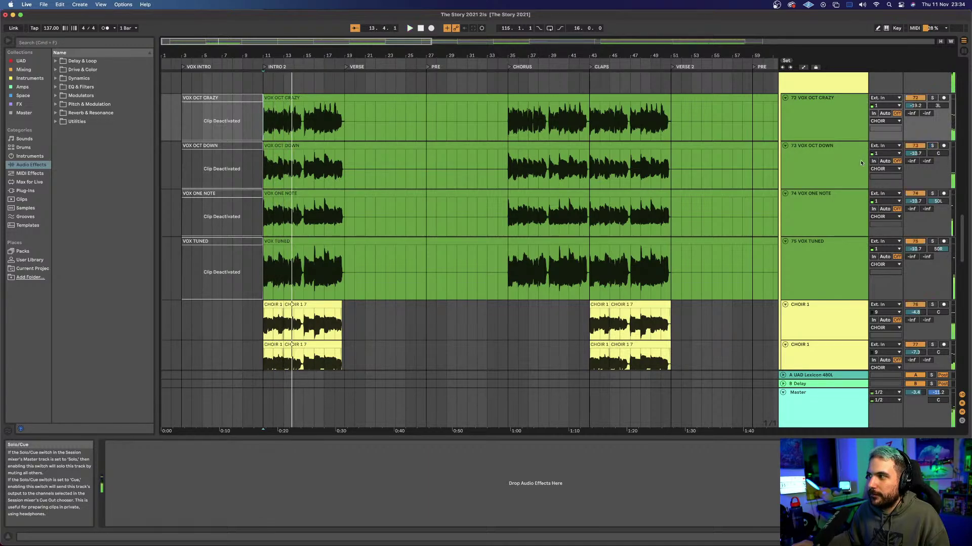
click(932, 146)
Step: Audition the VOX ONE NOTE and VOX TUNED tracks from bar 11, each in solo
click(897, 182)
click(921, 195)
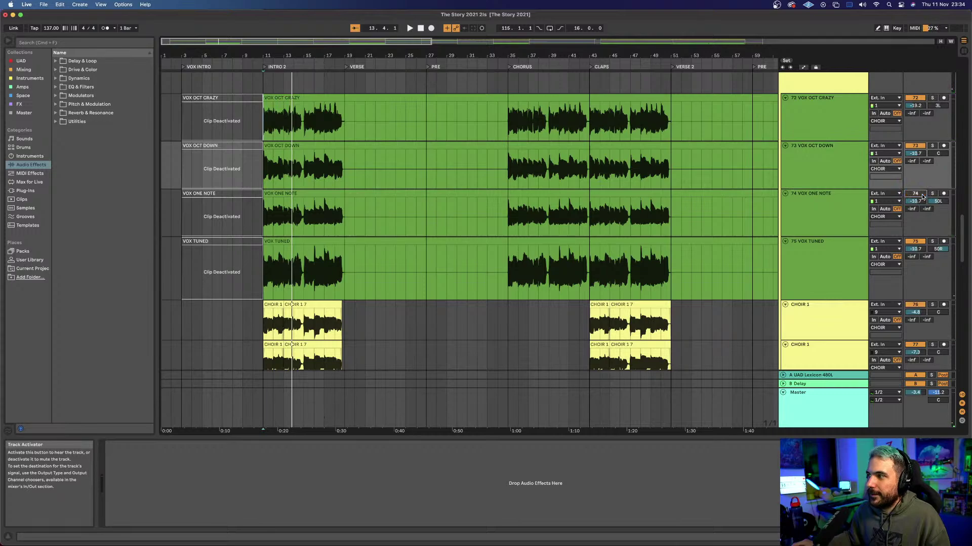
click(932, 194)
key(space)
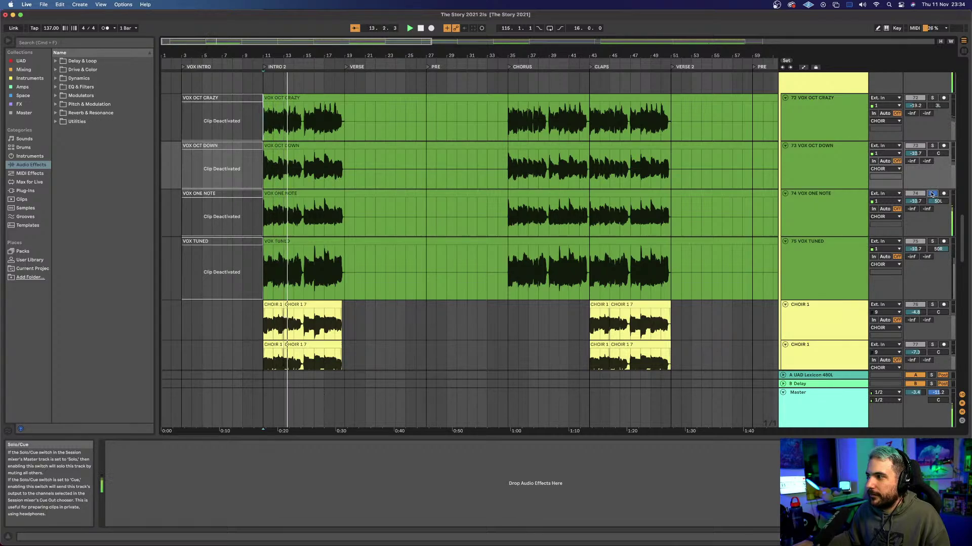
click(932, 194)
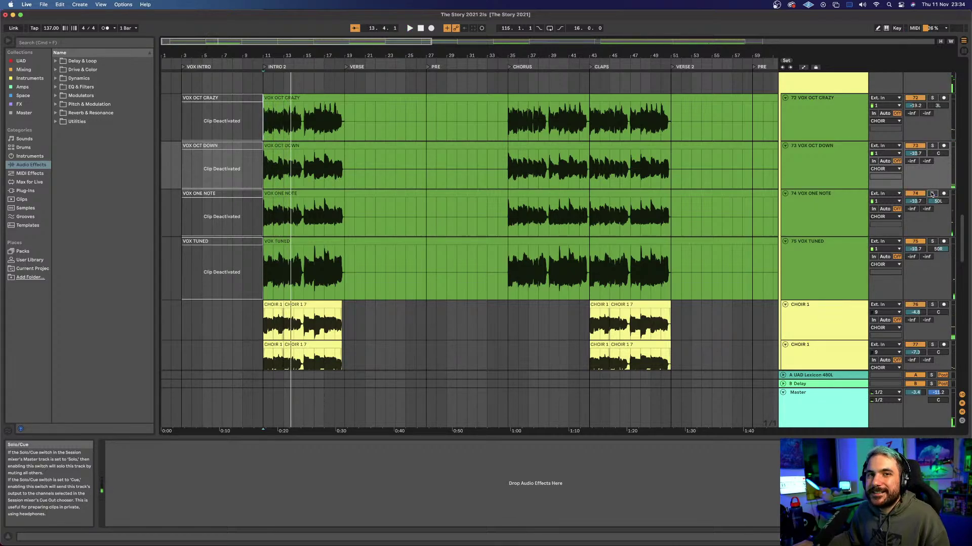
click(933, 242)
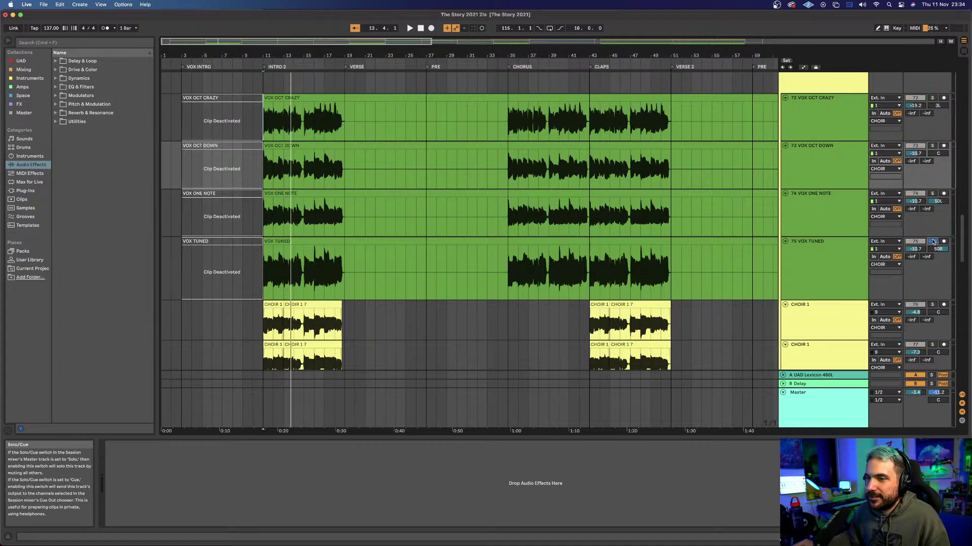
key(space)
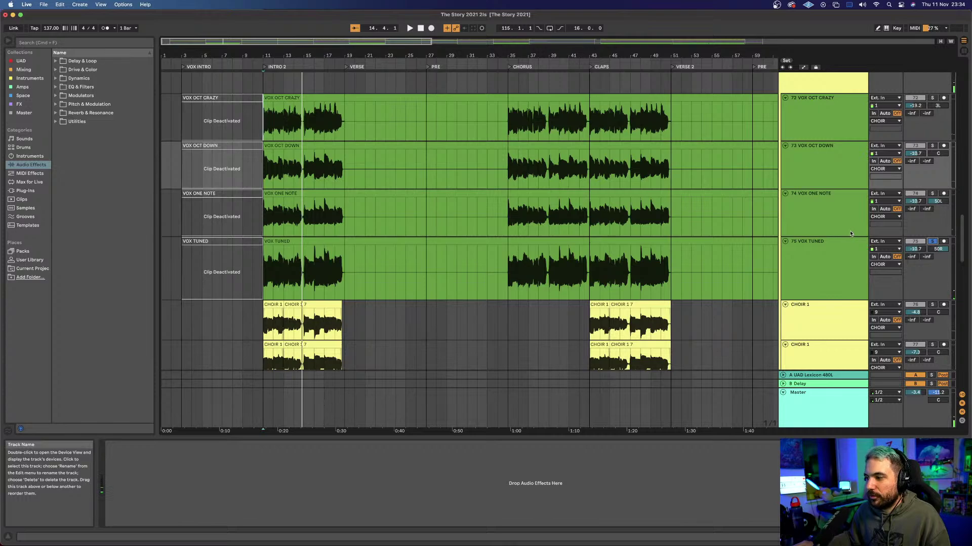
Step: Audition the first CHOIR 1 track in solo in place of VOX TUNED
scroll(849, 231, down, 1)
scroll(850, 231, down, 5)
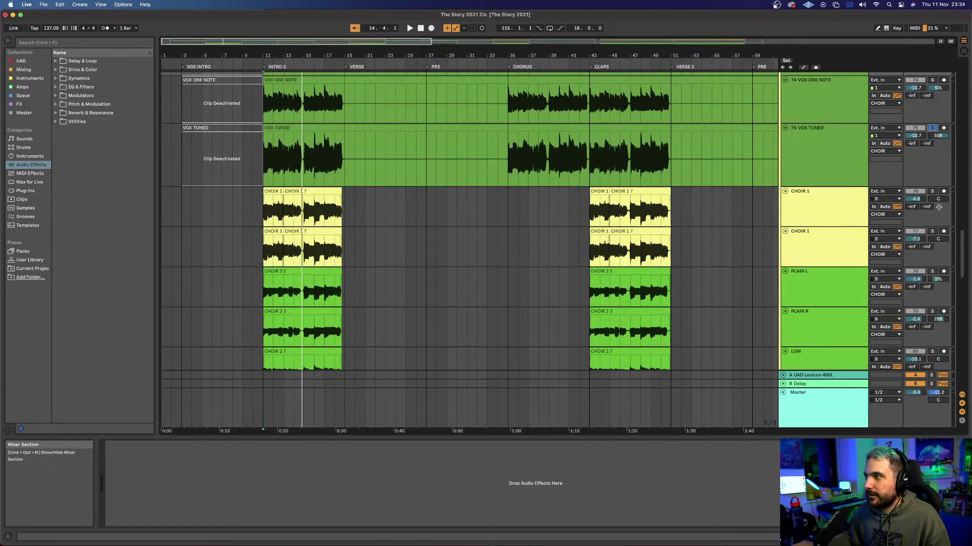
click(932, 193)
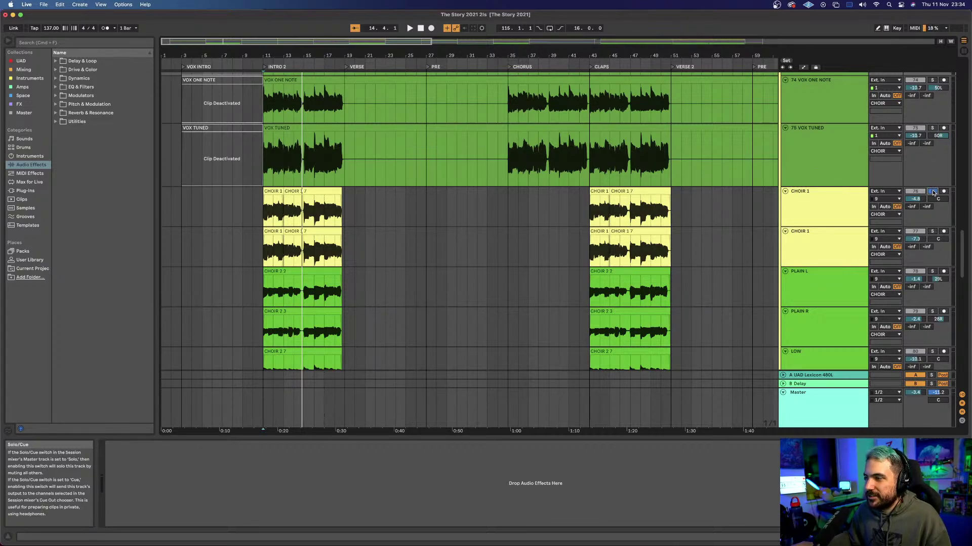
key(space)
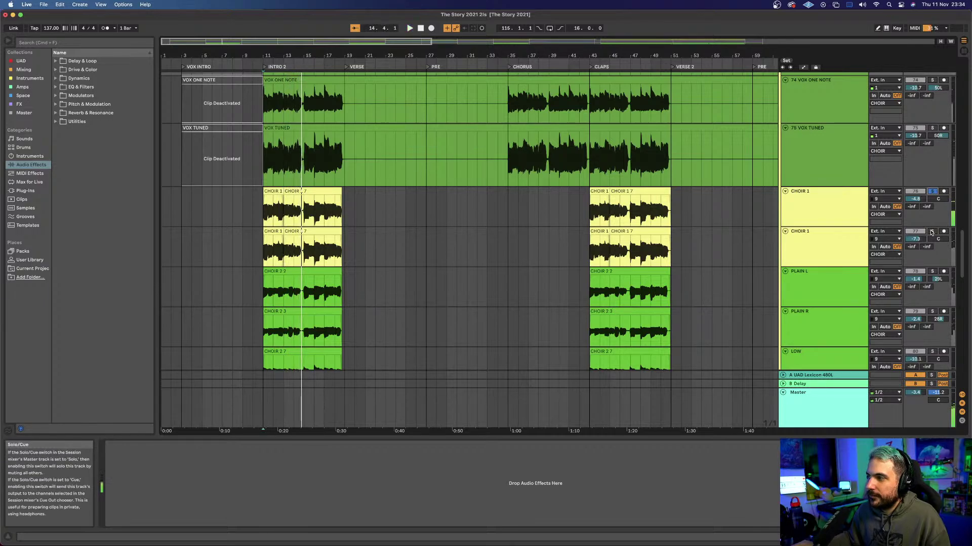
Step: Audition the second CHOIR 1 track in solo and display its device chain
key(space)
key(space)
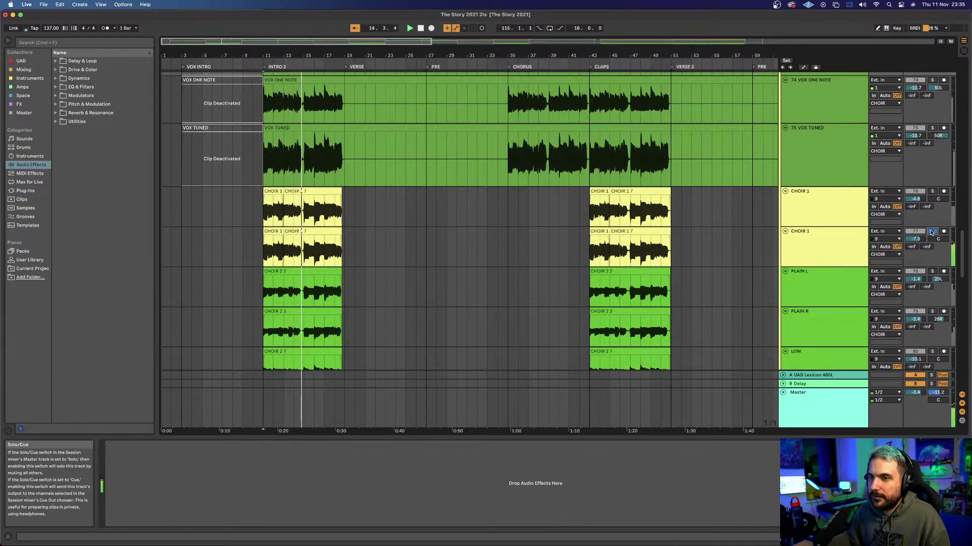
click(837, 239)
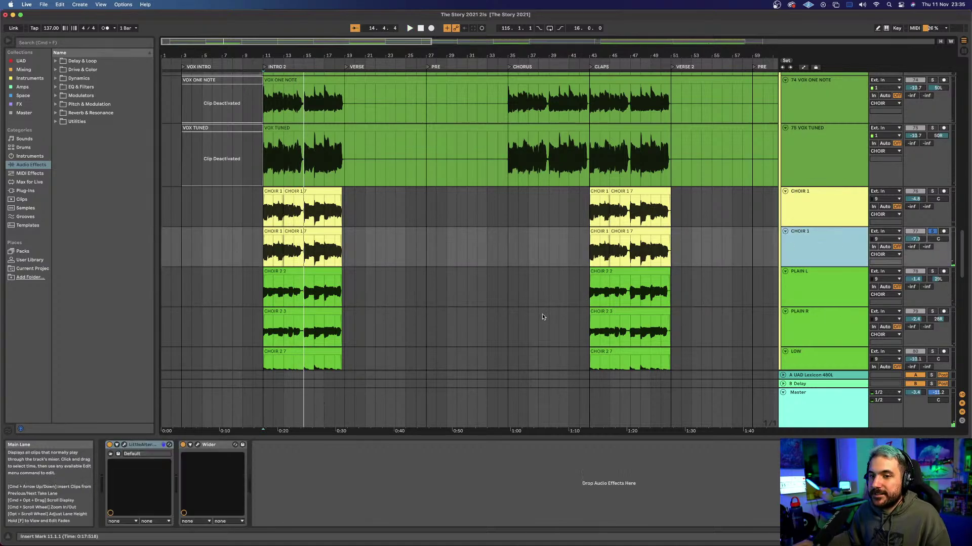
Step: Show the LittleAlterBoy plug-in window of the second CHOIR 1 track
click(125, 445)
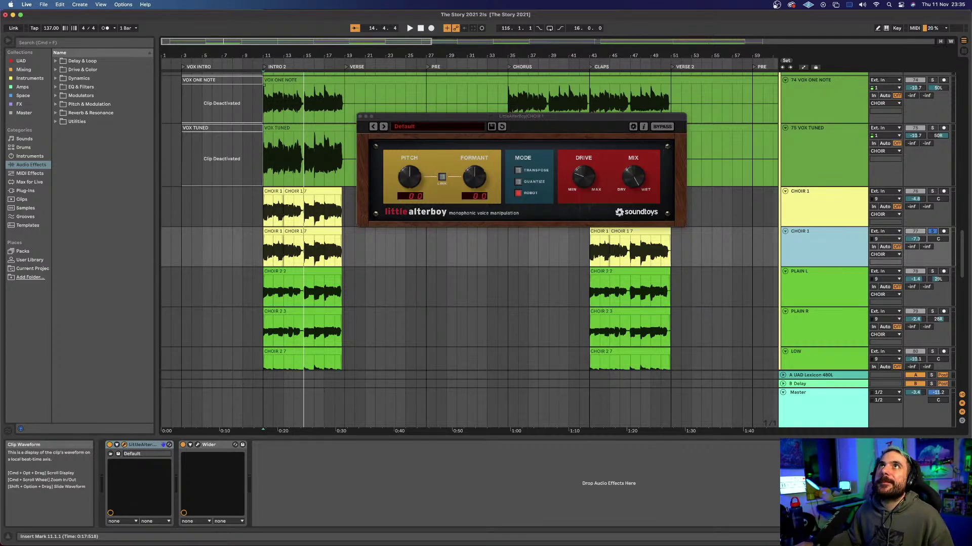
Step: Leave Live to check the API Vision channel strip on the BOOM channel, close it, and return to Live
key(super+alt+p)
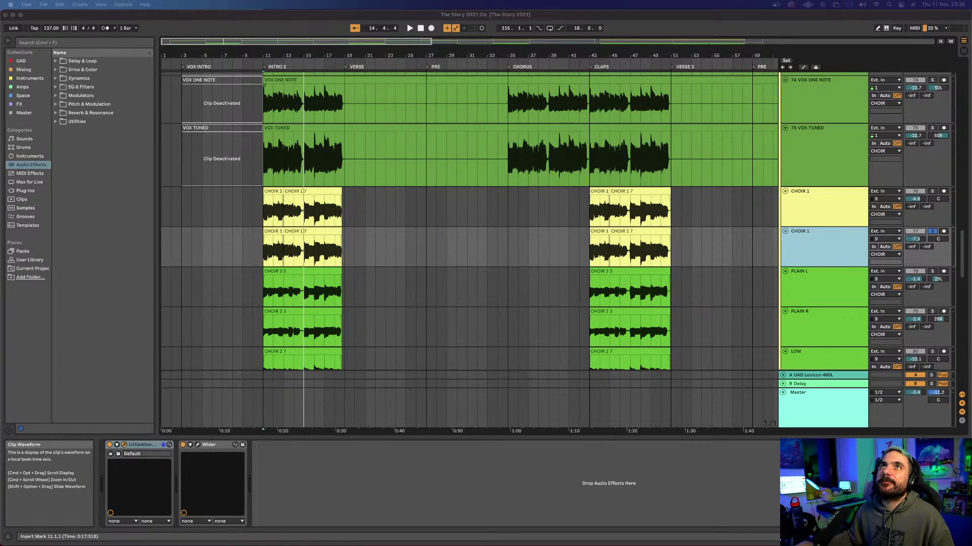
key(super+Tab)
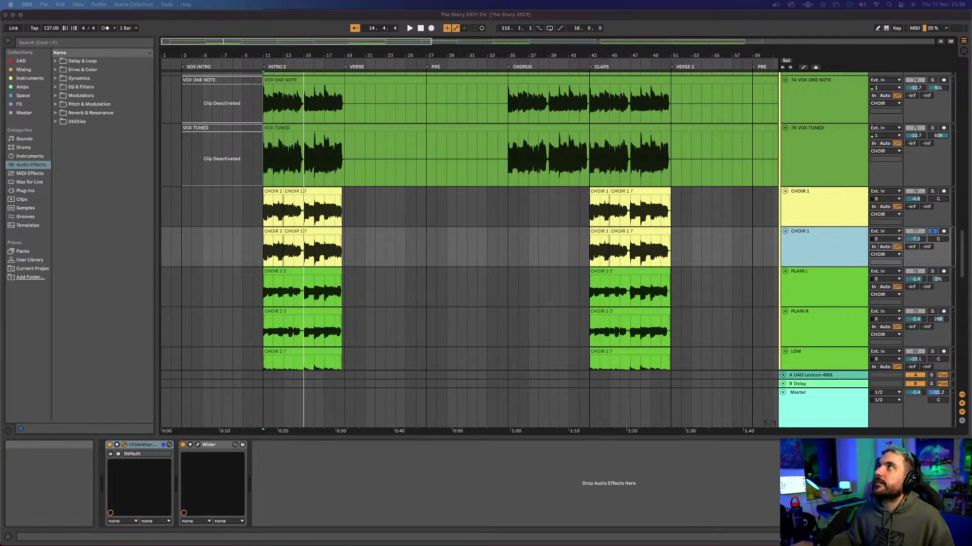
key(super+alt+p)
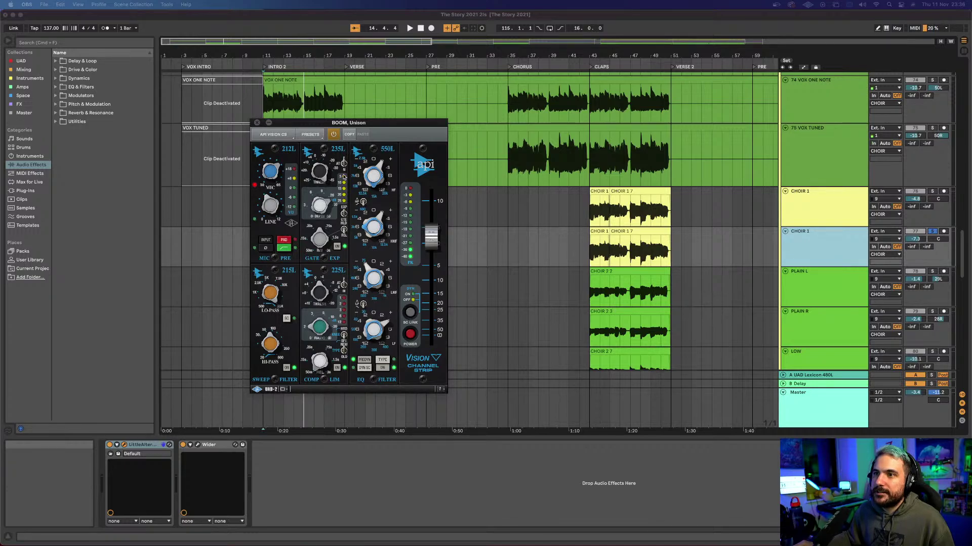
click(257, 123)
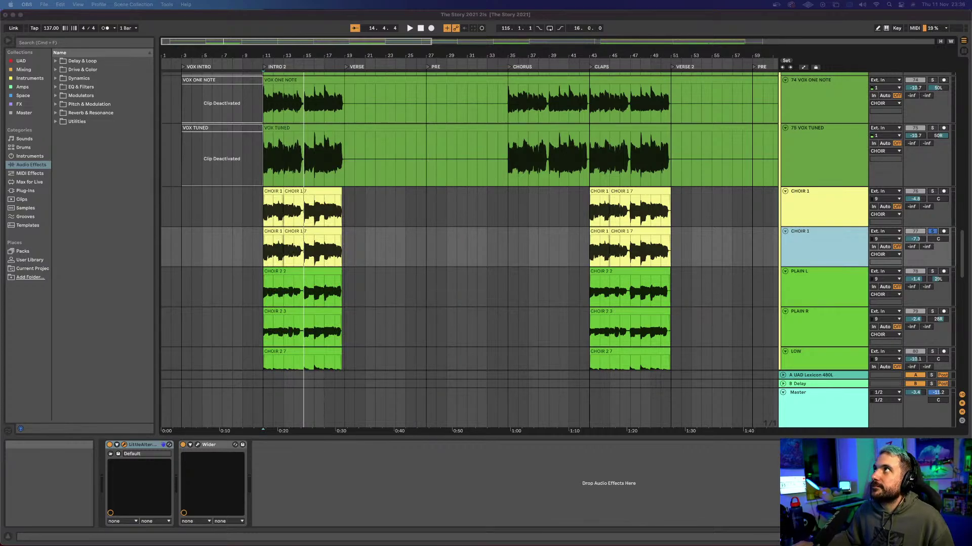
key(super+alt+p)
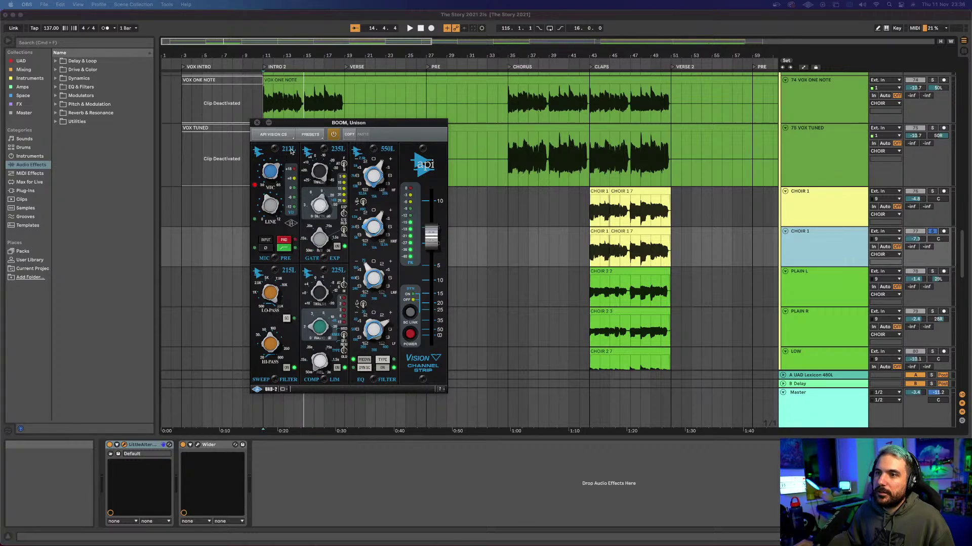
click(255, 123)
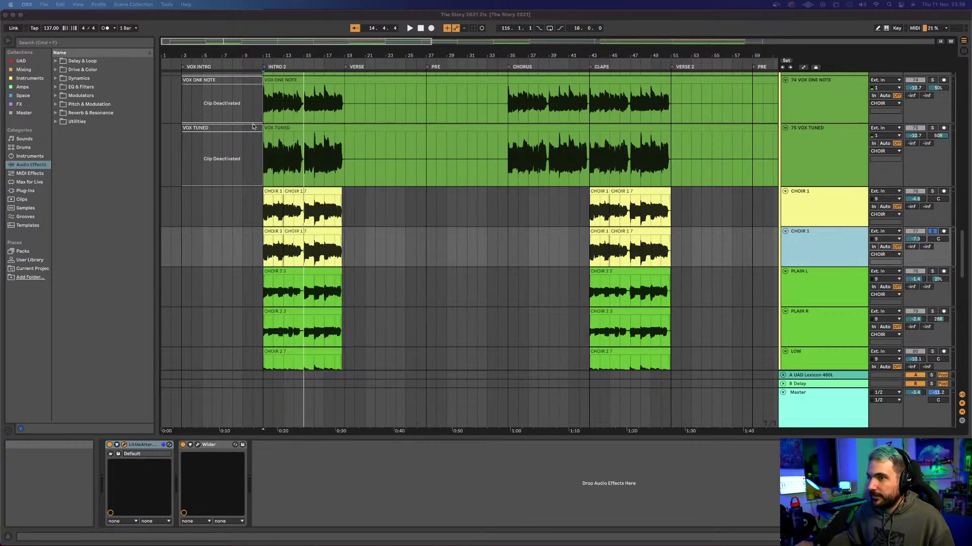
click(262, 210)
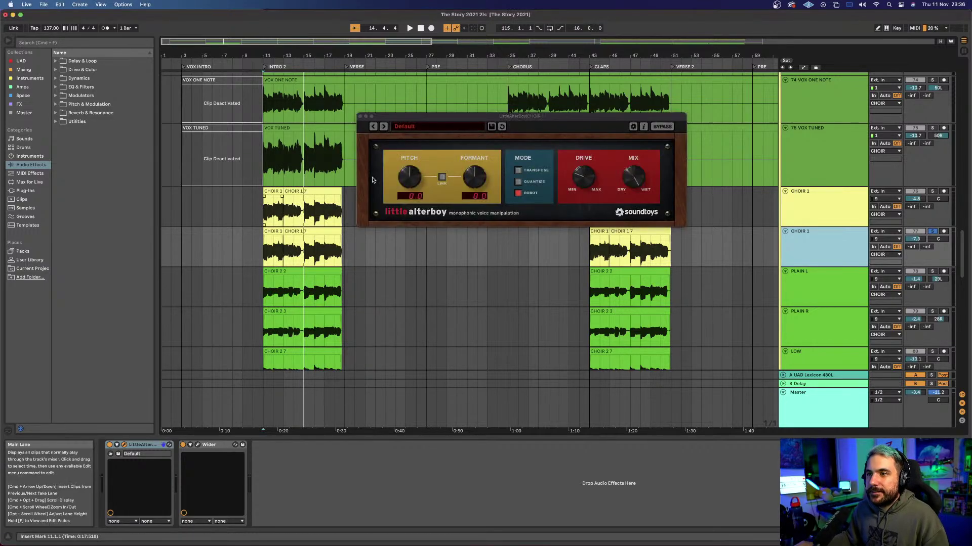
Step: Compare the second CHOIR 1 track in playback with LittleAlterBoy and Wider on and bypassed, leaving both devices on
key(space)
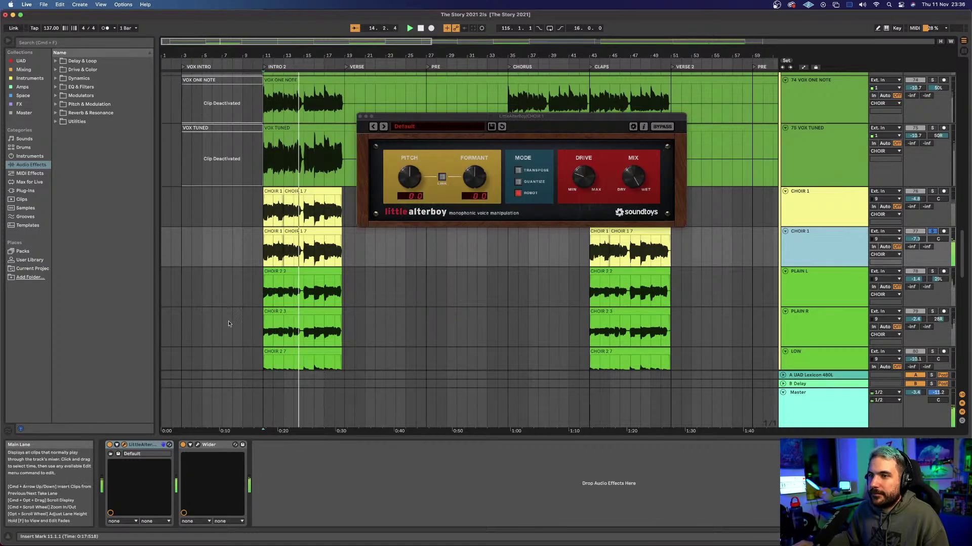
key(space)
click(110, 445)
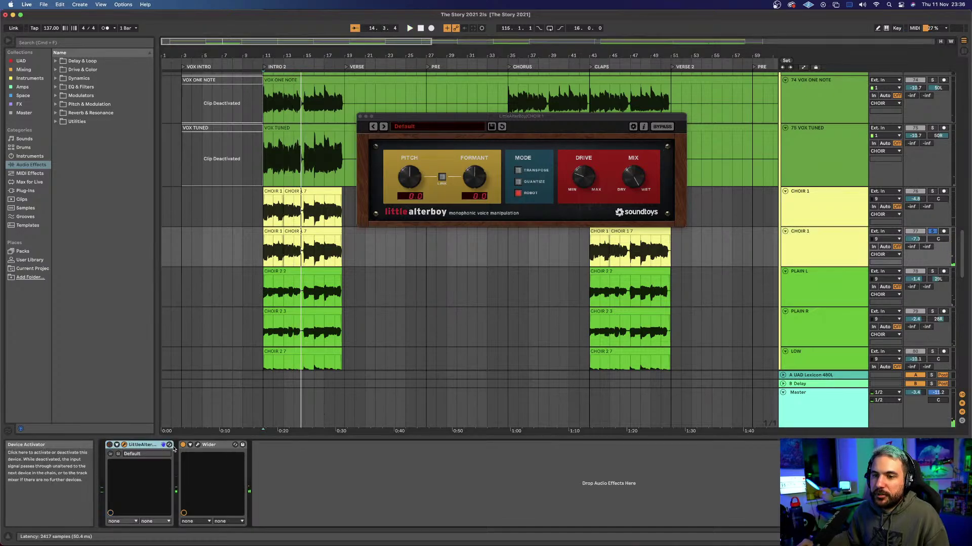
key(space)
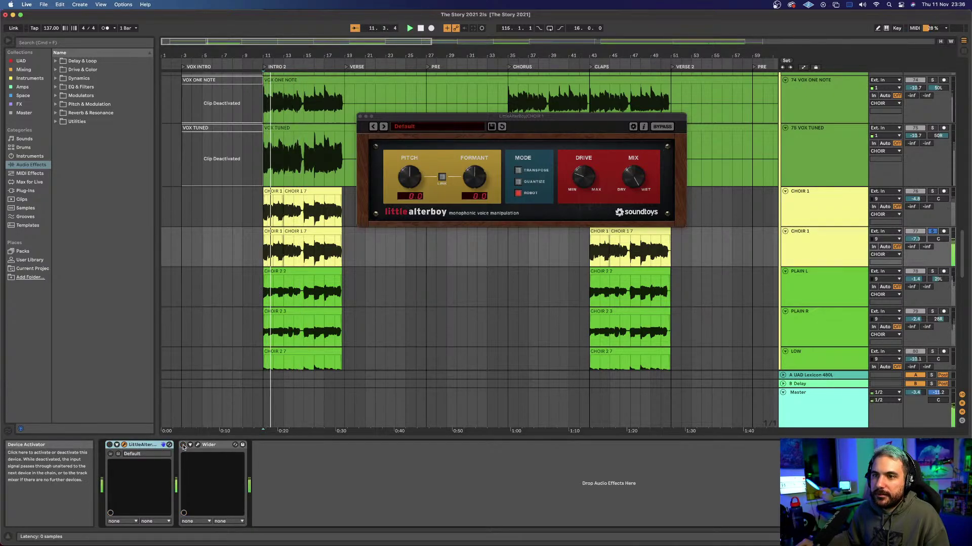
click(183, 446)
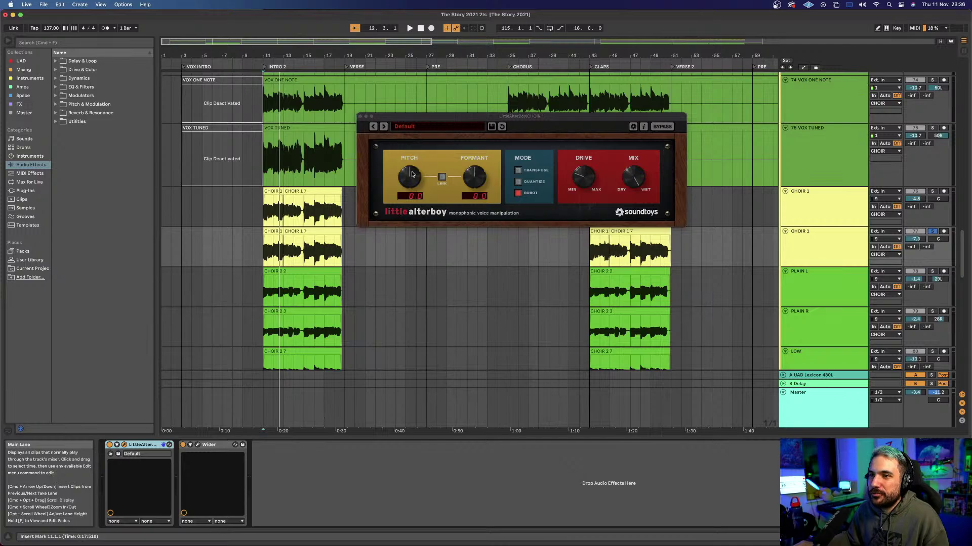
Step: Try LittleAlterBoy's pitch at 12 on the playing CHOIR 1 track, reset the pitch, and close the plug-in window
key(space)
mouse_move(412, 174)
mouse_down()
mouse_move(406, 197)
mouse_move(417, 156)
mouse_up()
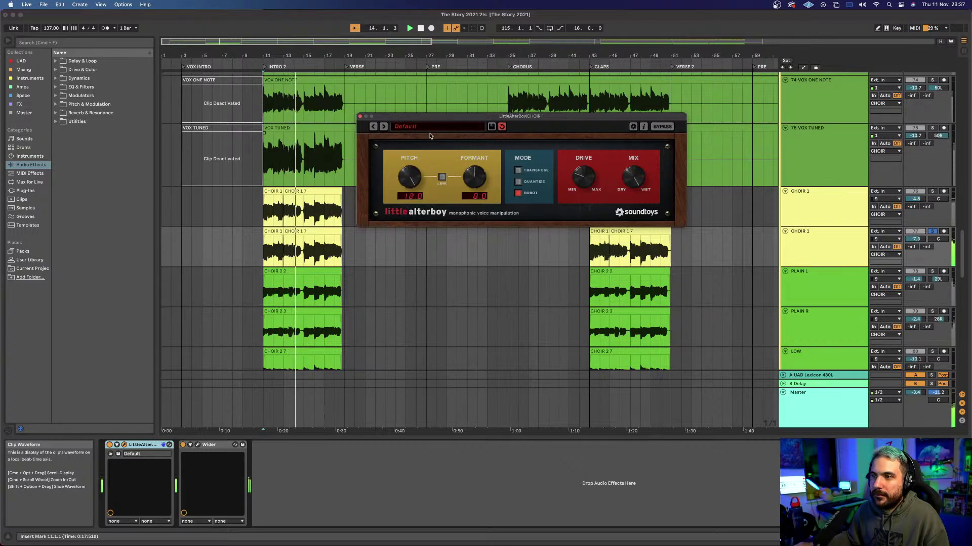
alt+click(413, 172)
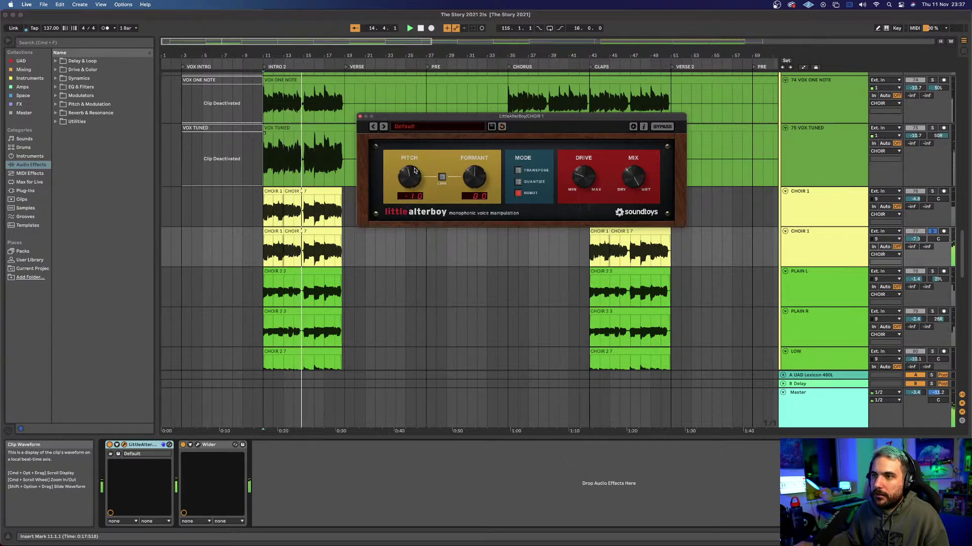
click(360, 116)
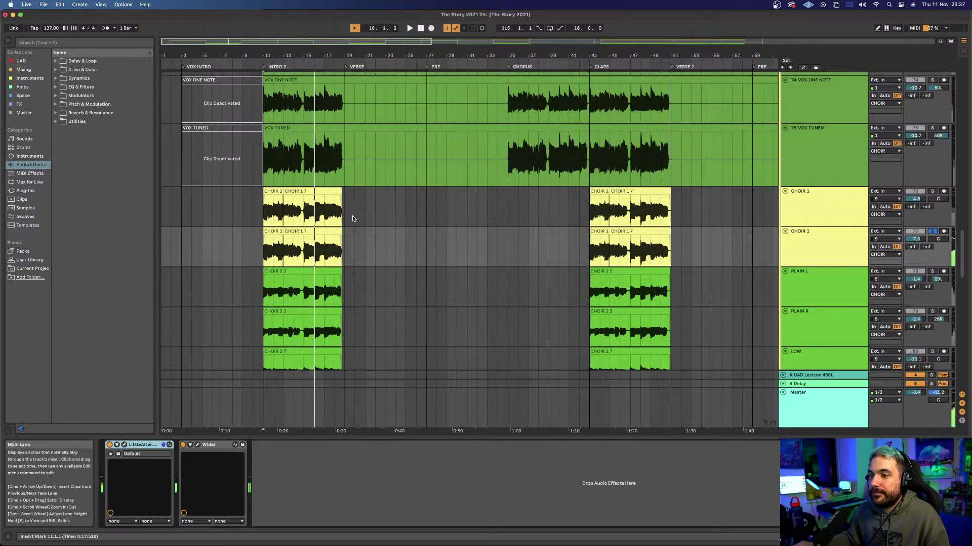
Step: Check the LittleAlterBoy settings of the PLAIN L track and audition that track in solo from bar 11
scroll(352, 219, down, 3)
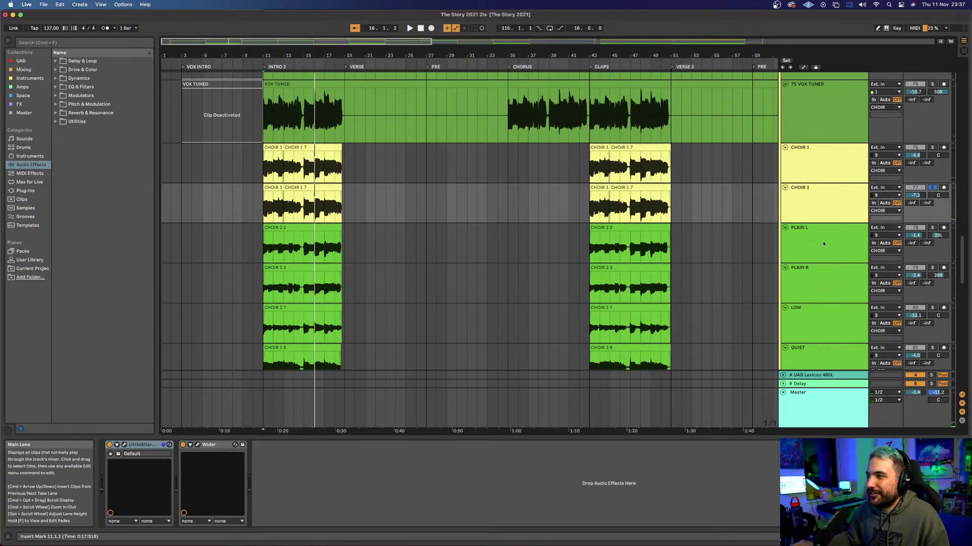
click(808, 246)
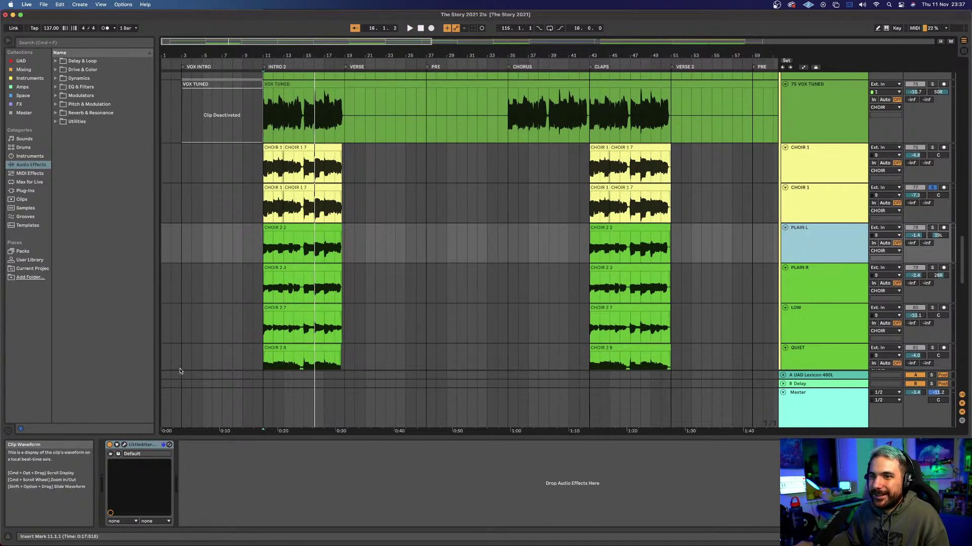
click(124, 445)
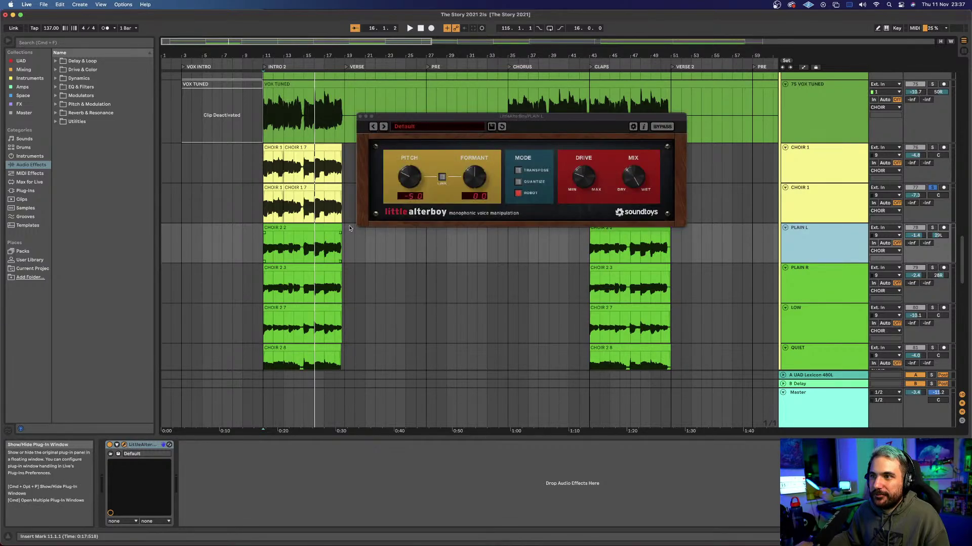
click(360, 117)
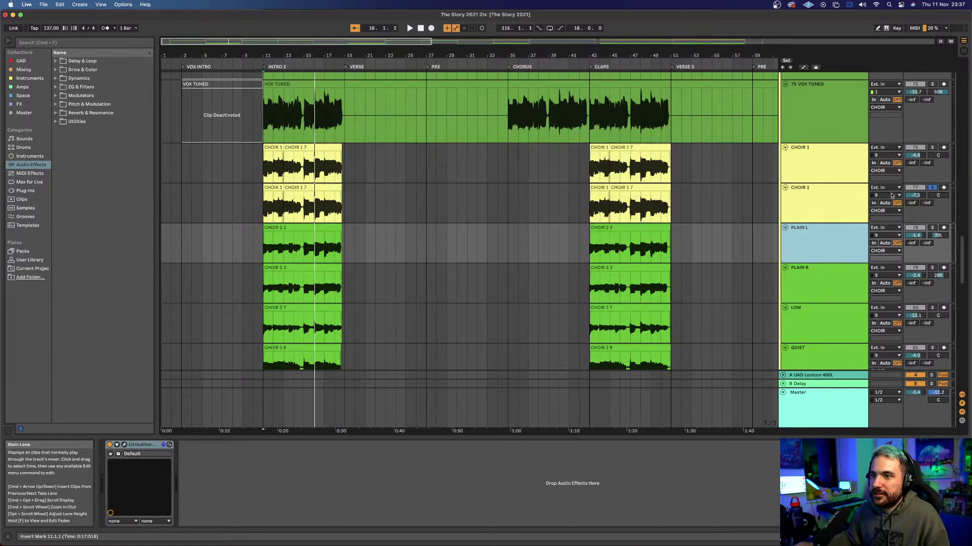
click(932, 228)
key(space)
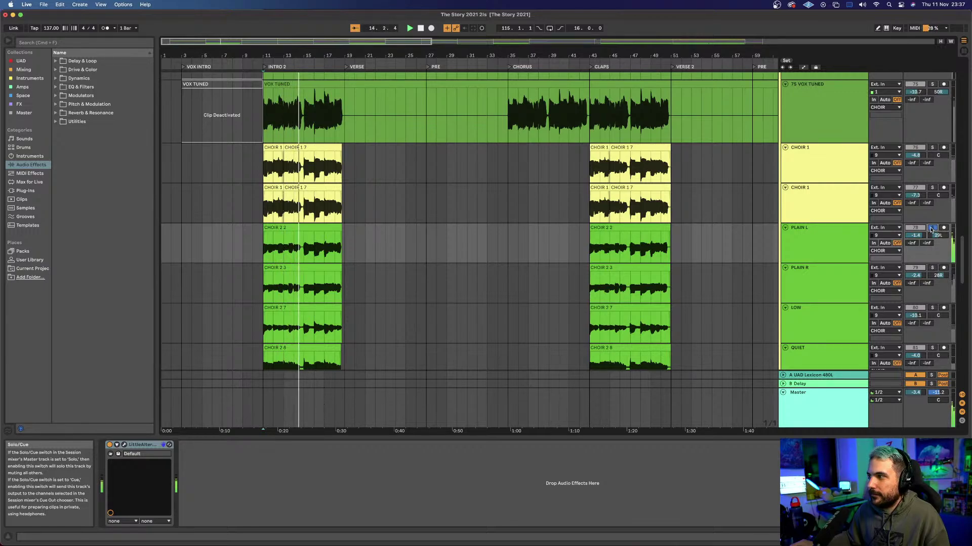
Step: Audition the PLAIN R track in solo from bar 11 and check PLAIN L's LittleAlterBoy settings during playback
click(932, 269)
key(space)
key(space)
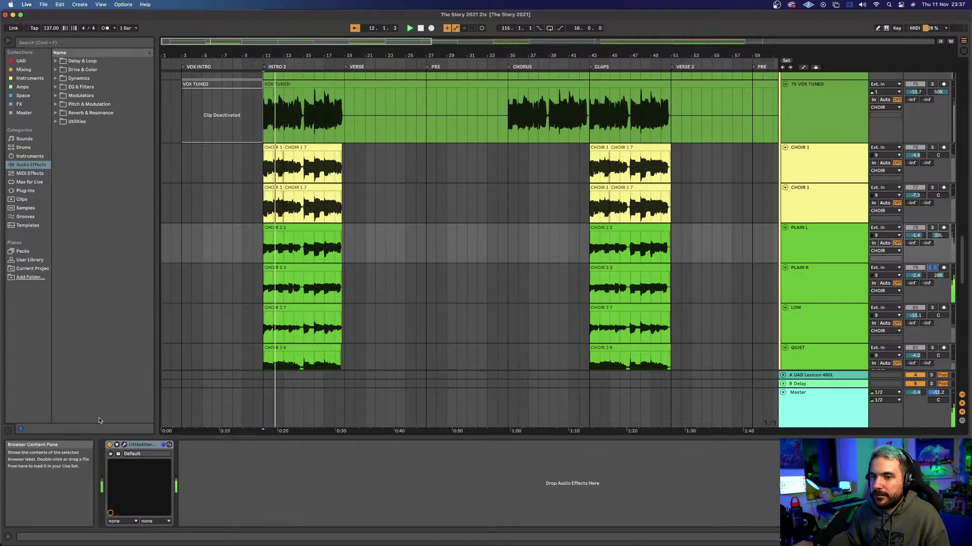
click(124, 444)
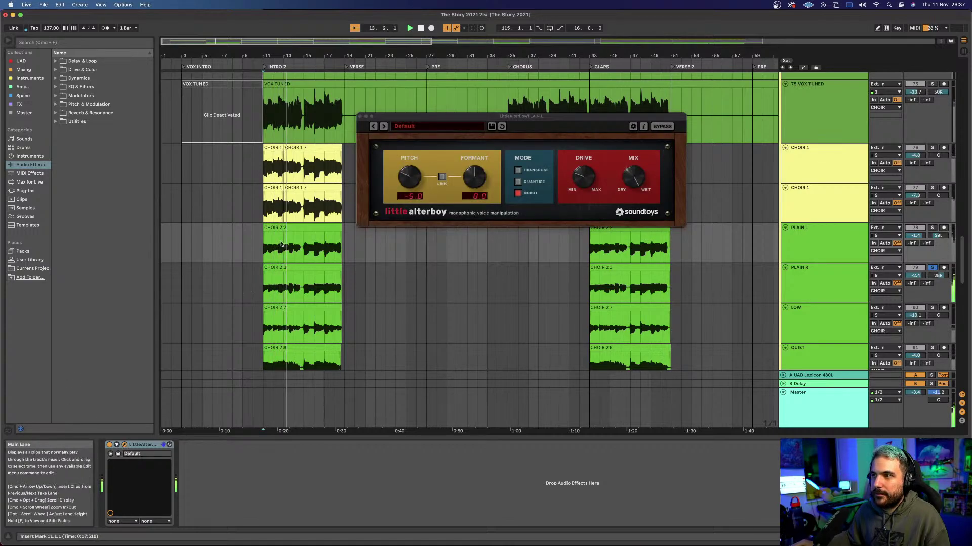
click(360, 117)
Step: Audition the LOW track in solo and display its CHOIR 2 7 clip at bar 11
scroll(384, 190, down, 2)
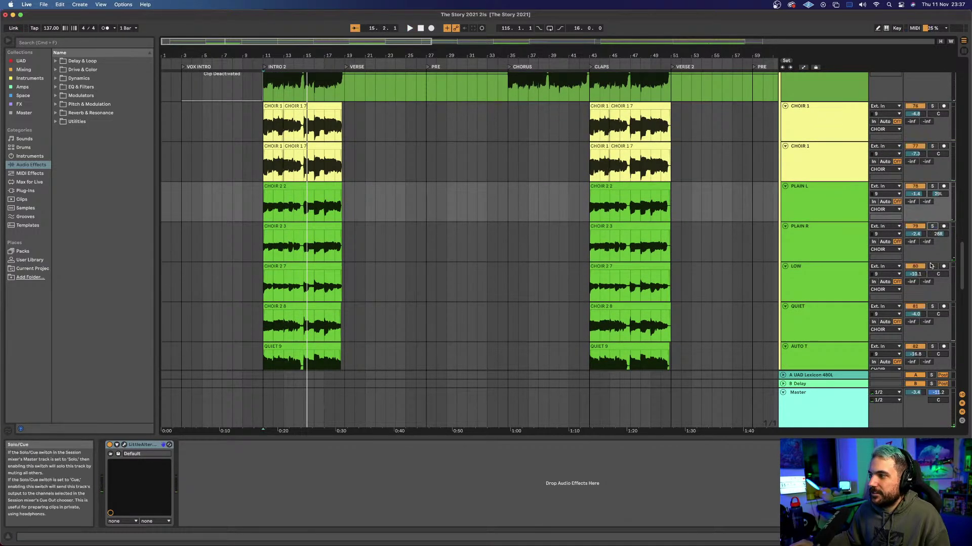
key(space)
key(space)
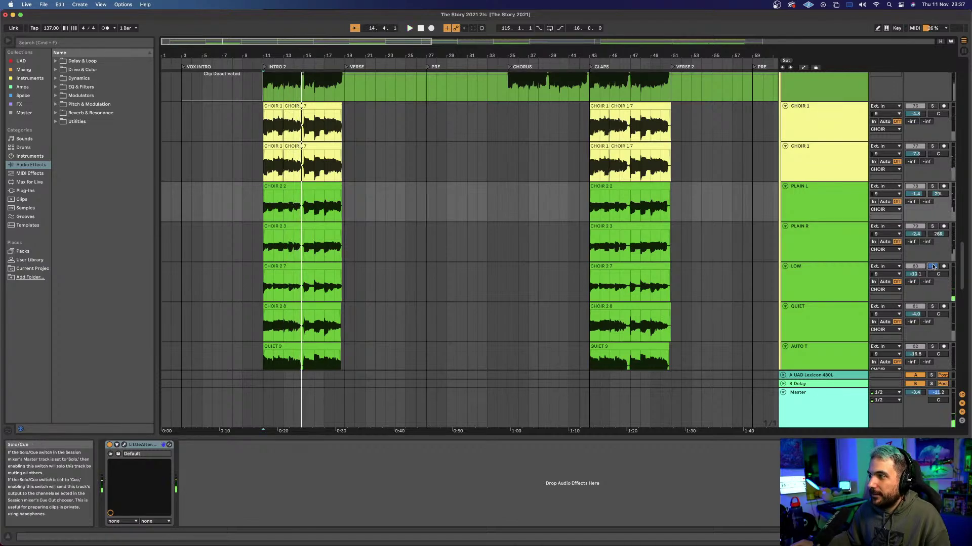
click(300, 266)
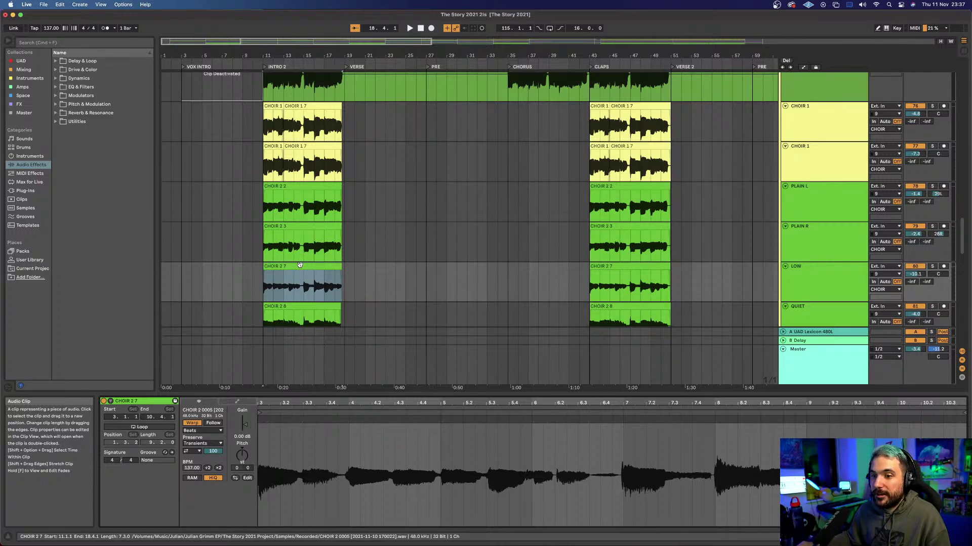
Step: Audition the QUIET track in solo, check its LittleAlterBoy pitch and formant settings, and clear the solo
scroll(440, 239, down, 4)
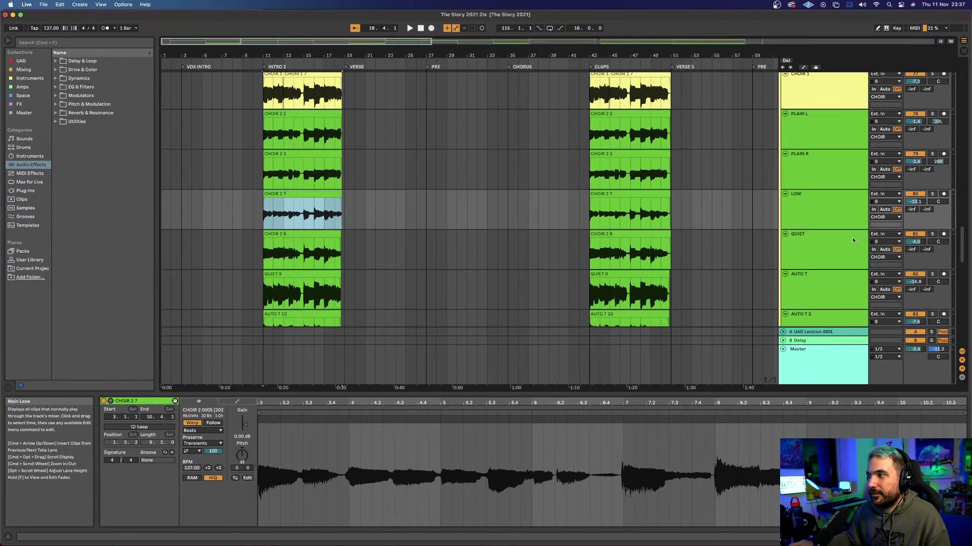
click(931, 234)
key(space)
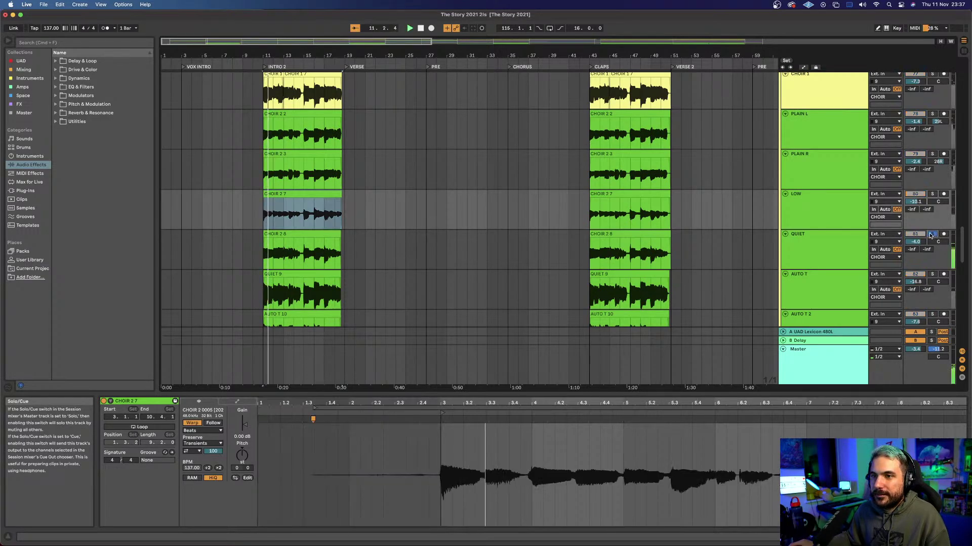
double_click(831, 240)
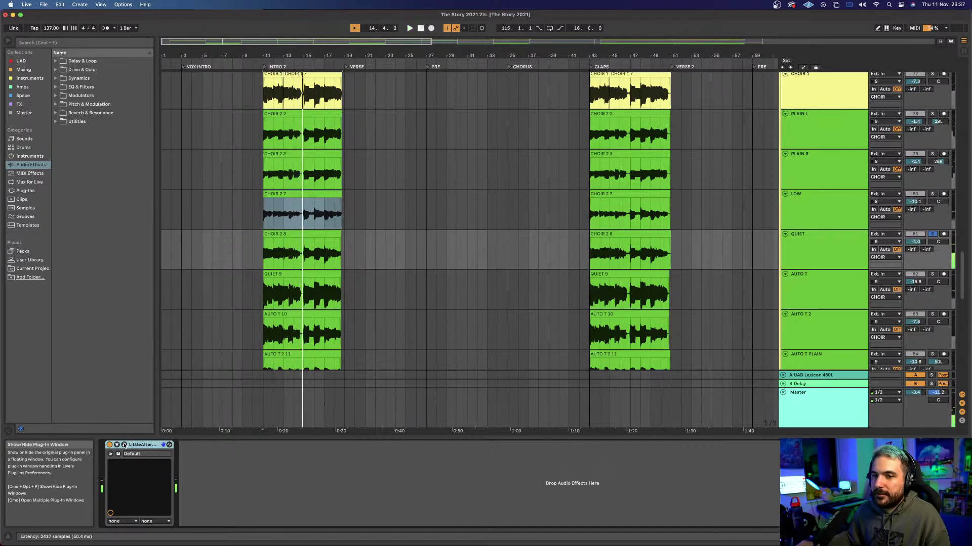
click(124, 446)
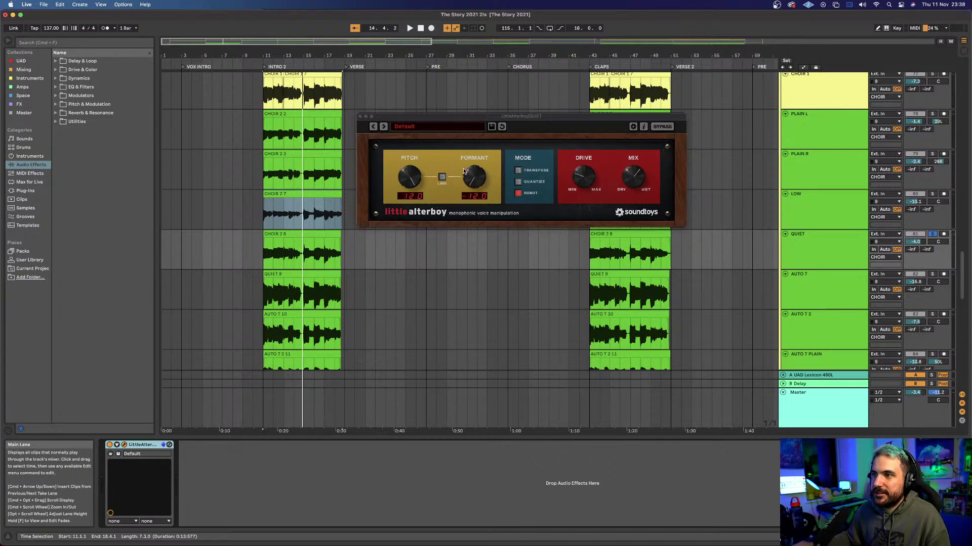
click(360, 117)
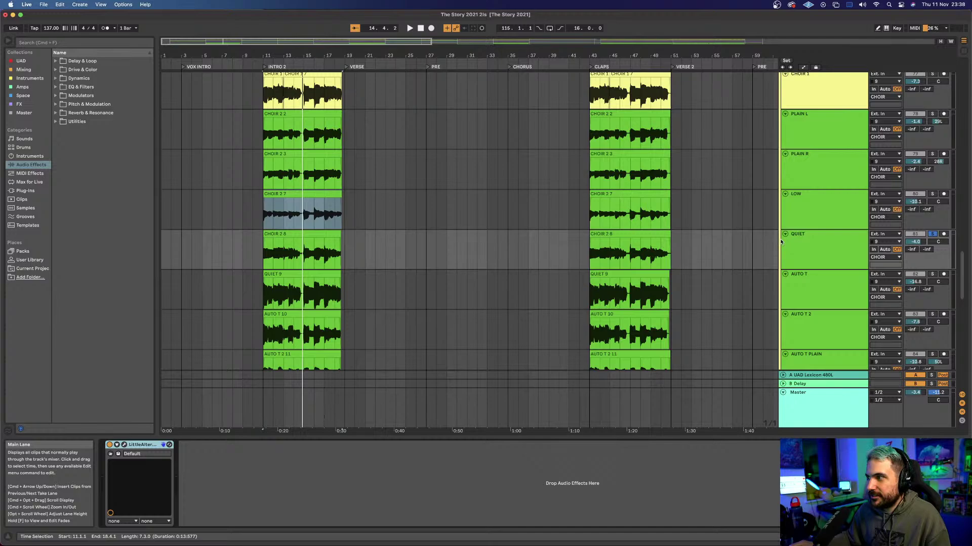
click(932, 234)
Step: Audition the AUTO T track in solo from bar 11, clearing its solo at the end
scroll(932, 228, down, 4)
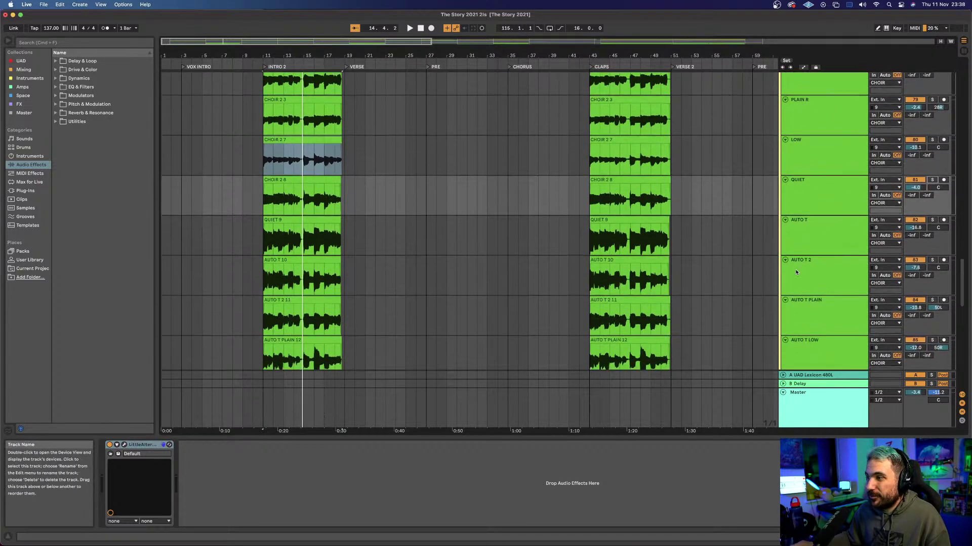
click(932, 221)
key(space)
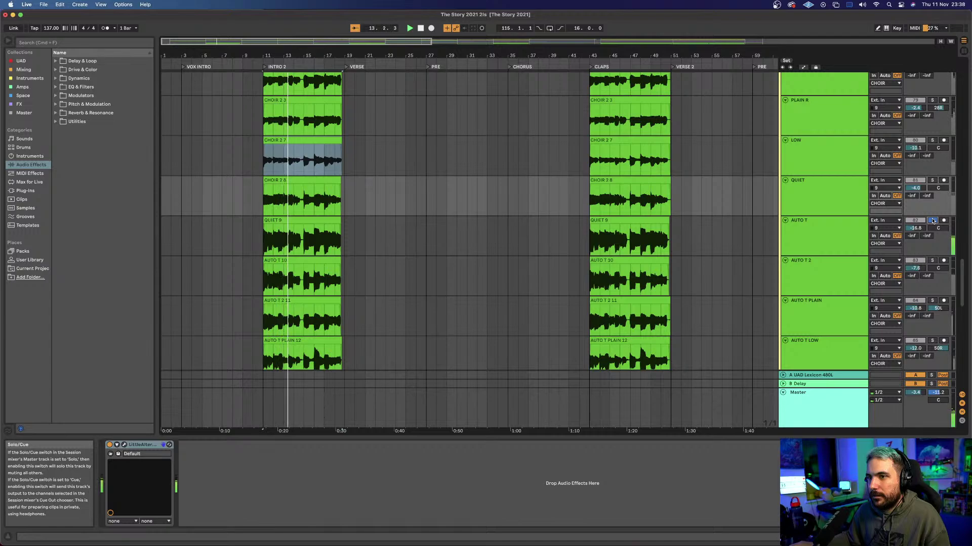
click(933, 221)
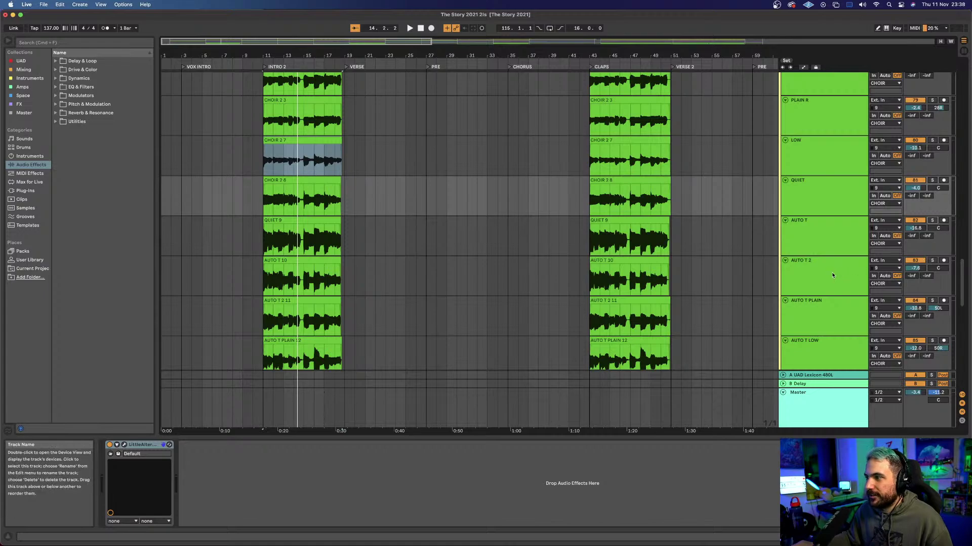
Step: Look over the remaining choir tracks from AUTO T 2 through the AUTO T SUPER PLAIN tracks
scroll(830, 273, down, 4)
scroll(830, 273, down, 10)
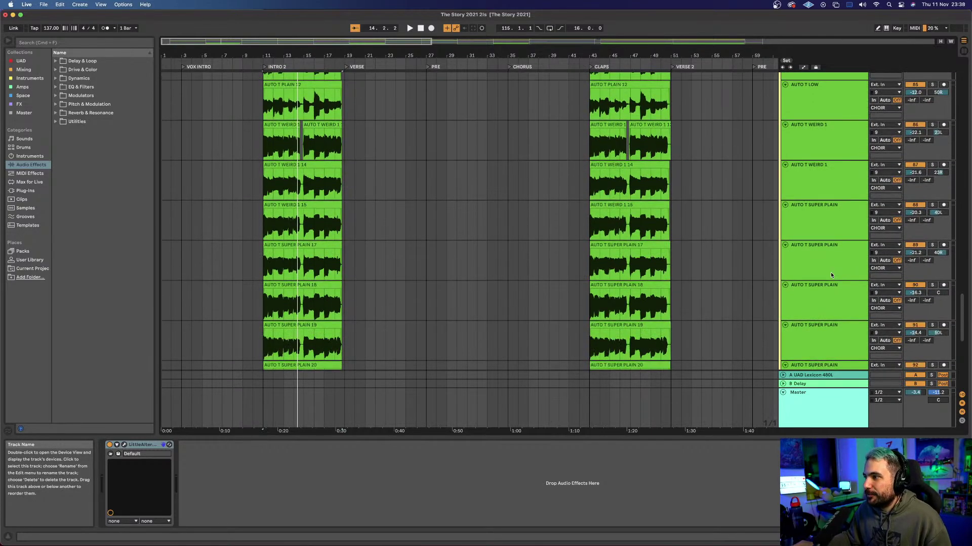
scroll(831, 276, up, 18)
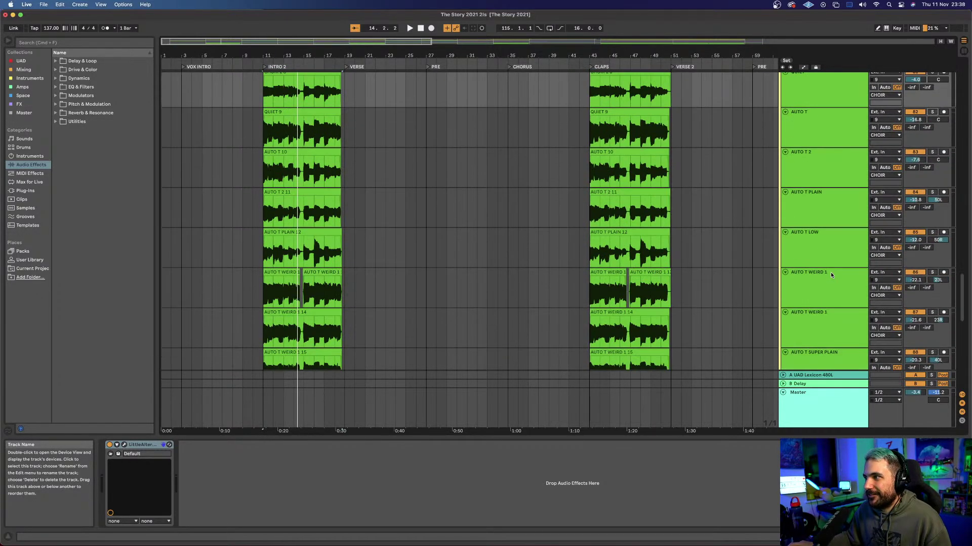
Step: Audition the whole CHOIR group in solo from bar 11
scroll(830, 272, up, 10)
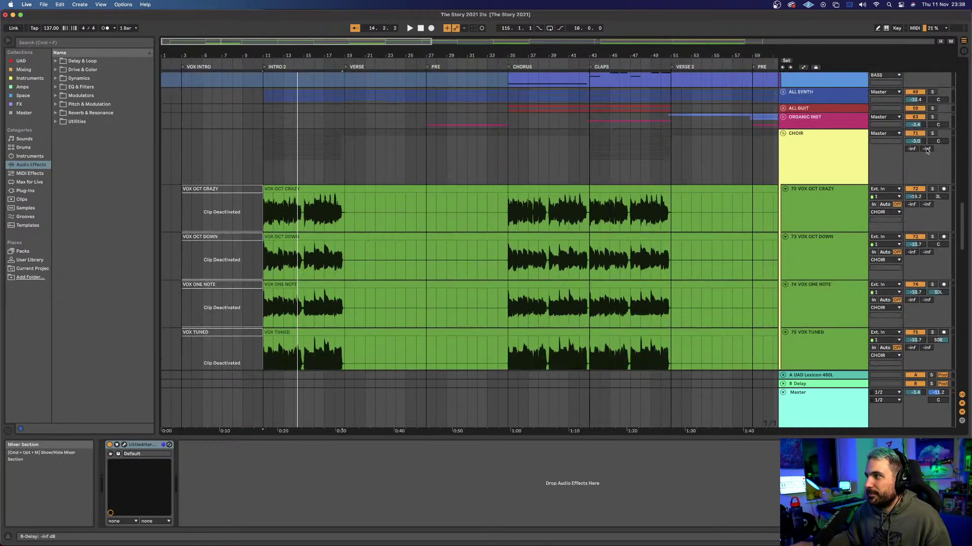
click(932, 134)
key(space)
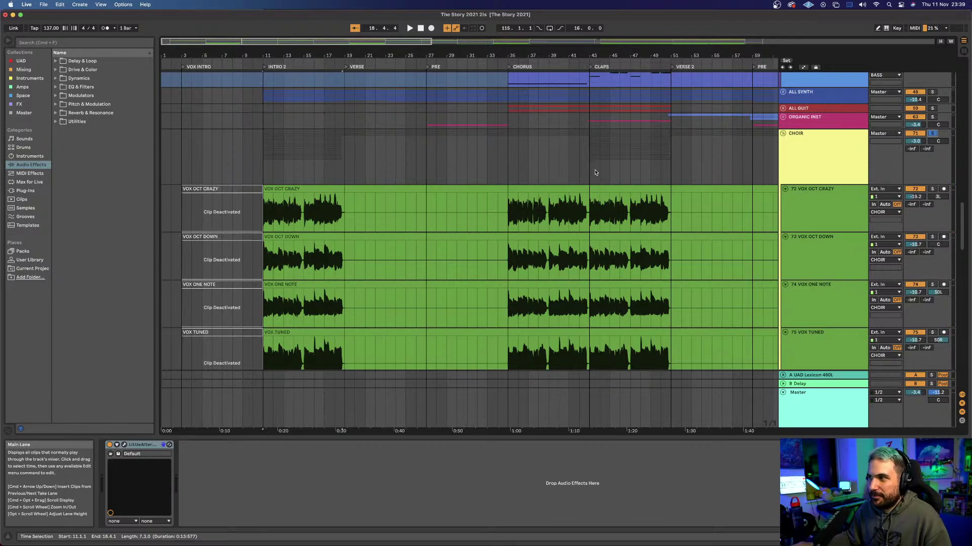
Step: Display the CHOIR group's device chain and examine the Comp FET-76 compressor settings, closing the plug-in window at the end
click(807, 159)
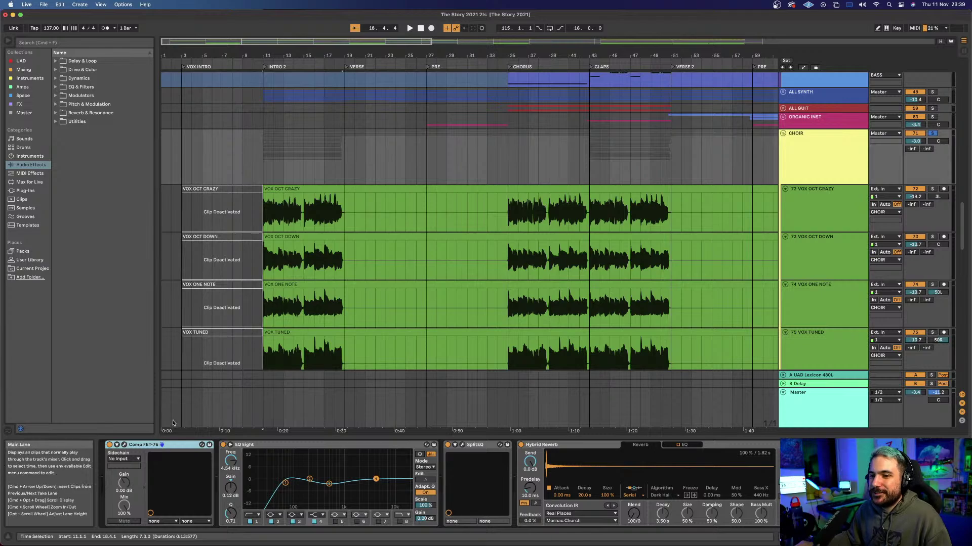
click(124, 445)
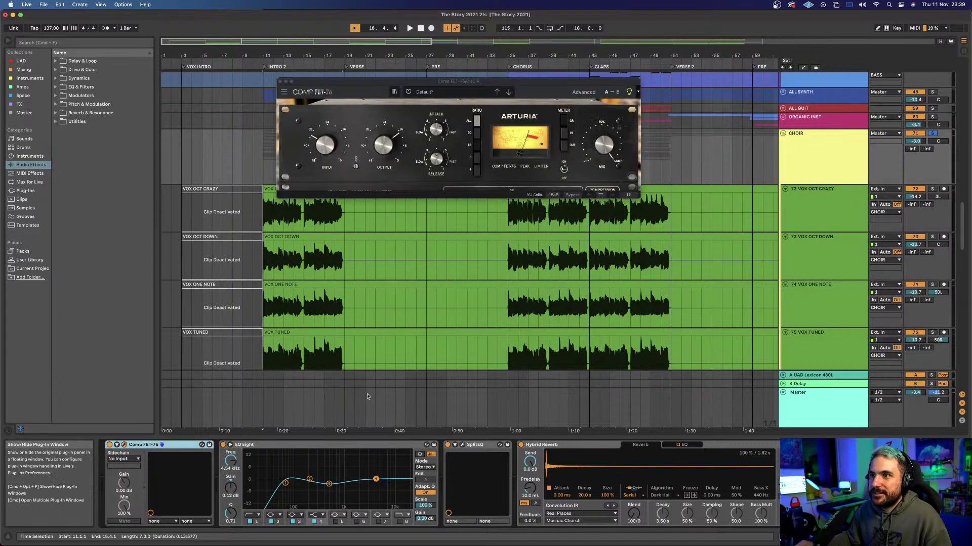
drag(512, 86, 450, 218)
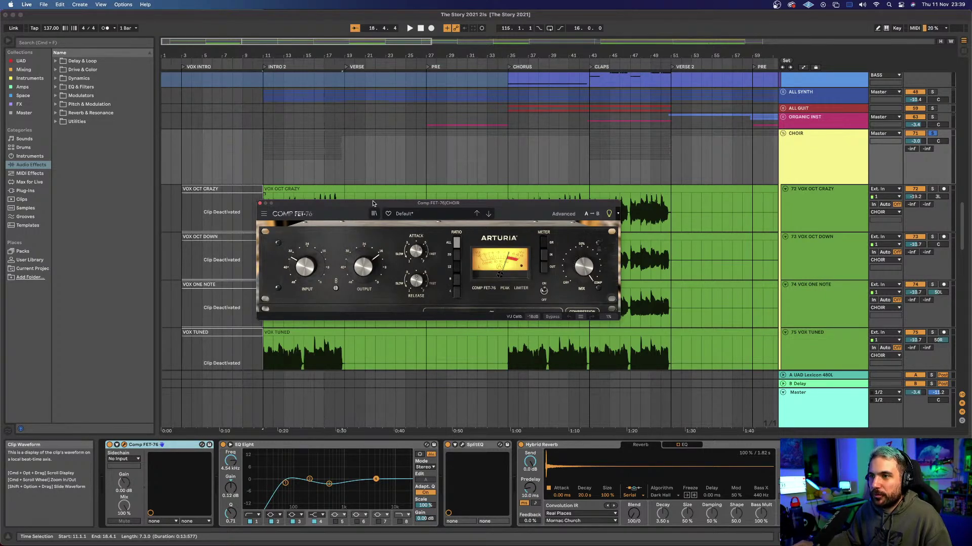
drag(373, 204, 348, 216)
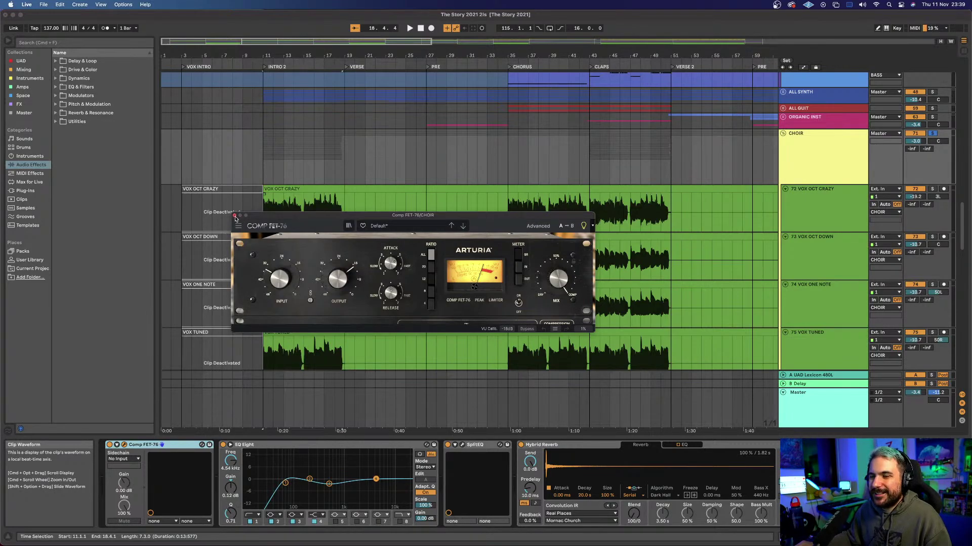
click(234, 216)
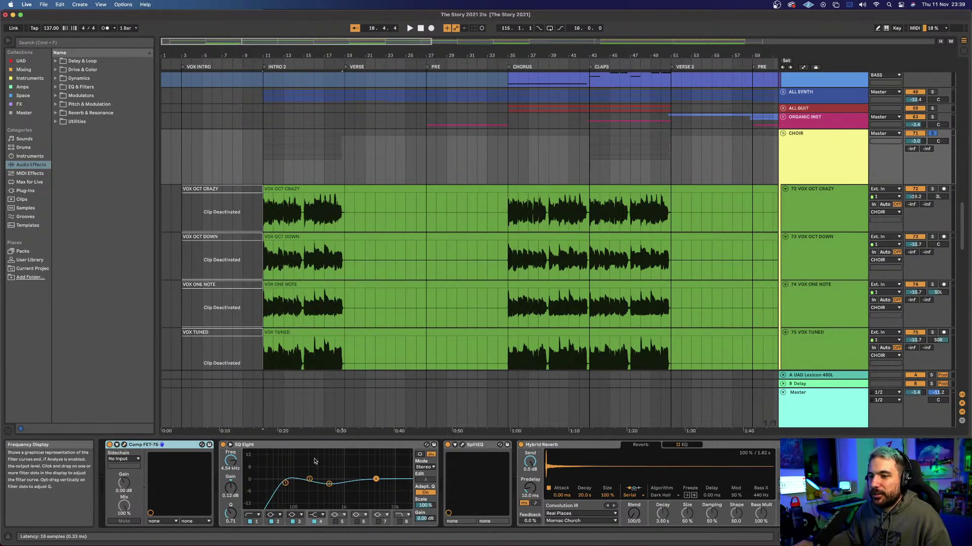
Step: Examine the CHOIR group's SplitEQ curve, close its window, and check the Hybrid Reverb settings
click(462, 445)
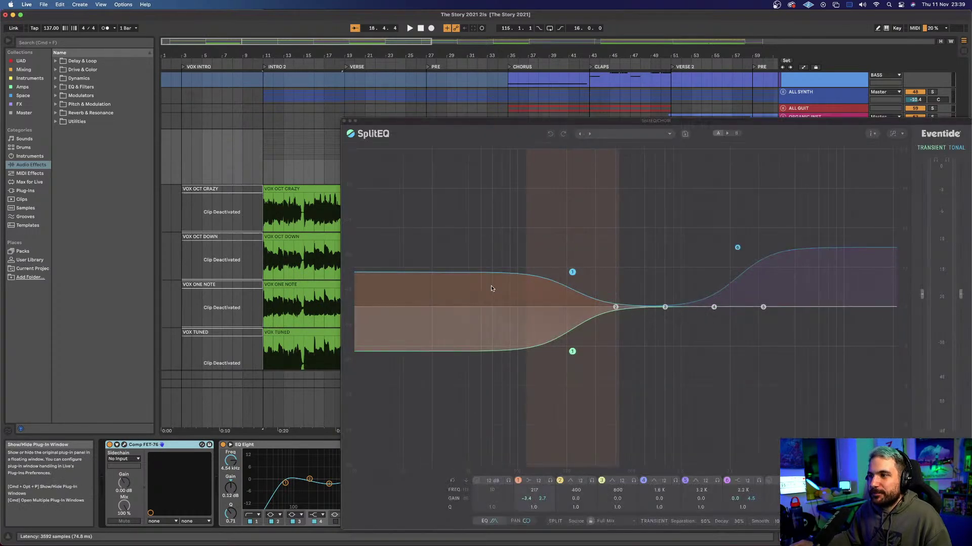
drag(547, 121, 375, 83)
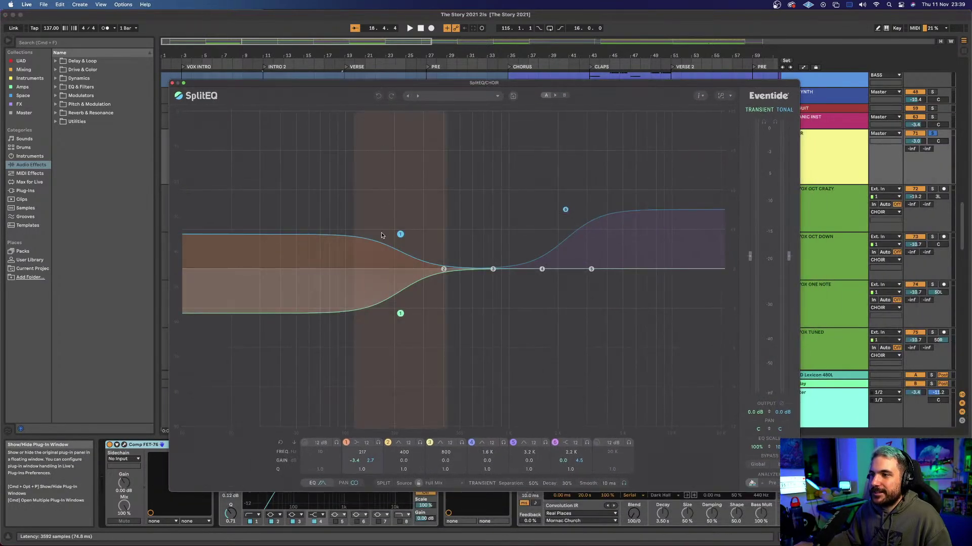
click(171, 83)
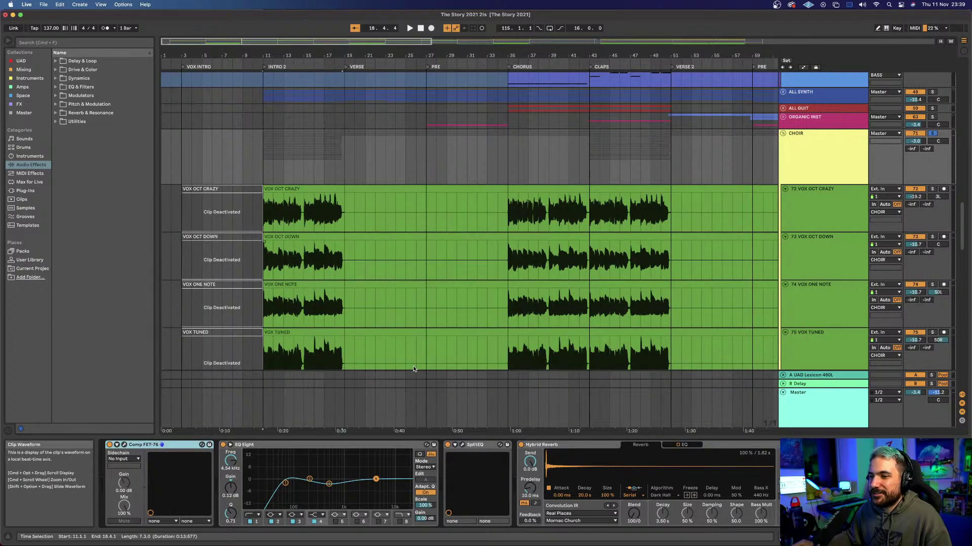
click(551, 446)
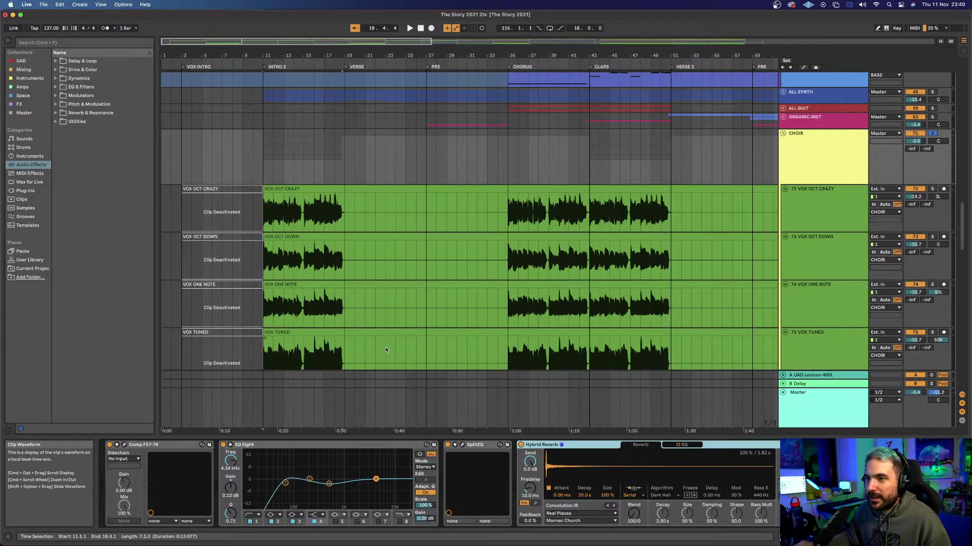
Step: Try to shift the last phrase of the VOX ONE NOTE clip in INTRO 2 slightly later in time
scroll(295, 269, down, 5)
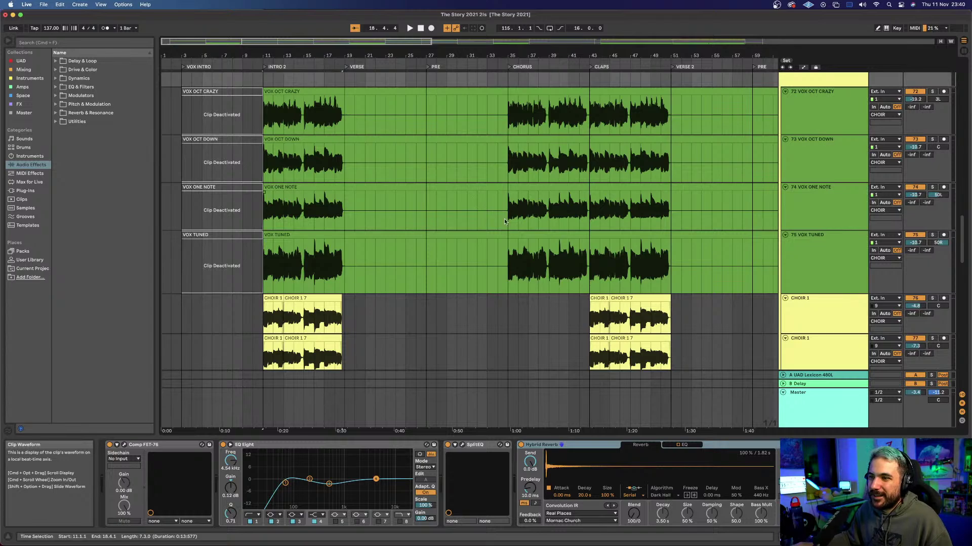
click(331, 217)
key(plus)
key(plus)
key(plus)
key(plus)
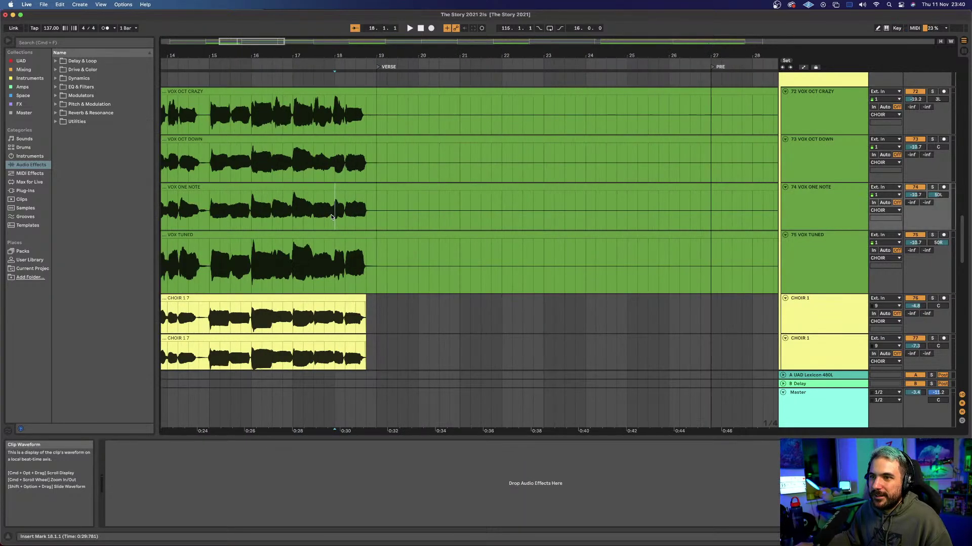
drag(360, 208, 449, 199)
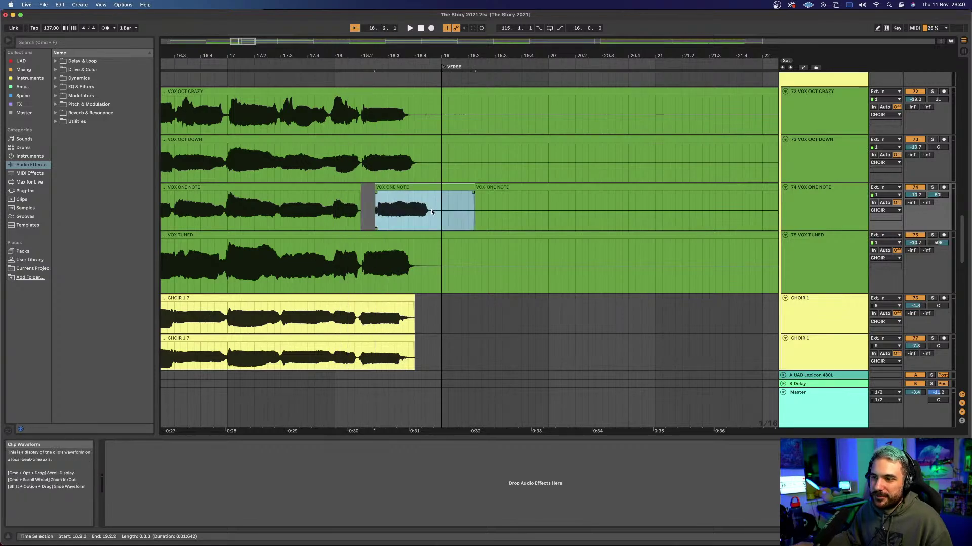
click(408, 212)
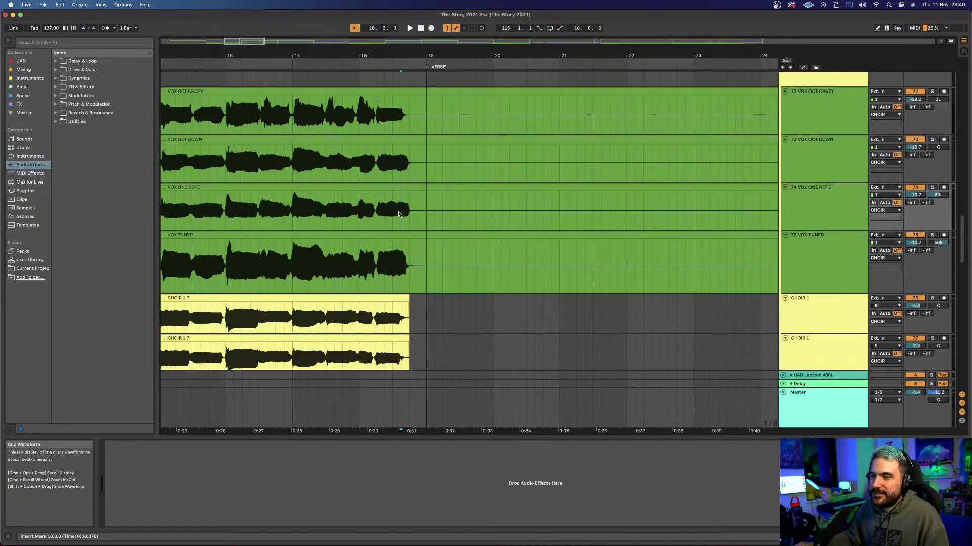
Step: Look over where the choir and NEW VOX tracks play across the whole song arrangement
key(minus)
key(minus)
key(minus)
key(minus)
scroll(570, 239, right, 10)
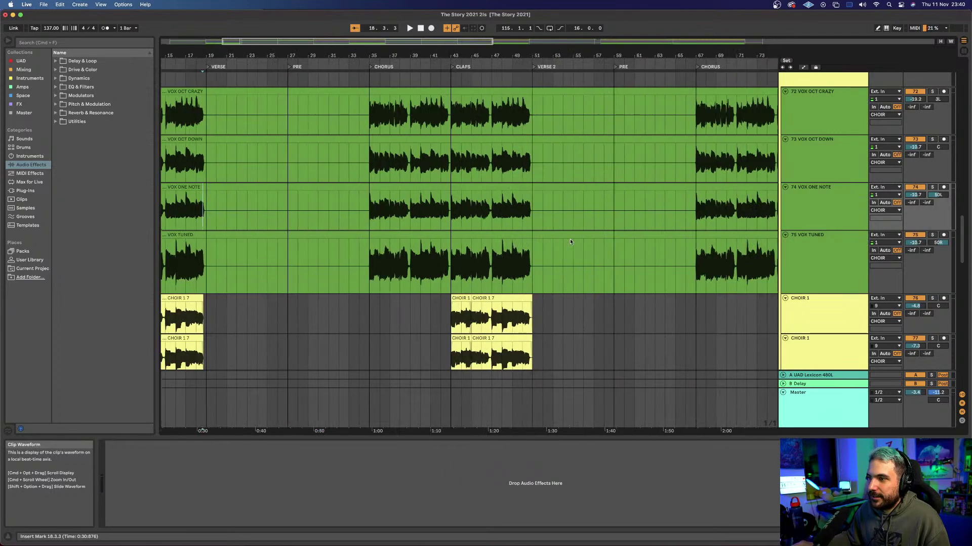
scroll(511, 243, down, 3)
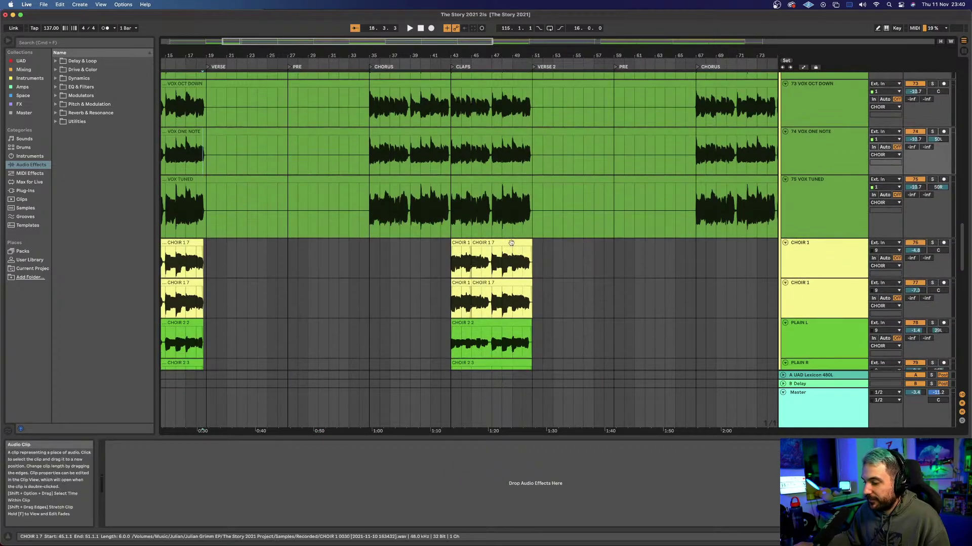
key(minus)
key(minus)
key(minus)
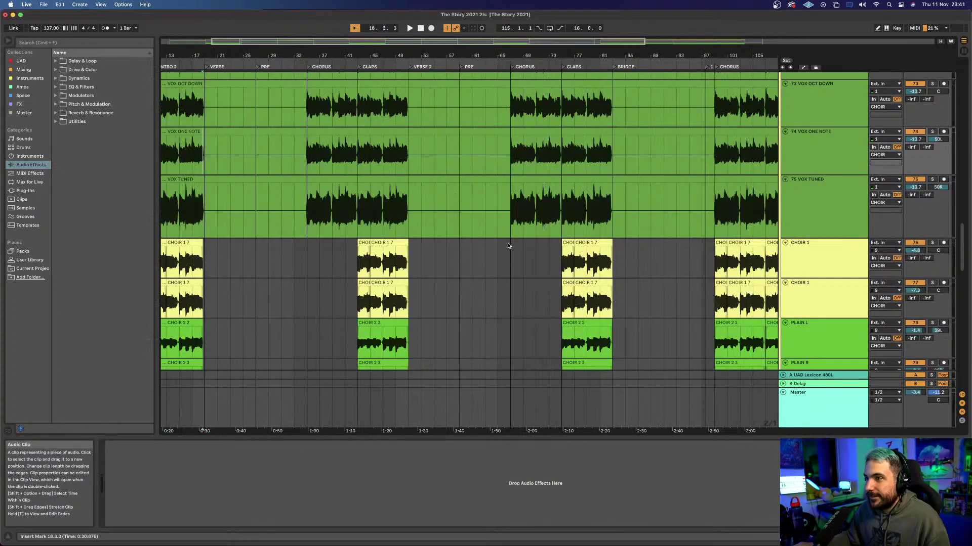
scroll(496, 250, down, 15)
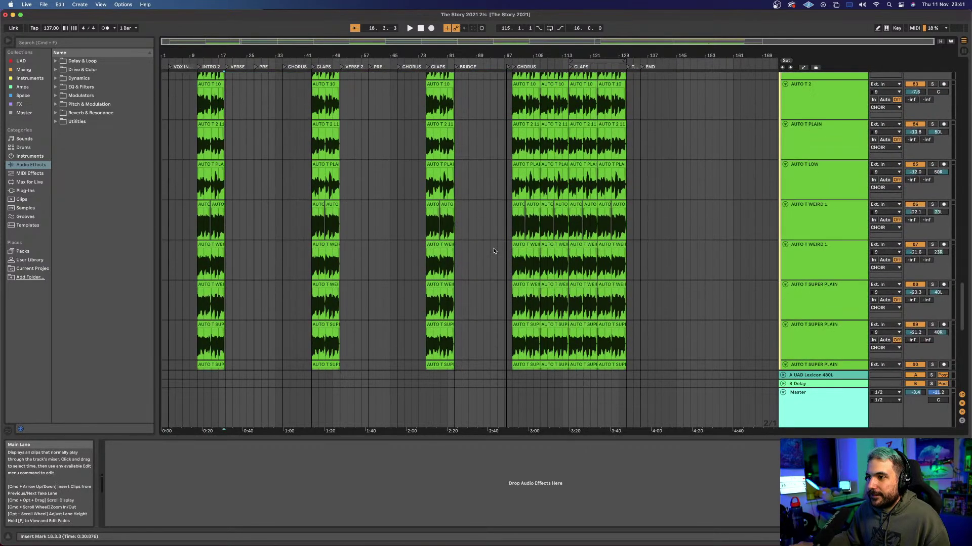
scroll(493, 251, up, 12)
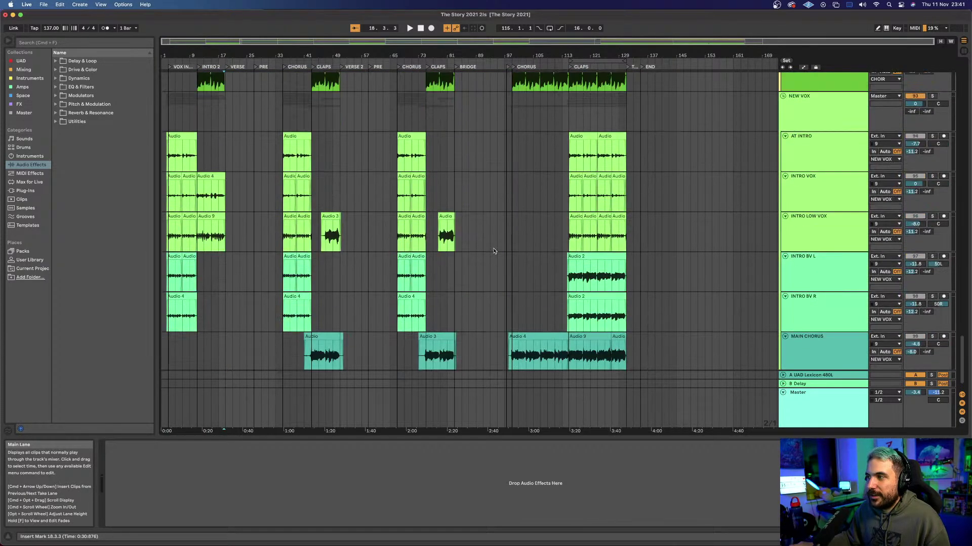
Step: Collapse the CHOIR group and expand the ORGANIC INST group
scroll(495, 251, up, 15)
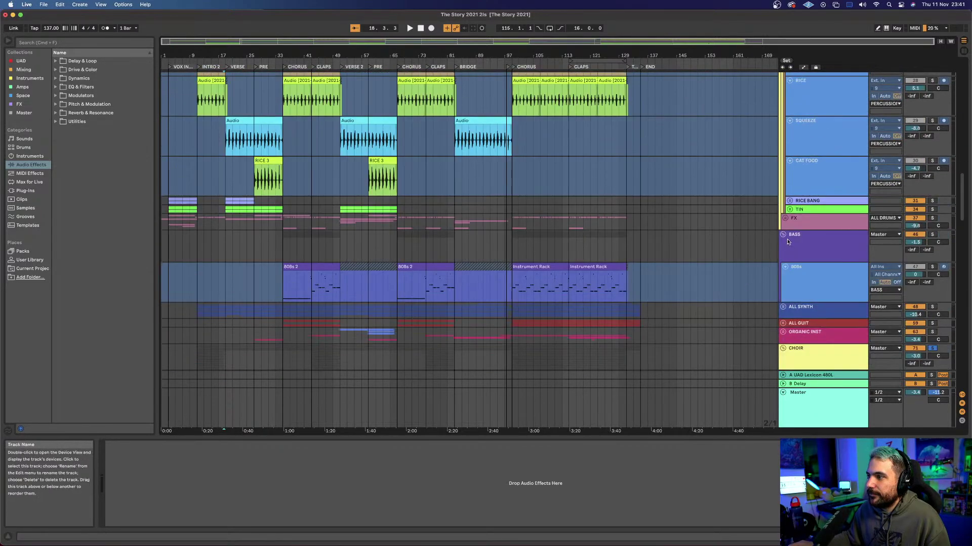
scroll(783, 295, down, 2)
click(783, 292)
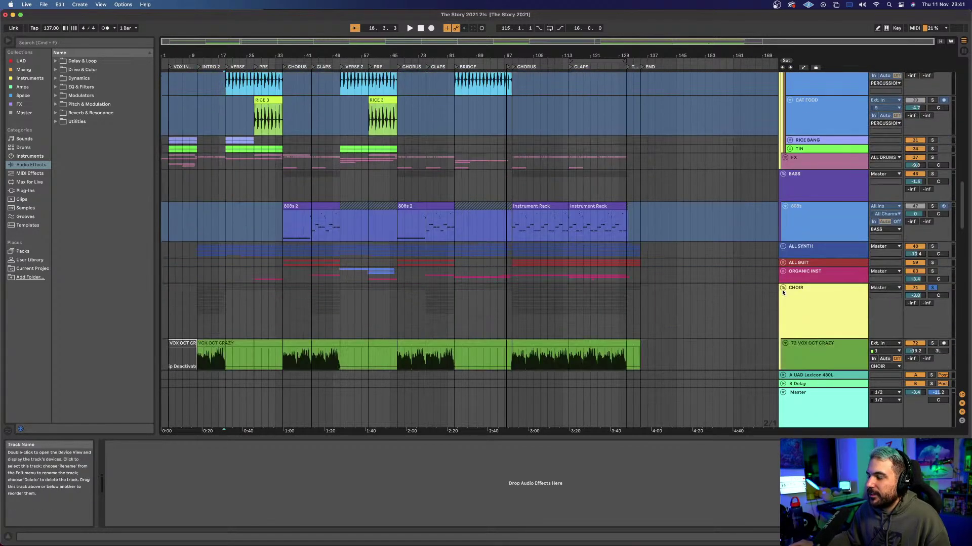
click(782, 288)
click(783, 272)
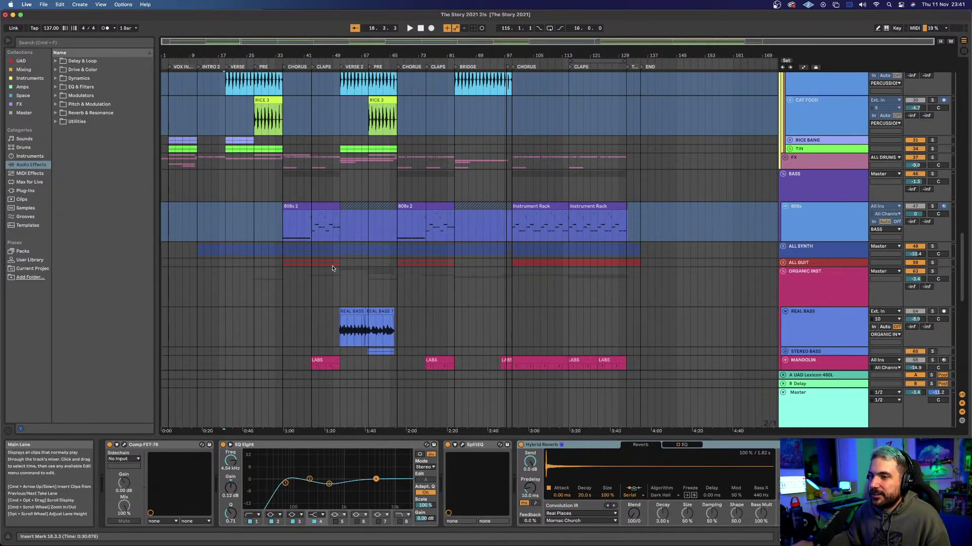
Step: Audition the REAL BASS track in solo from bar 50, just before VERSE 2, and stop playback
scroll(331, 212, down, 4)
click(329, 193)
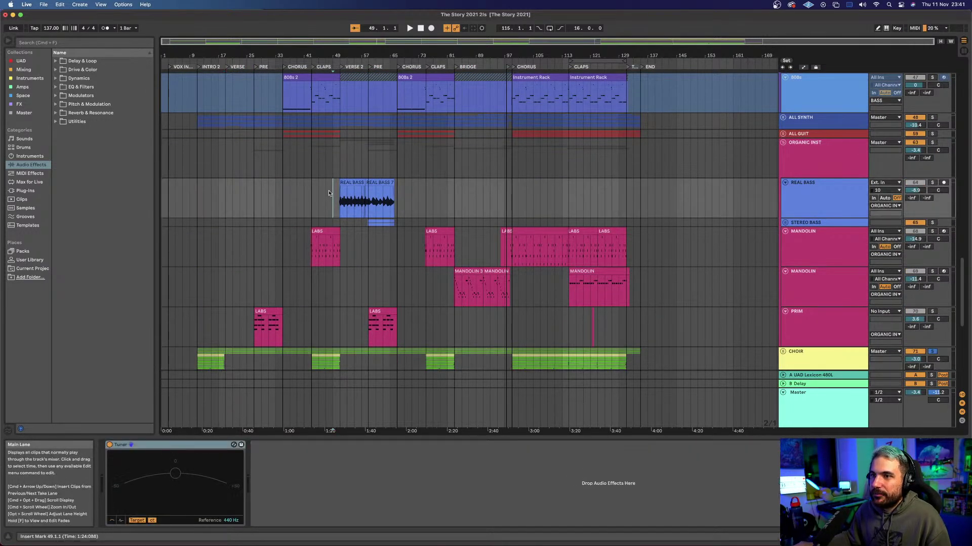
scroll(329, 191, up, 6)
click(371, 162)
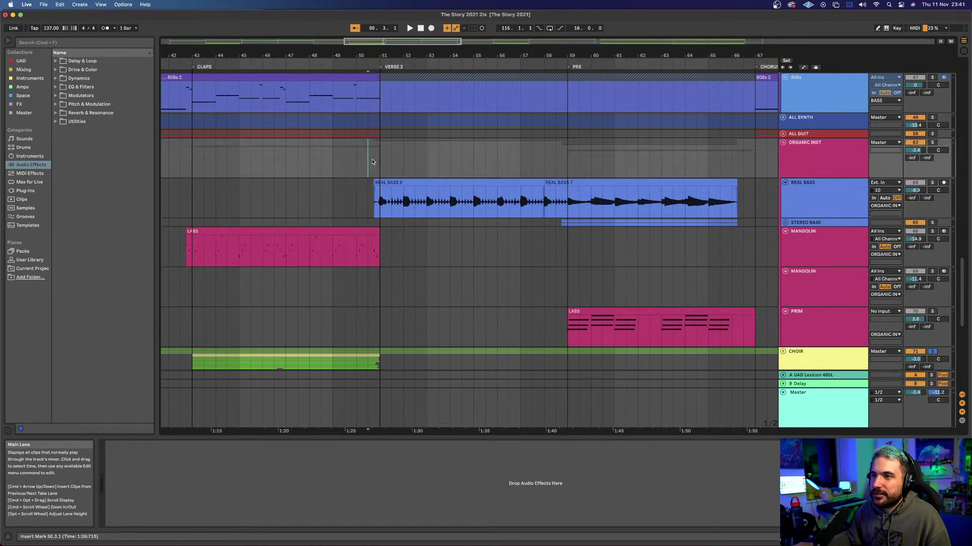
click(371, 163)
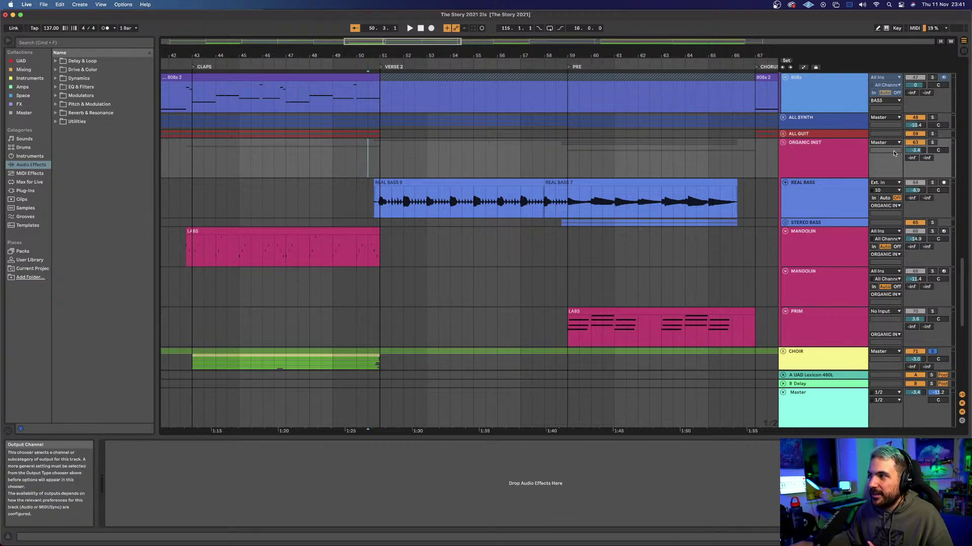
click(930, 183)
key(space)
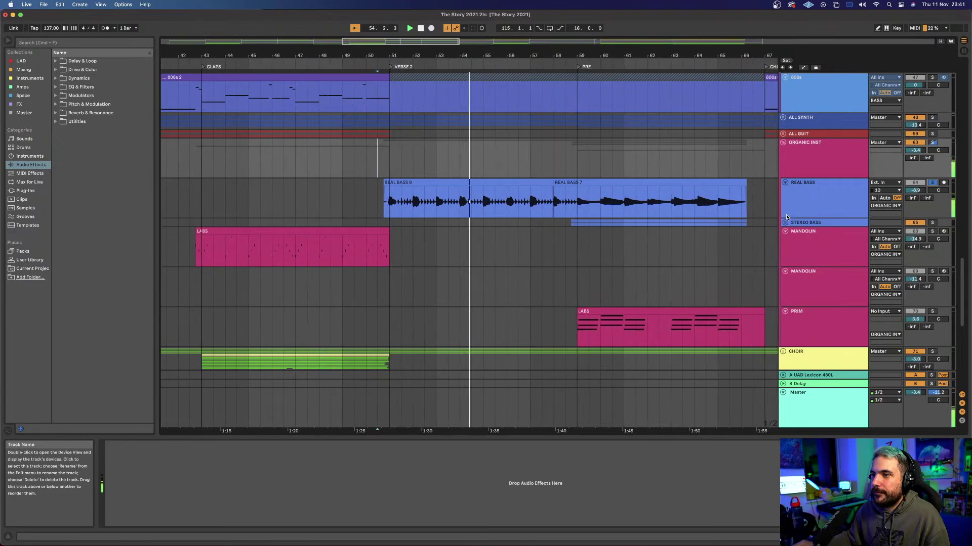
key(space)
Step: Expand the STEREO BASS group and audition it in solo from bar 58, ahead of the second PRE section
click(783, 223)
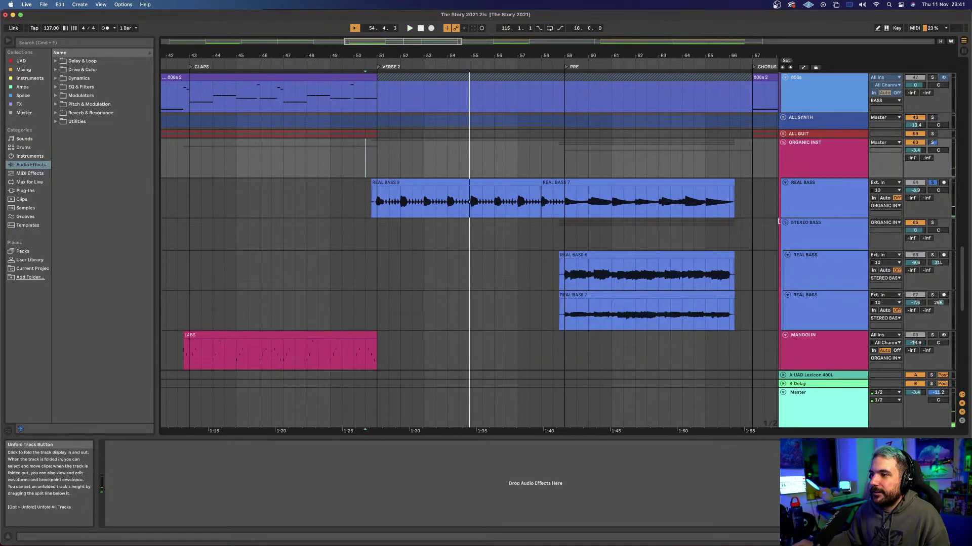
click(552, 235)
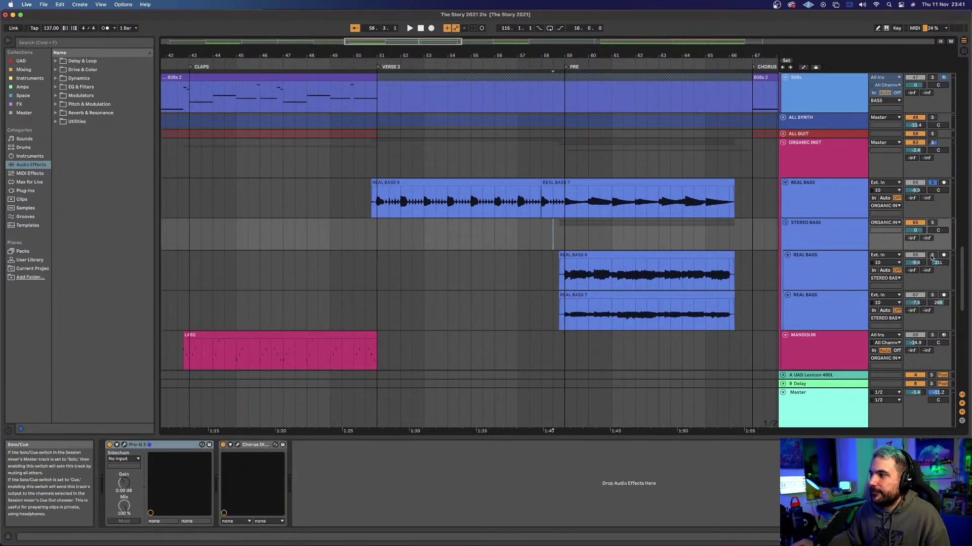
click(932, 256)
click(932, 223)
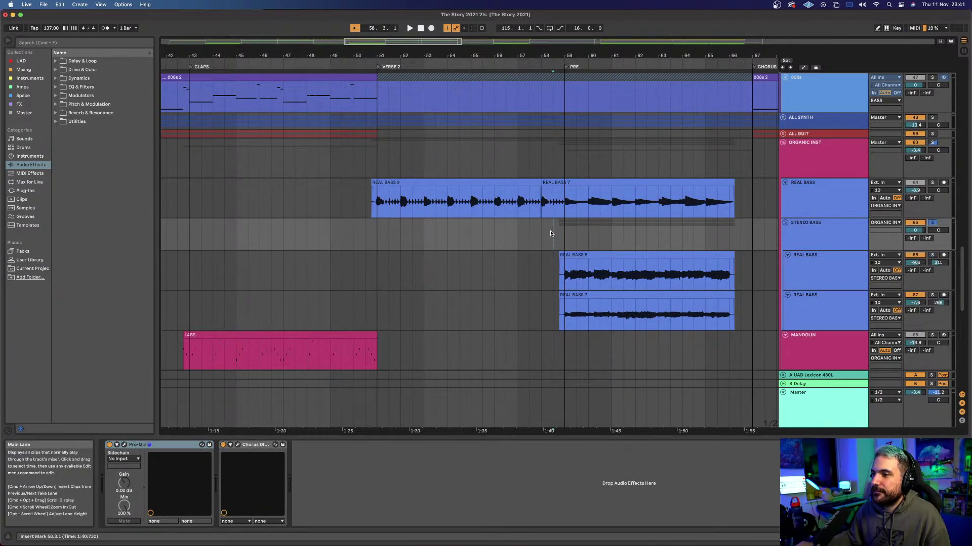
key(space)
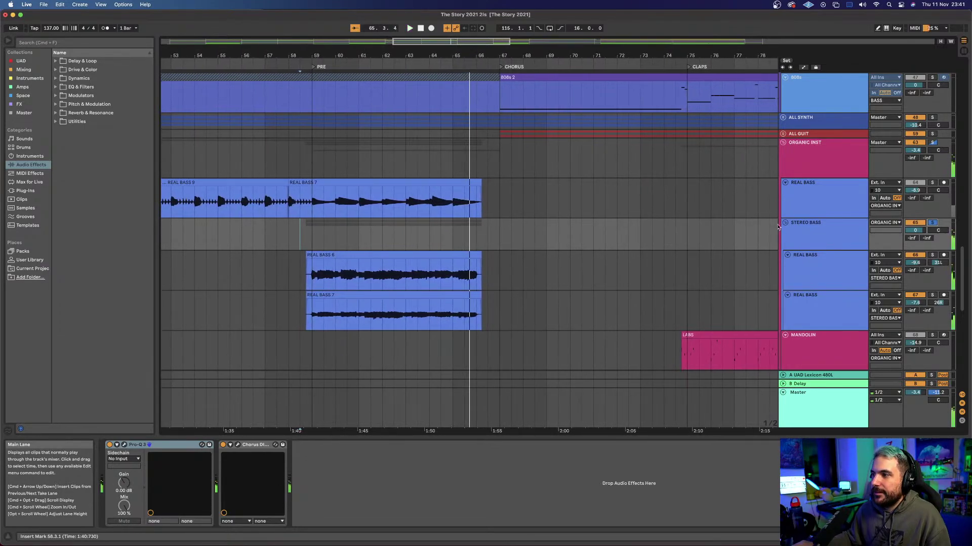
Step: Examine the Chorus DIMENSION-D settings on the STEREO BASS group and close the plug-in window
click(814, 234)
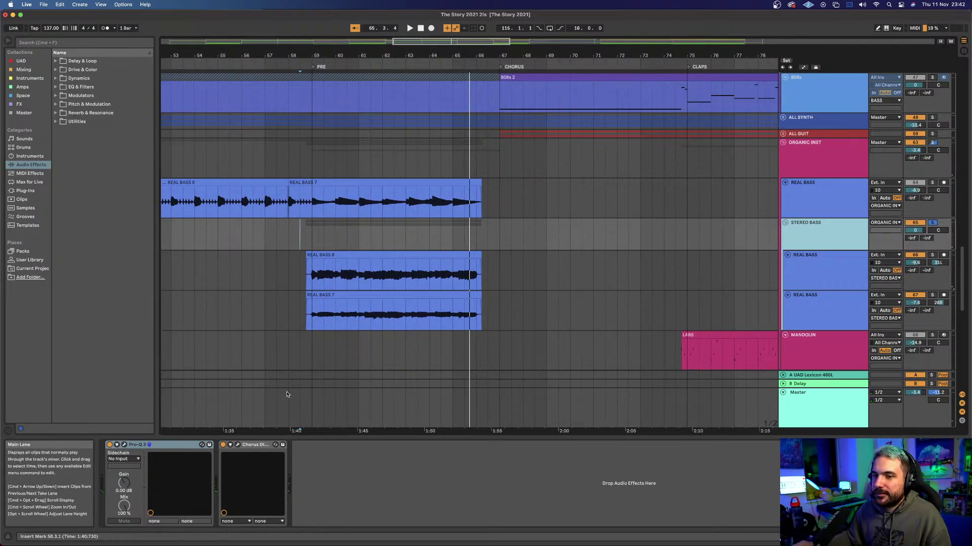
click(234, 445)
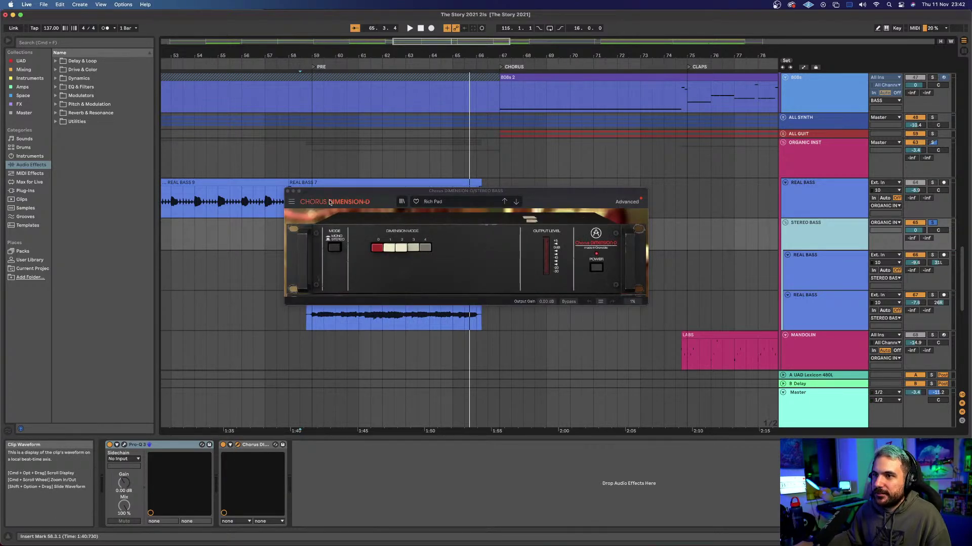
drag(490, 197, 475, 213)
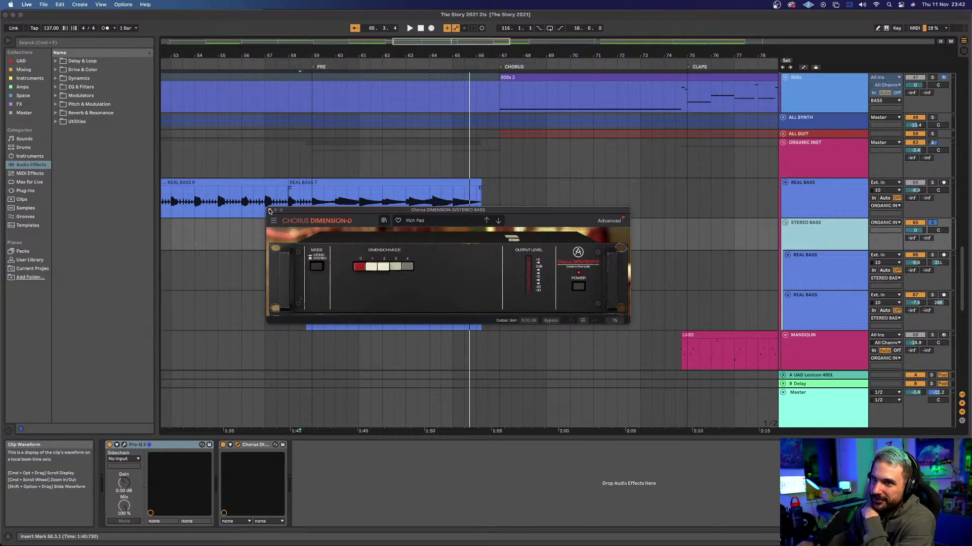
click(269, 211)
Step: Audition the organic instruments in the full mix from bar 59 and then from bar 51, the start of VERSE 2
click(311, 168)
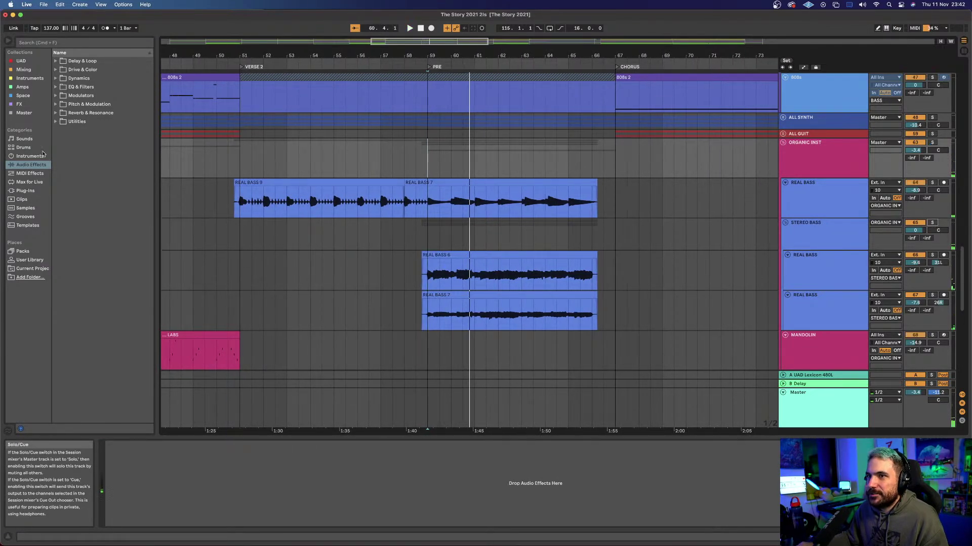
click(240, 160)
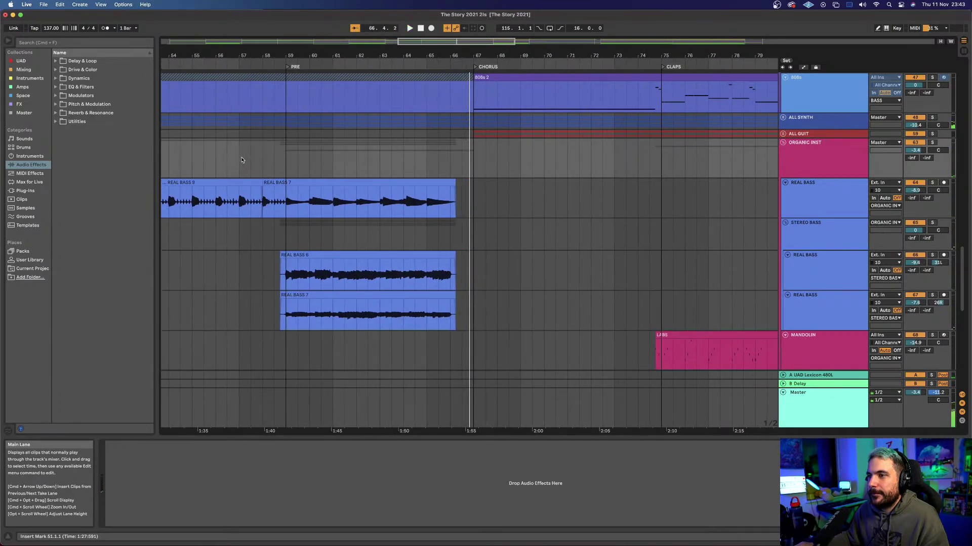
Step: Set the play position to bar 59, select the PRIM track and examine its BBC Symphony Orchestra instrument, closing the plug-in window
scroll(715, 230, down, 5)
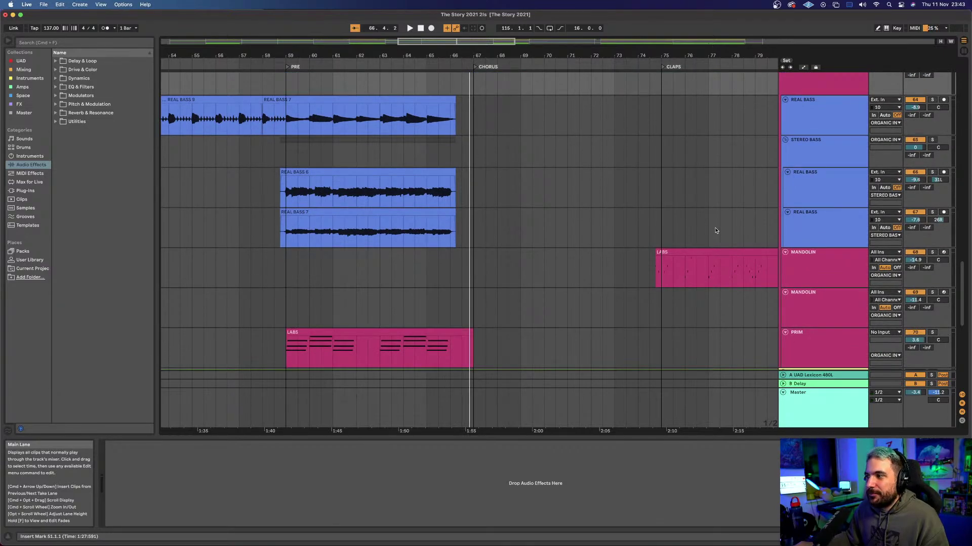
click(648, 228)
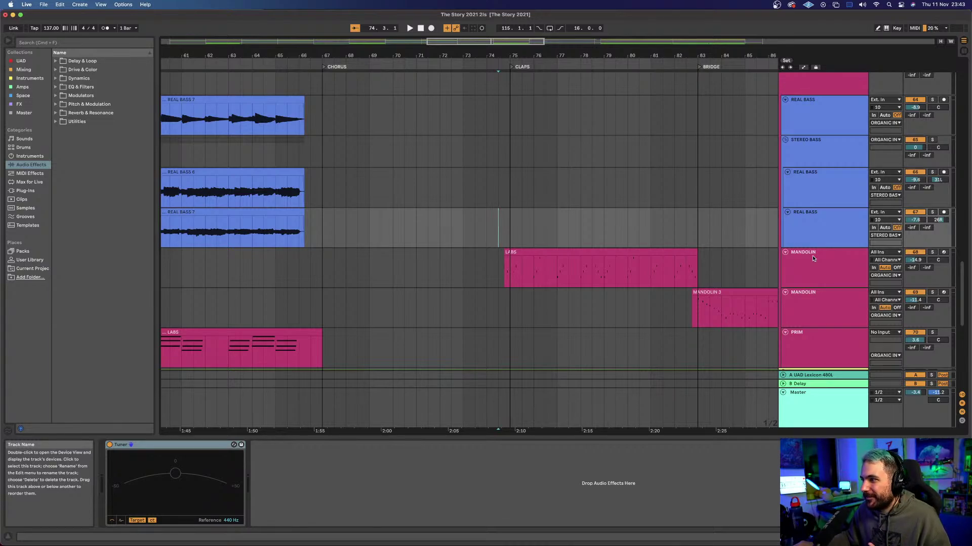
scroll(812, 256, down, 3)
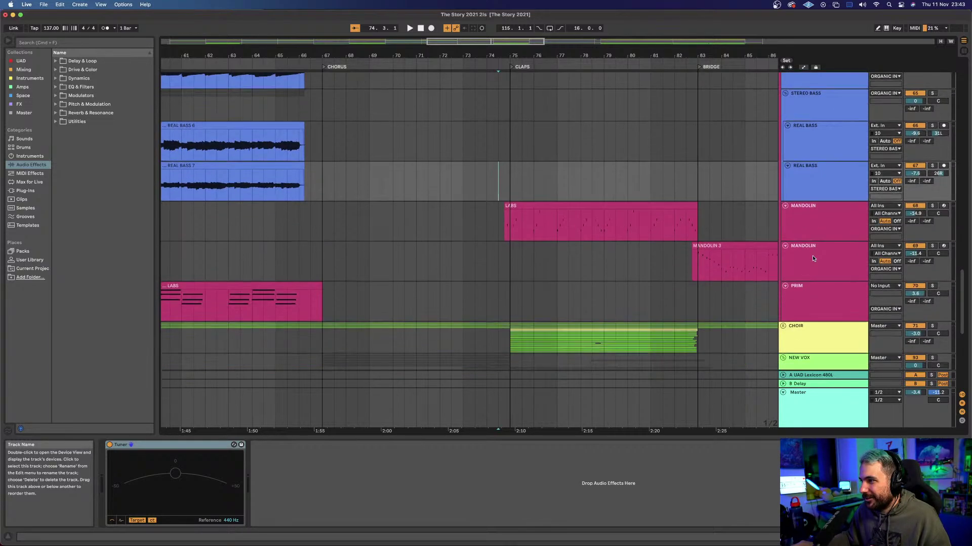
click(799, 295)
scroll(741, 296, left, 5)
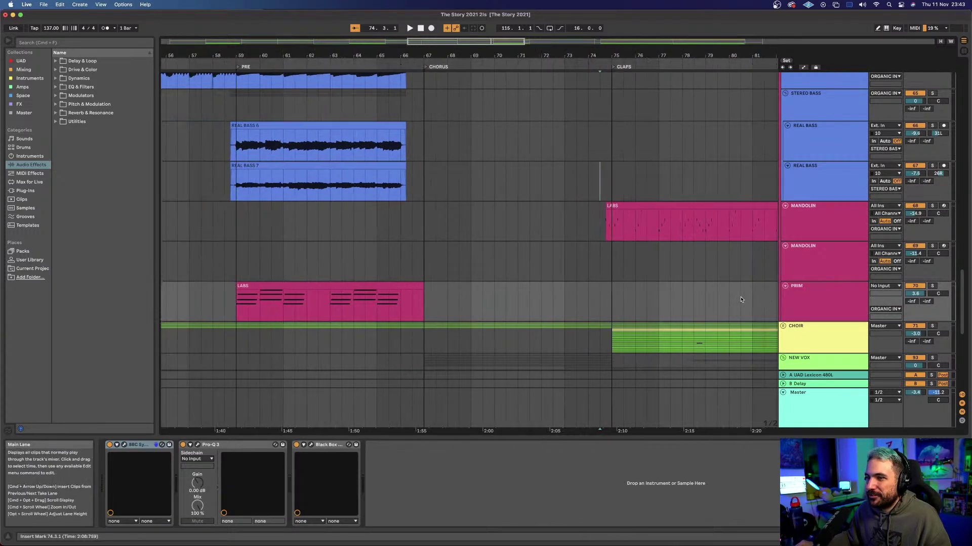
scroll(741, 299, left, 6)
click(398, 261)
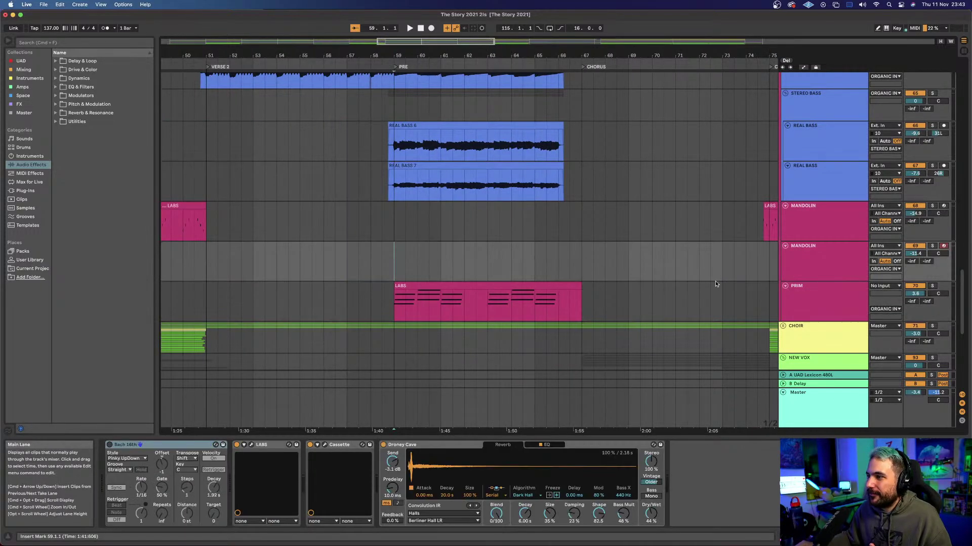
key(Down)
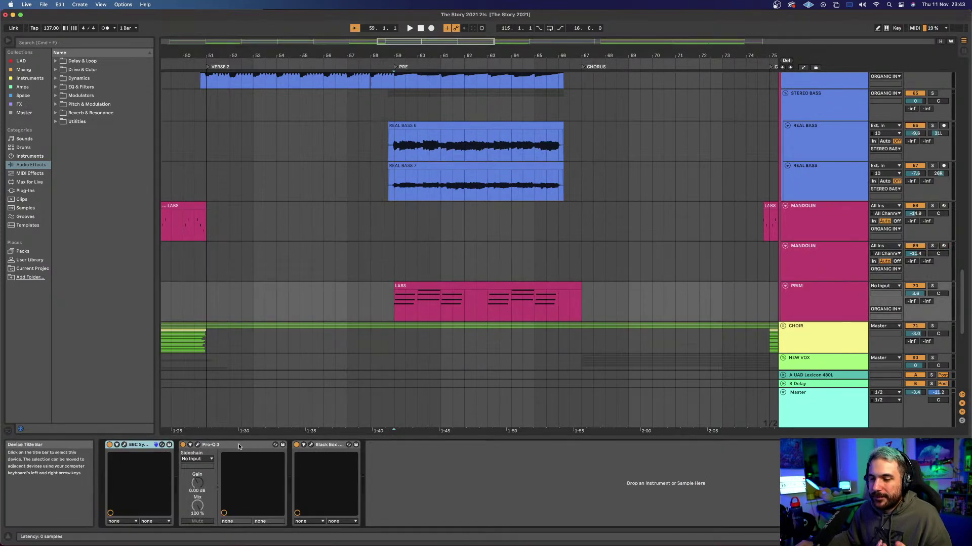
click(124, 446)
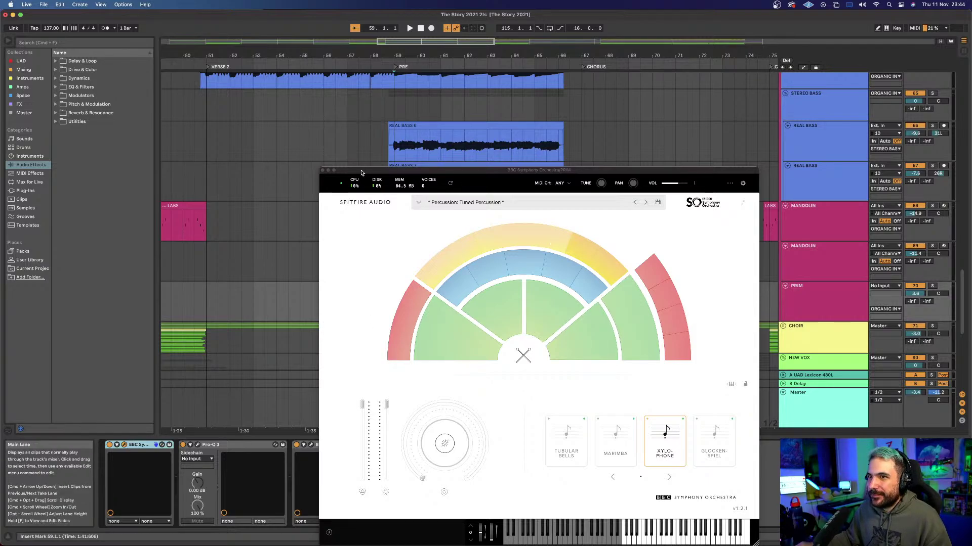
click(322, 171)
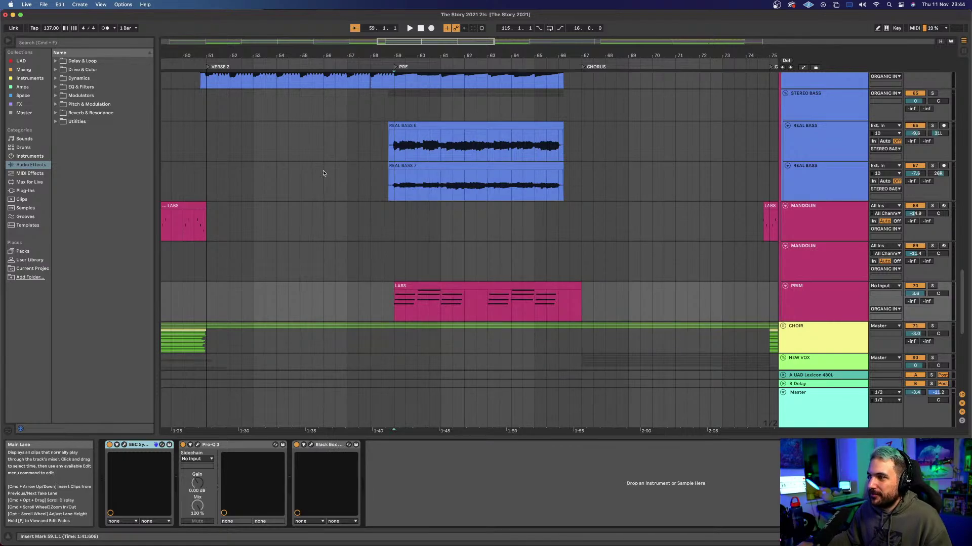
Step: Audition the PRIM track from bar 59, first in the full mix and then in solo
key(space)
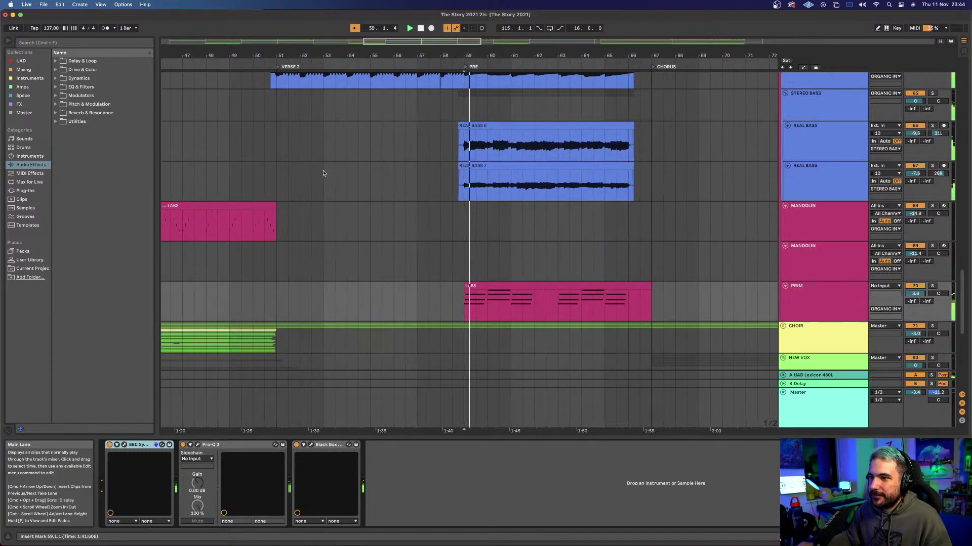
click(933, 287)
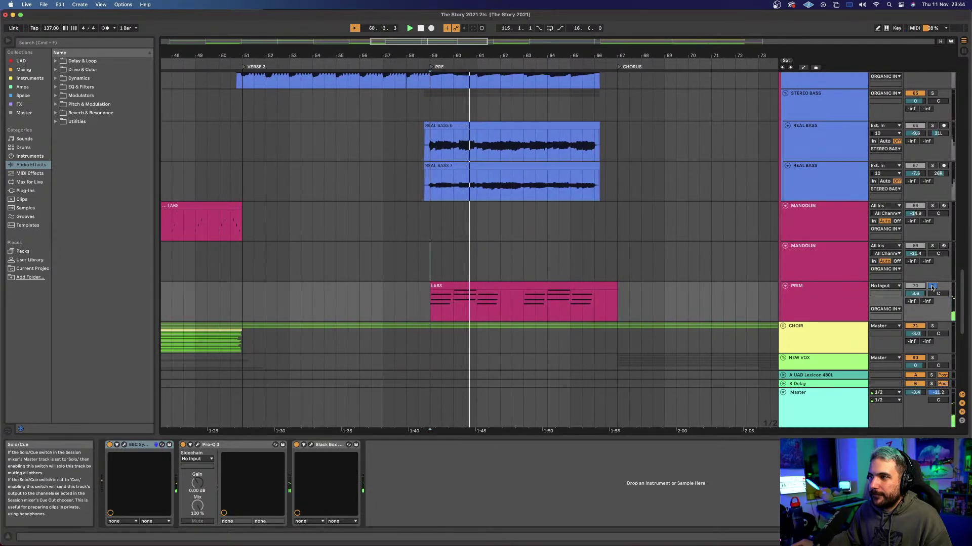
click(933, 287)
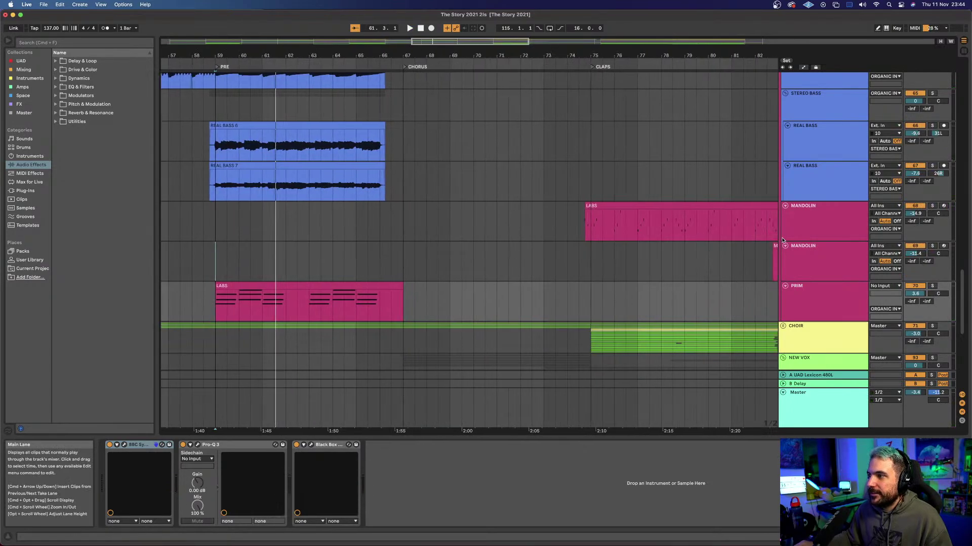
Step: Examine the LABS instrument on the upper MANDOLIN track, browse its preset categories and close the plug-in window
click(824, 229)
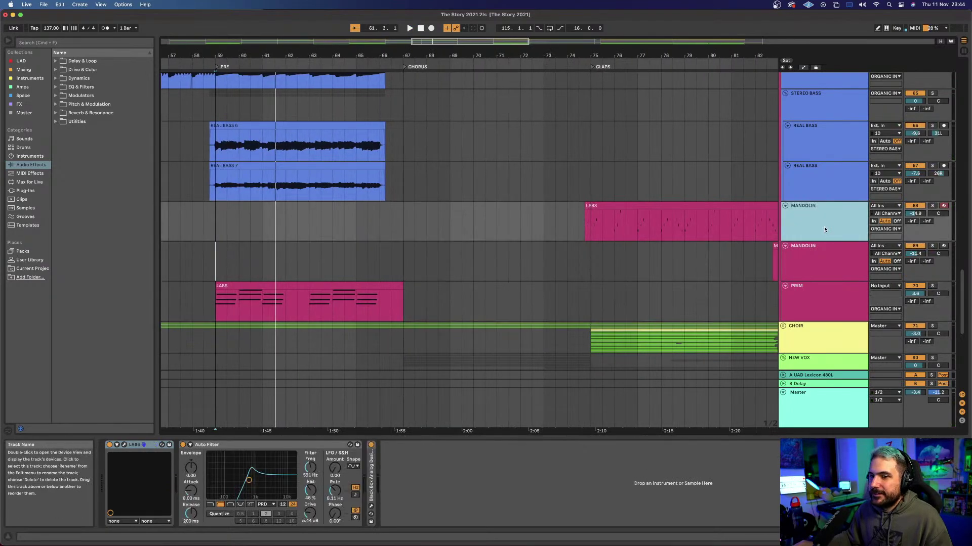
click(124, 446)
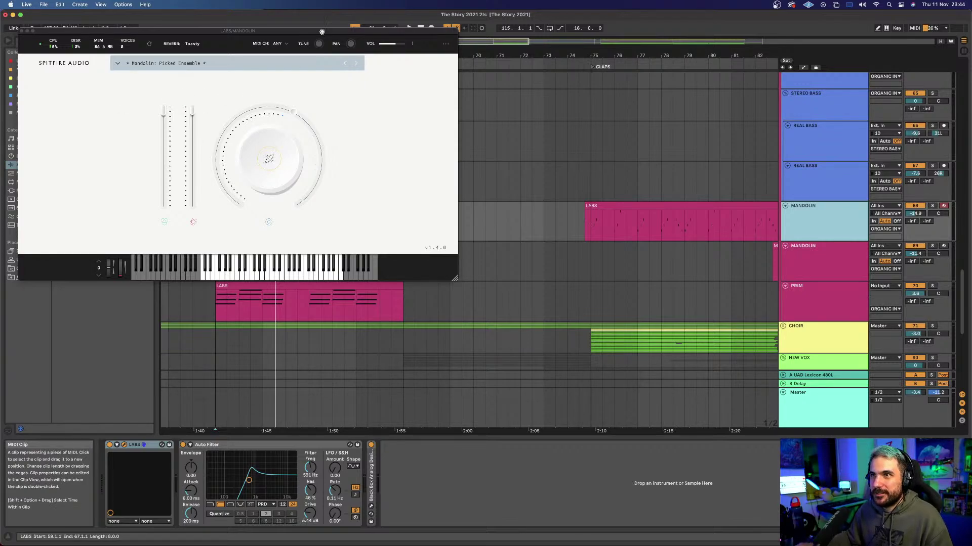
drag(321, 31, 503, 94)
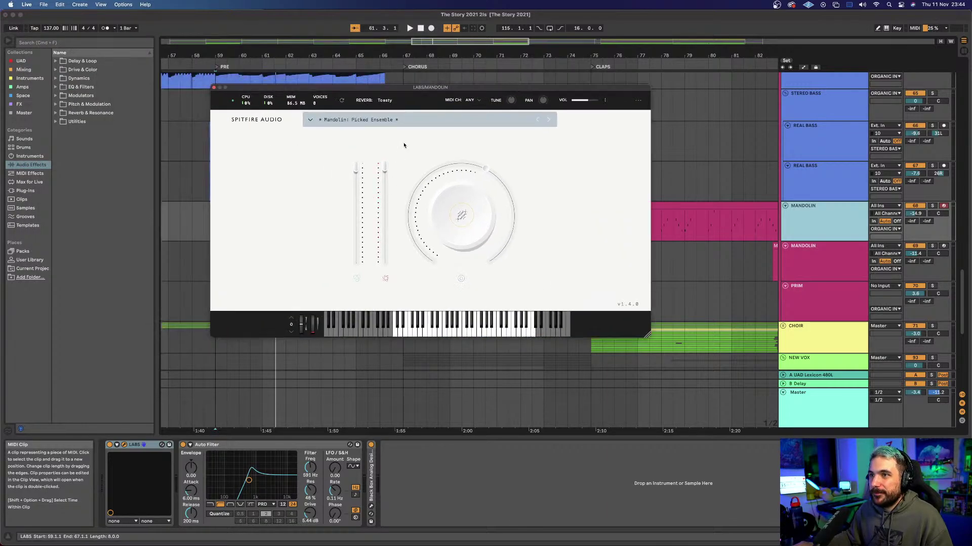
click(307, 120)
scroll(338, 203, up, 5)
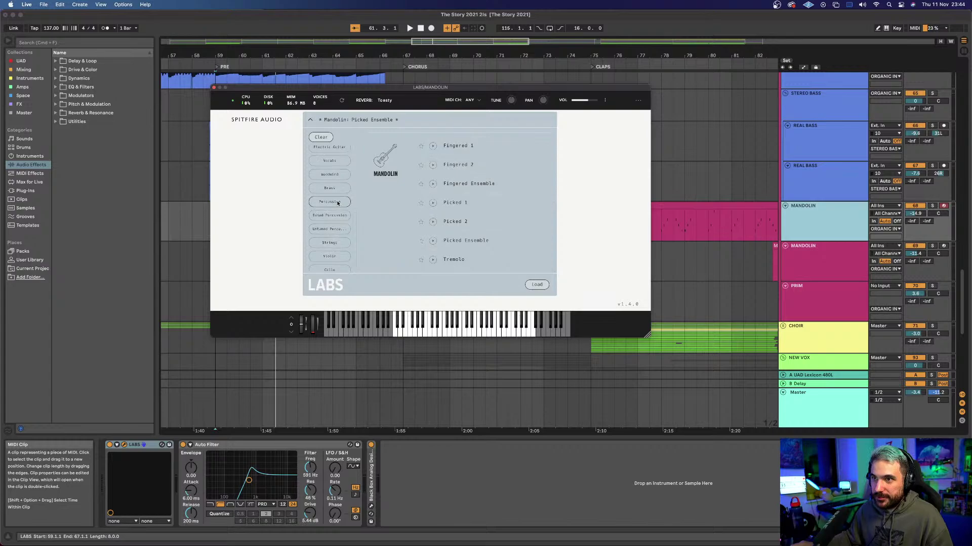
scroll(338, 203, down, 1)
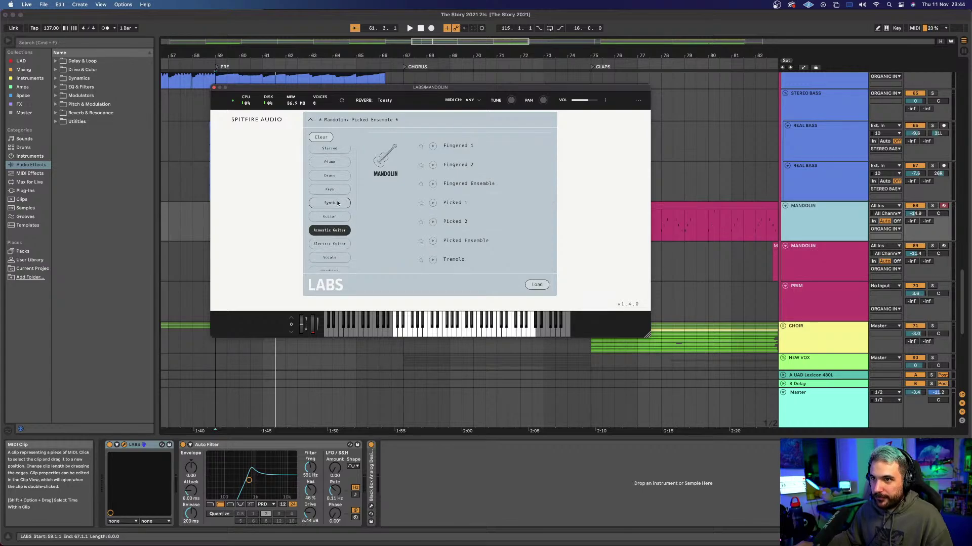
click(214, 88)
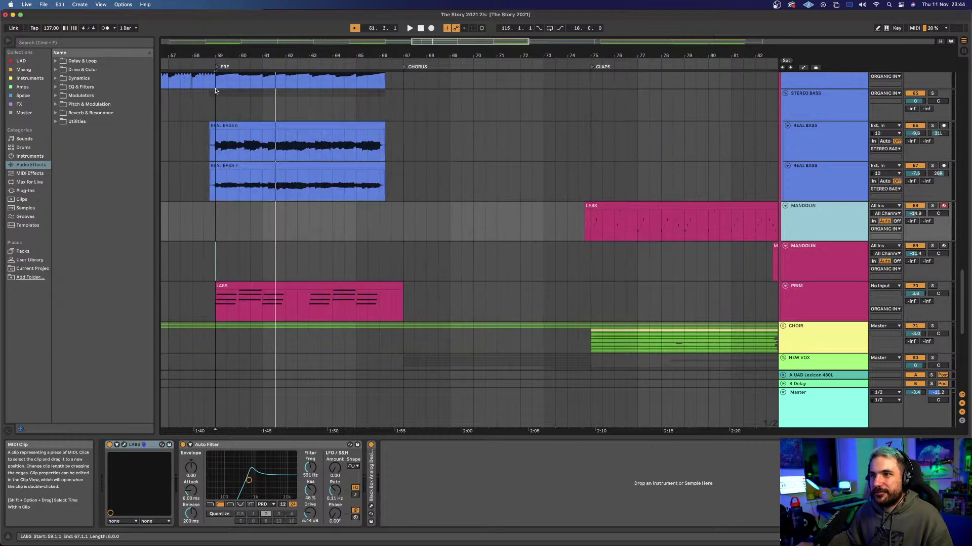
Step: Audition the upper MANDOLIN track in solo from just before bar 75, leading into the CLAPS section
click(579, 177)
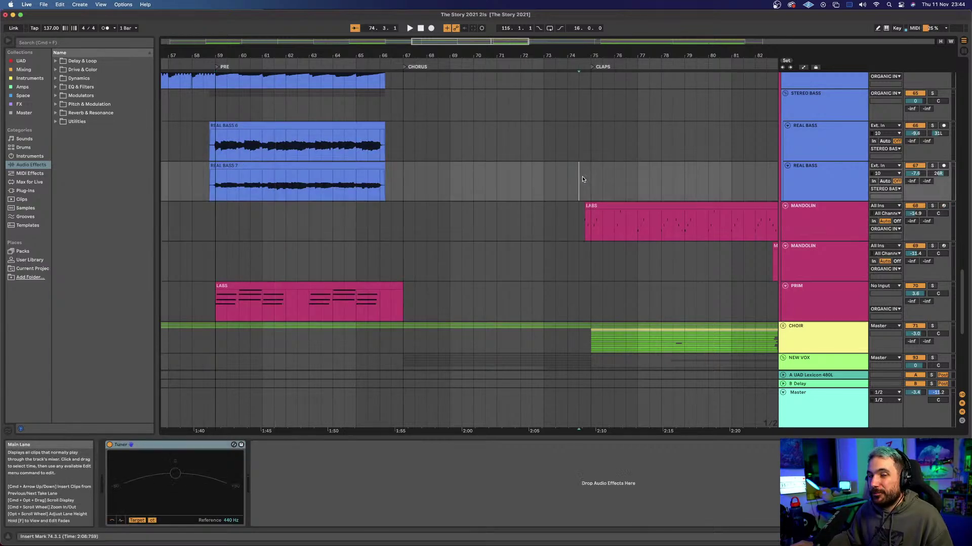
click(932, 206)
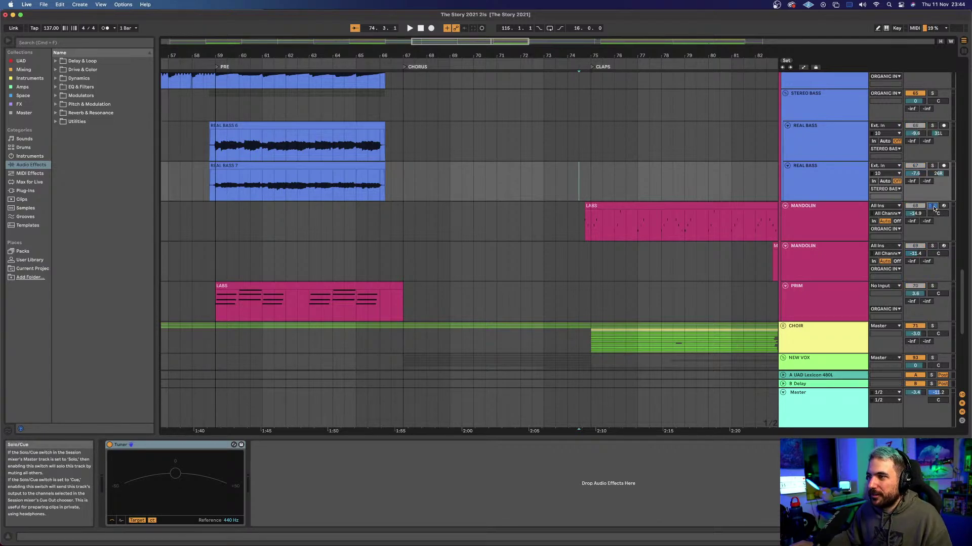
key(space)
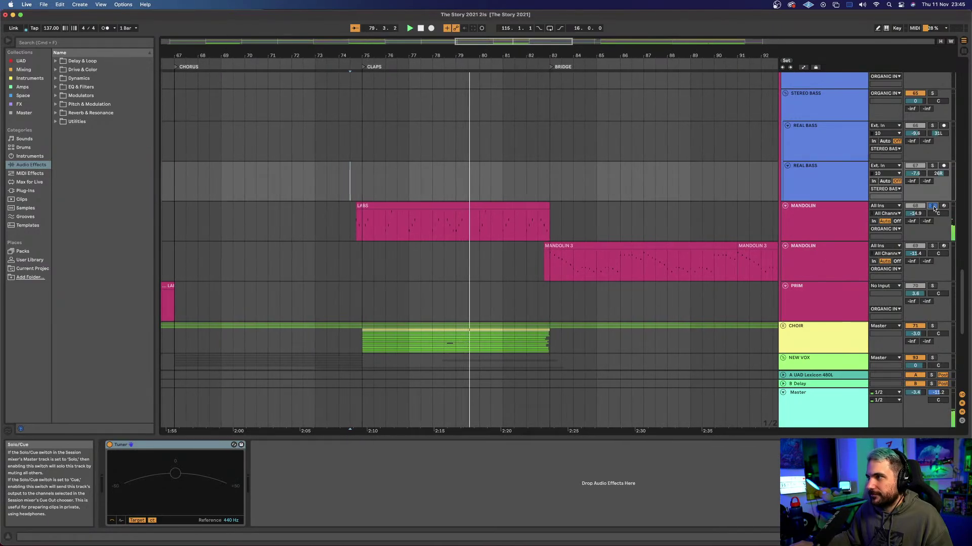
Step: Collapse the ORGANIC INST group and expand the ALL SYNTH group
scroll(711, 227, down, 4)
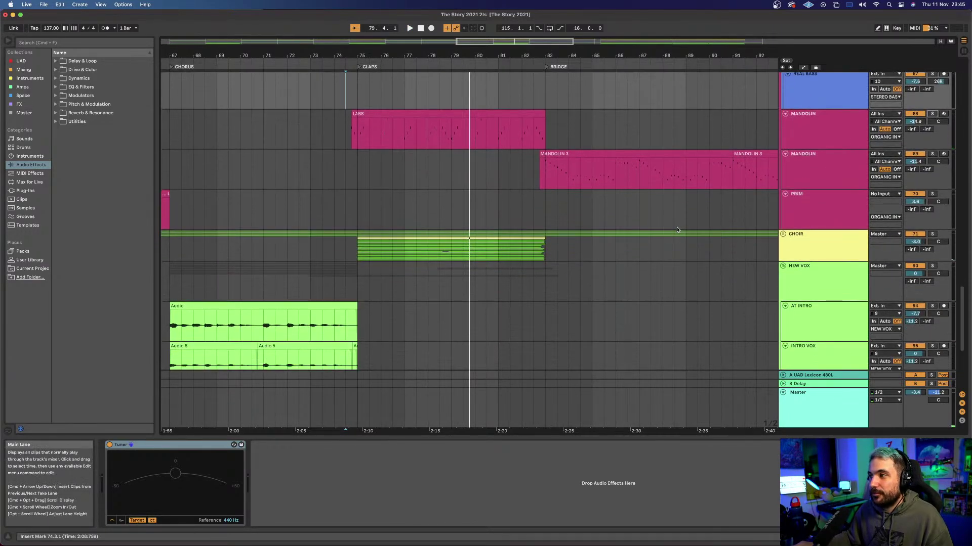
scroll(789, 142, up, 10)
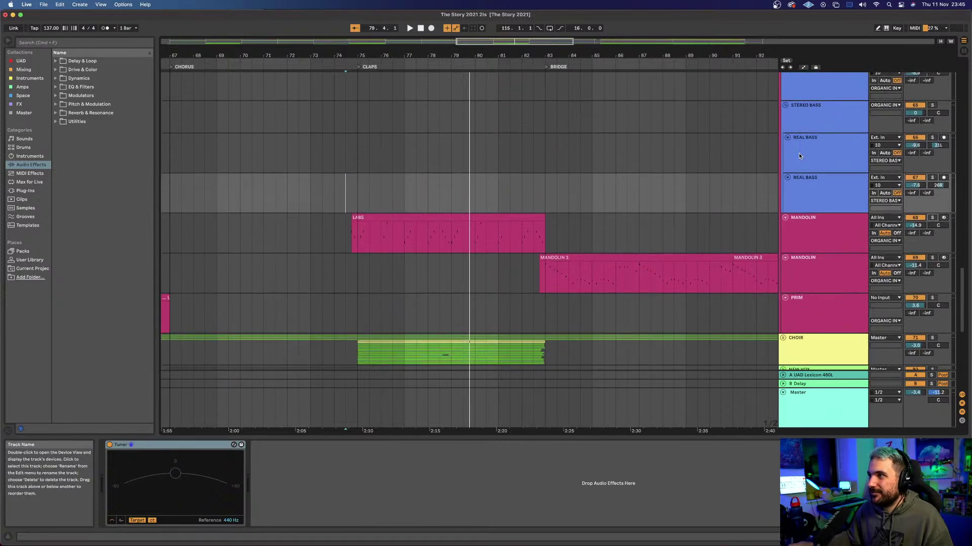
click(784, 171)
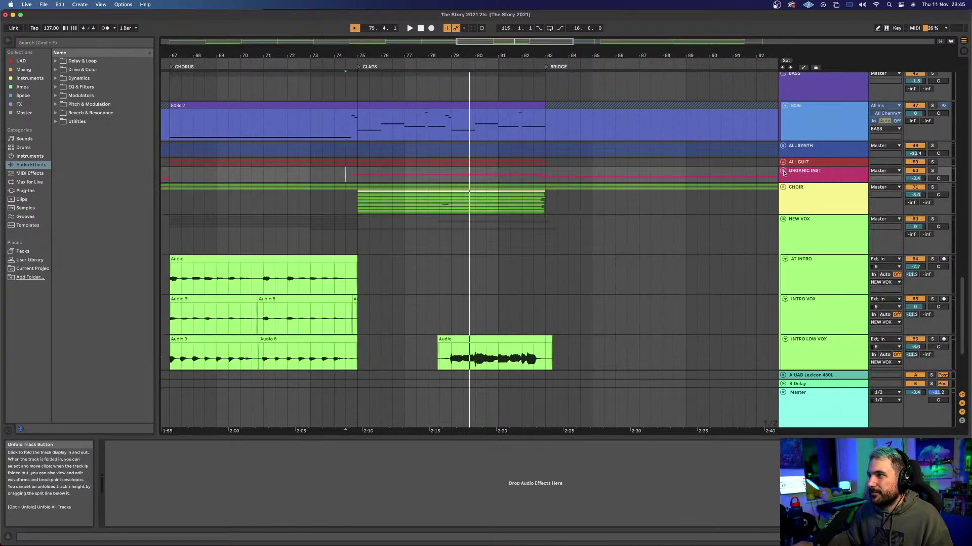
scroll(592, 233, down, 6)
scroll(592, 233, up, 6)
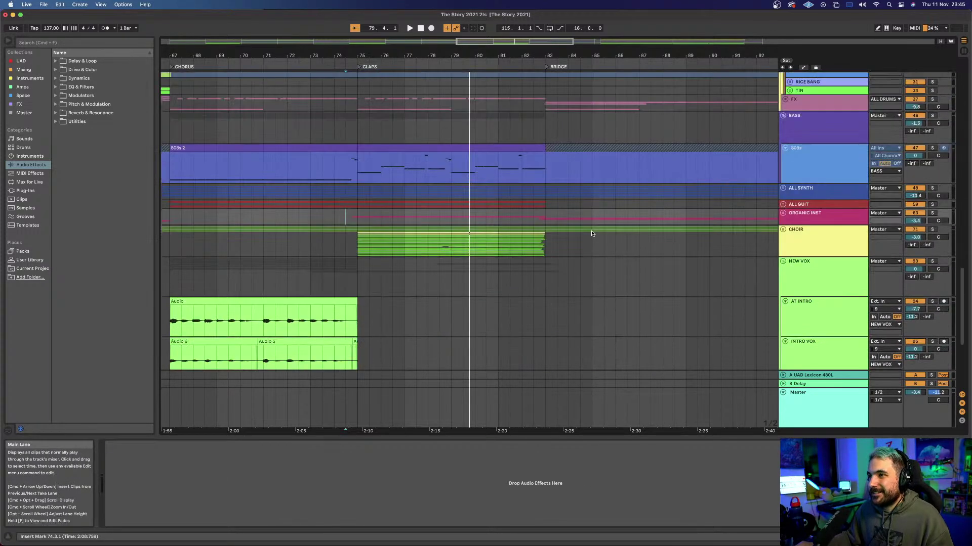
click(783, 188)
scroll(671, 202, down, 2)
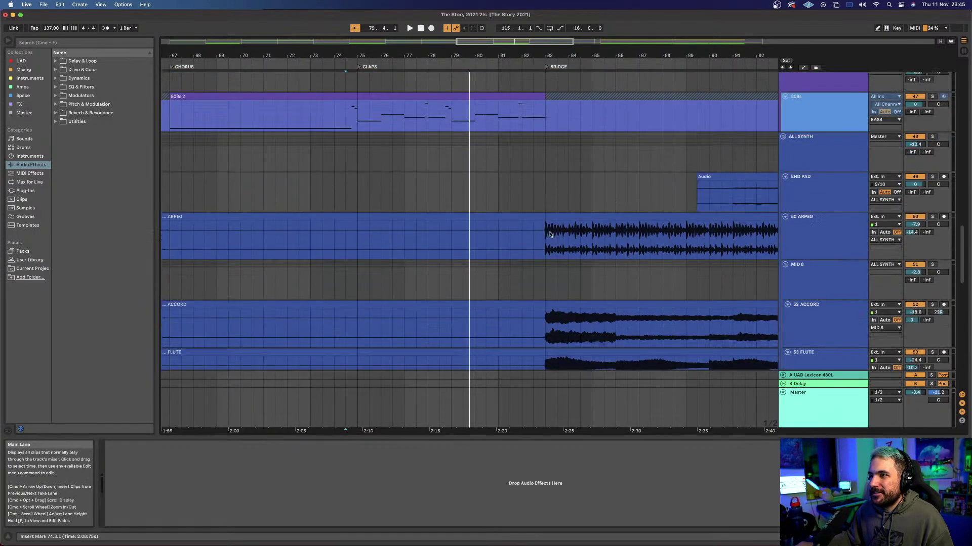
Step: Audition the ARPEG track in solo from bar 51, where VERSE 2 starts, and select the track
scroll(550, 234, right, 10)
scroll(551, 235, left, 20)
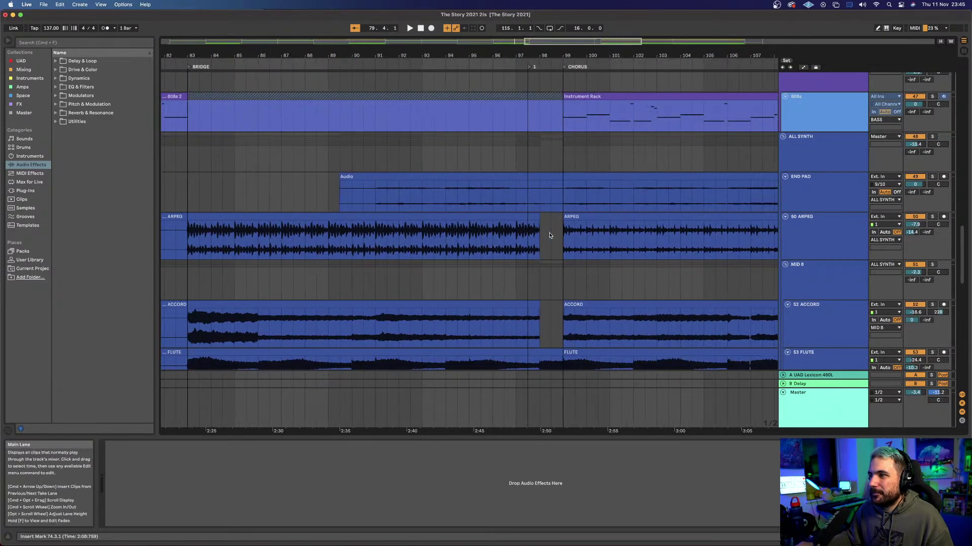
scroll(550, 235, left, 20)
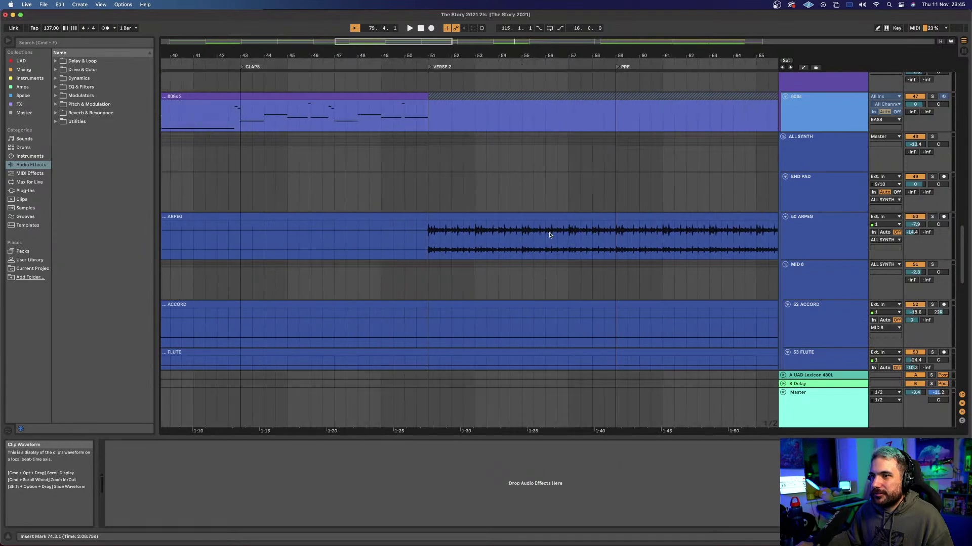
scroll(550, 234, left, 5)
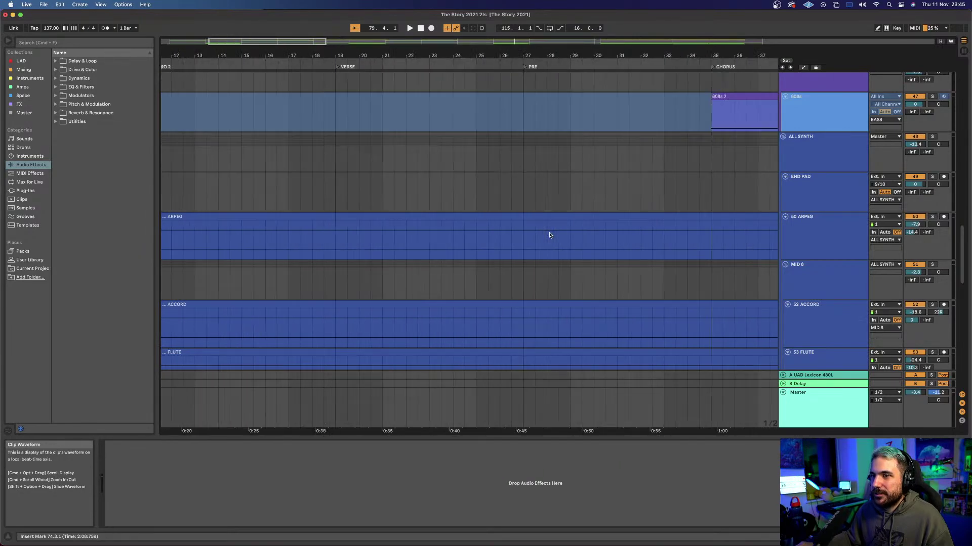
scroll(548, 236, right, 8)
scroll(548, 232, right, 17)
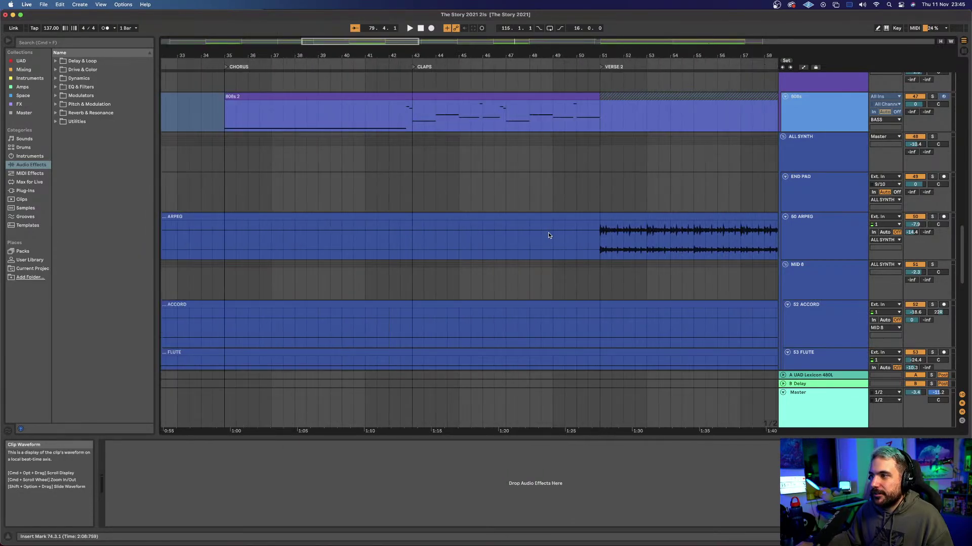
click(458, 194)
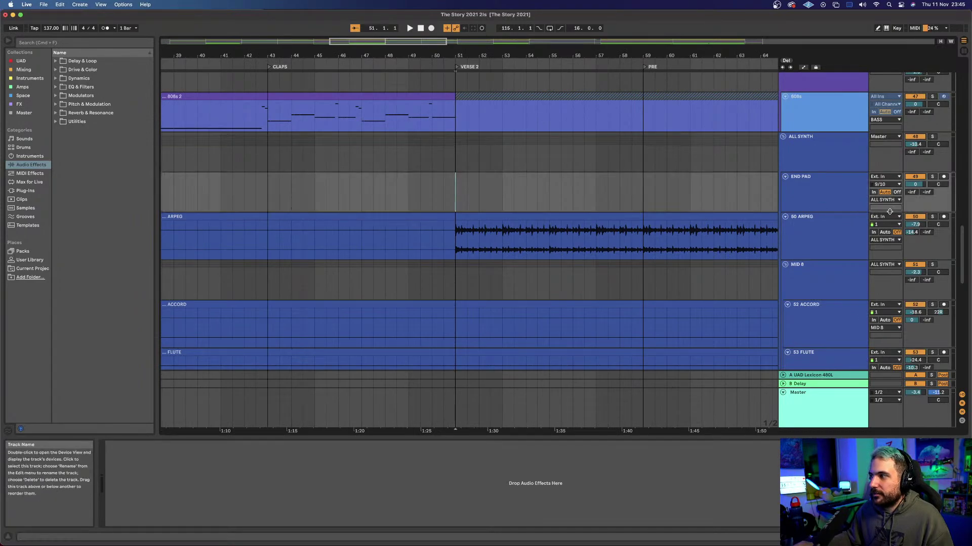
click(932, 217)
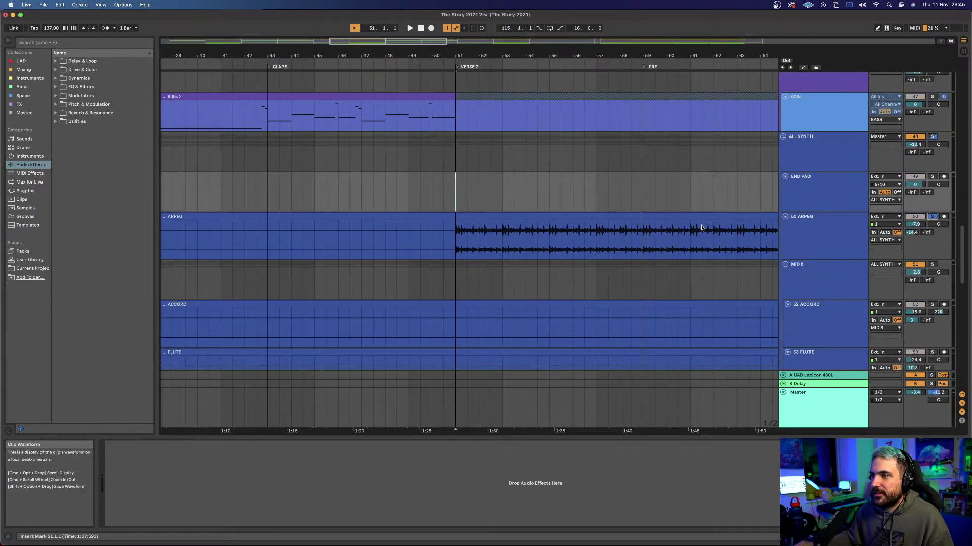
scroll(700, 230, left, 4)
scroll(700, 229, right, 4)
key(space)
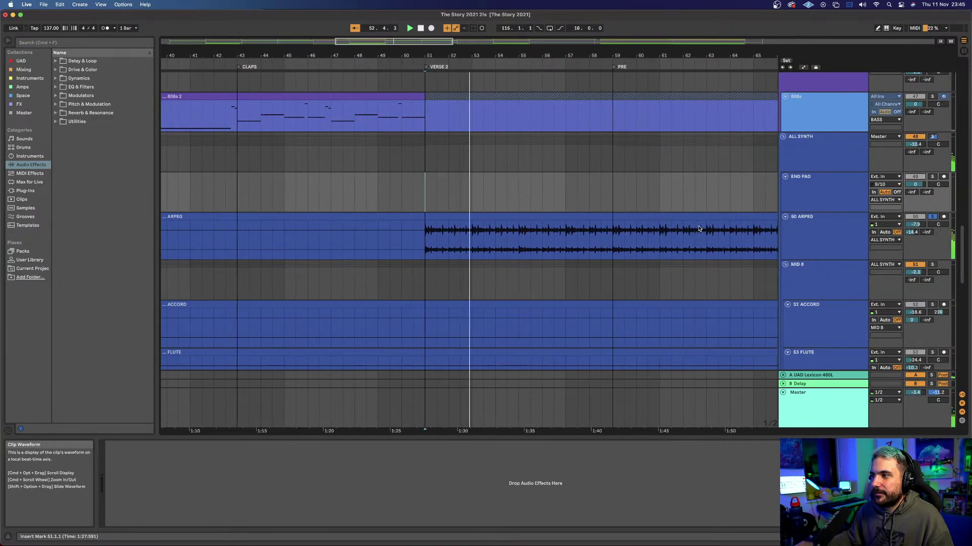
click(846, 245)
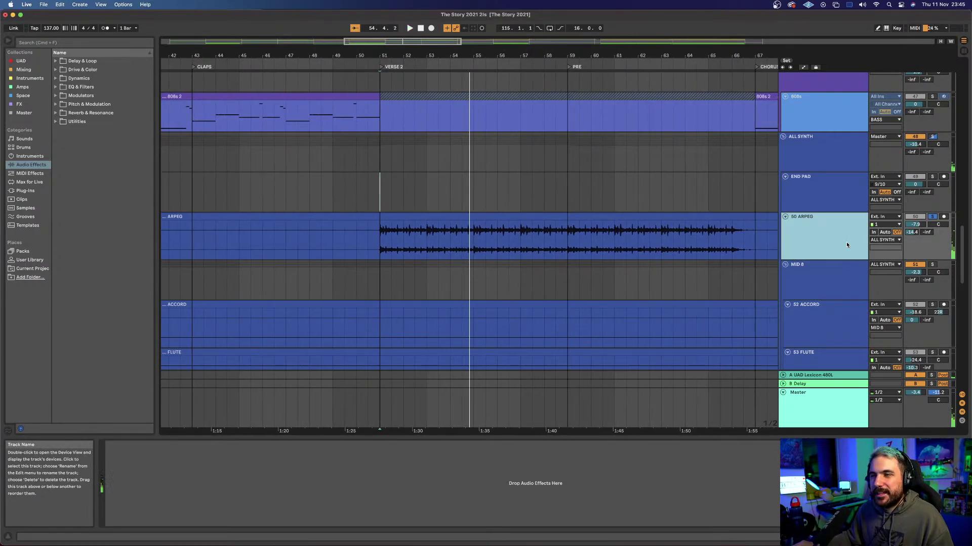
Step: Audition the END PAD track in solo from bar 103, within the CHORUS that follows the BRIDGE
scroll(810, 239, down, 3)
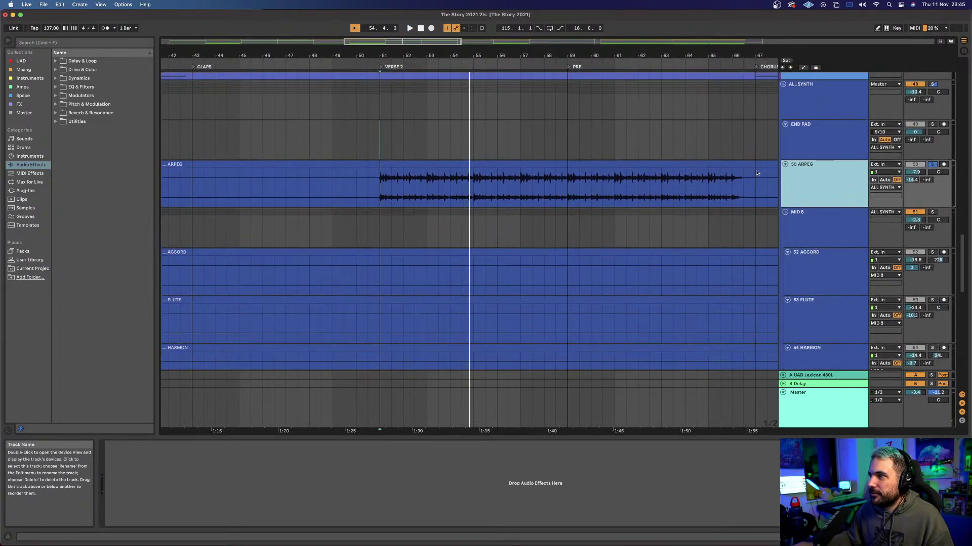
scroll(723, 175, down, 5)
scroll(723, 176, right, 10)
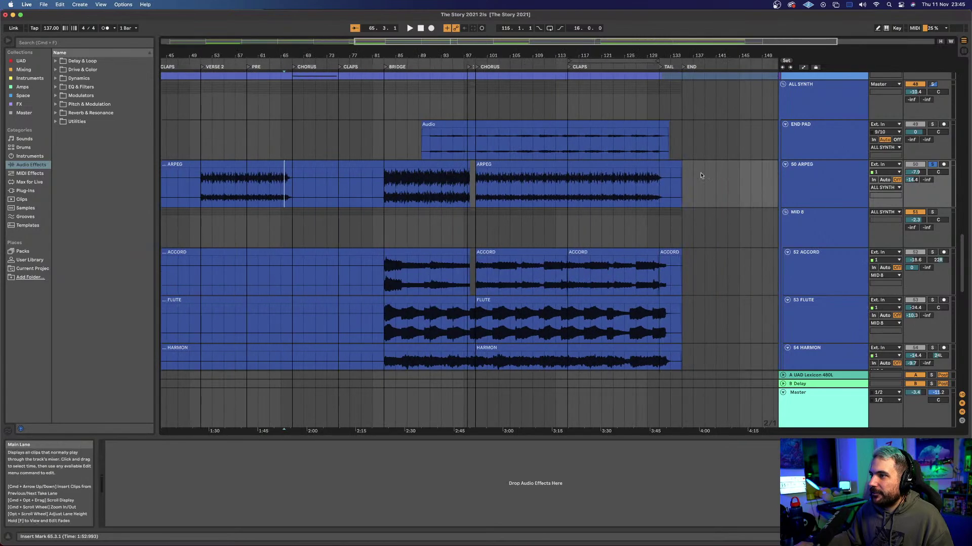
click(498, 142)
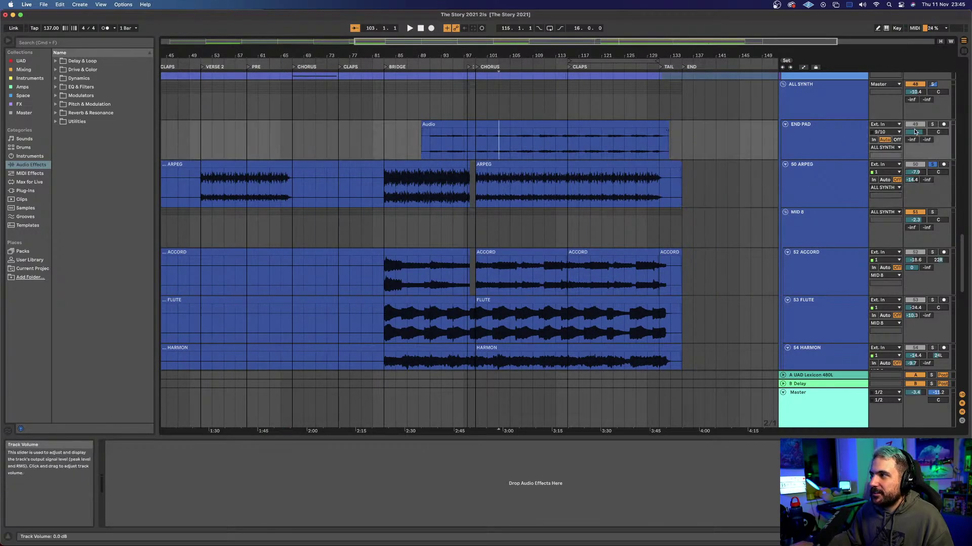
key(space)
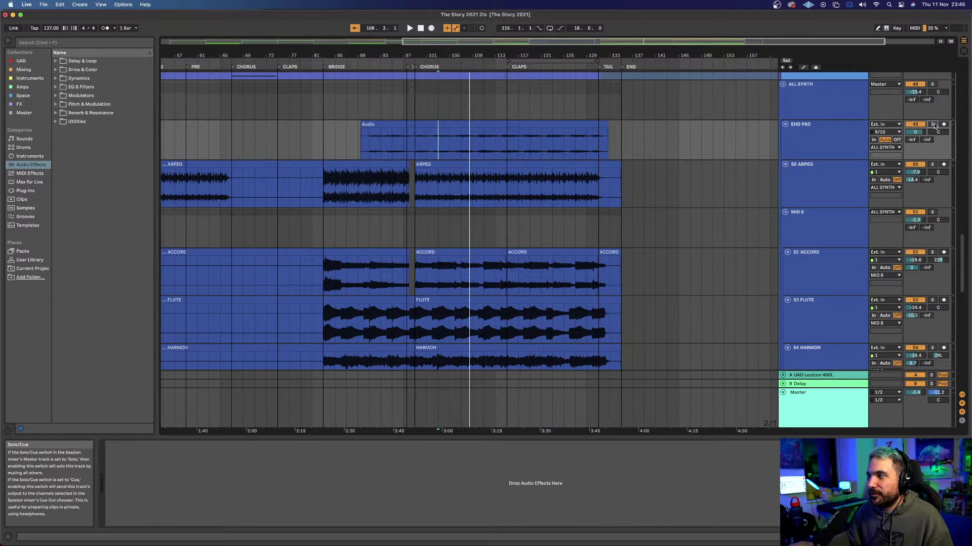
Step: Audition the ACCORD track of the MID 8 group in solo from bar 83, where the BRIDGE starts
scroll(835, 217, down, 5)
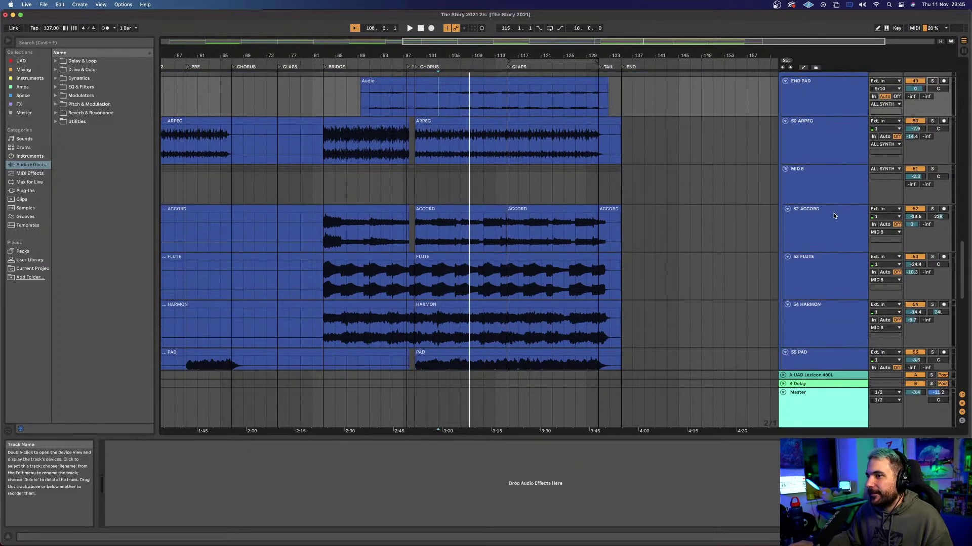
click(323, 150)
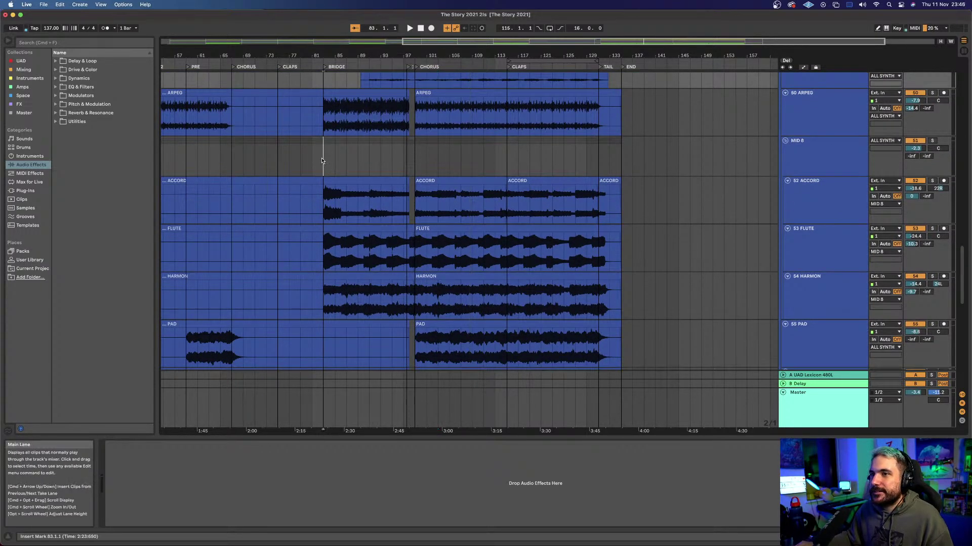
scroll(492, 158, down, 1)
scroll(491, 159, down, 1)
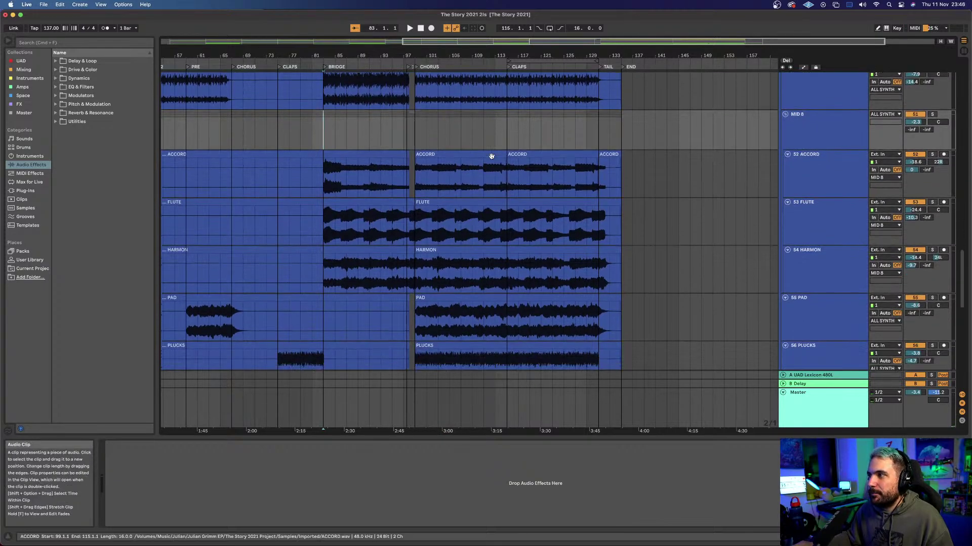
click(819, 171)
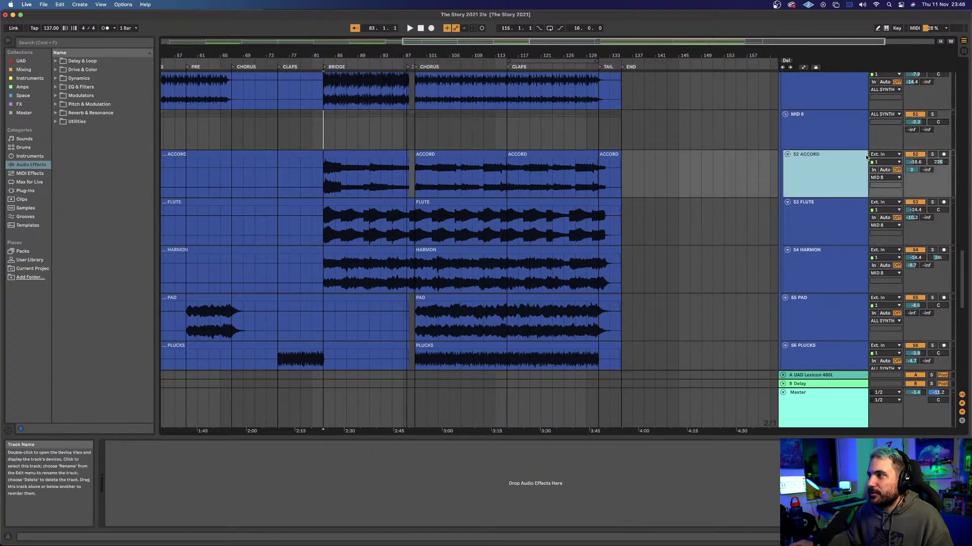
click(932, 155)
key(space)
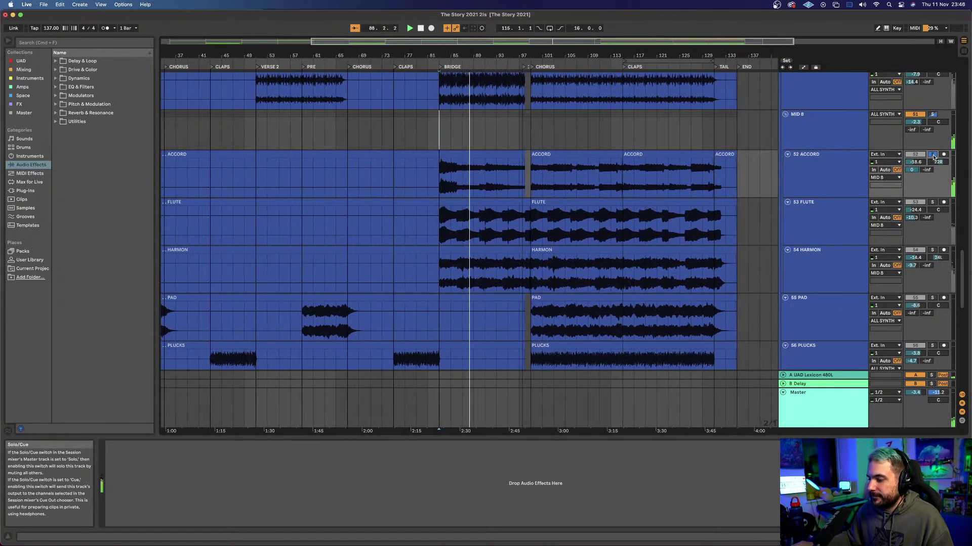
click(932, 155)
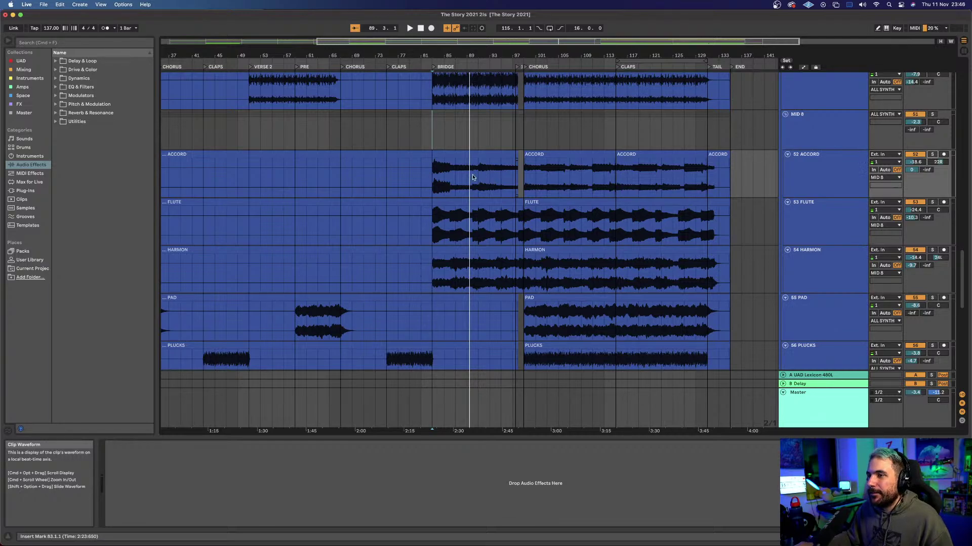
Step: Audition the FLUTE track in solo from the start of the BRIDGE
click(931, 203)
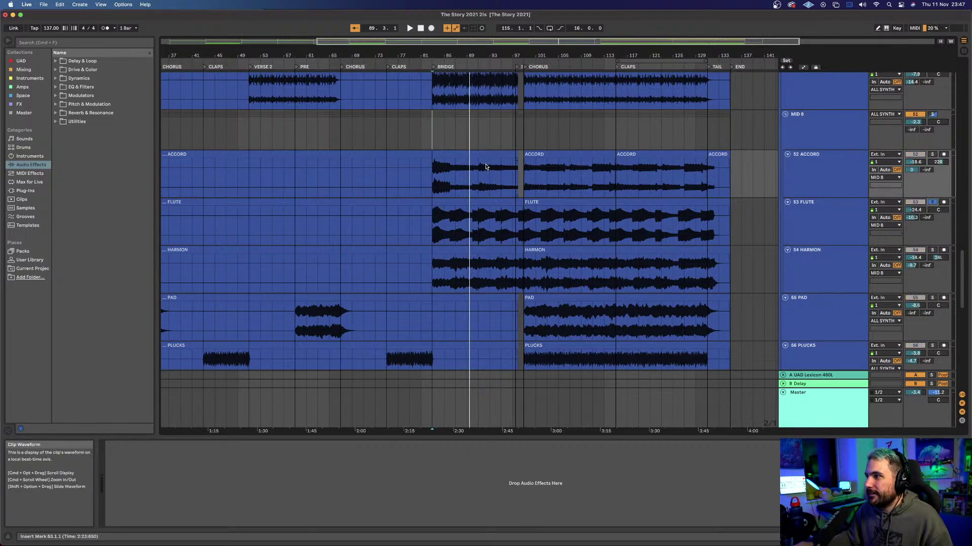
key(space)
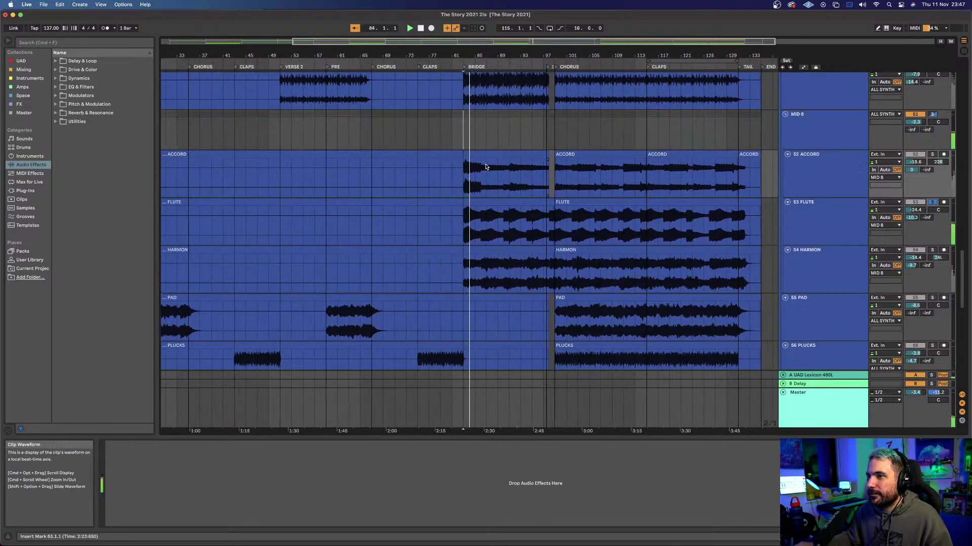
scroll(497, 180, down, 1)
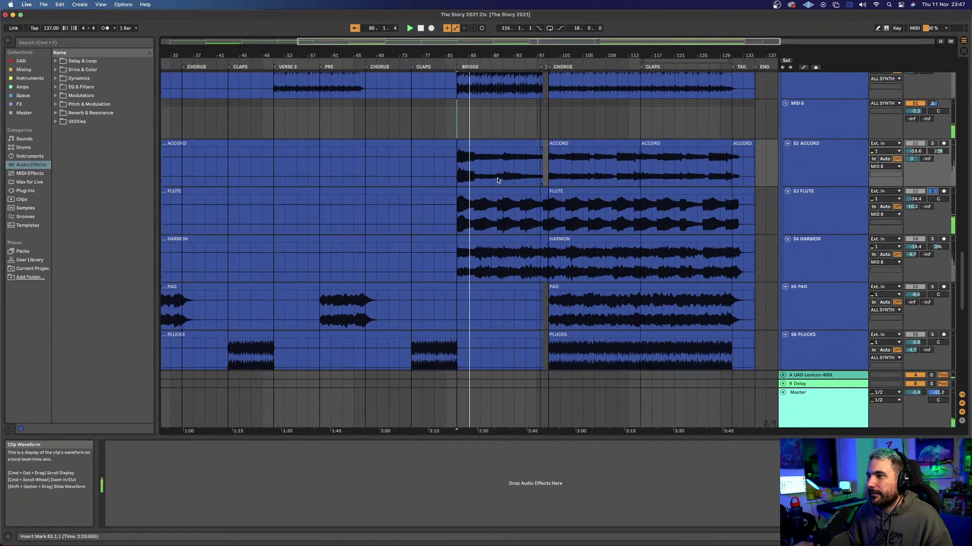
Step: Switch the solo to the HARMON track, audition it from the start of the BRIDGE and remove the solo
click(933, 238)
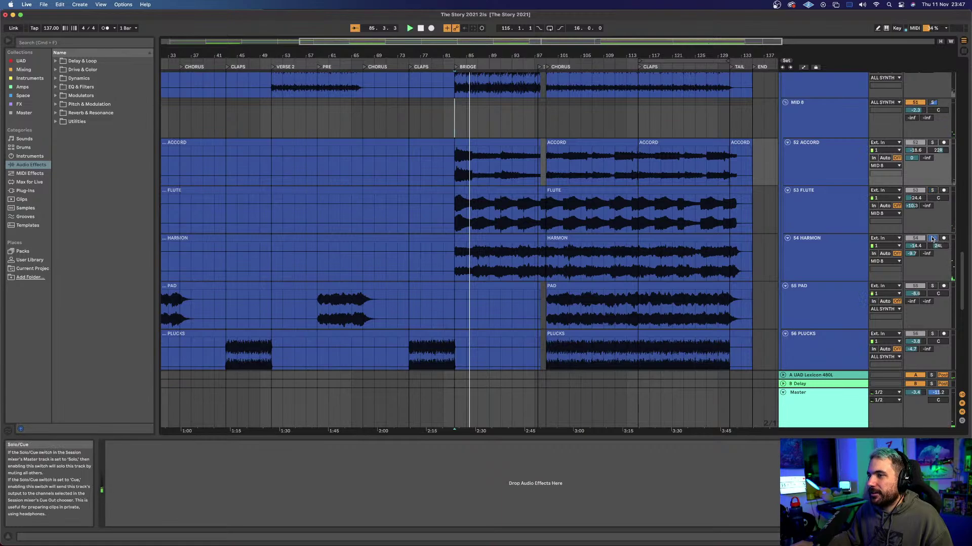
key(space)
key(space)
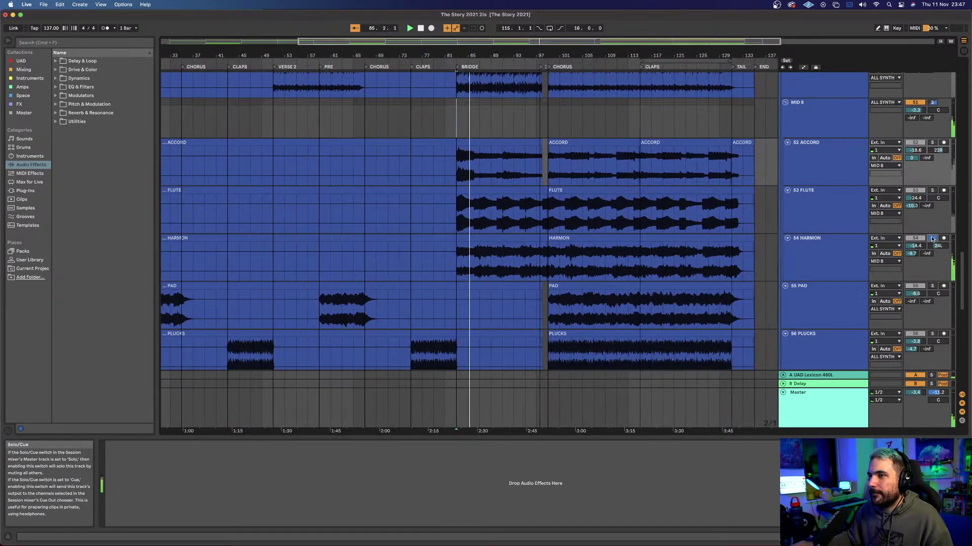
click(933, 239)
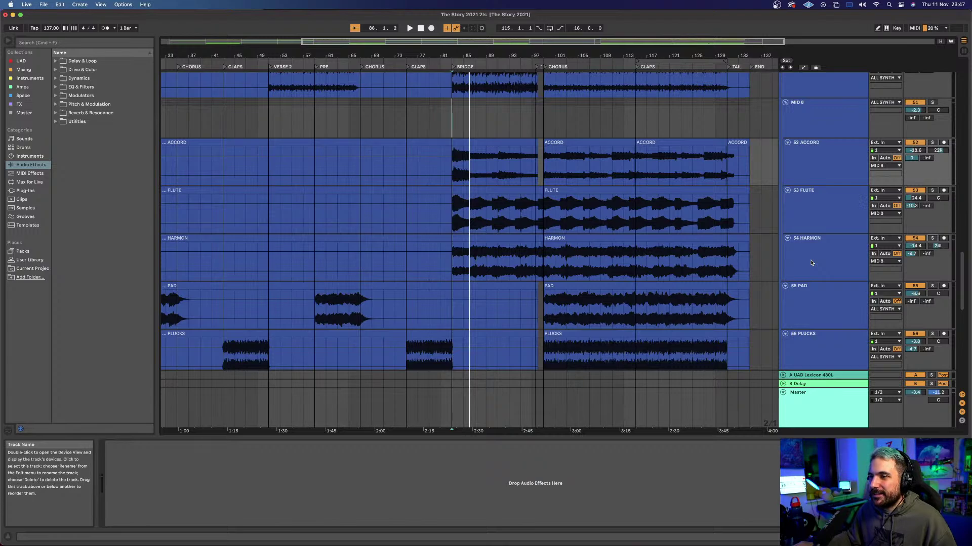
Step: Play the BRIDGE with all tracks unsoloed while looking over the remaining ALL SYNTH tracks
scroll(482, 268, down, 5)
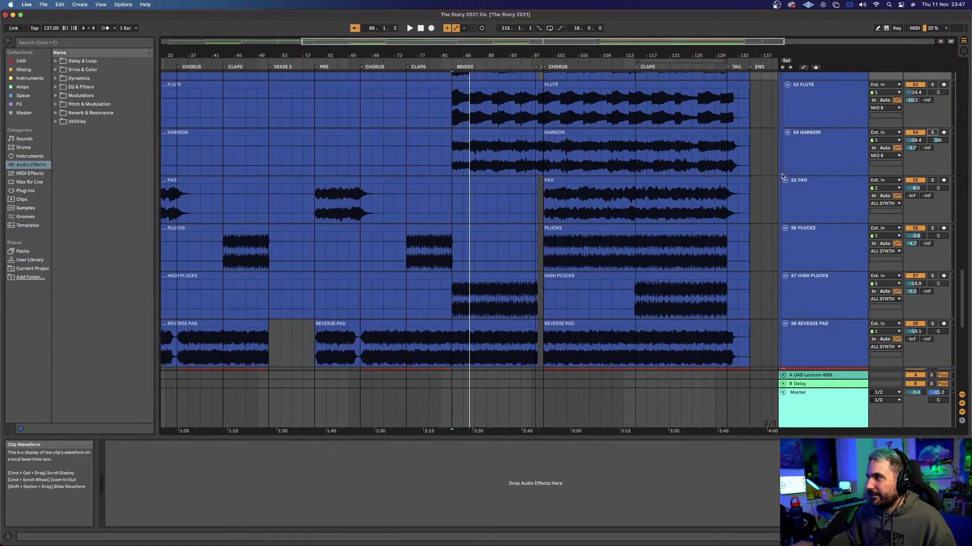
scroll(782, 178, up, 8)
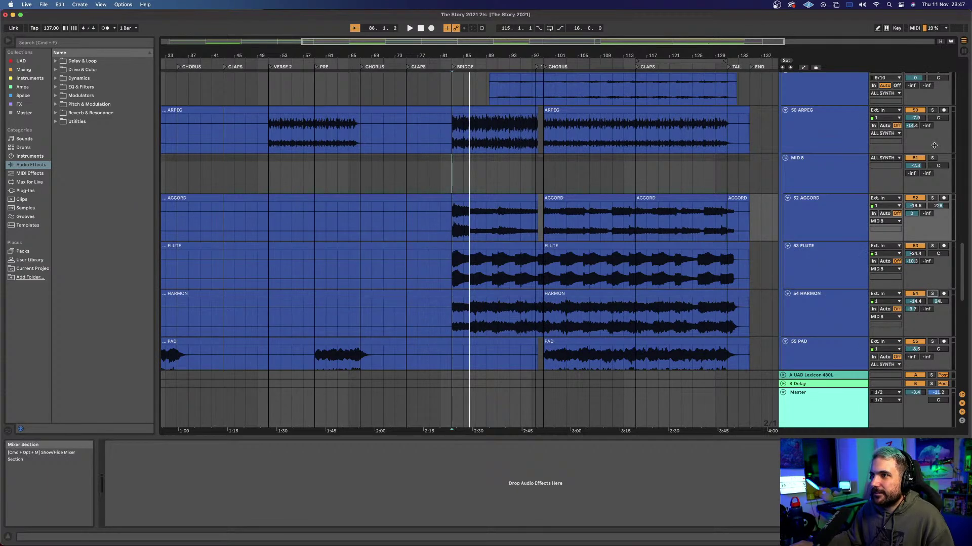
key(space)
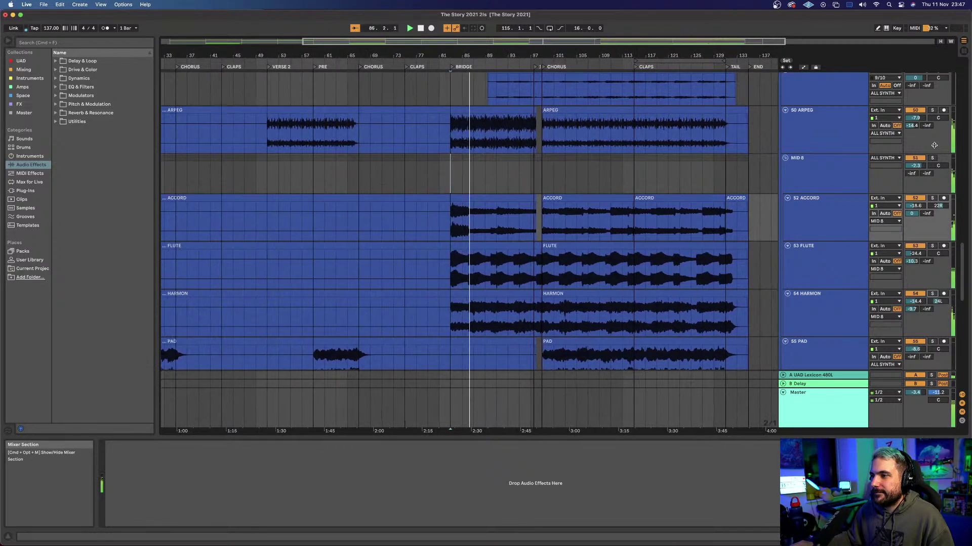
scroll(836, 192, down, 1)
scroll(836, 191, down, 5)
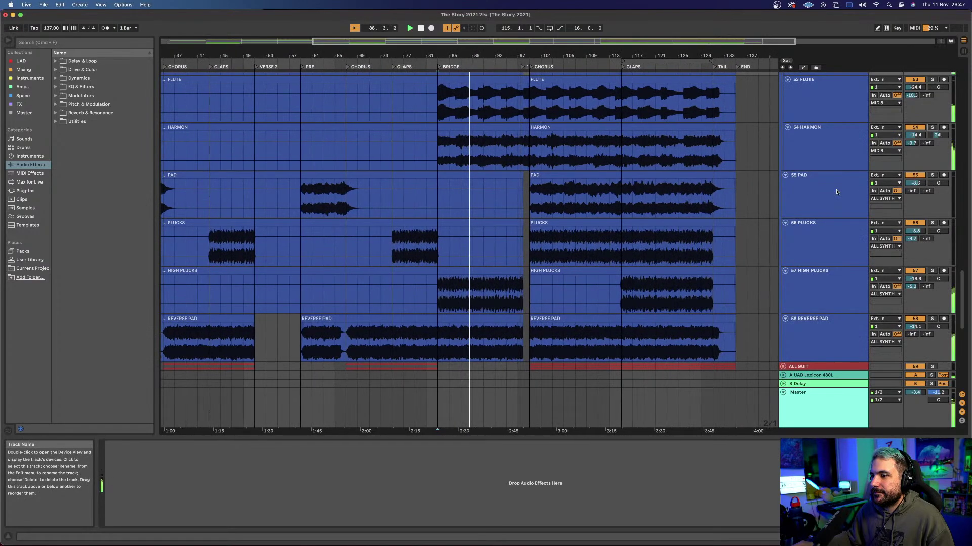
scroll(836, 191, down, 4)
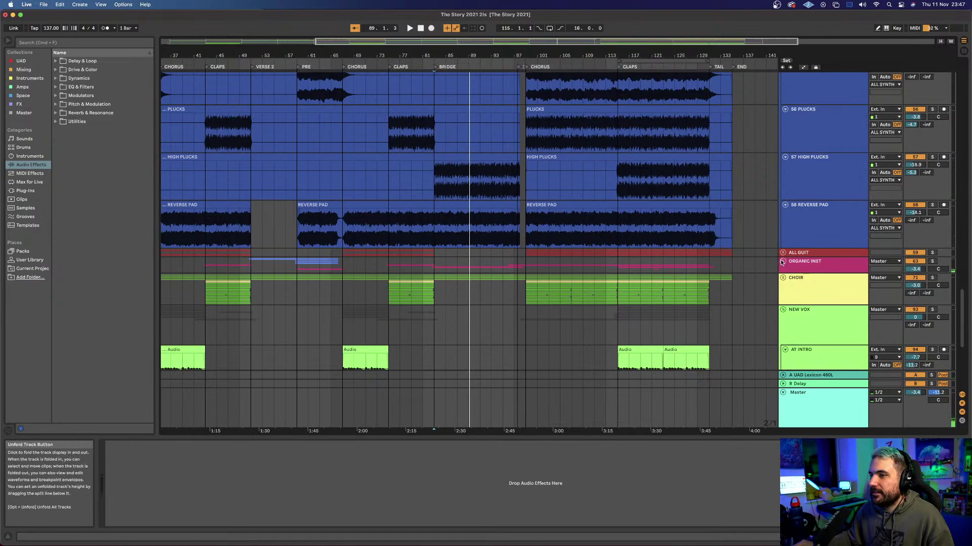
Step: Expand the ORGANIC INST group, inspect the Cassette plug-in on the lower MANDOLIN track and close its window
click(783, 260)
scroll(797, 254, down, 6)
click(824, 233)
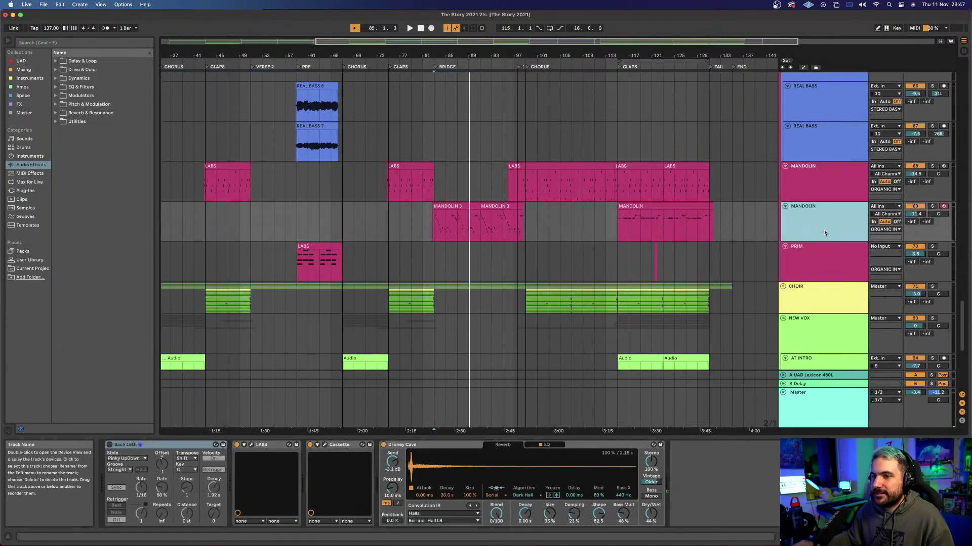
click(325, 445)
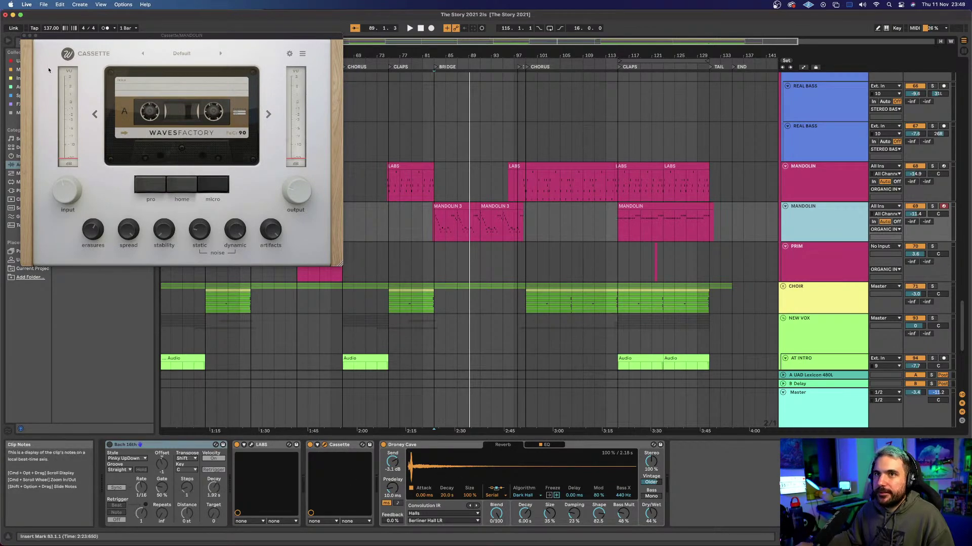
click(21, 35)
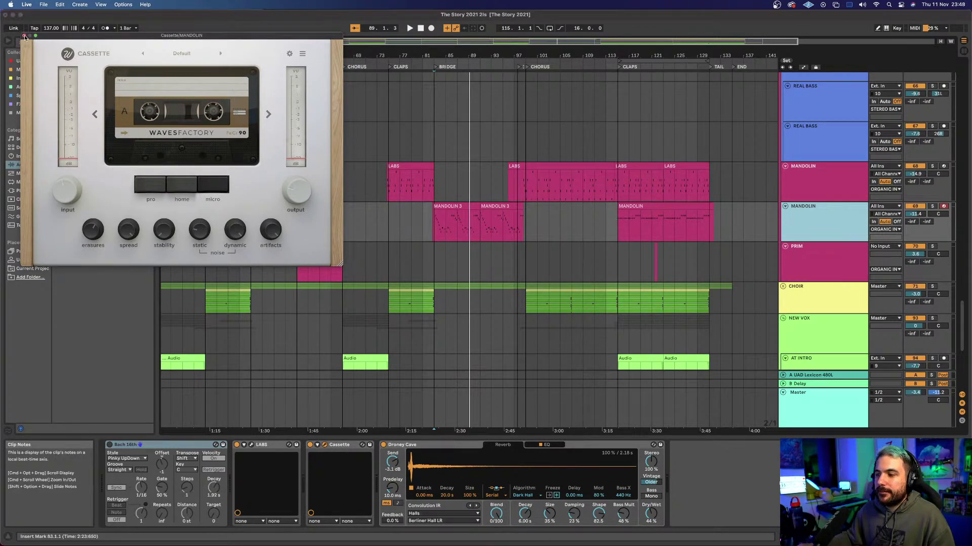
click(22, 35)
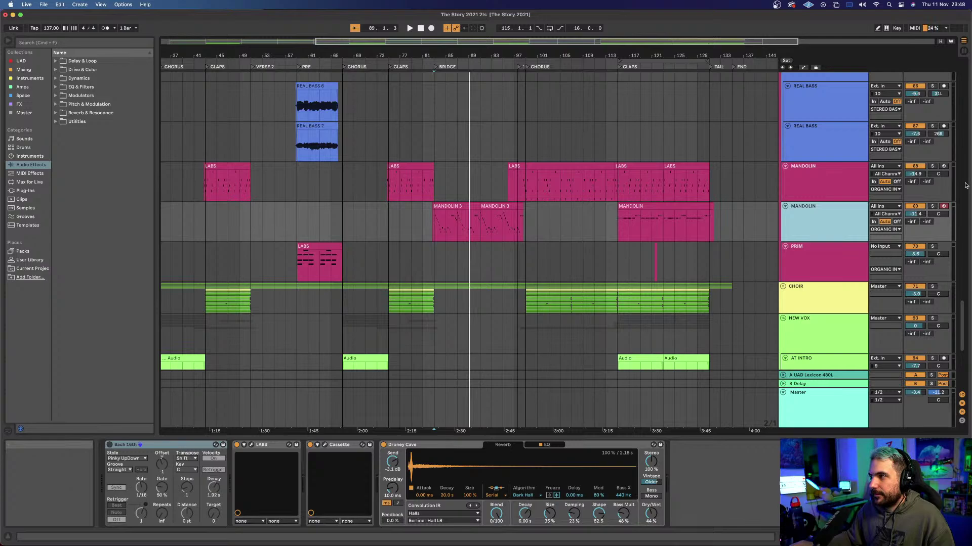
Step: Solo the lower MANDOLIN track, examine its LABS instrument and the Cassette plug-in's controls, and close both plug-in windows
click(934, 207)
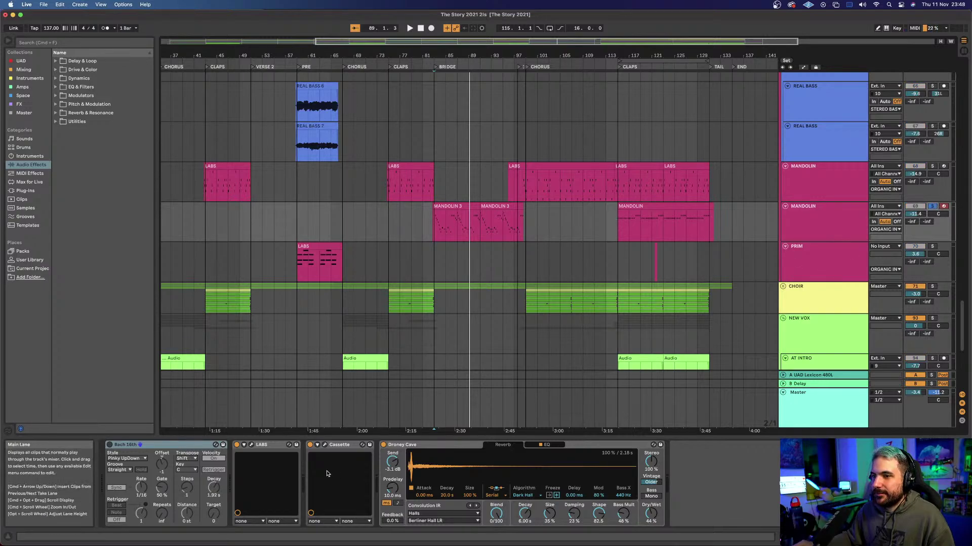
click(252, 446)
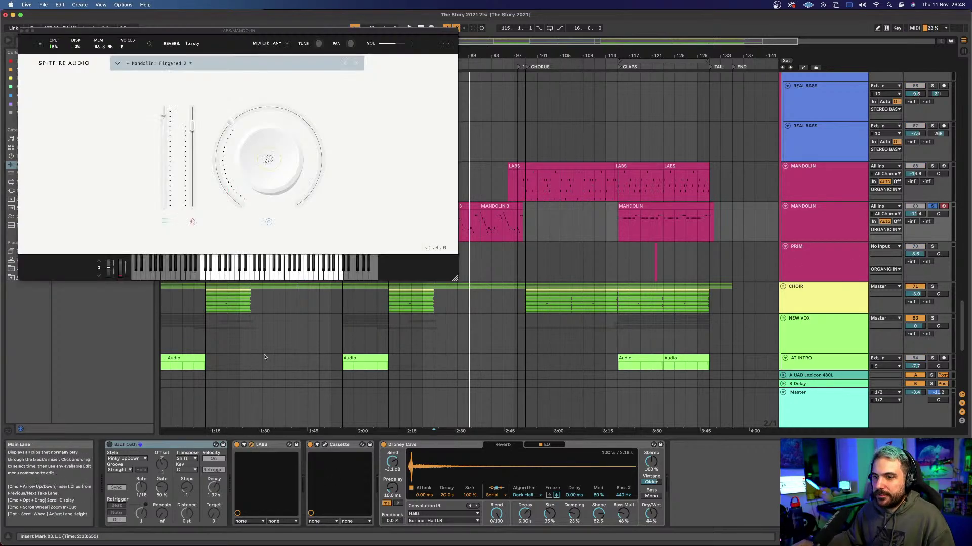
click(23, 36)
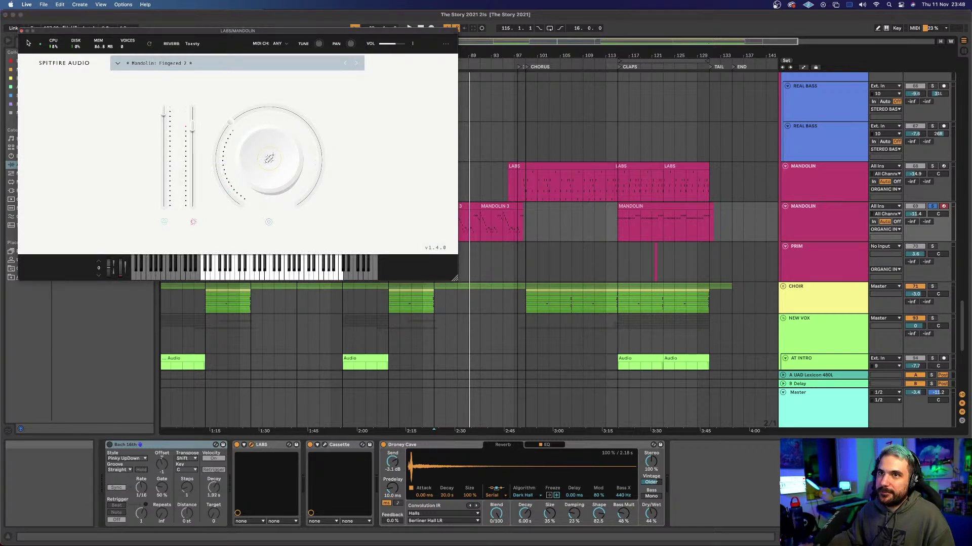
click(312, 445)
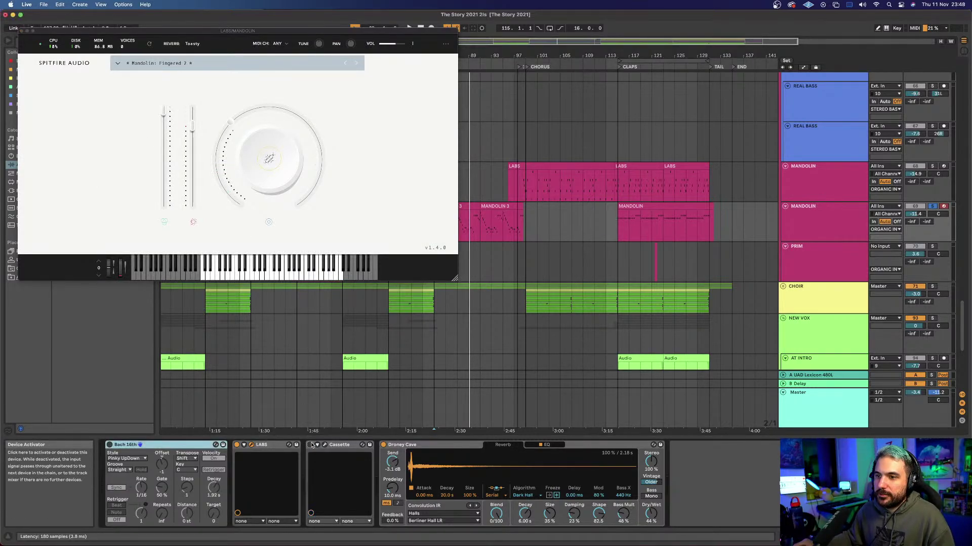
click(324, 445)
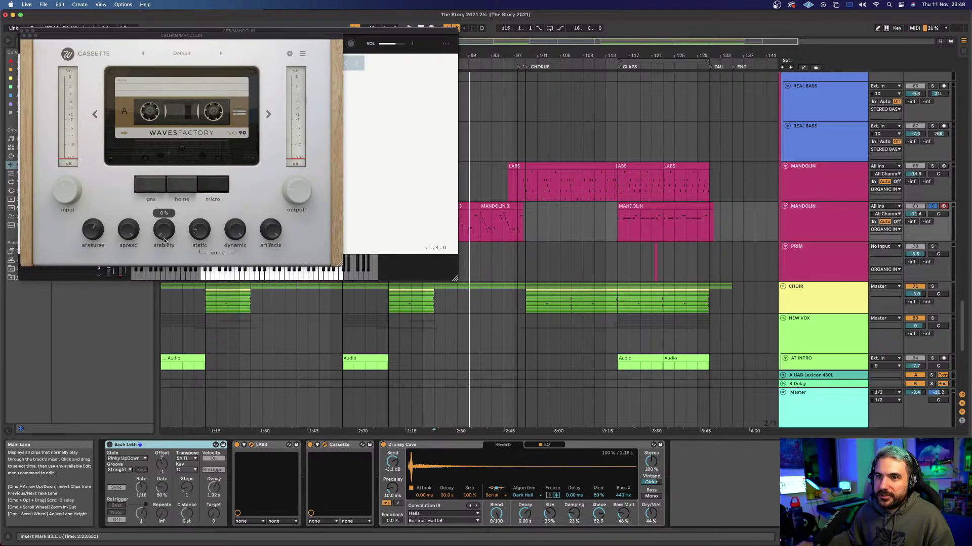
mouse_move(91, 228)
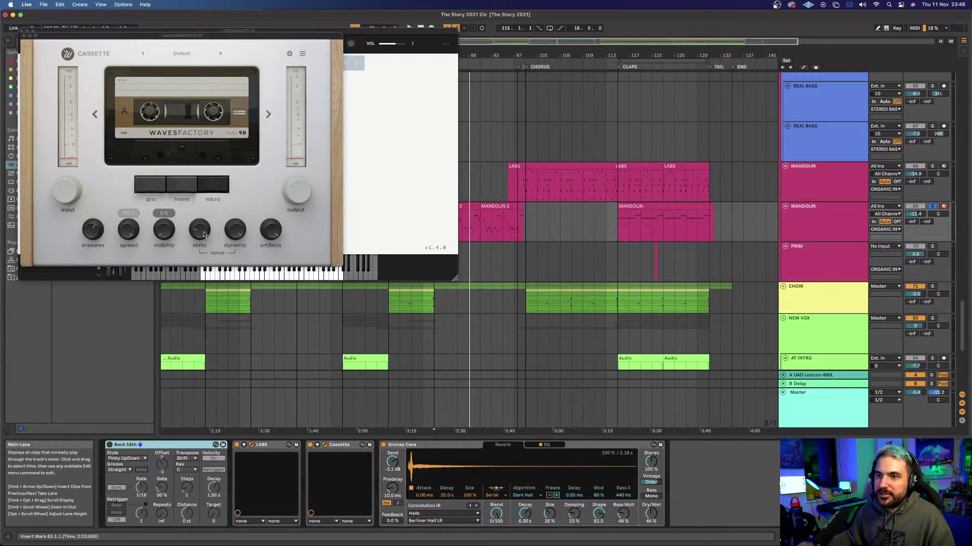
click(24, 37)
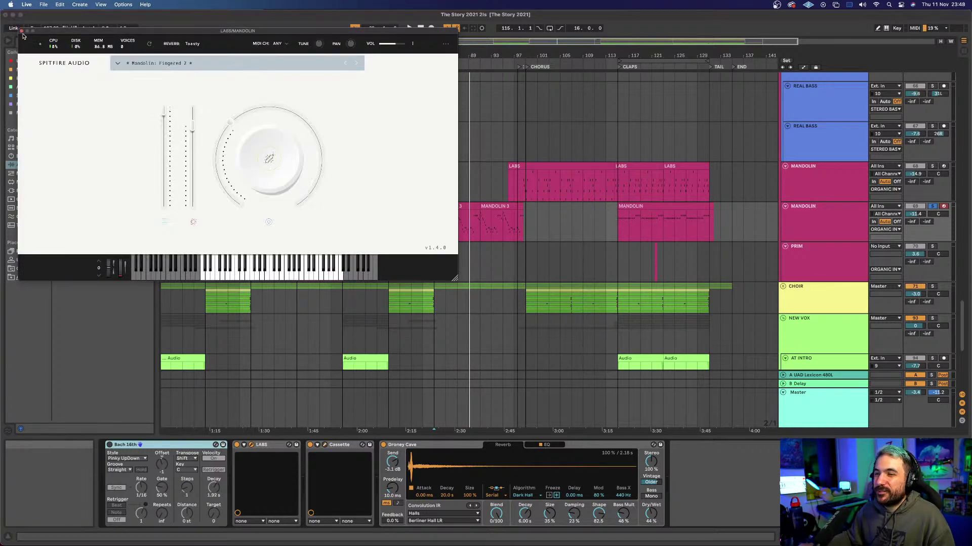
click(22, 31)
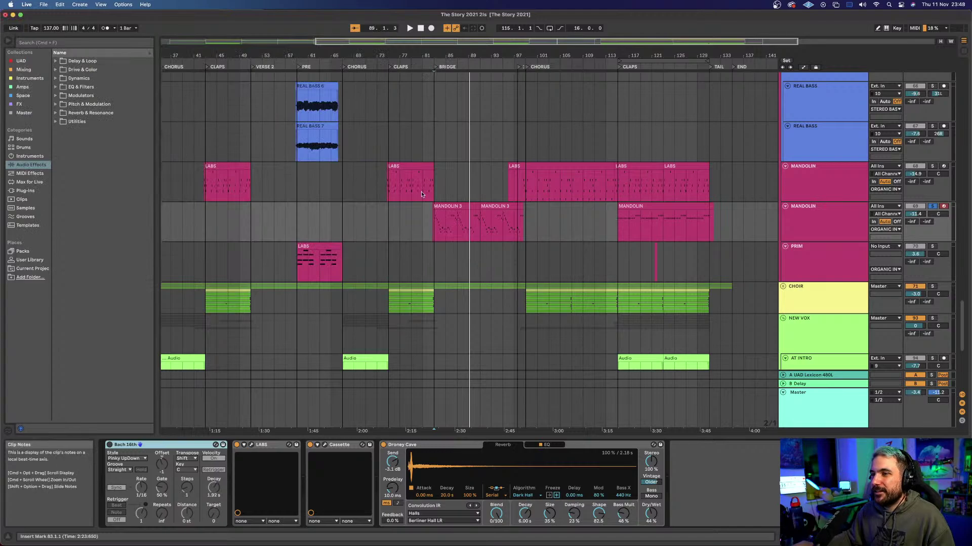
Step: Audition the soloed lower MANDOLIN track from bar 83, at the start of the BRIDGE
click(436, 185)
key(space)
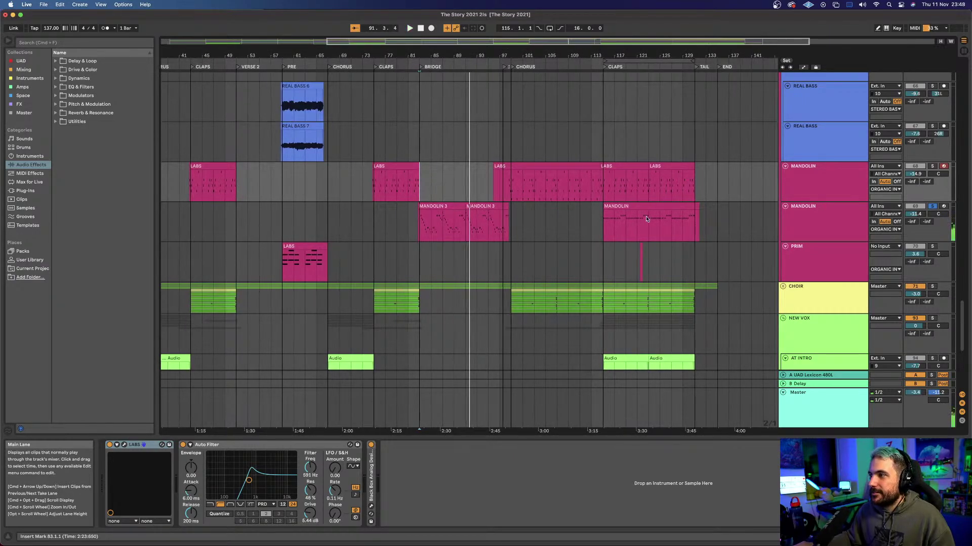
scroll(729, 233, up, 5)
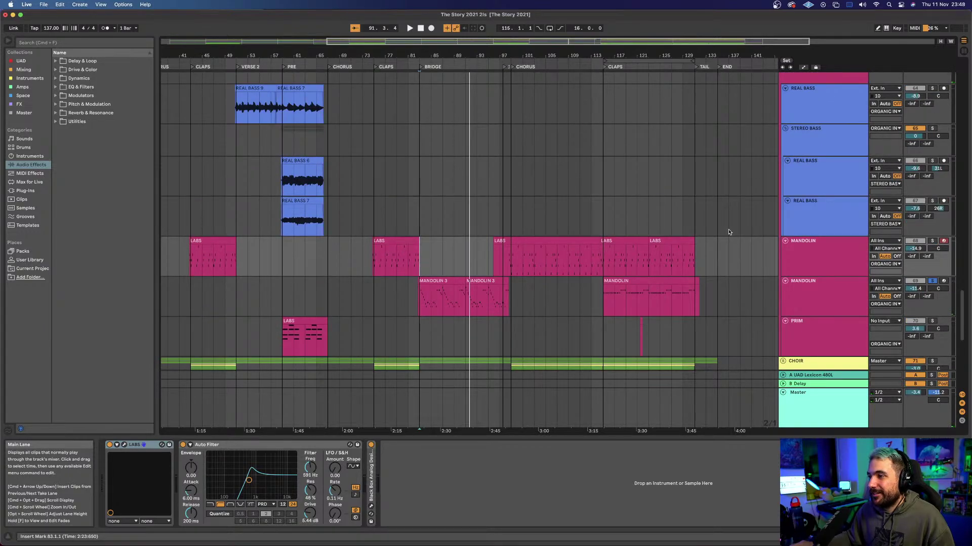
Step: Collapse the ORGANIC INST group and return to the REVERSE PAD and HIGH PLUCKS tracks
scroll(736, 229, up, 9)
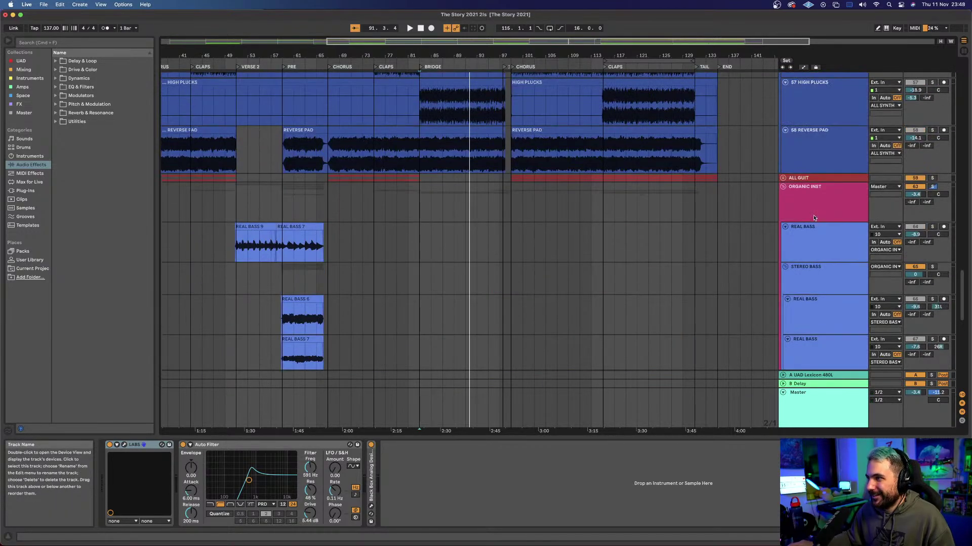
click(782, 187)
scroll(784, 191, up, 2)
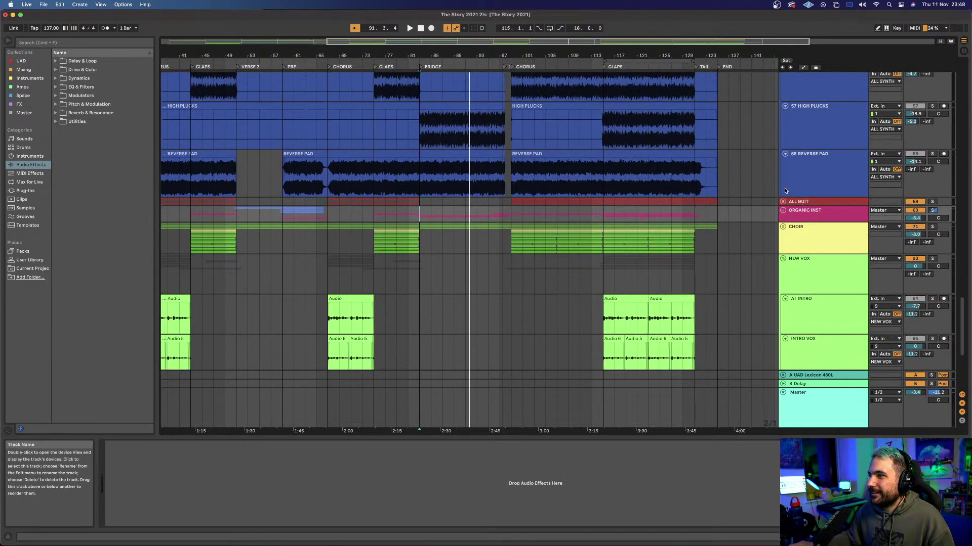
Step: Audition the REVERSE PAD track in solo from the start of the BRIDGE, then unsolo it
click(933, 154)
key(space)
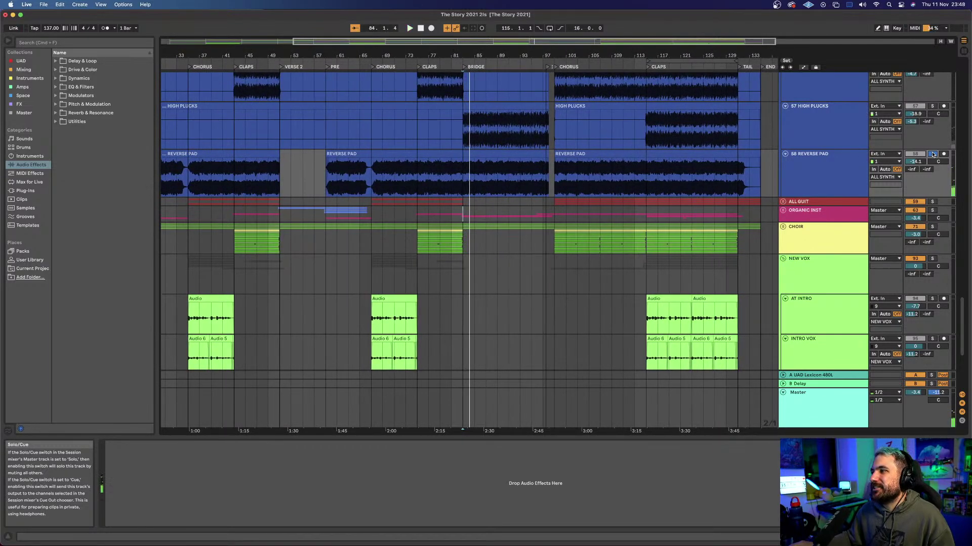
click(932, 155)
Step: Solo the HIGH PLUCKS track and audition it from the start of the BRIDGE
click(933, 106)
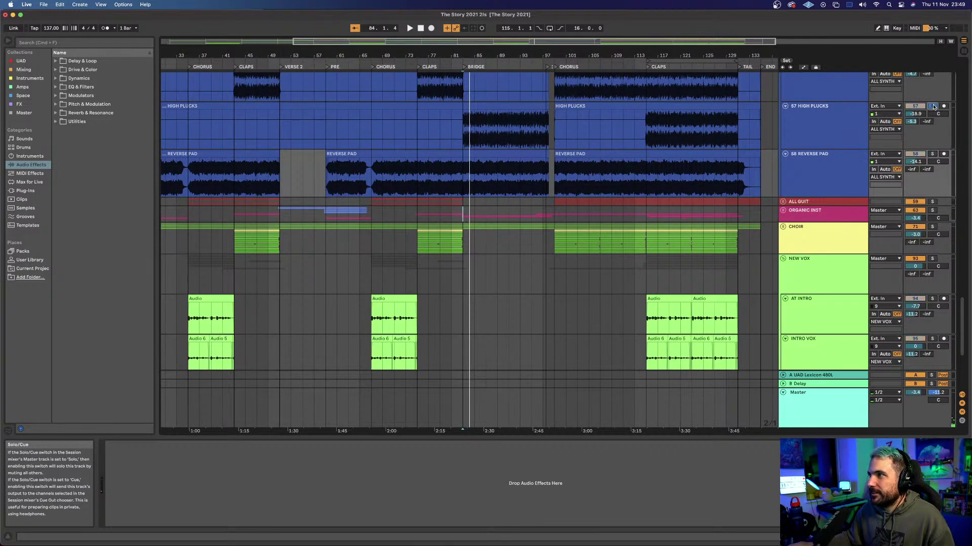
scroll(660, 154, up, 3)
key(space)
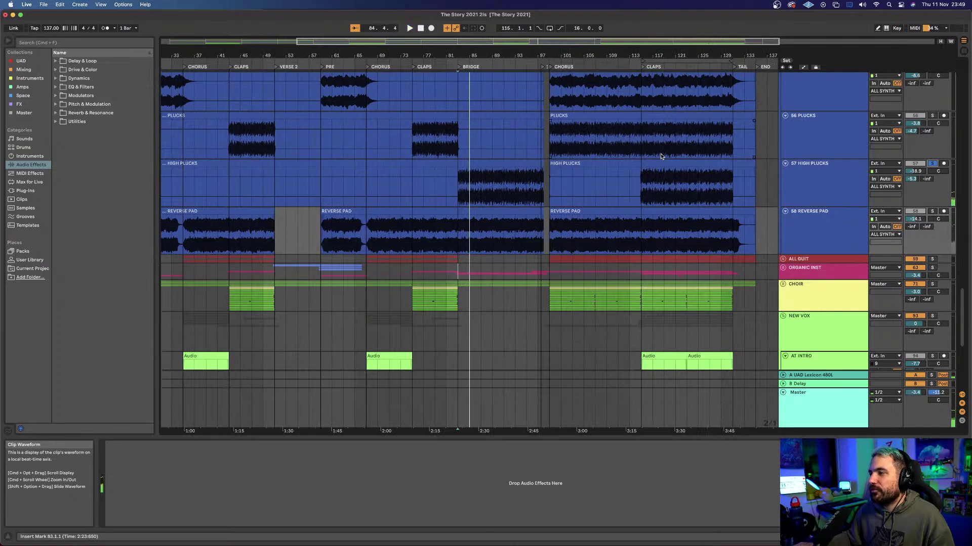
scroll(630, 180, up, 4)
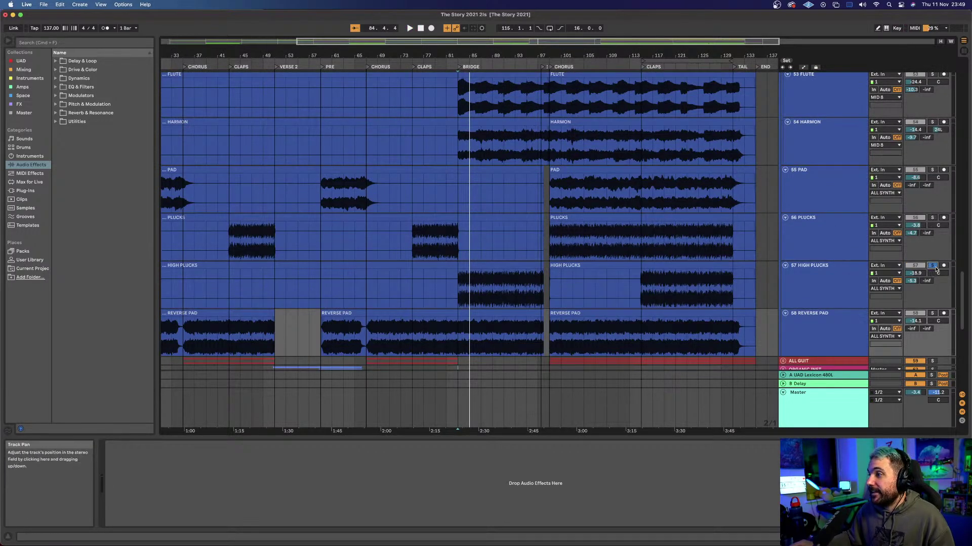
Step: Collapse the MID 8 subgroup and the whole ALL SYNTH group
scroll(581, 183, up, 4)
scroll(581, 183, left, 10)
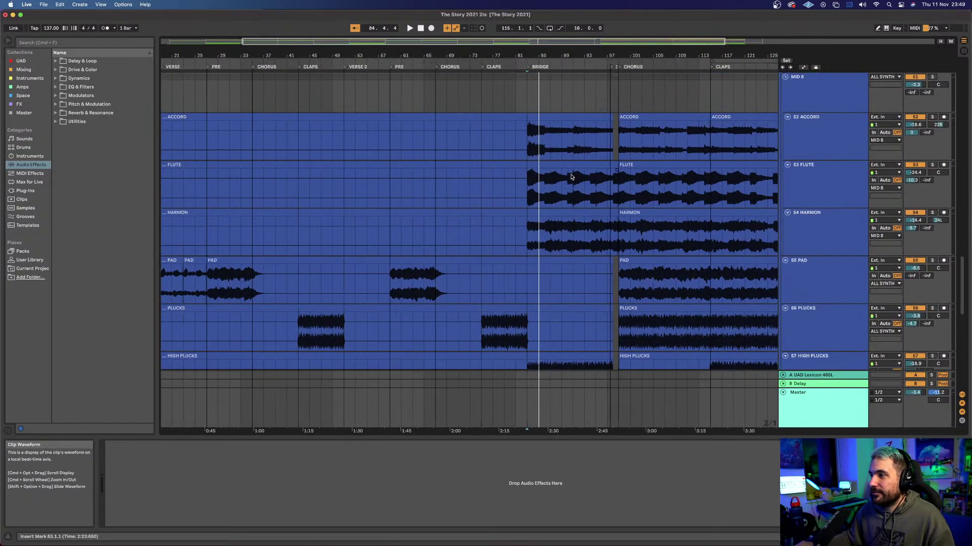
scroll(607, 167, down, 1)
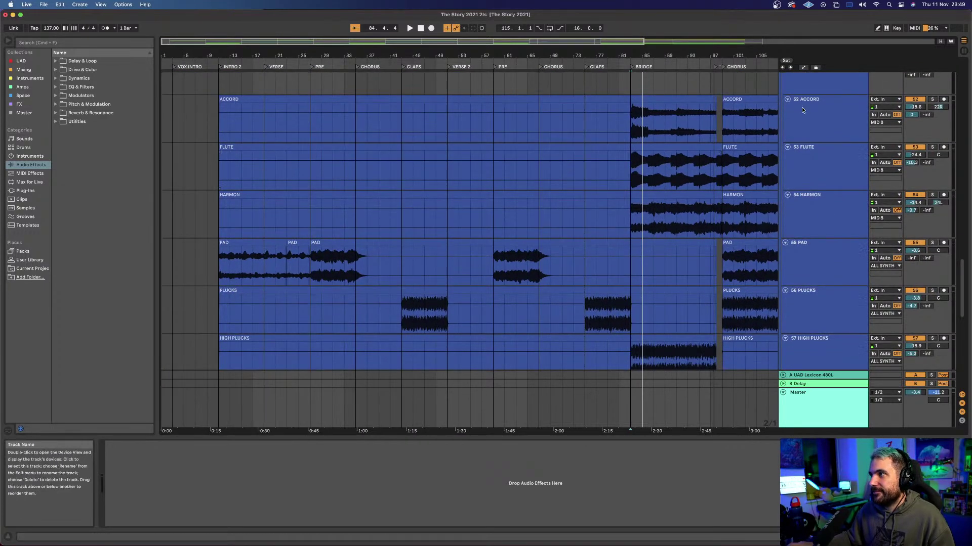
scroll(635, 150, up, 3)
click(785, 167)
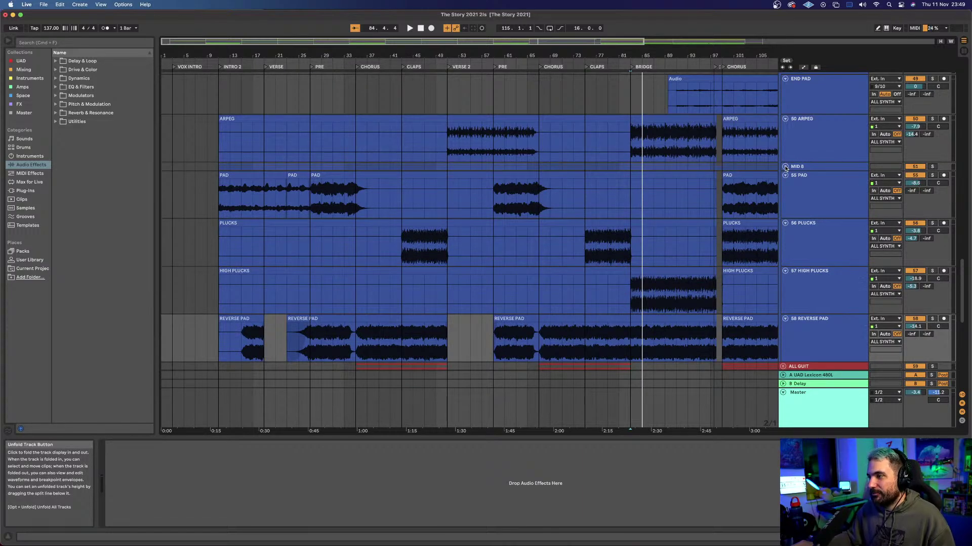
scroll(794, 177, up, 3)
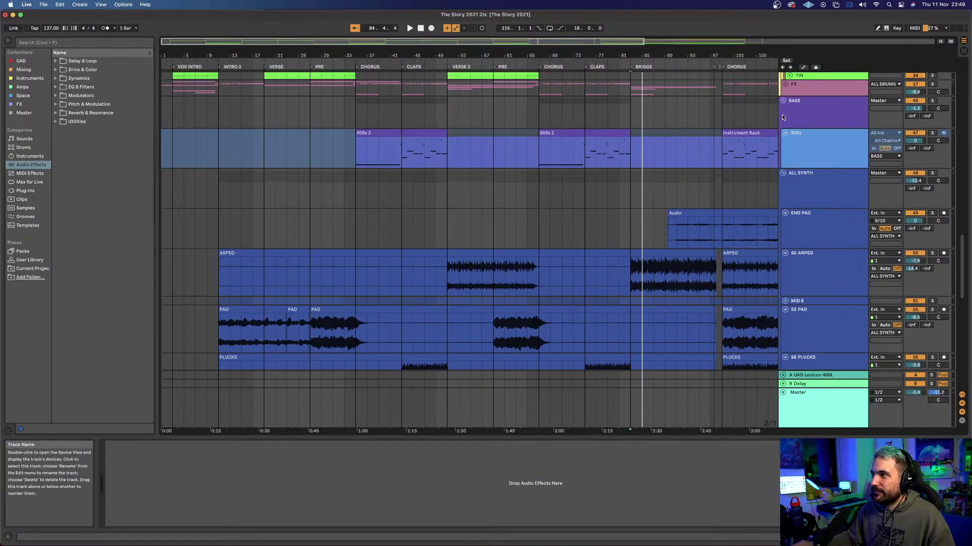
click(782, 172)
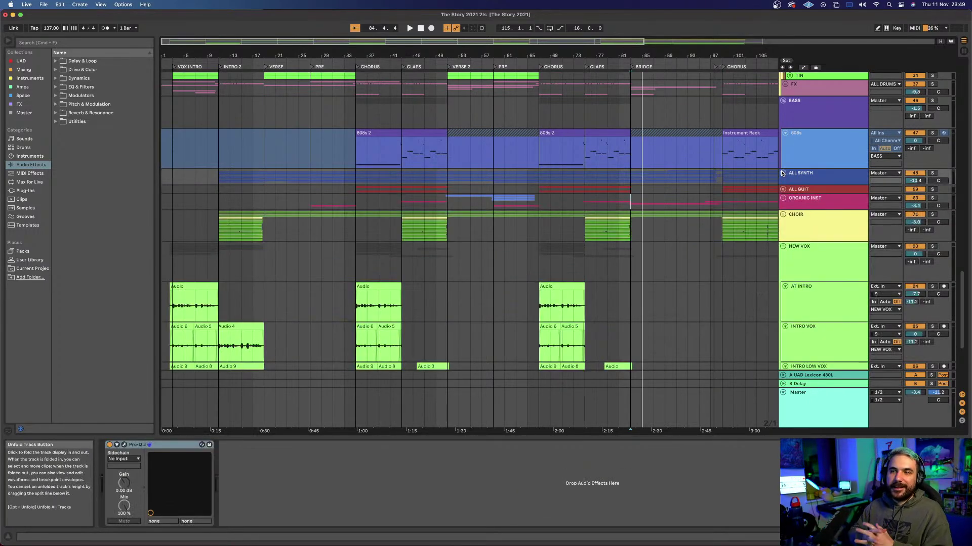